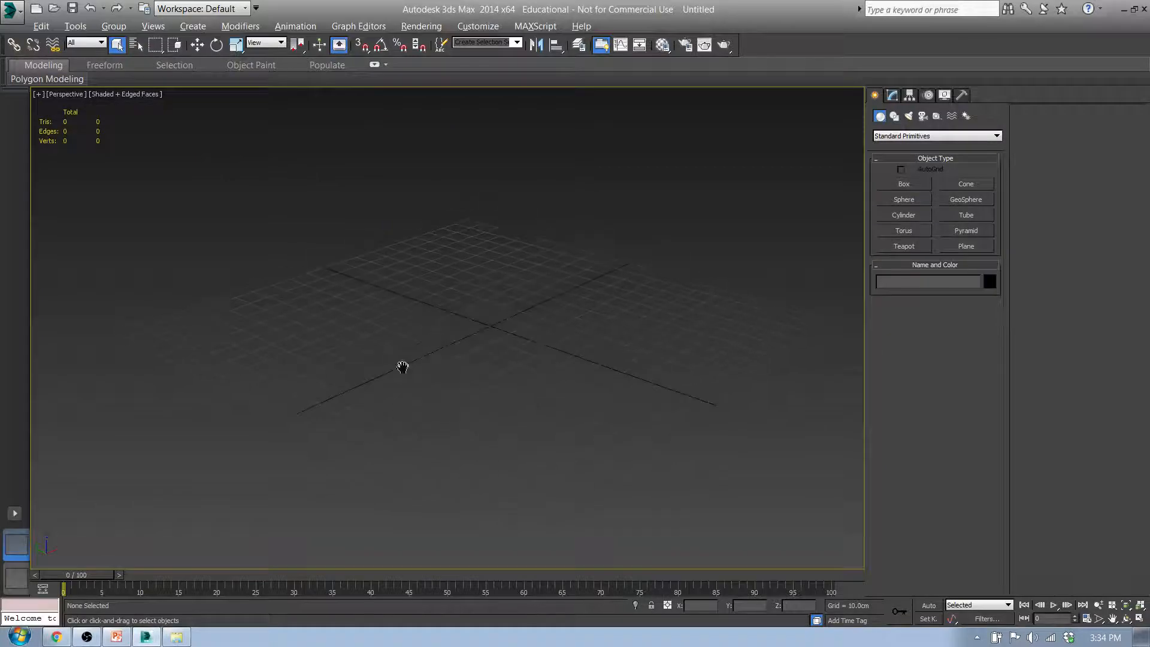
Switch to the Front view and start a Box primitive with its keyboard entry settings expanded.
key("f")
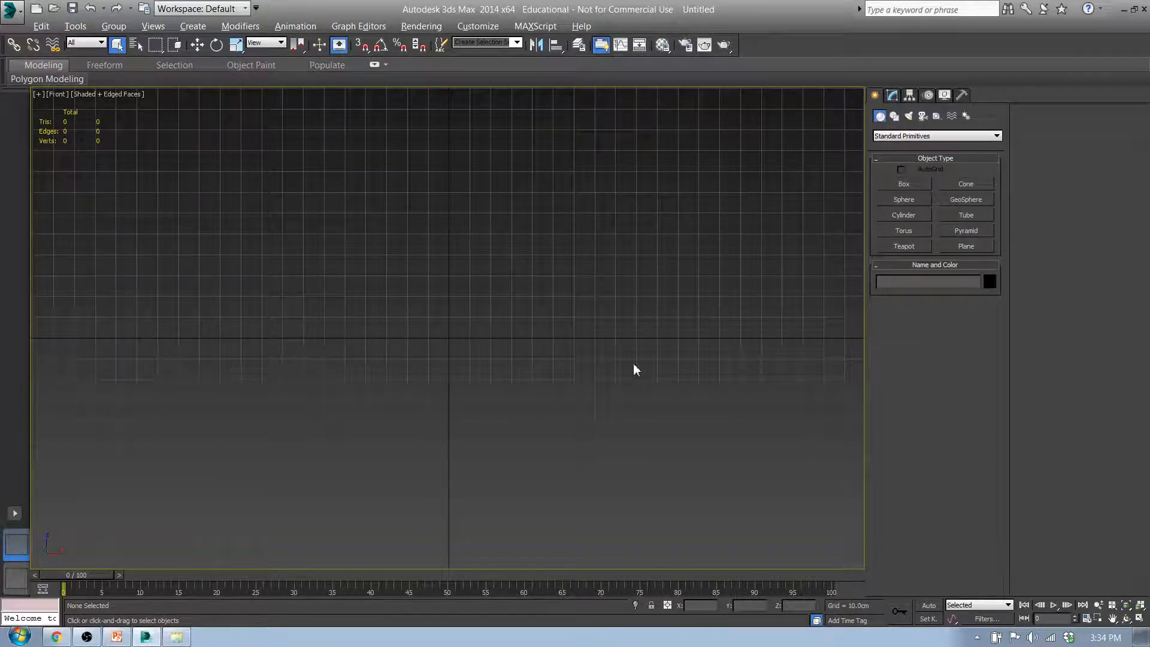
left_click(913, 185)
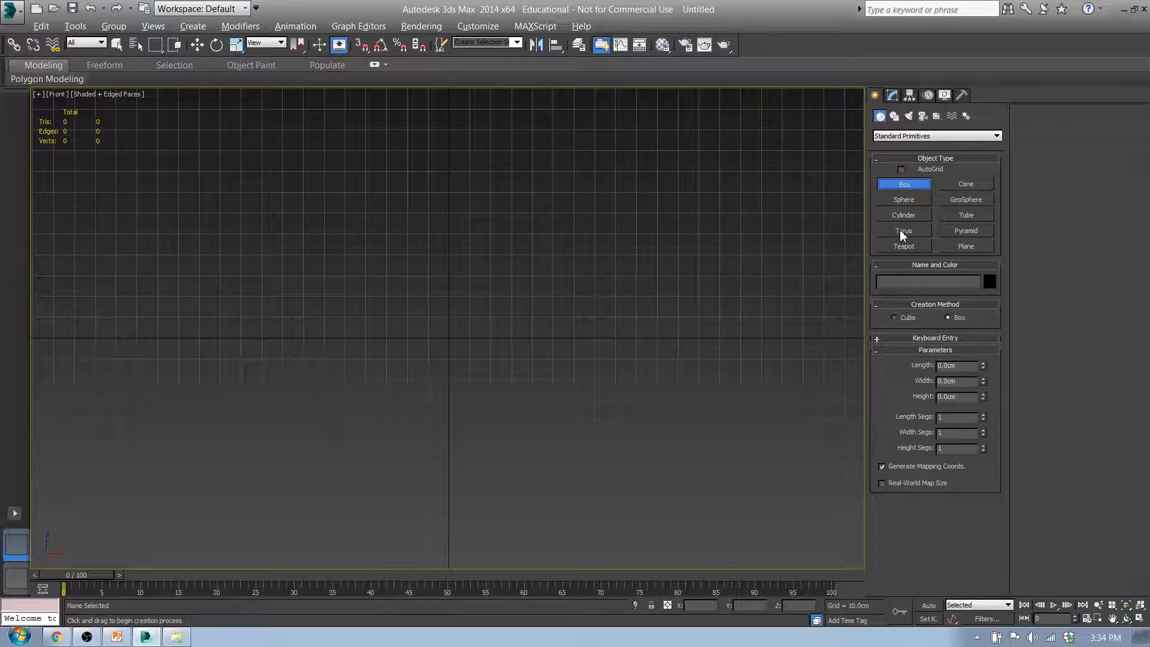
left_click(931, 339)
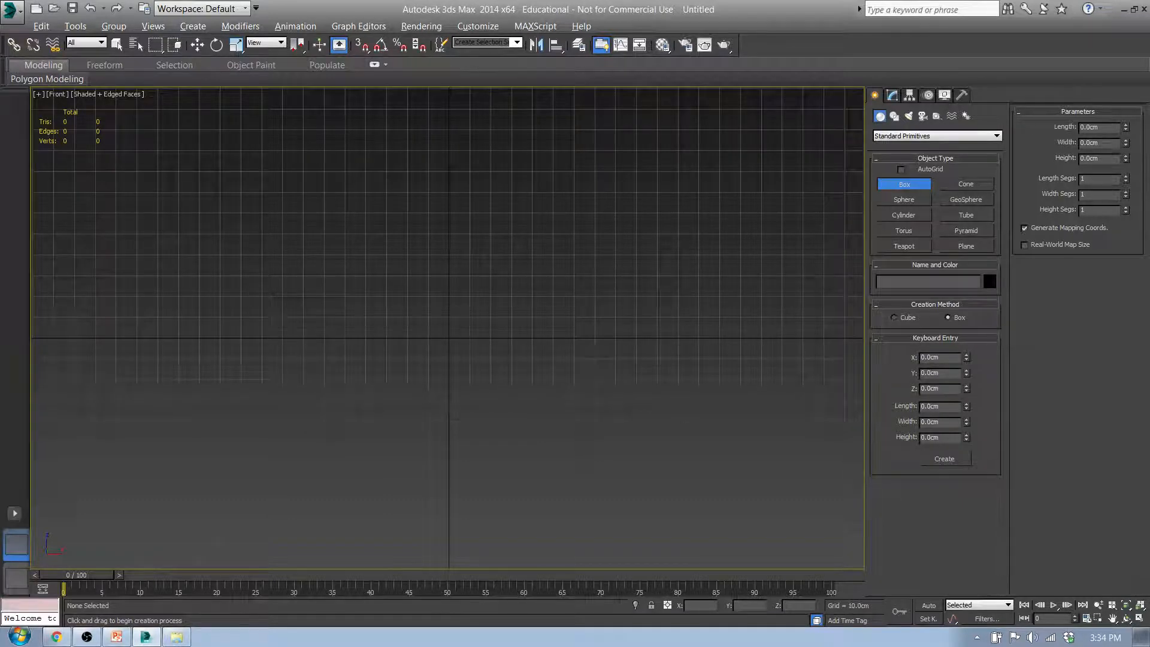
Switch to PowerPoint and review the "Research the Object (cont'd.)" slide of ConceptArt_HowTo.pptx in a maximized window.
left_click_drag(0, 179, 518, 94)
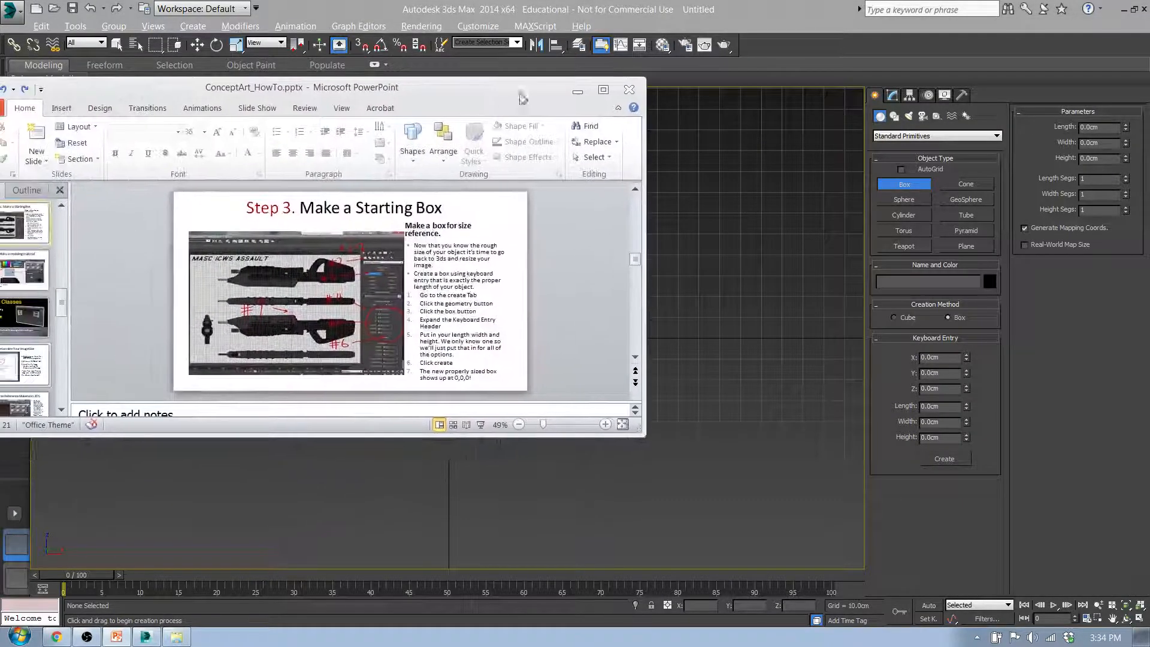
left_click_drag(640, 434, 633, 590)
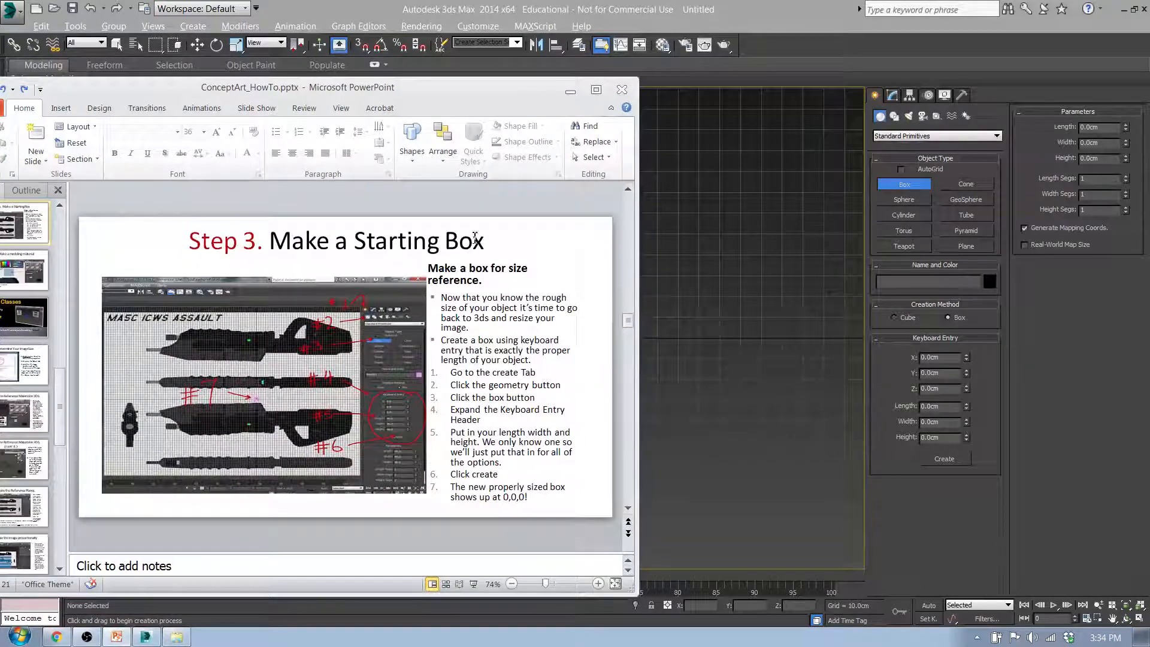
left_click_drag(385, 88, 577, 84)
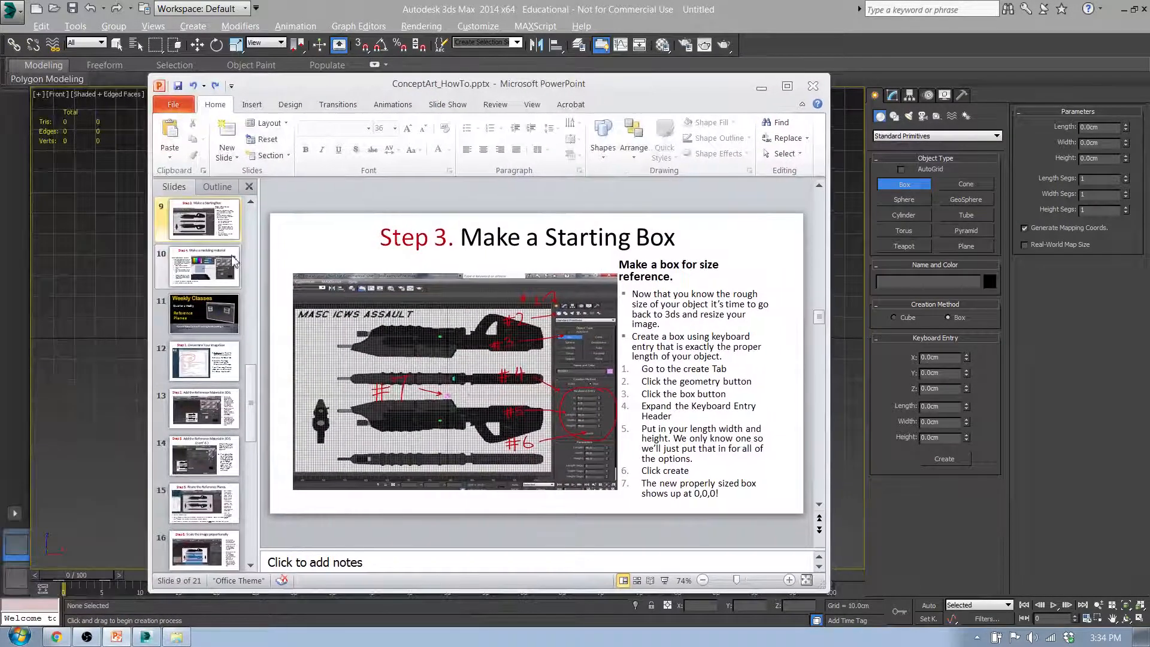
scroll(226, 269, "up", 1)
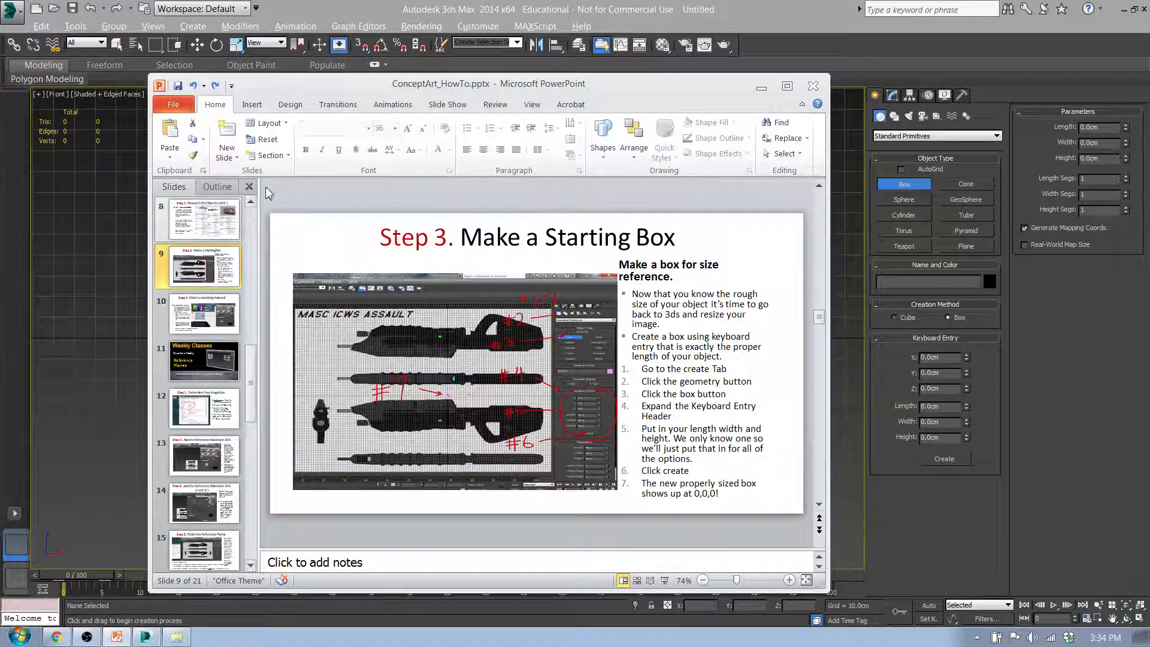
left_click(221, 234)
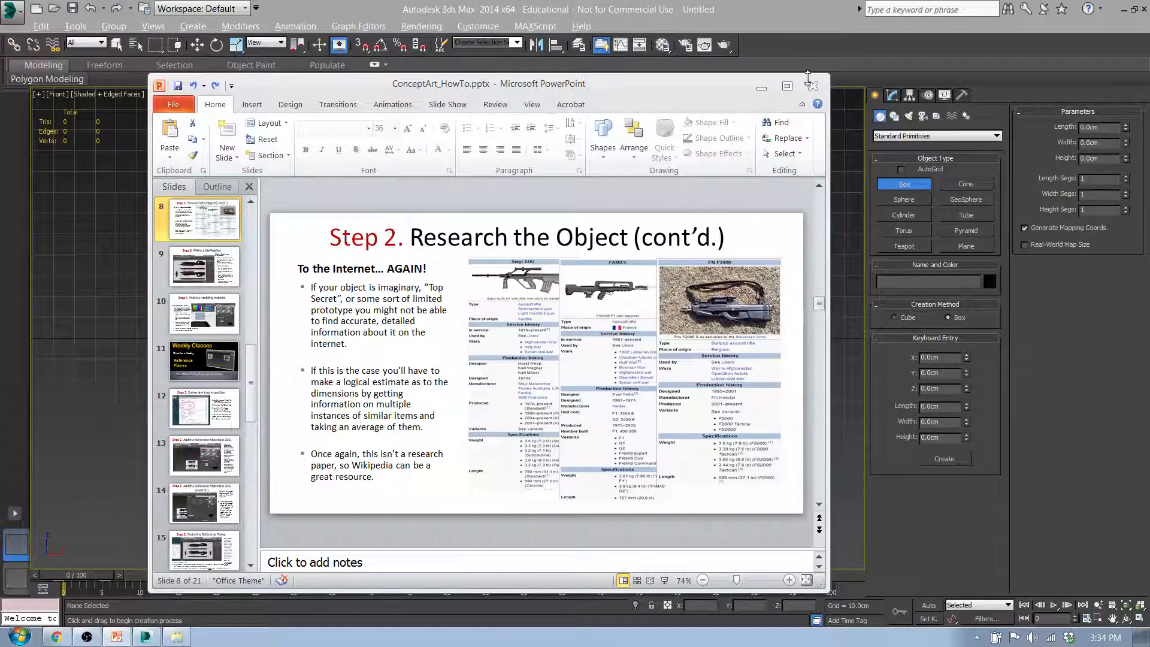
left_click(786, 85)
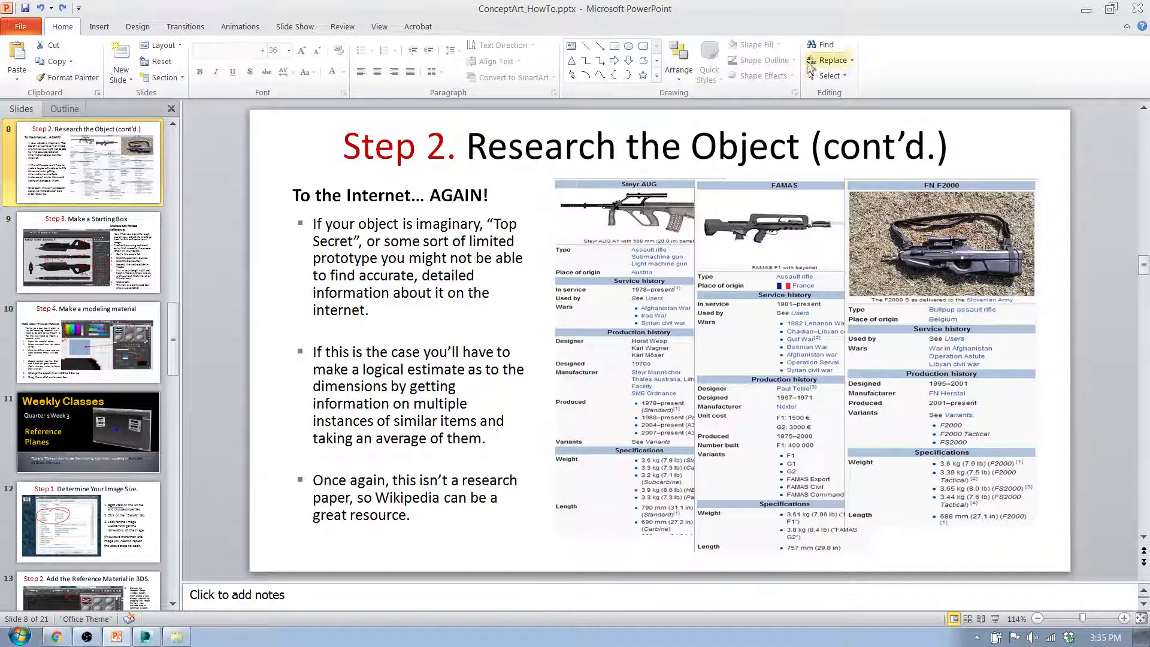
left_click(1085, 10)
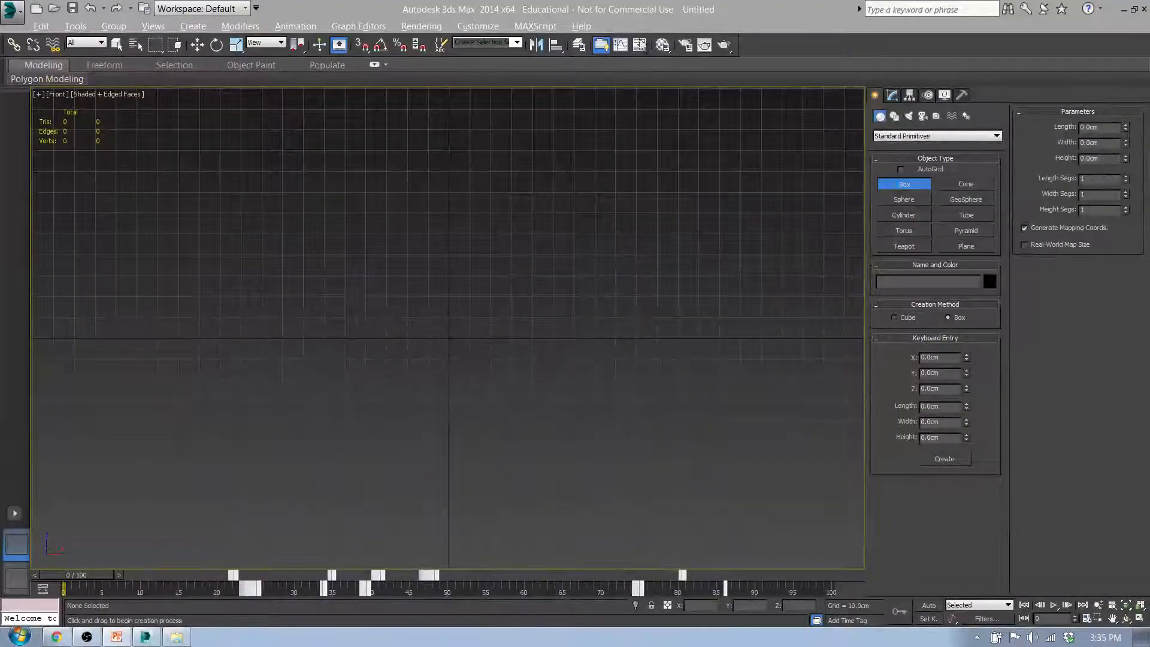
Check the metric display unit scale in Units Setup without changing it.
left_click(482, 27)
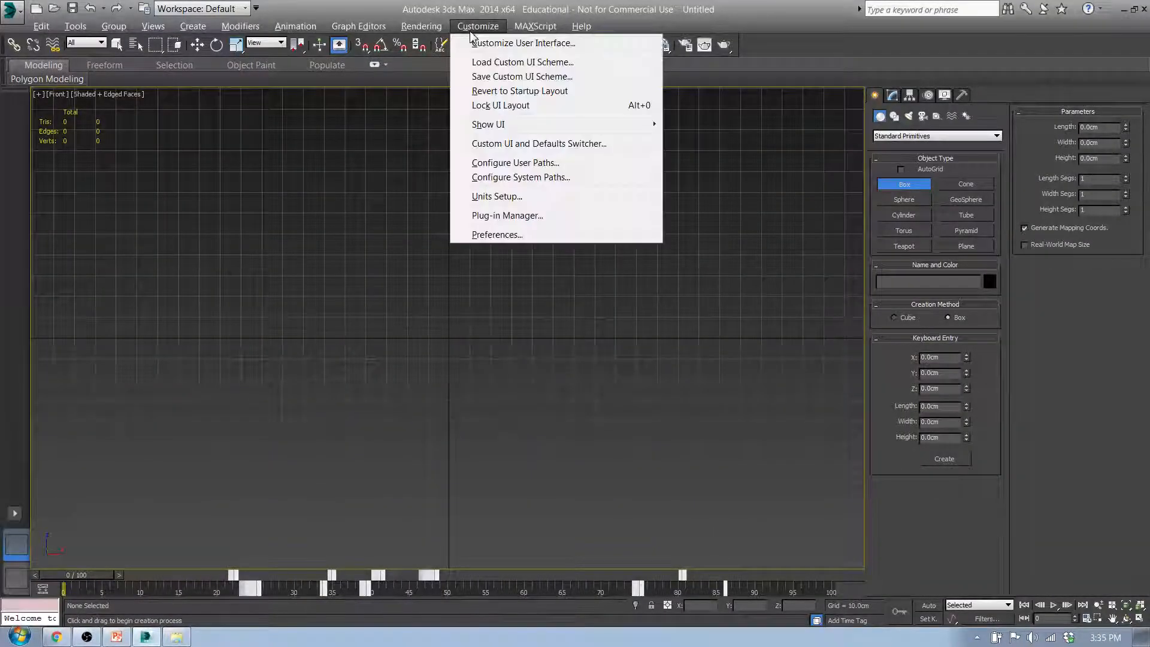
left_click(513, 197)
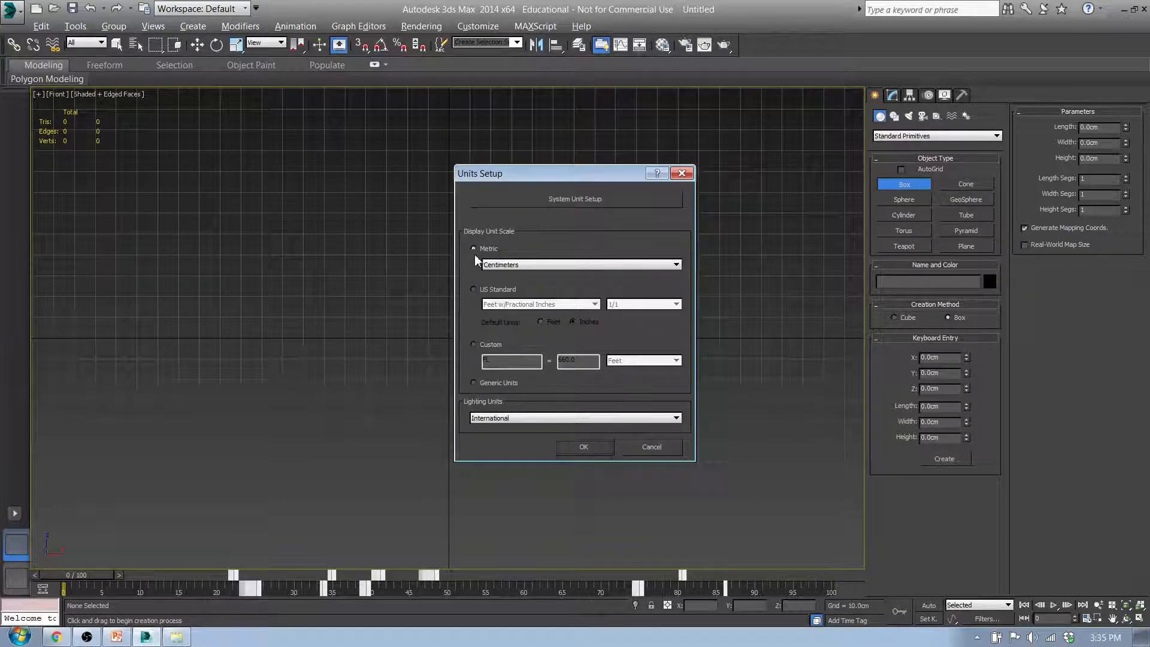
left_click(629, 266)
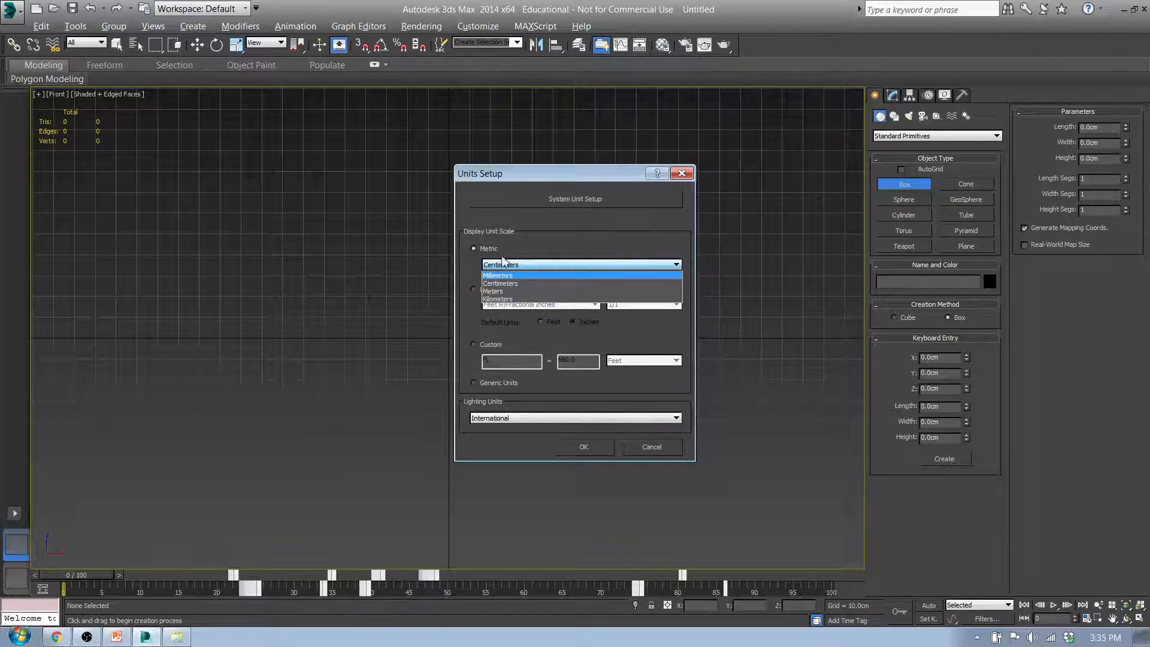
left_click(682, 173)
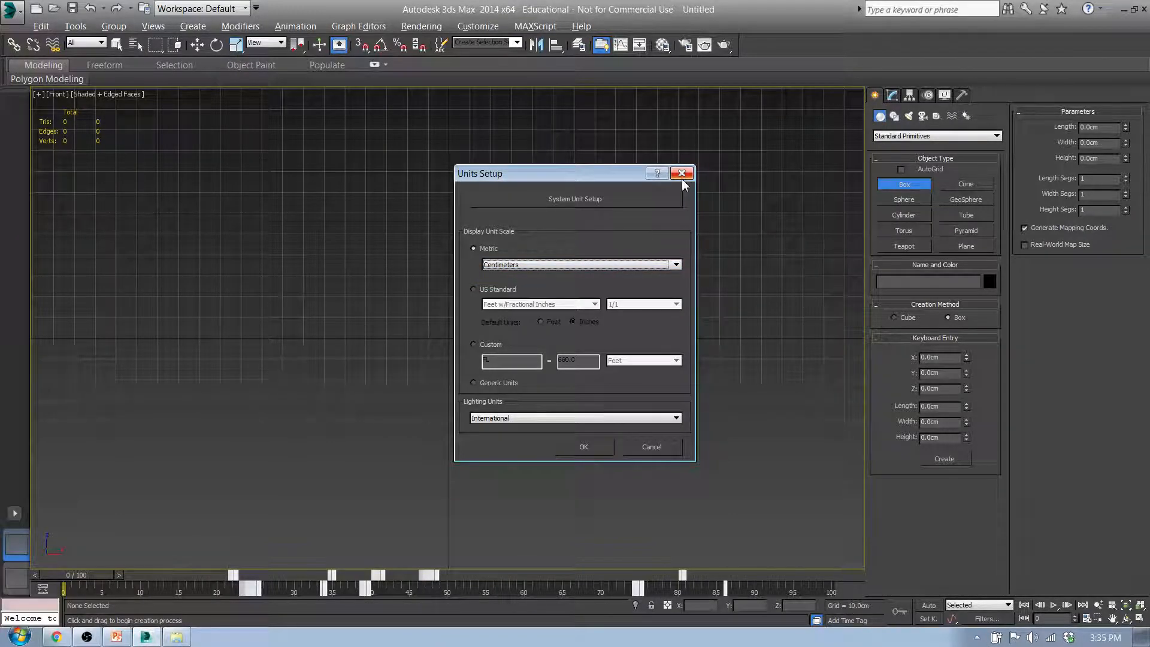
left_click(682, 174)
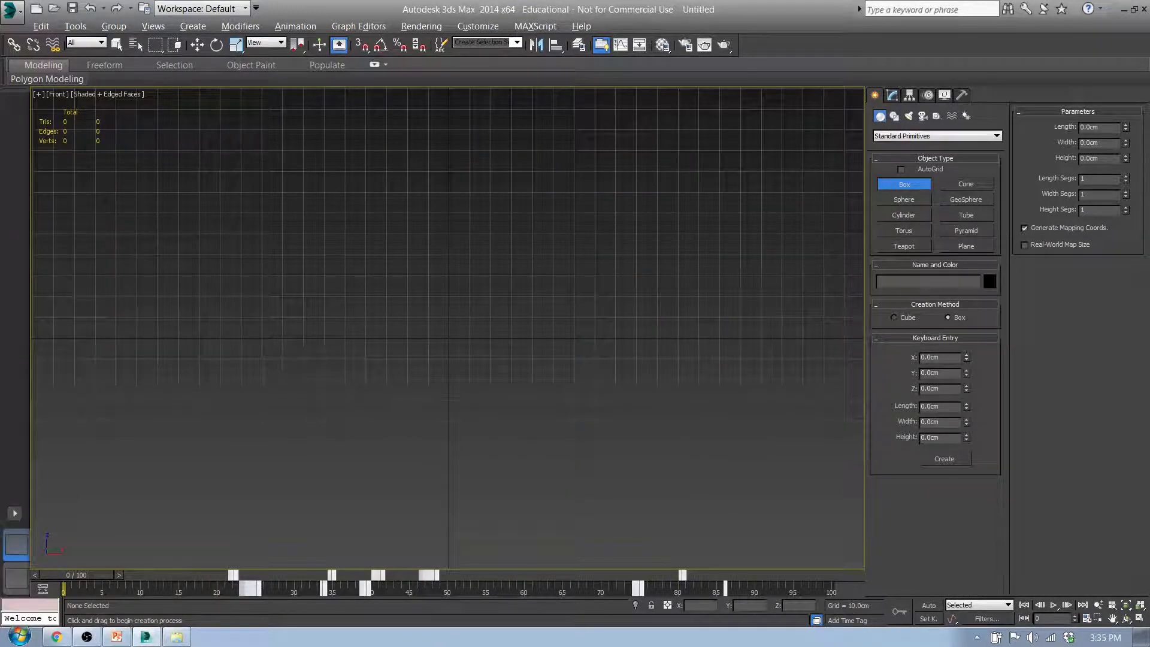
Bring the PowerPoint research slide back up, enlarge it to reread the estimation advice, and return to 3ds Max.
left_click(116, 636)
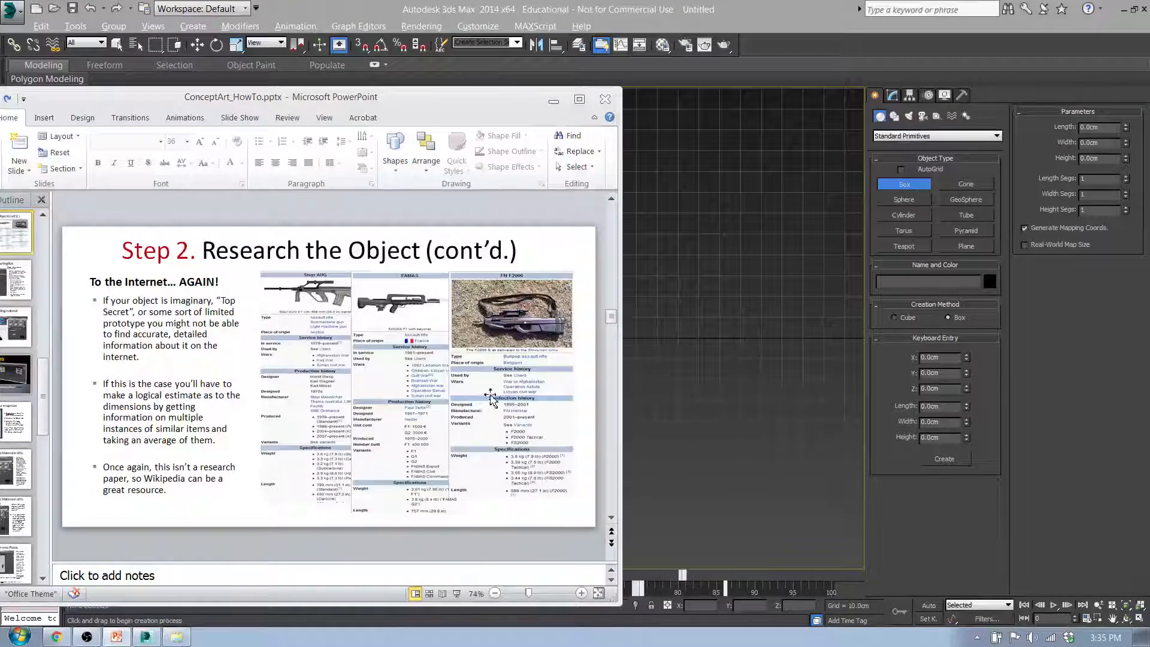
left_click(579, 99)
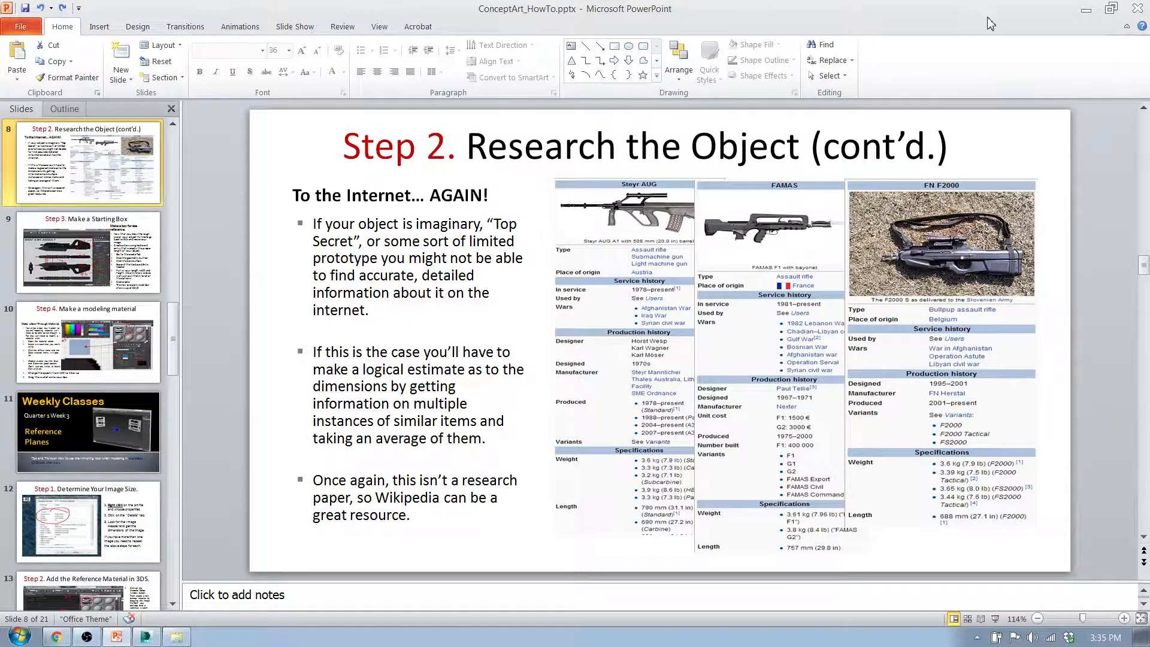
left_click_drag(984, 10, 121, 71)
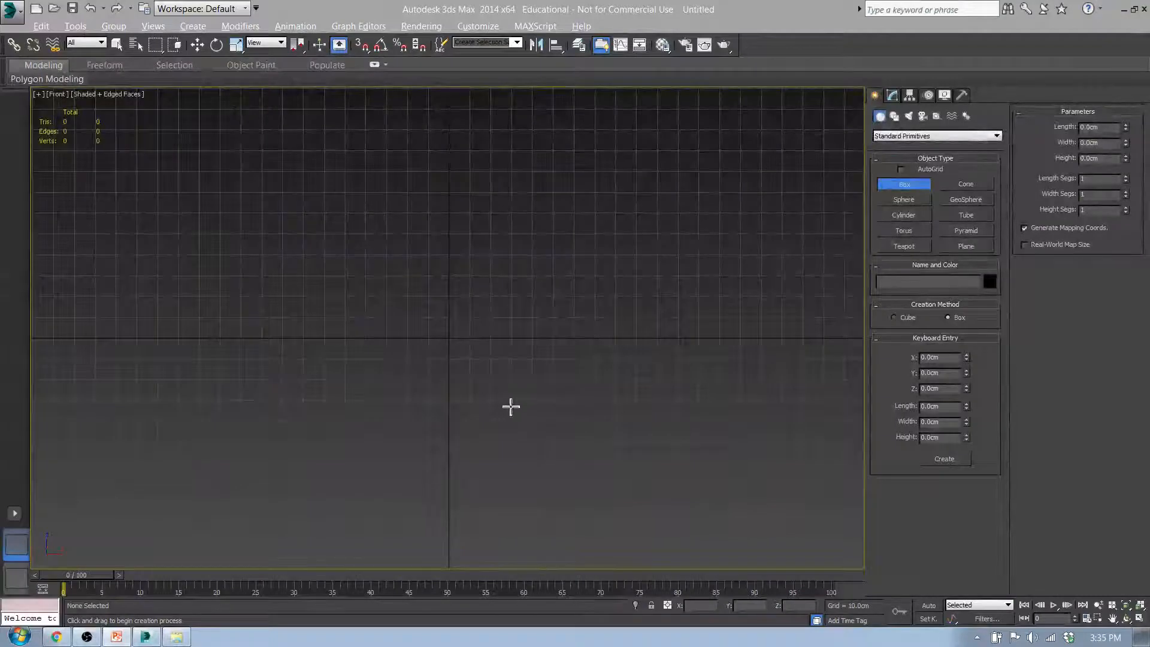
Draw a box about 103 cm long, 38 cm wide and 74 cm high near the origin in the Front view.
middle_click_drag(423, 309, 407, 346)
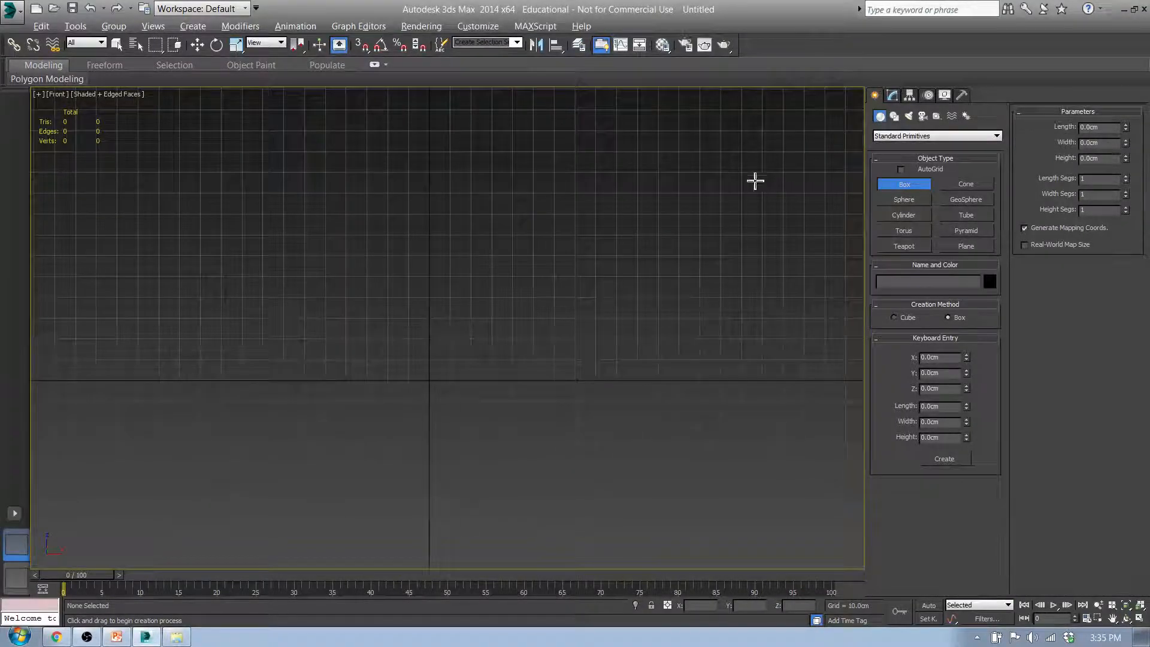
left_click_drag(372, 282, 451, 497)
middle_click_drag(464, 269, 516, 226)
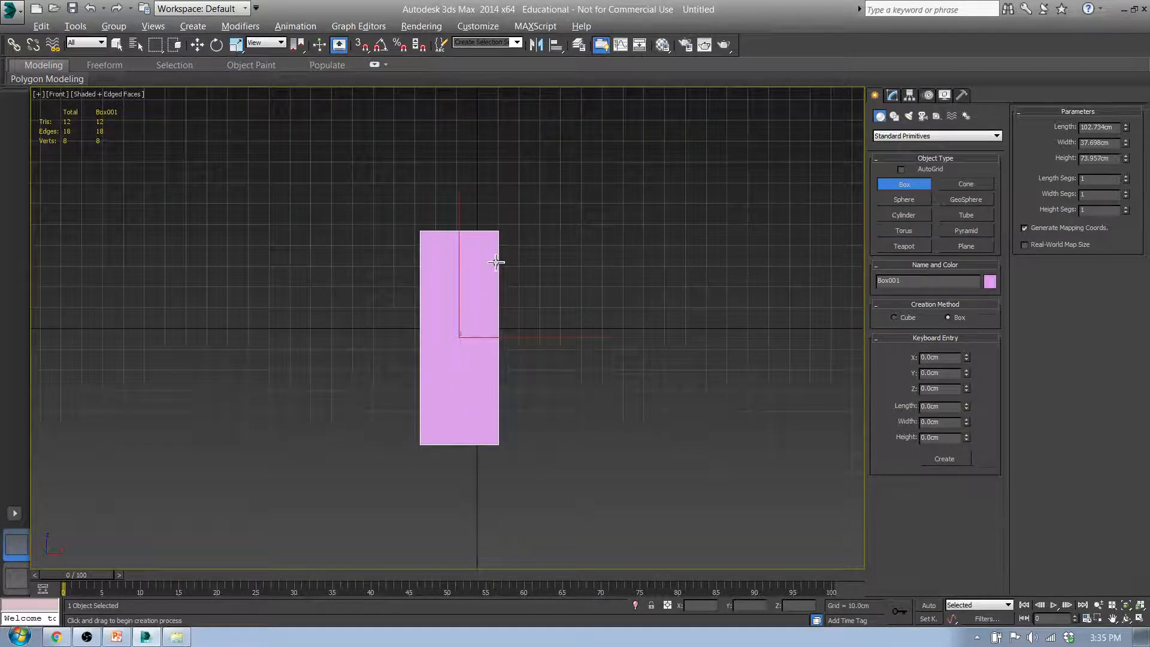
Stretch the box along its depth in the Left view to about 297% scale.
key("l")
middle_click_drag(454, 349, 364, 340)
key("r")
left_click_drag(392, 333, 484, 334)
middle_click_drag(484, 333, 364, 330)
scroll(366, 326, "down", 3)
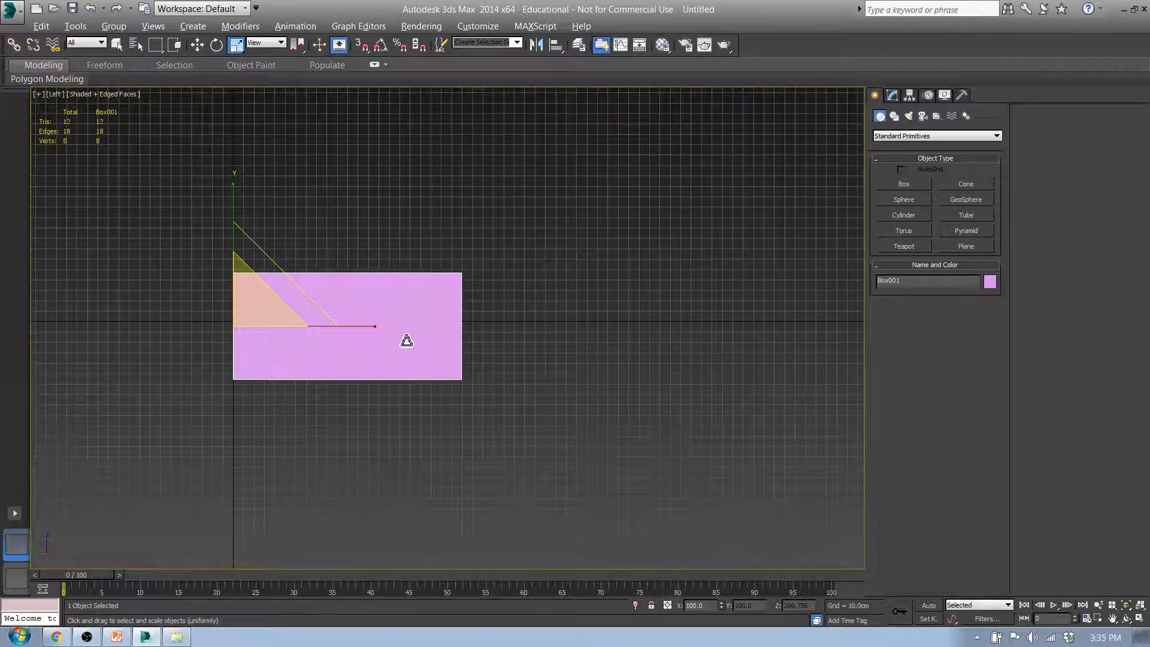
Return to the Front view and set the box's length parameter to 72 cm.
key("f")
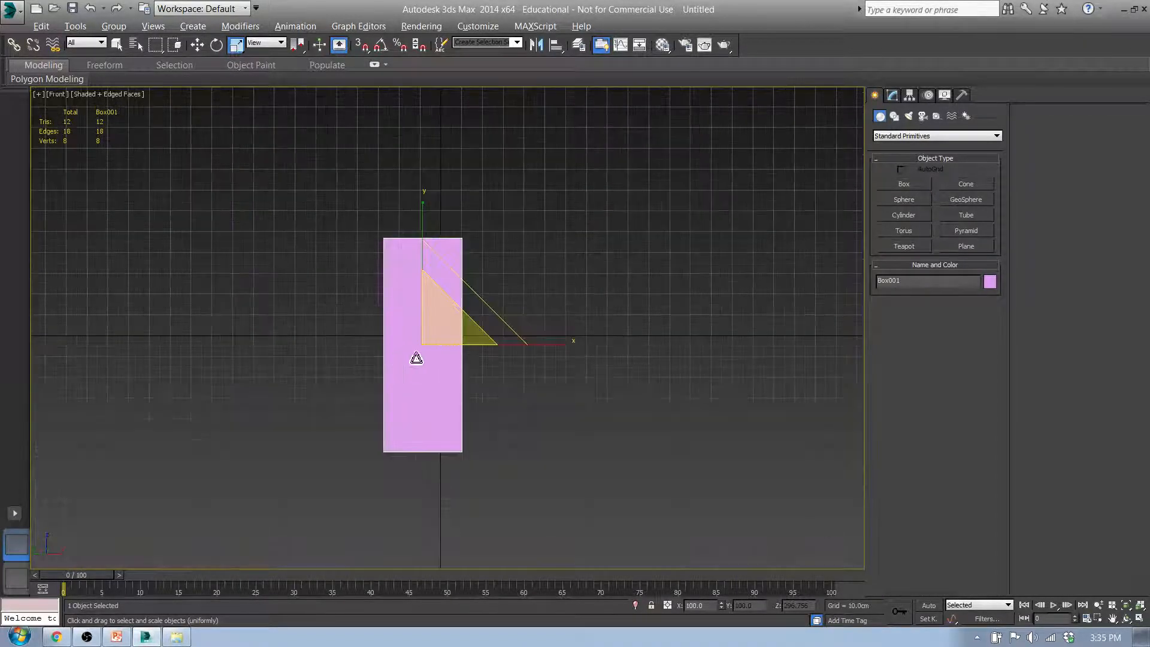
left_click(893, 96)
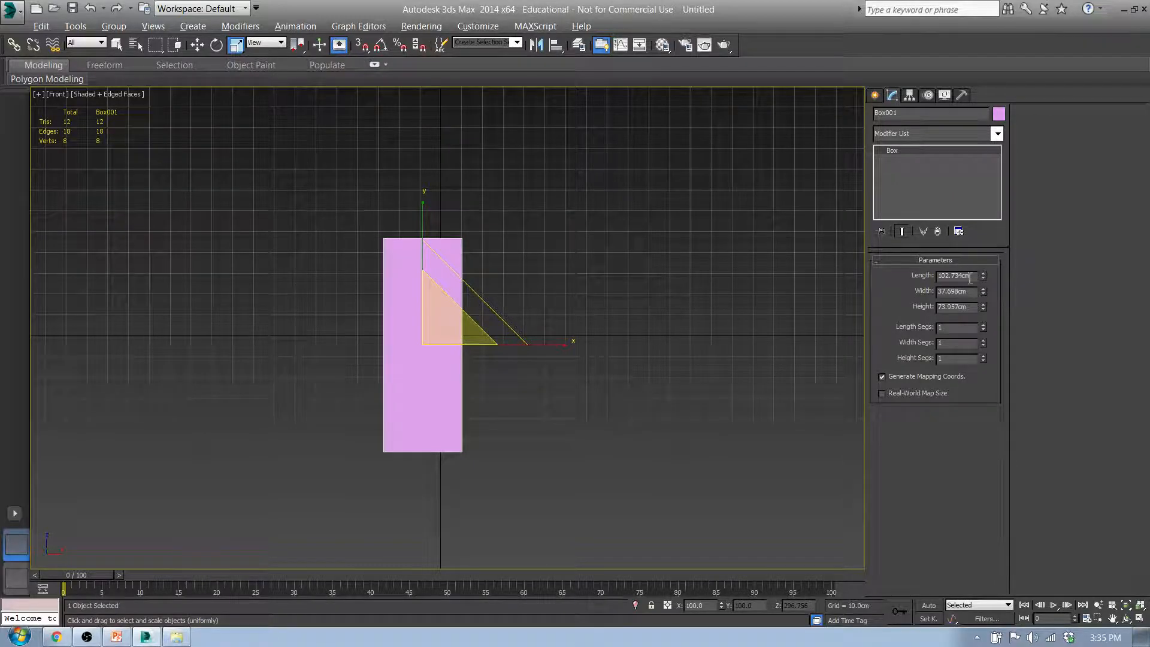
middle_click_drag(399, 345, 513, 318)
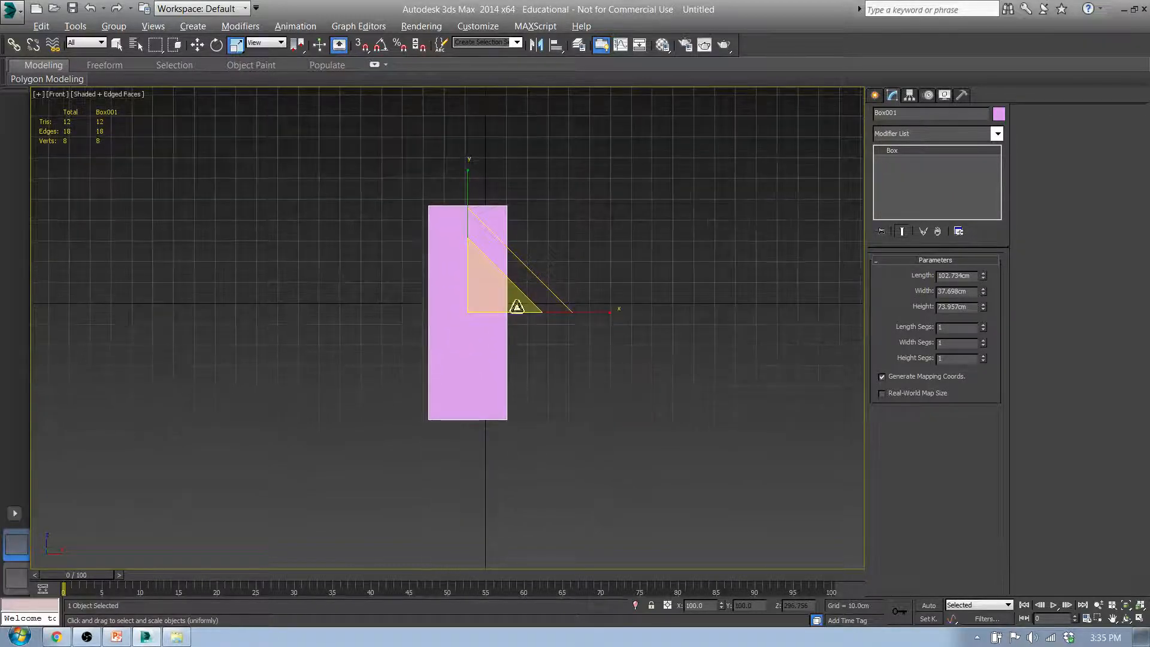
scroll(513, 277, "up", 5)
middle_click_drag(513, 372, 513, 264)
scroll(503, 299, "down", 2)
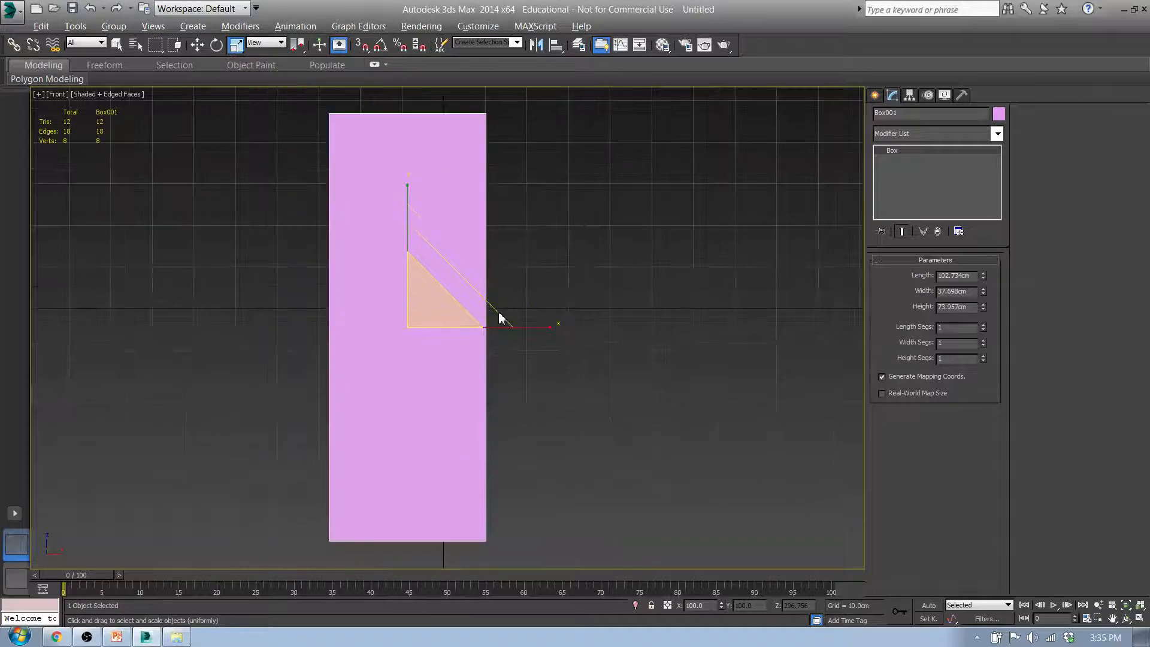
middle_click_drag(472, 338, 450, 328)
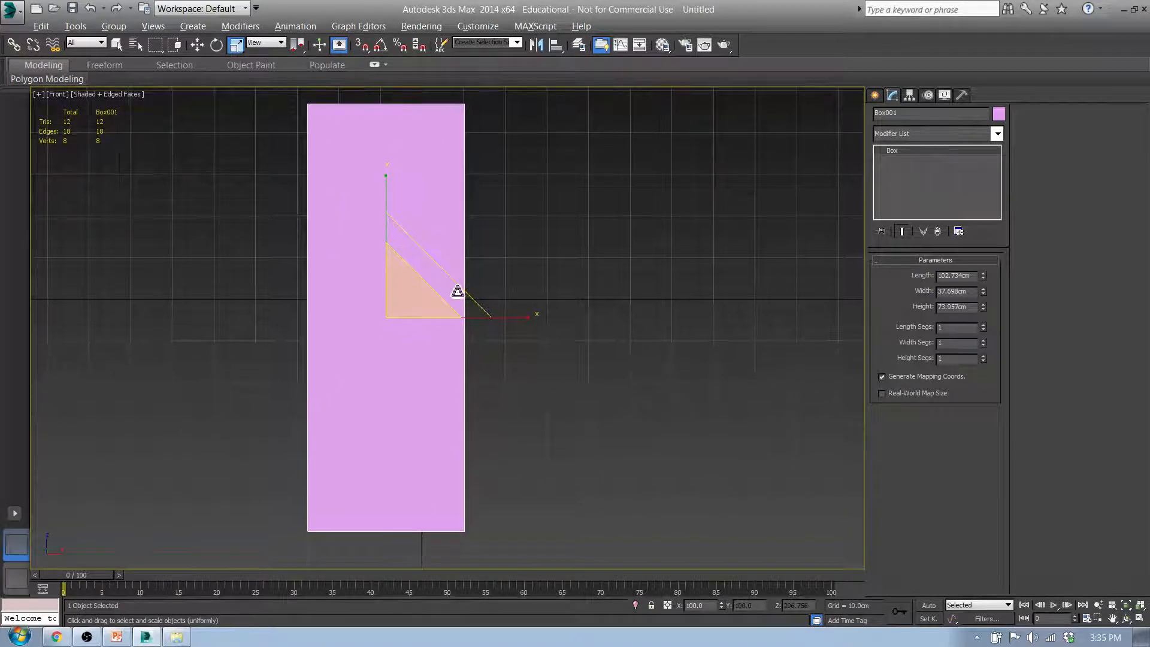
middle_click_drag(455, 290, 485, 278)
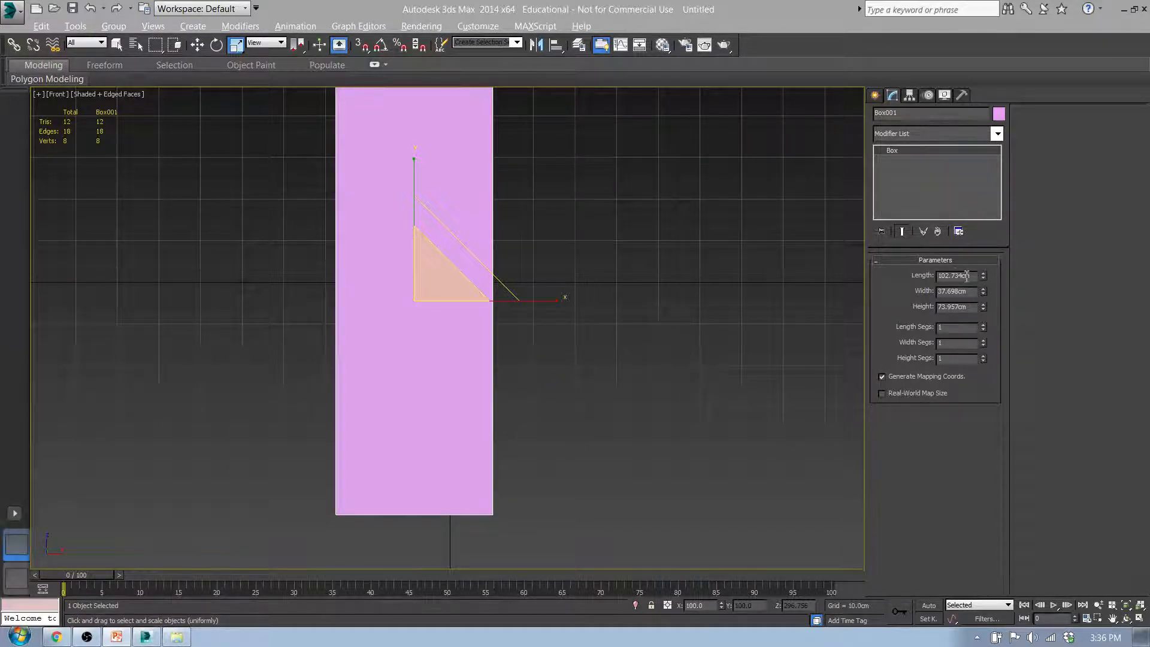
left_click_drag(964, 274, 872, 275)
type("72")
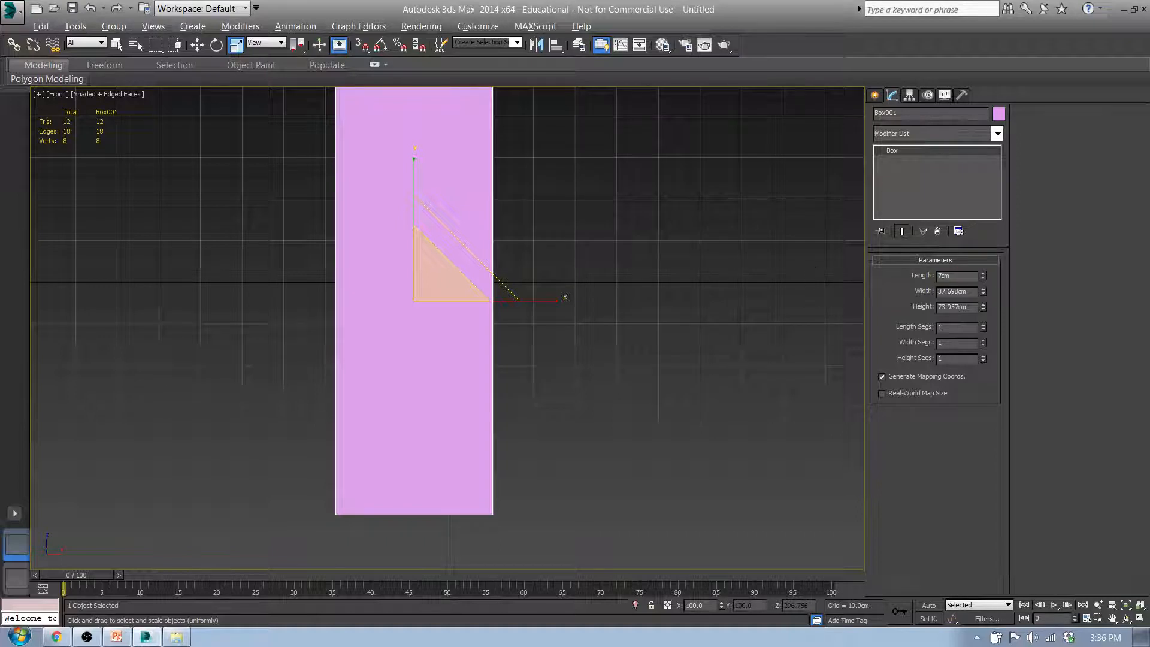
key("Return")
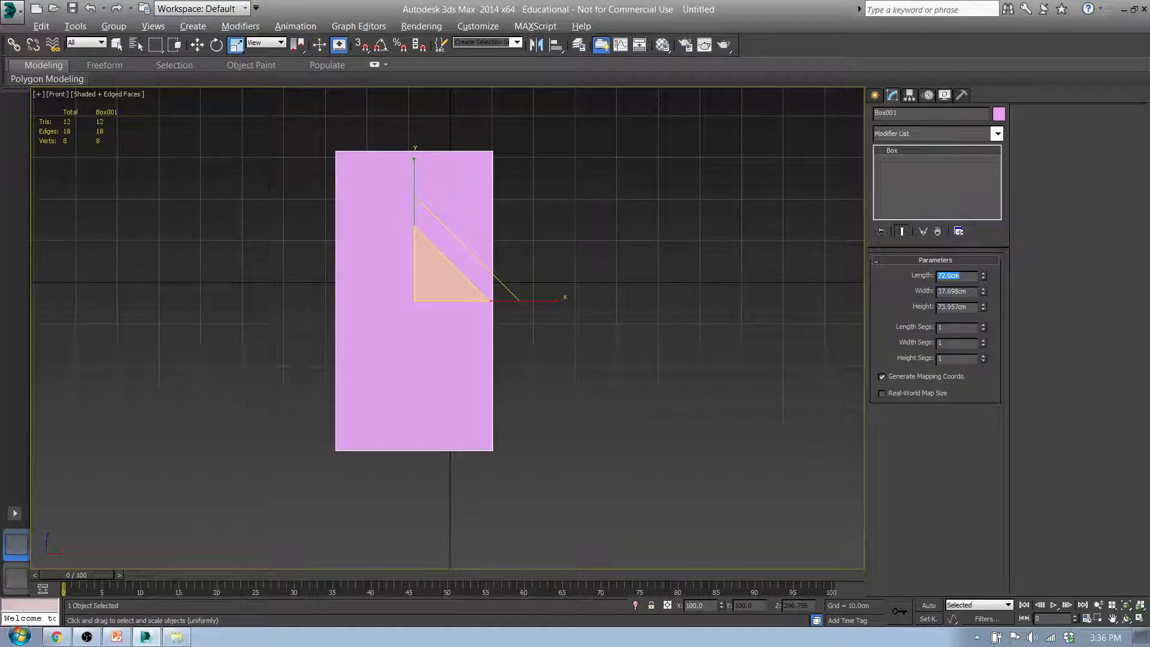
Narrow the box along the X axis to about 51% scale in the Front view.
left_click(116, 636)
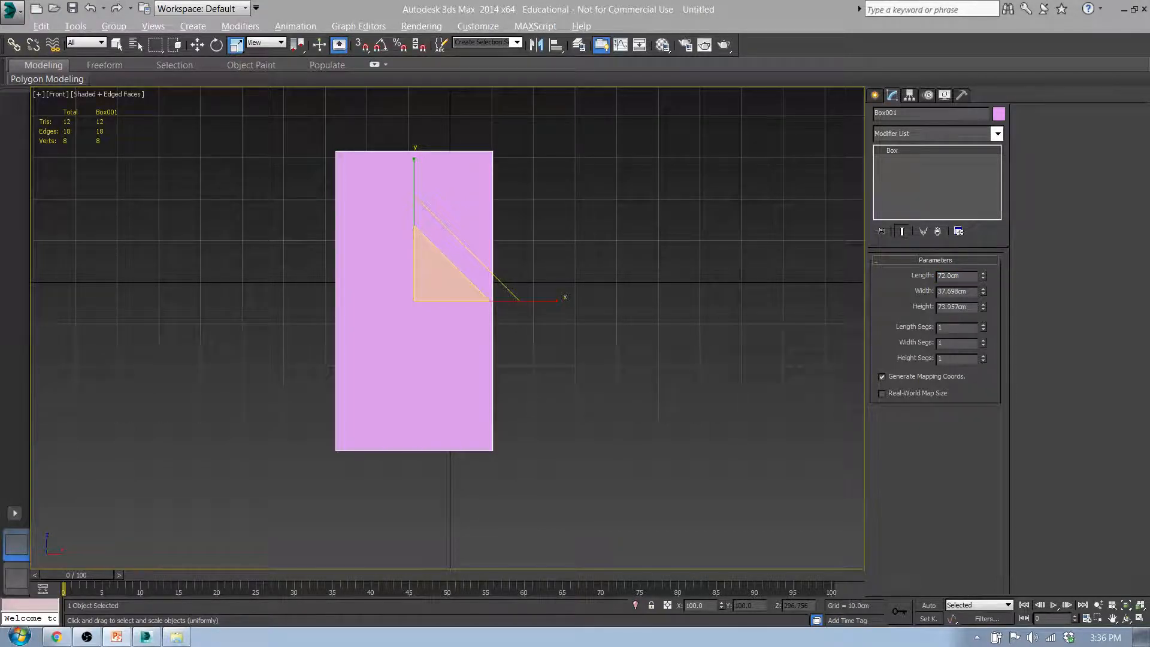
left_click(386, 335)
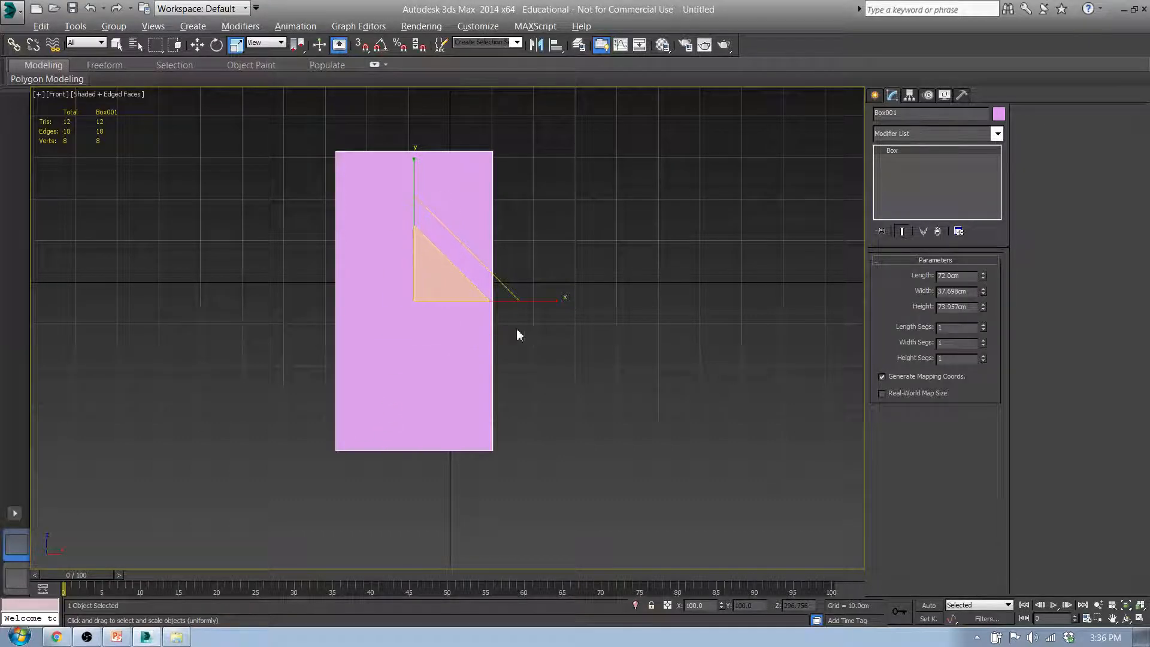
left_click_drag(563, 307, 515, 303)
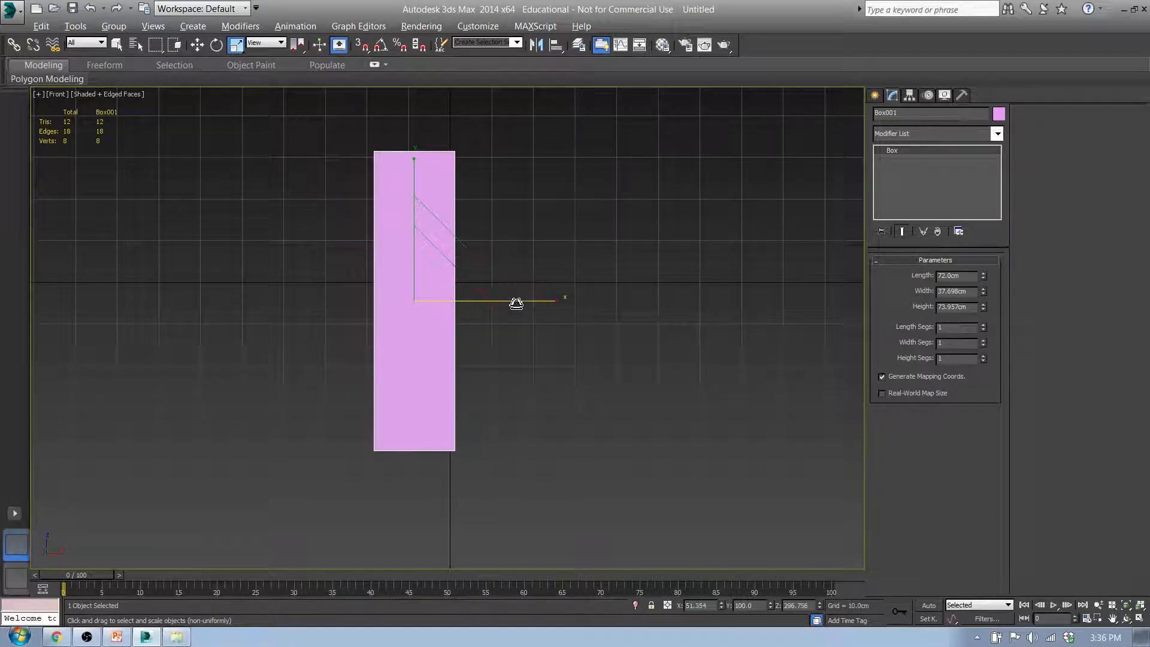
mouse_move(455, 335)
middle_mouse_down()
mouse_move(443, 334)
mouse_move(459, 333)
middle_mouse_up()
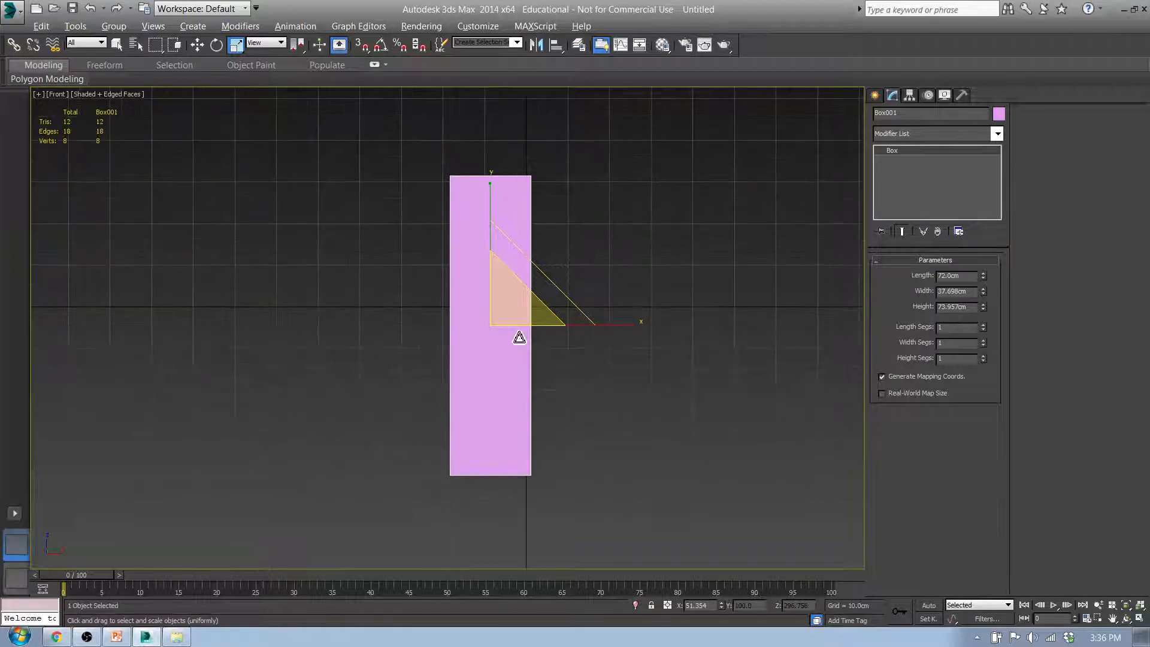
Examine the box's side proportions in the Left view.
key("l")
middle_click_drag(287, 336, 567, 346)
scroll(641, 320, "up", 4)
scroll(641, 324, "down", 2)
middle_click_drag(641, 324, 419, 359)
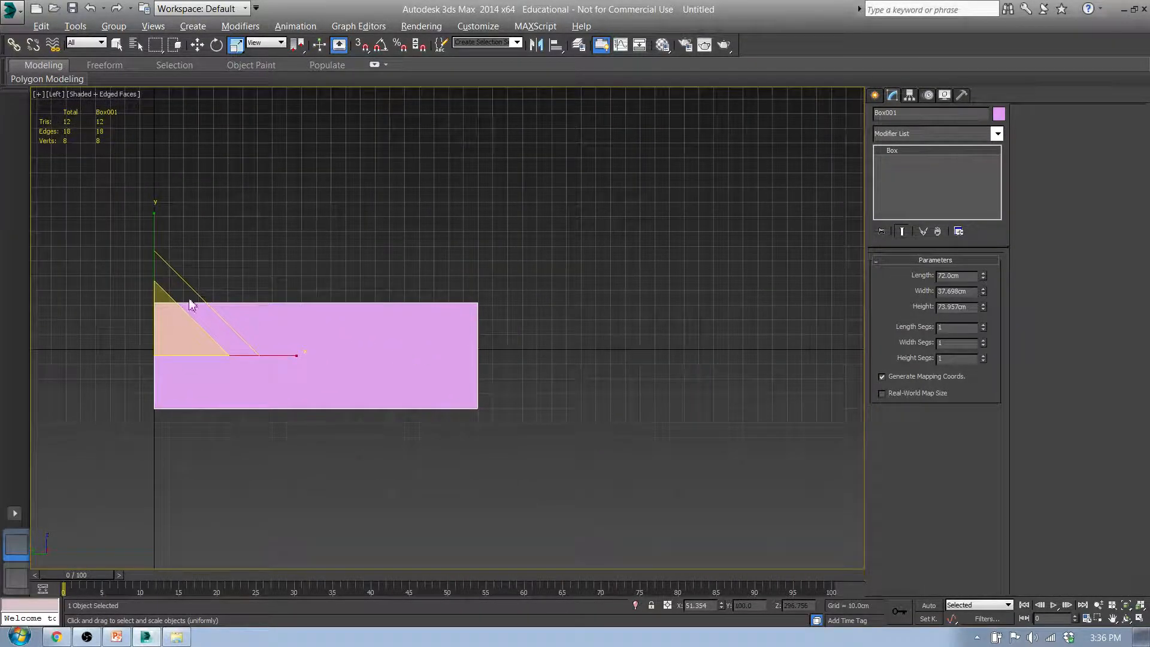
middle_click_drag(318, 307, 493, 315)
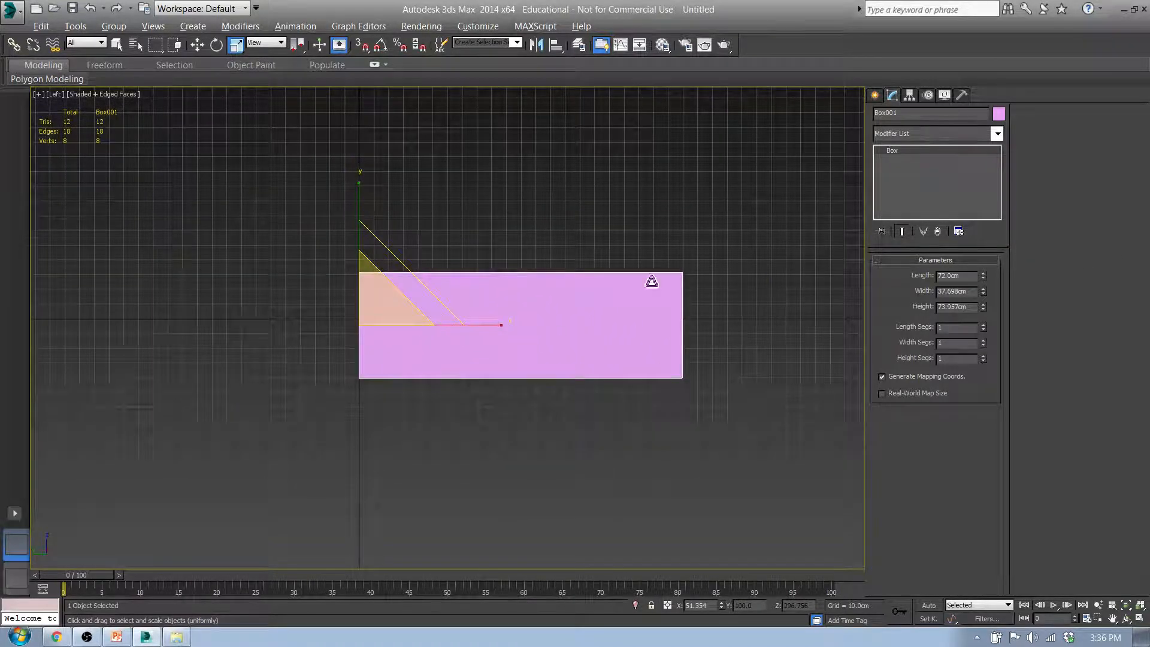
Check the box in the Left, Front and Top views and set its X position to 0 cm.
middle_click_drag(502, 390, 440, 387)
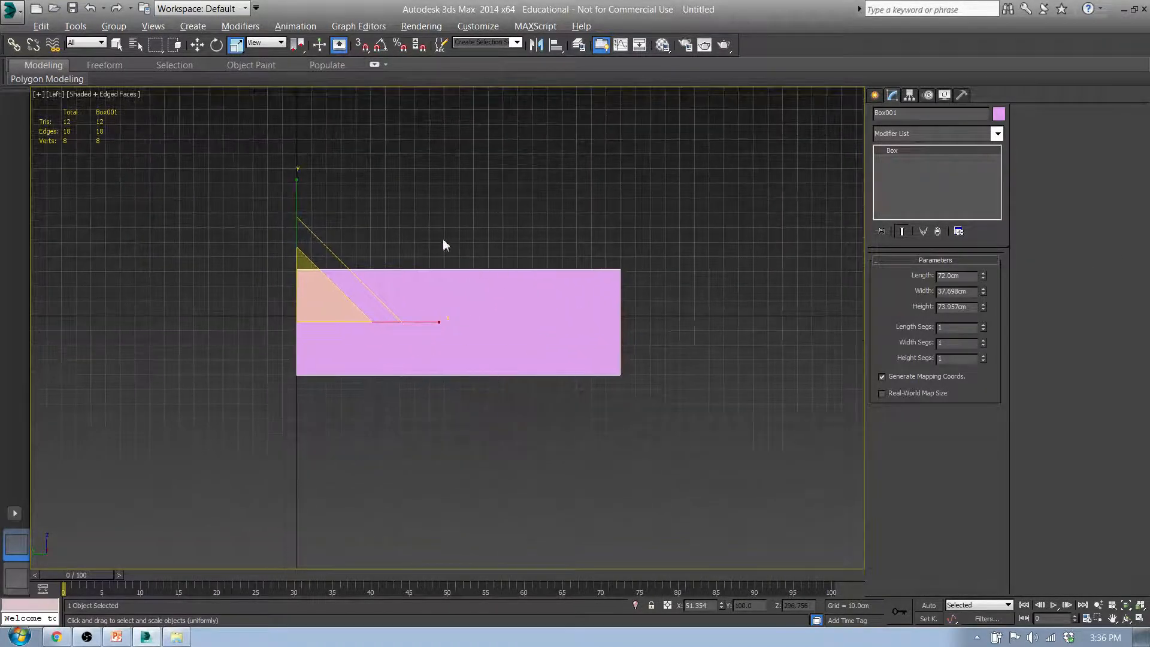
middle_click_drag(470, 352, 495, 318)
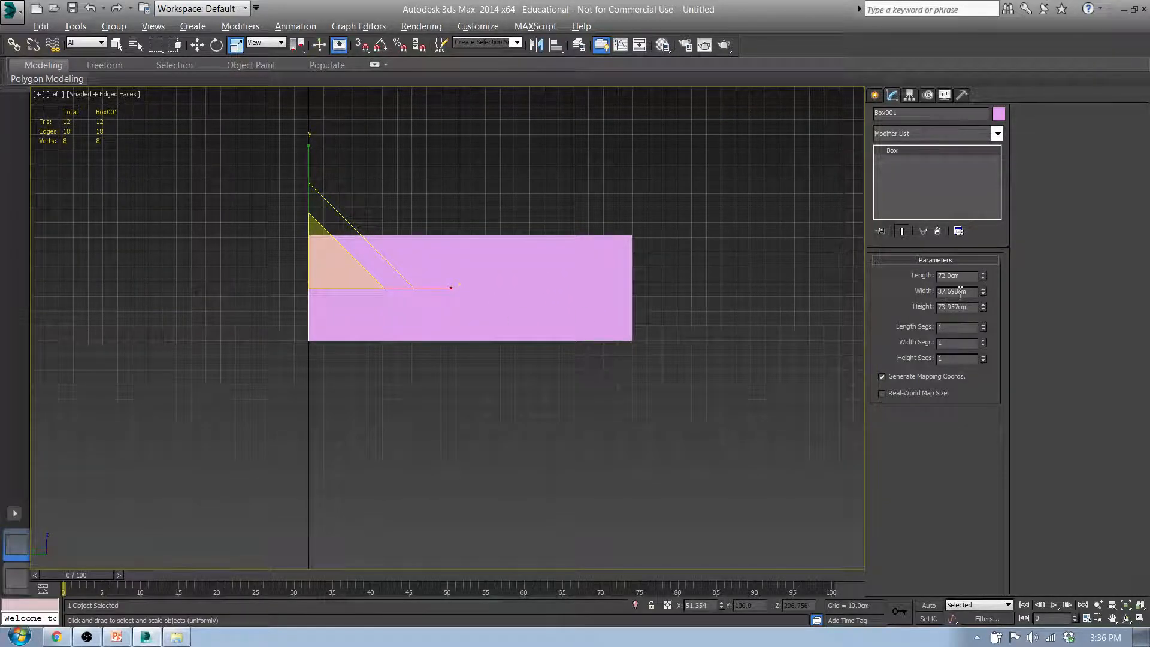
middle_click_drag(706, 348, 657, 367)
key("f")
middle_click_drag(526, 351, 577, 318)
key("t")
middle_click_drag(449, 428, 492, 359)
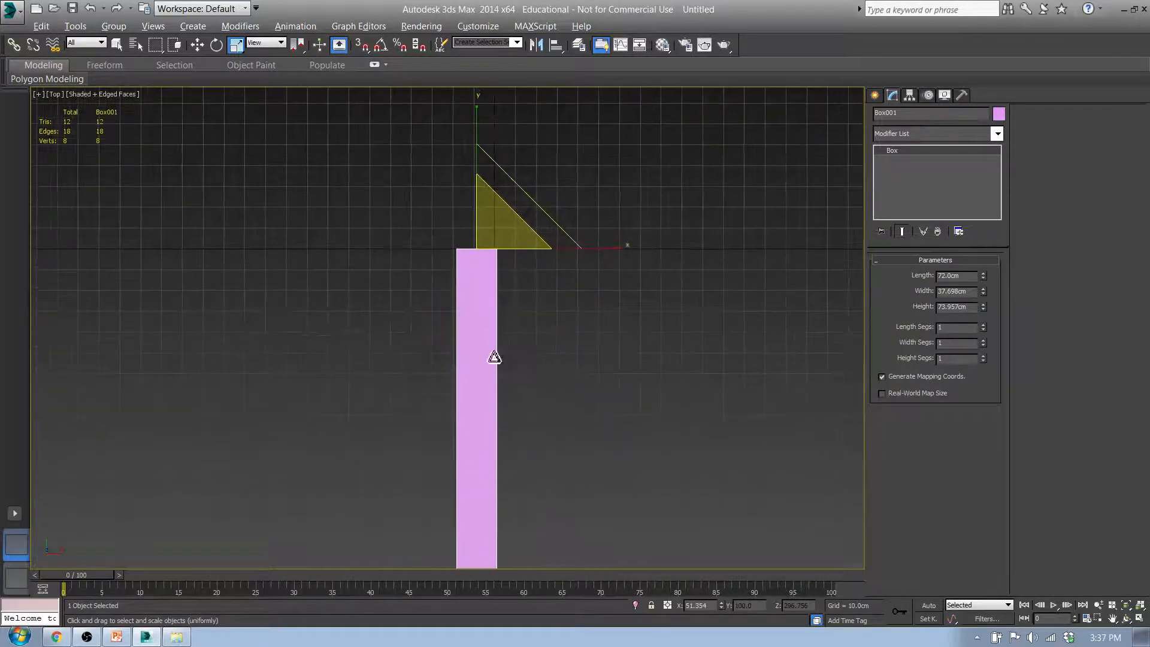
key("w")
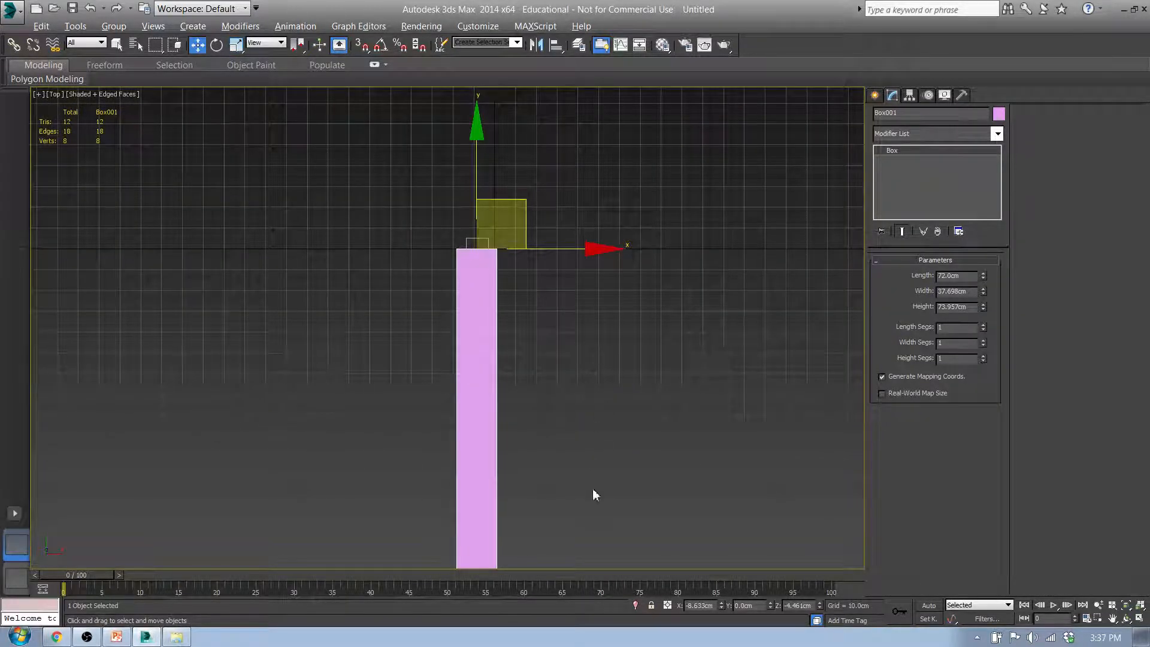
right_click(721, 606)
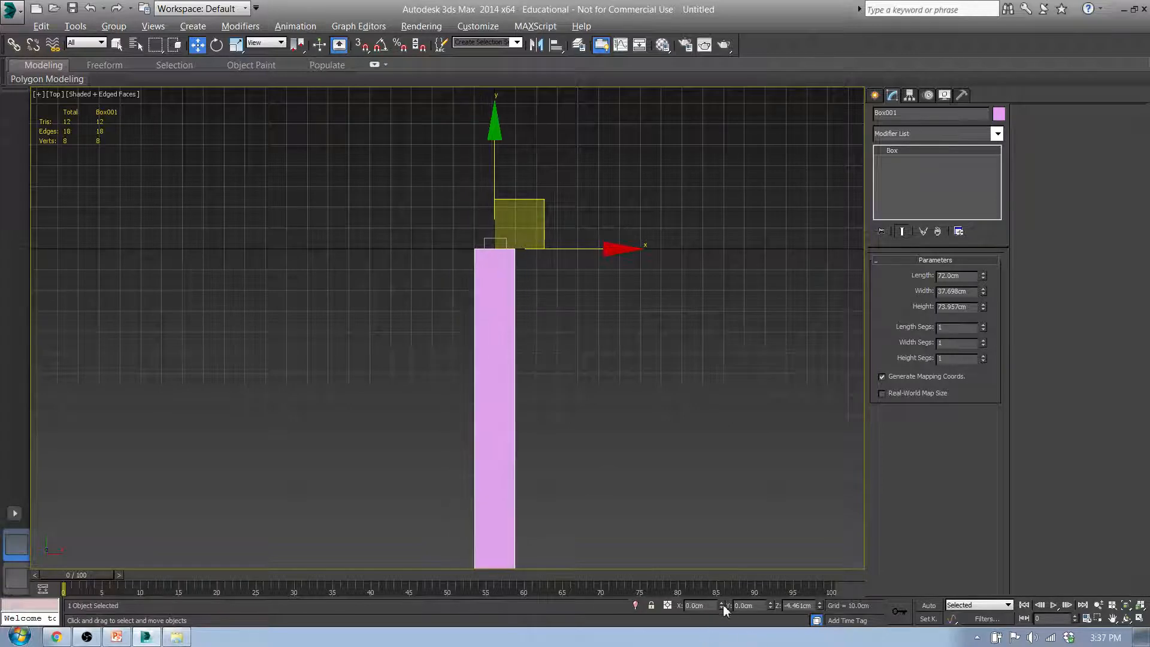
middle_click_drag(495, 282, 477, 185)
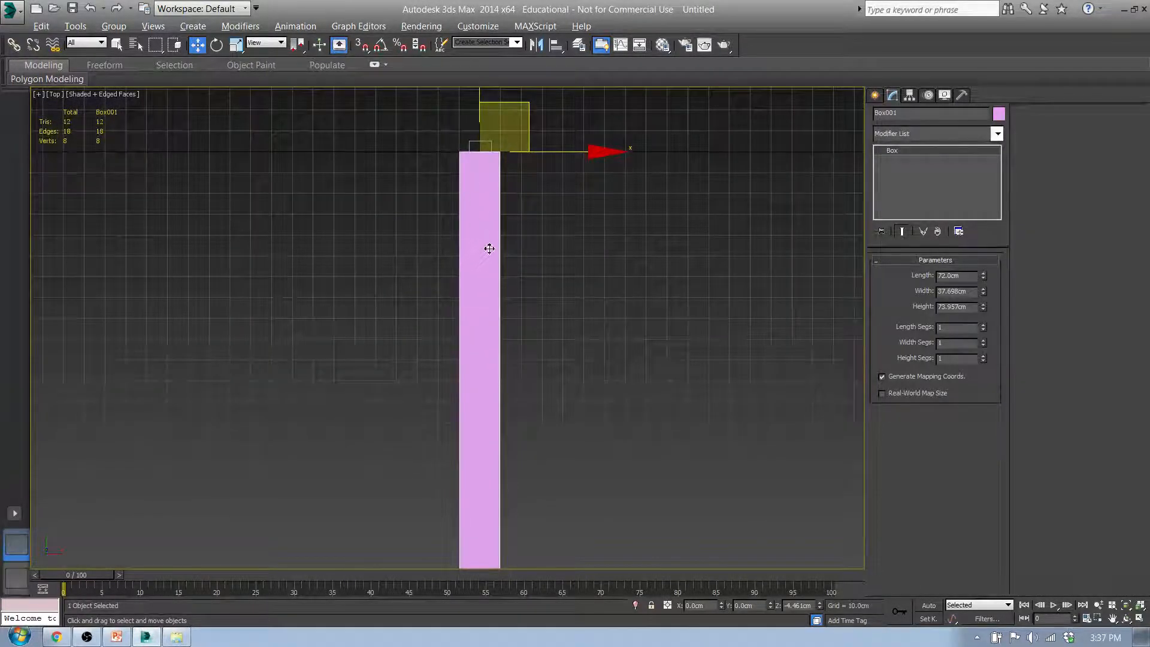
Shorten the box vertically to about 73% scale in the Front view.
key("f")
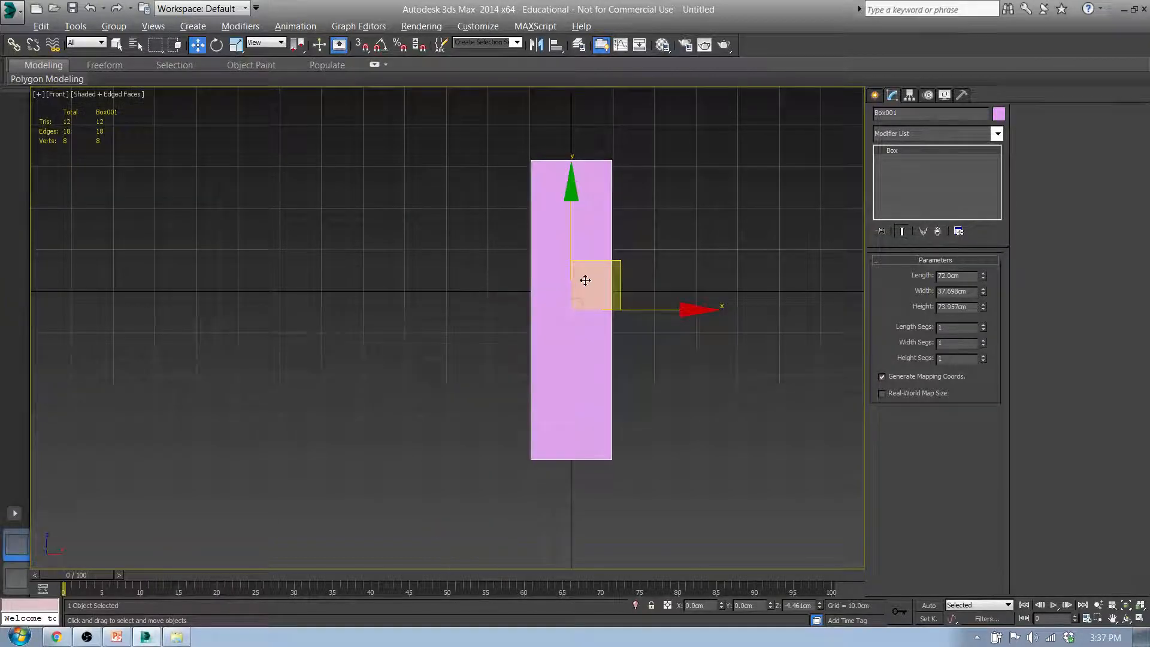
key("l")
middle_click_drag(399, 301, 356, 339)
key("f")
scroll(514, 293, "down", 2)
key("l")
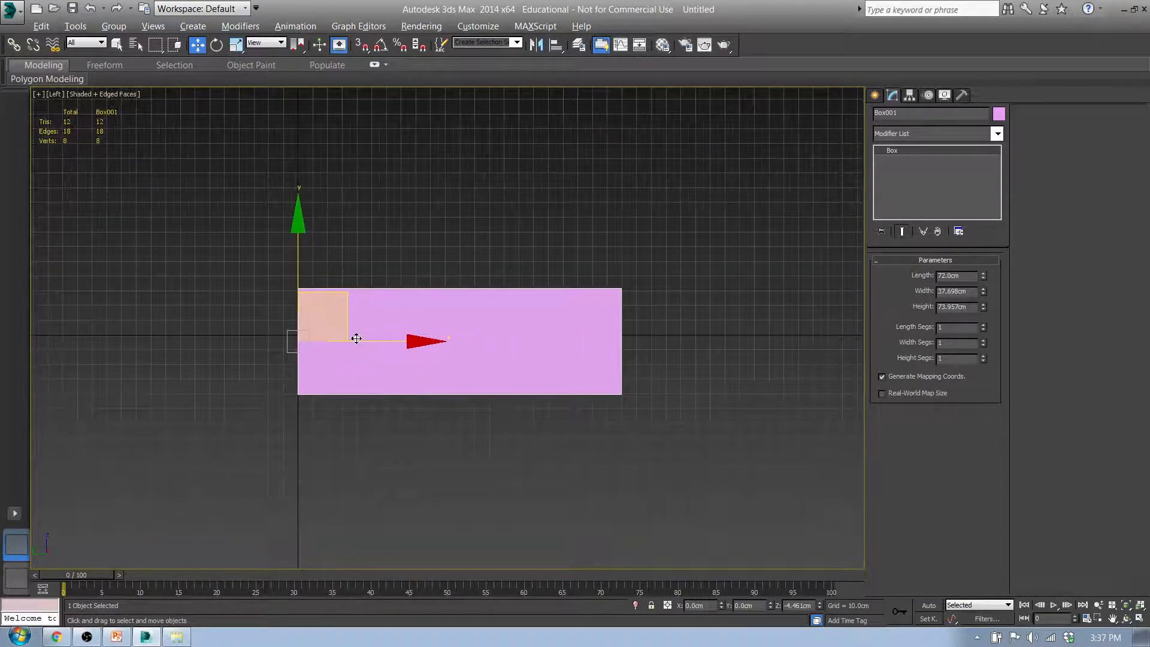
key("f")
key("r")
left_click_drag(501, 313, 469, 347)
right_click(469, 347)
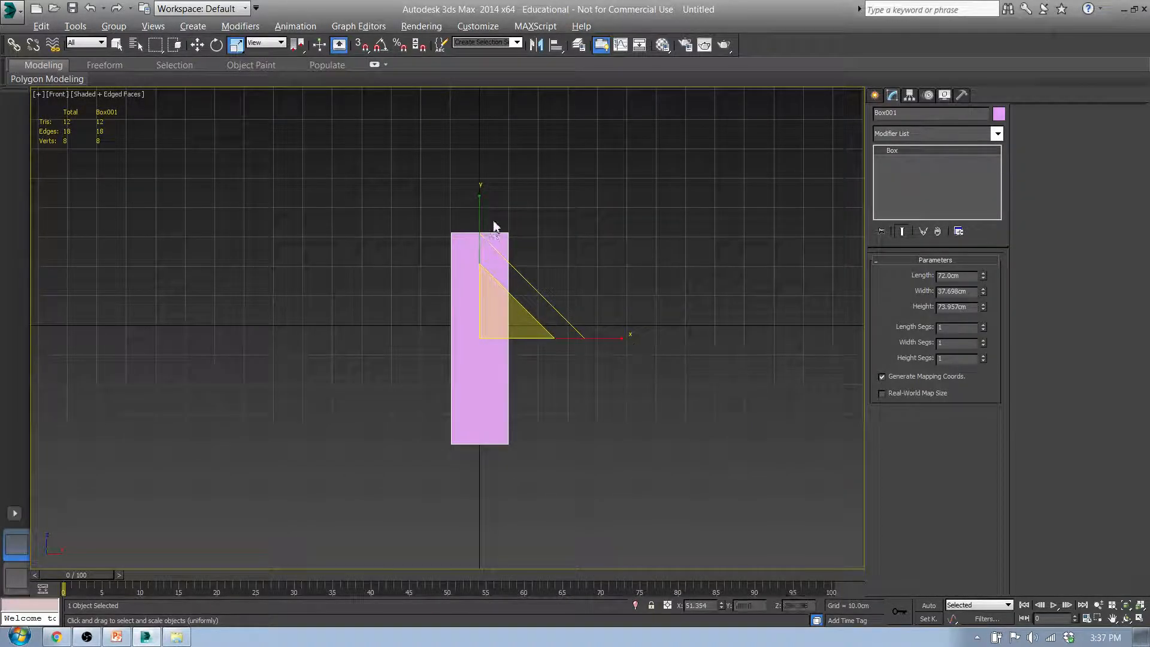
left_click_drag(482, 197, 482, 220)
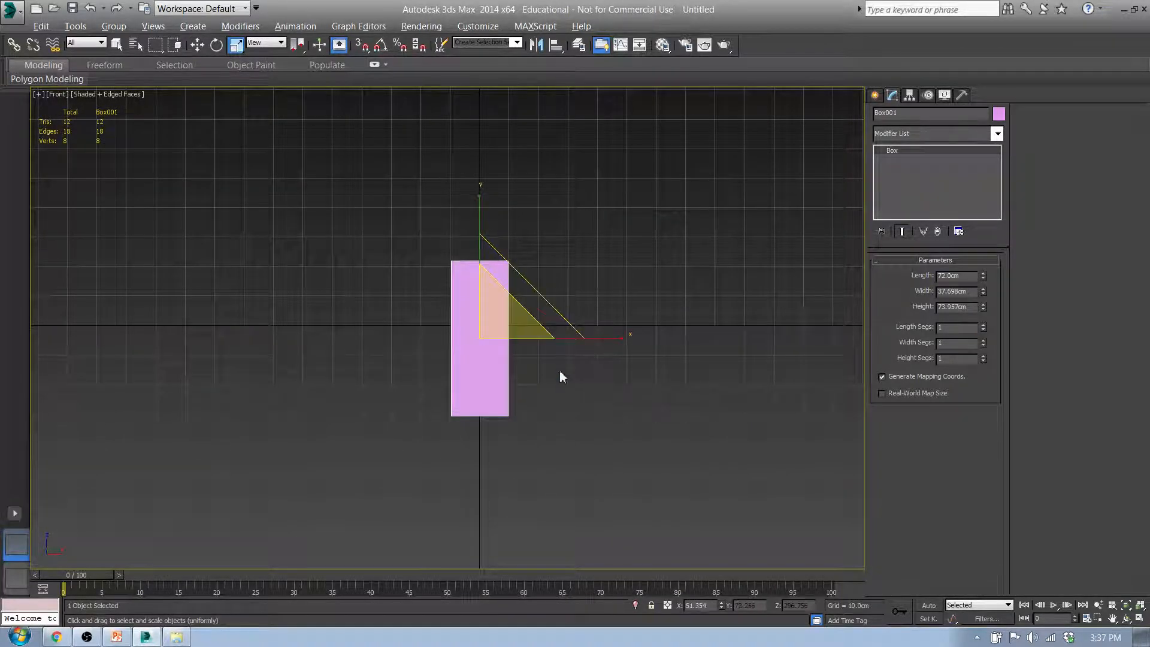
Examine the box's proportions in the Top and Left views.
key("t")
middle_click_drag(509, 318, 493, 375)
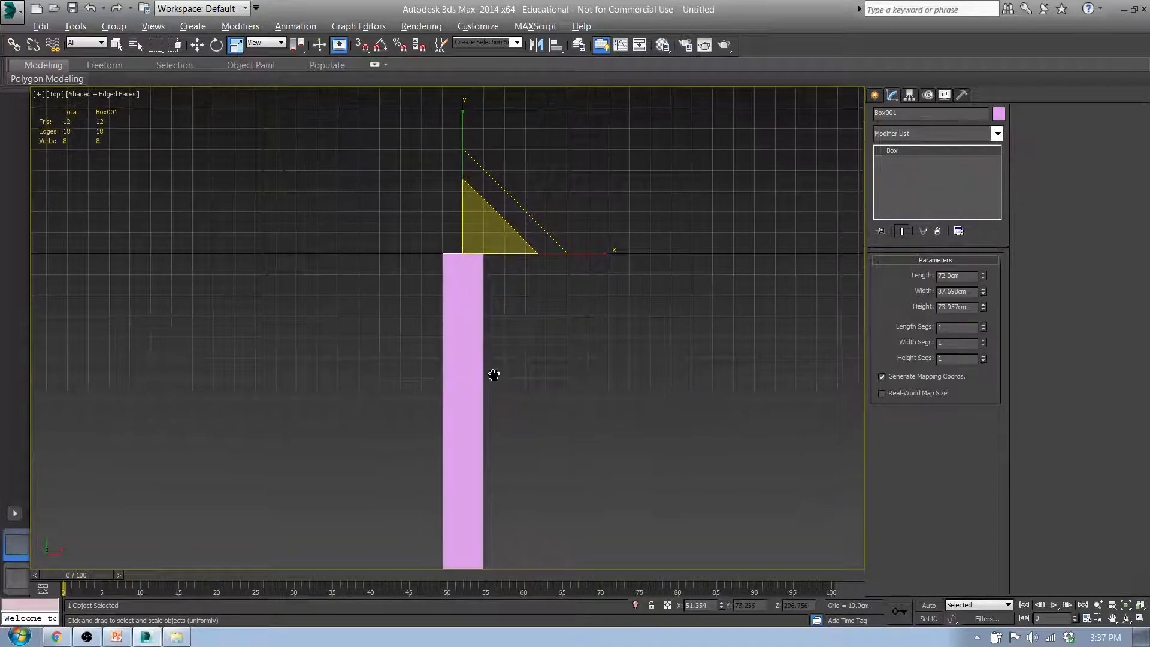
key("l")
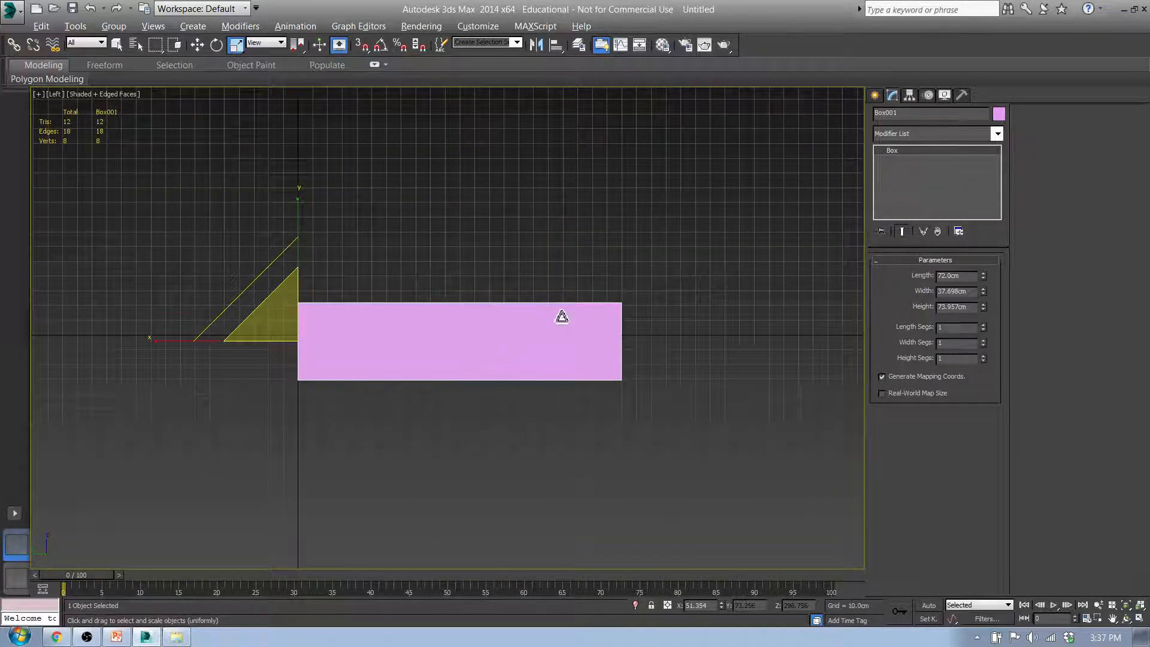
middle_click_drag(541, 343, 624, 287)
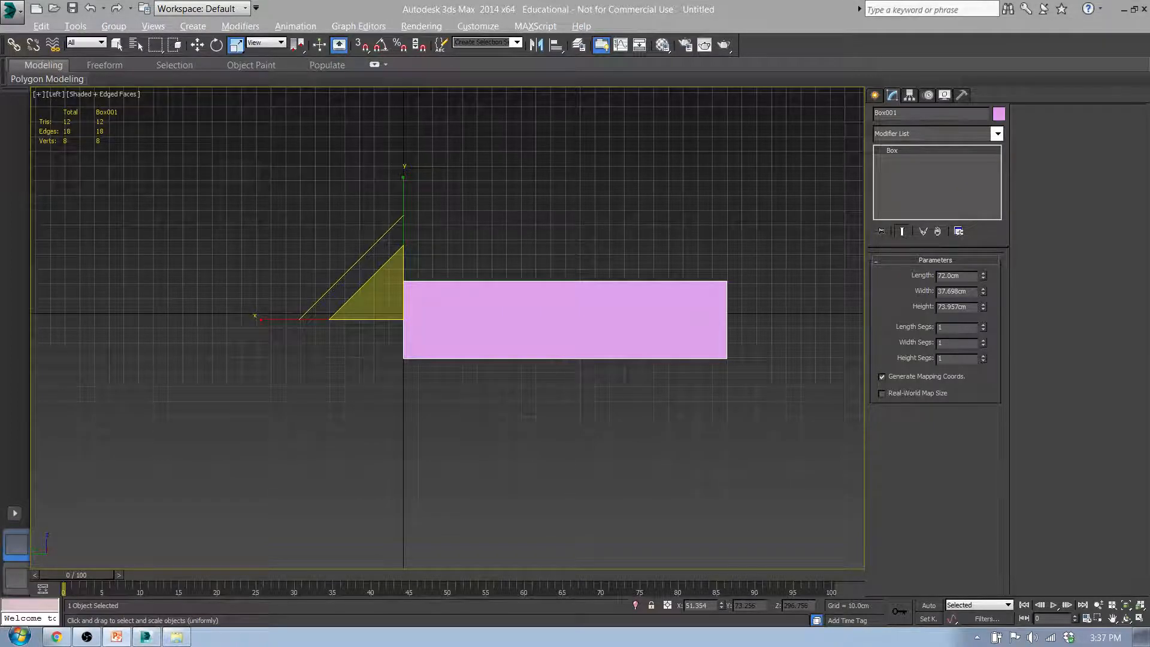
scroll(569, 211, "up", 4)
scroll(520, 224, "down", 8)
middle_click_drag(510, 286, 403, 314)
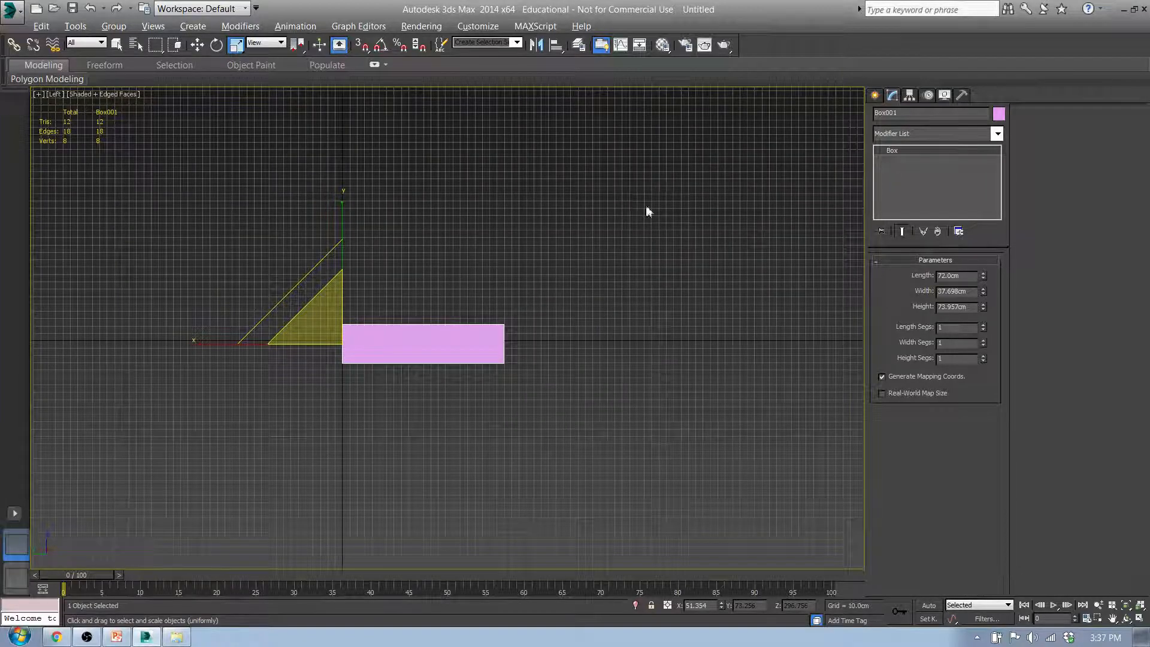
Rename the box as Model and deselect it.
left_click(908, 114)
type("Model")
left_click(555, 247)
middle_click_drag(555, 247, 611, 252)
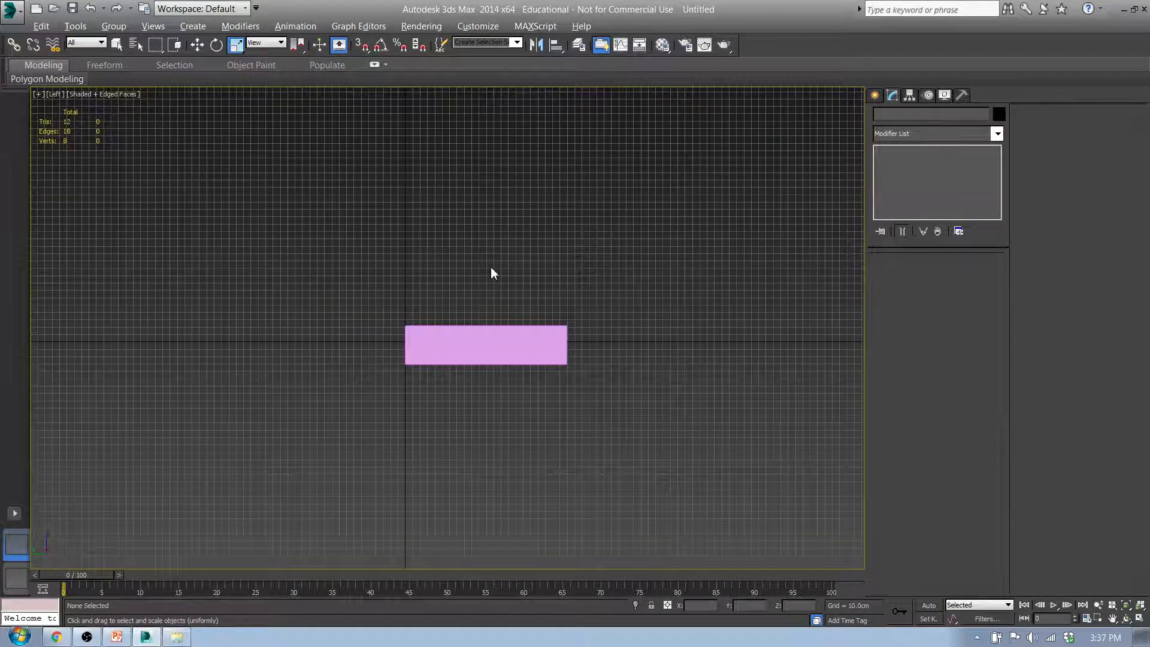
Draw a square plane about 492.5 cm wide in the Front view, overlapping the box.
key("f")
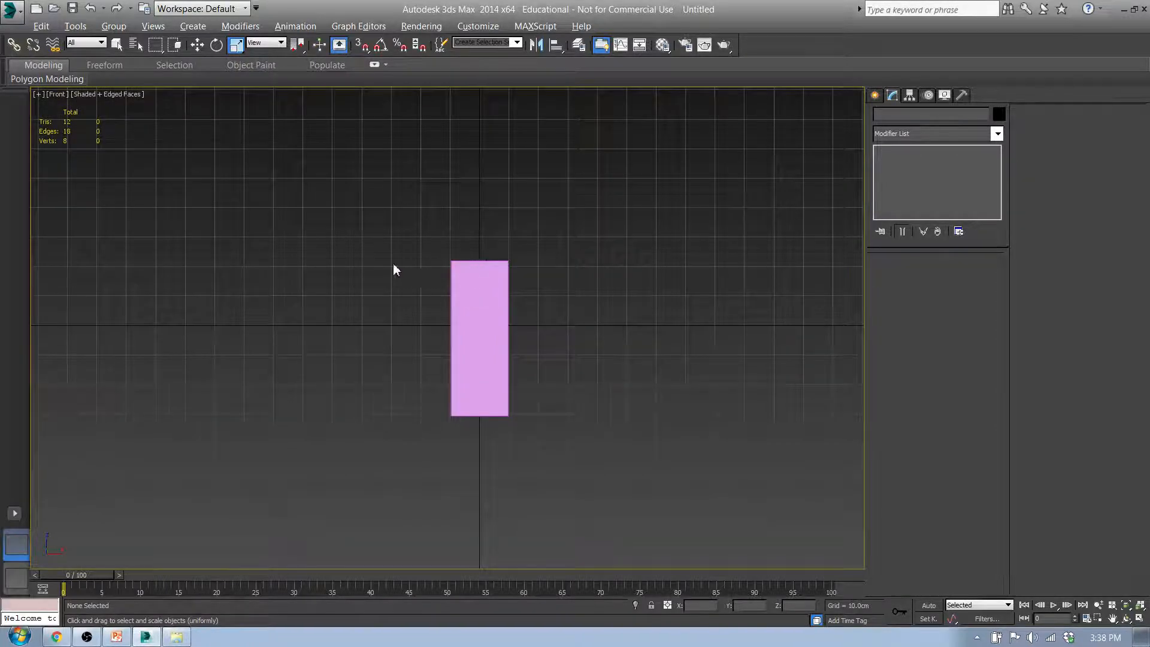
scroll(380, 324, "down", 5)
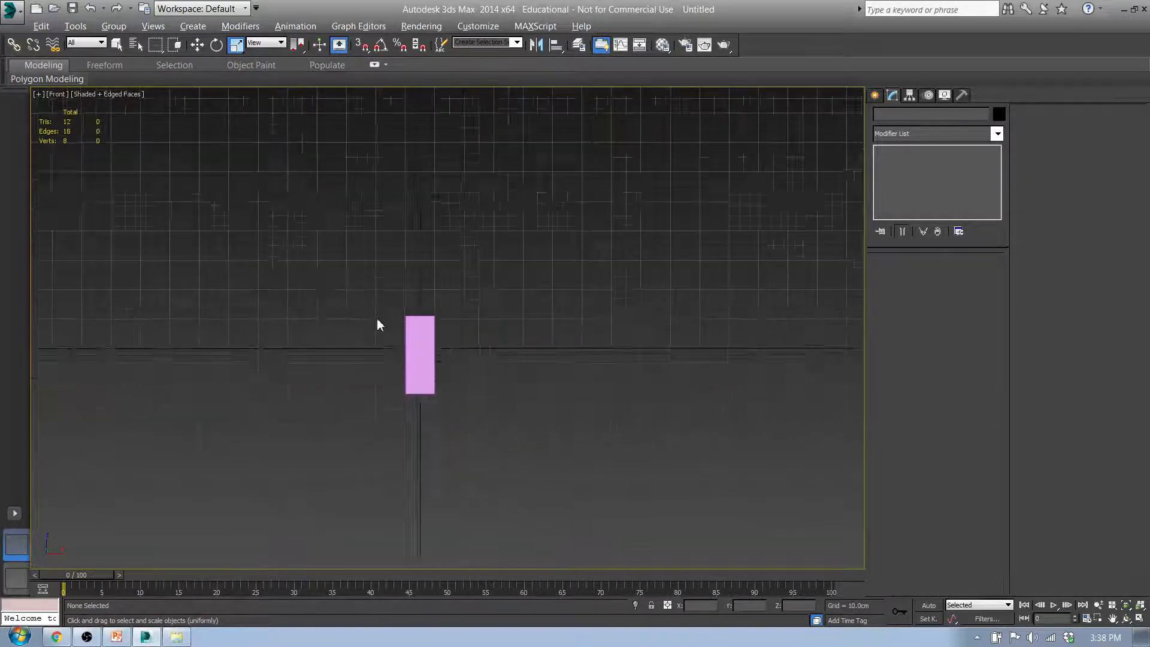
left_click(875, 96)
left_click(978, 246)
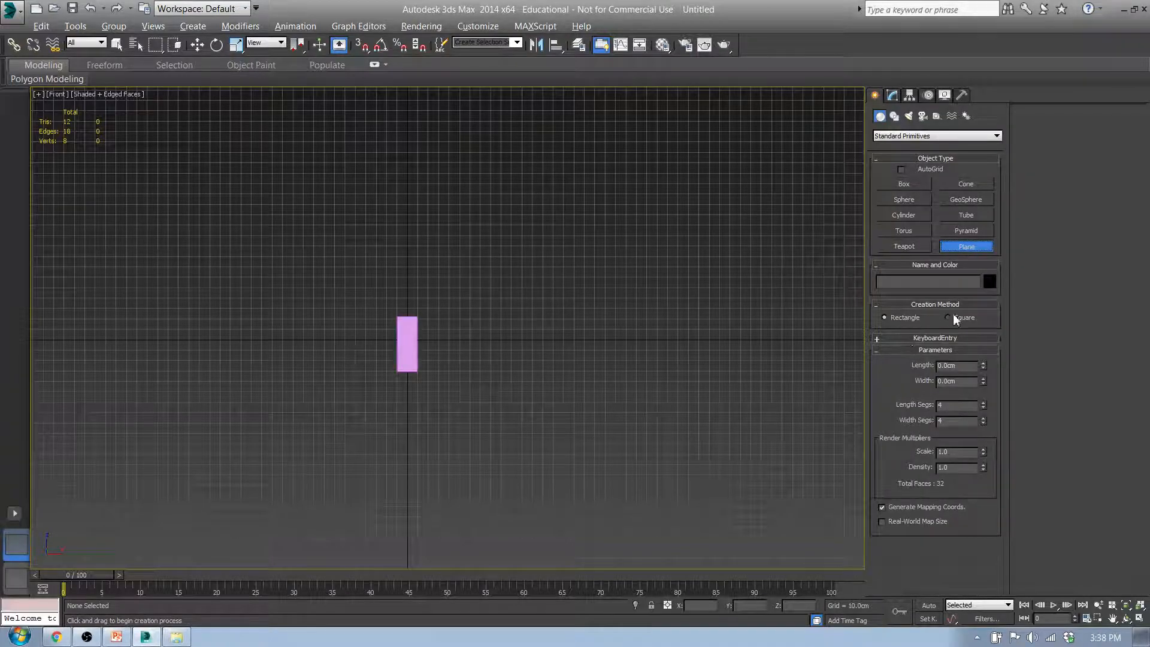
left_click_drag(160, 161, 363, 253)
middle_click_drag(364, 253, 425, 321)
scroll(426, 321, "down", 3)
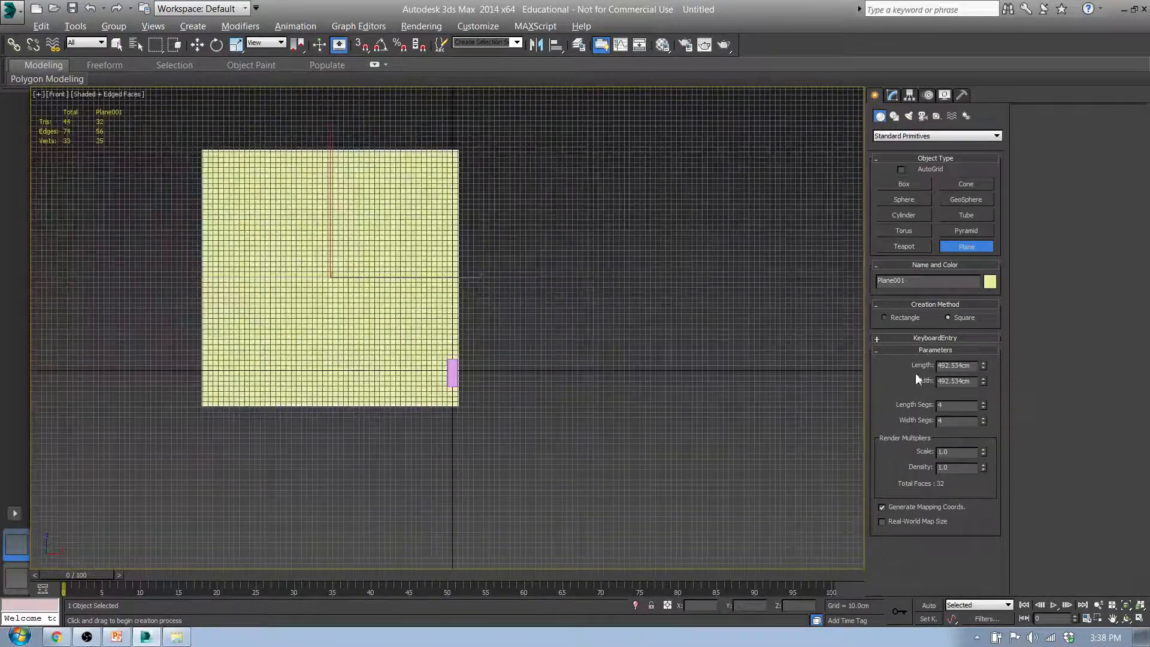
Set the plane's length and width to 500 cm.
left_click_drag(972, 364, 726, 353)
type("500")
key("Return")
key("Tab")
type("5")
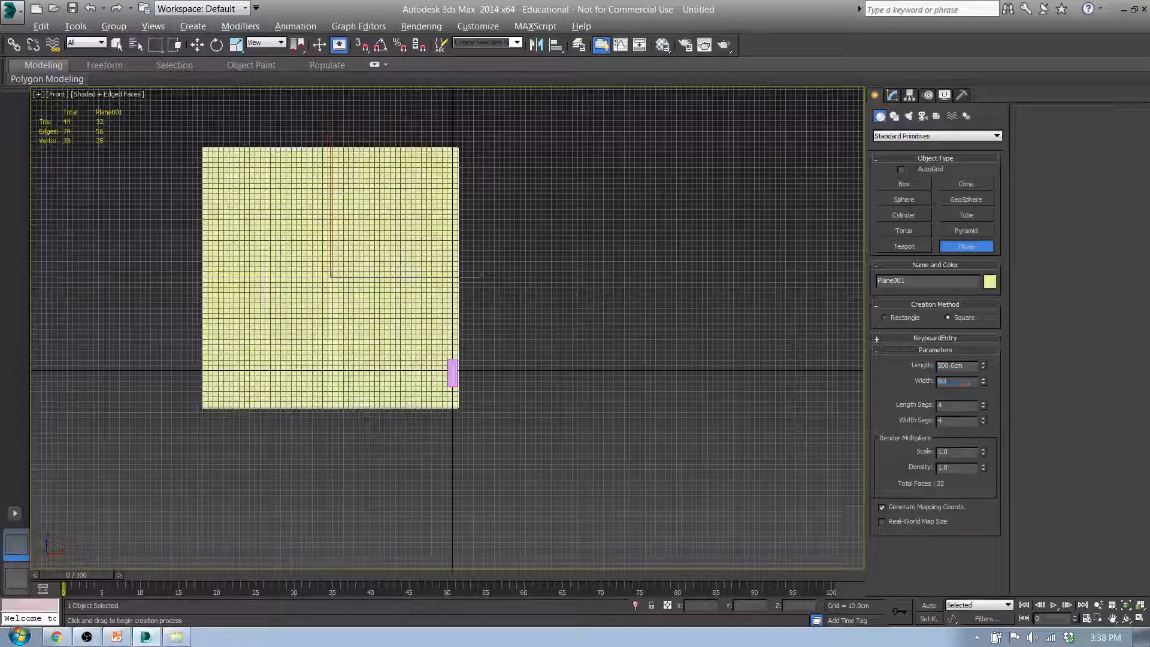
type("00")
key("Return")
Reduce the plane's length and width segments to 1 and finish creating planes.
left_click(982, 402)
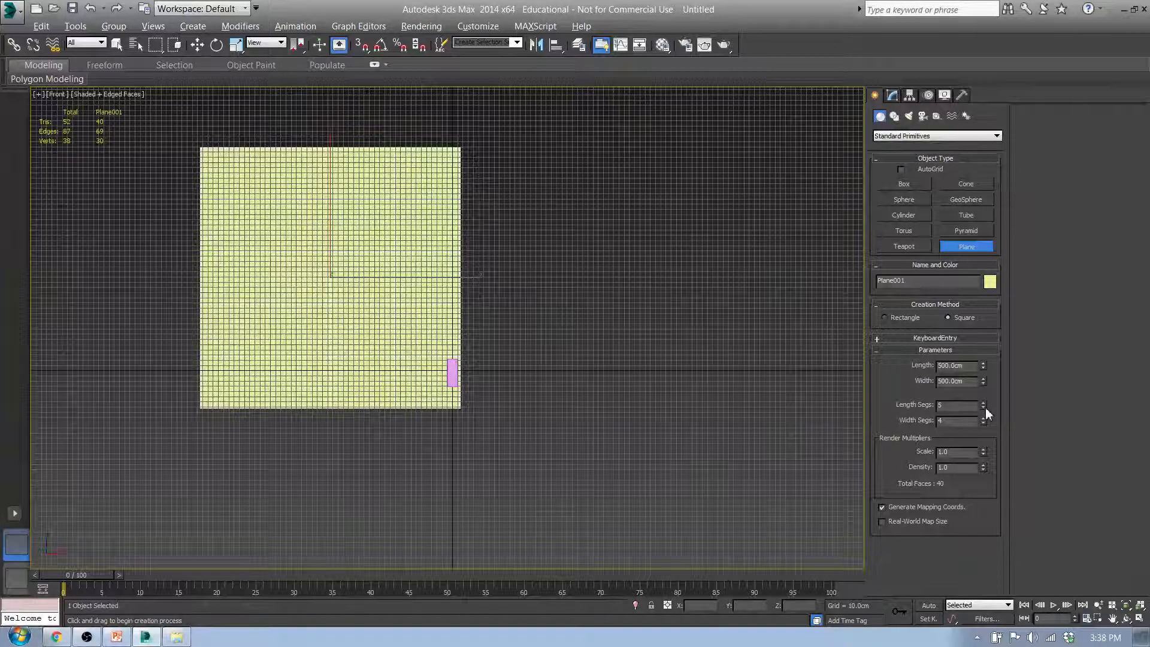
right_click(983, 405)
right_click(982, 420)
left_click(892, 97)
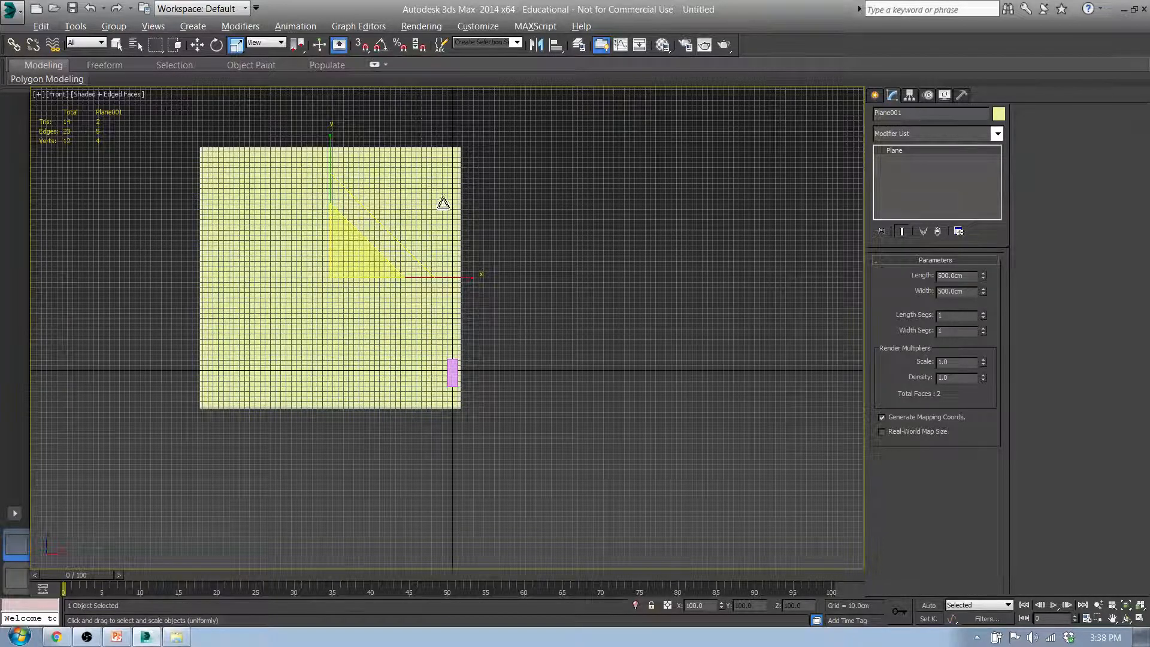
Switch the reference coordinate system to World and move the plane to the origin at X, Y and Z 0 cm.
middle_click_drag(431, 198, 454, 221)
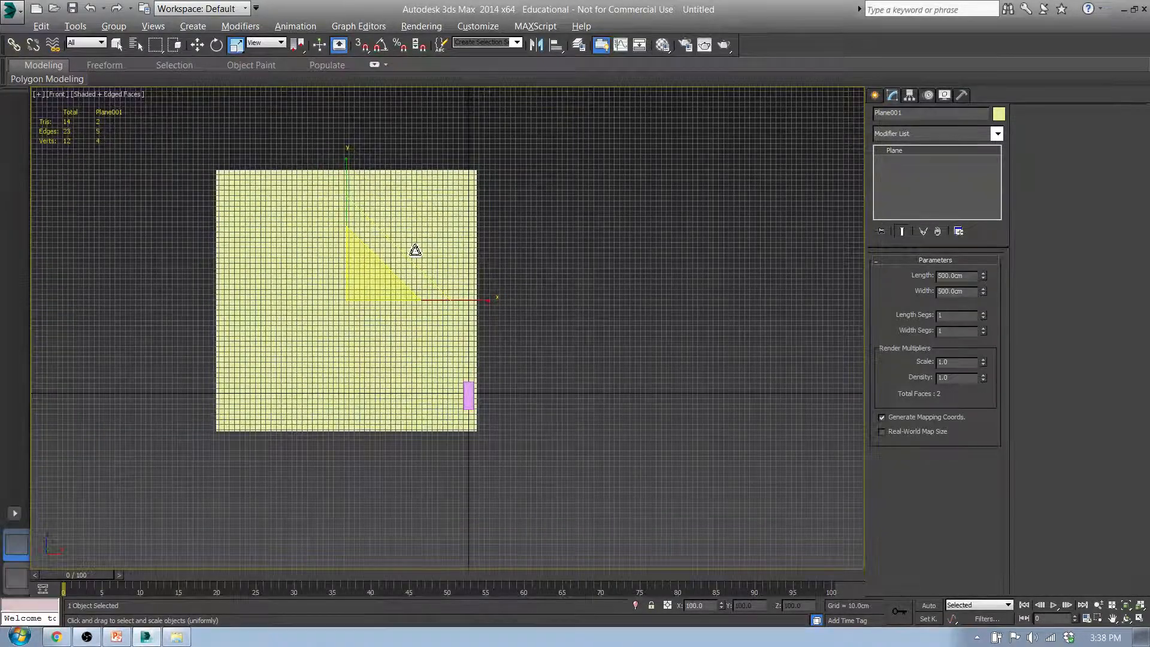
key("w")
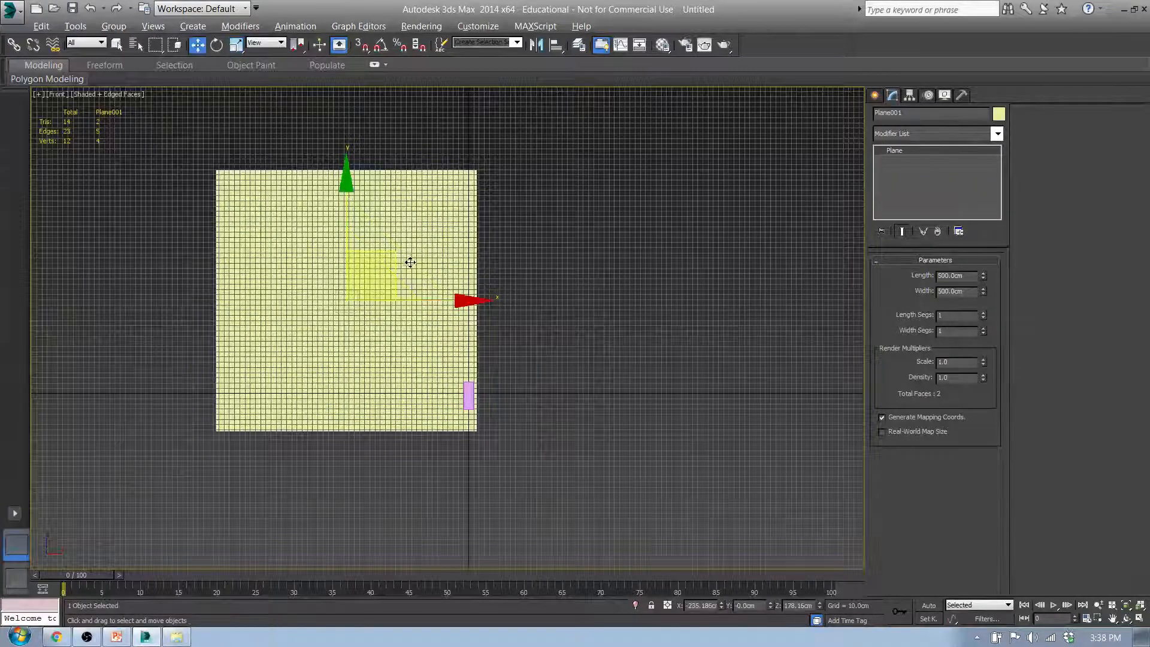
left_click(269, 45)
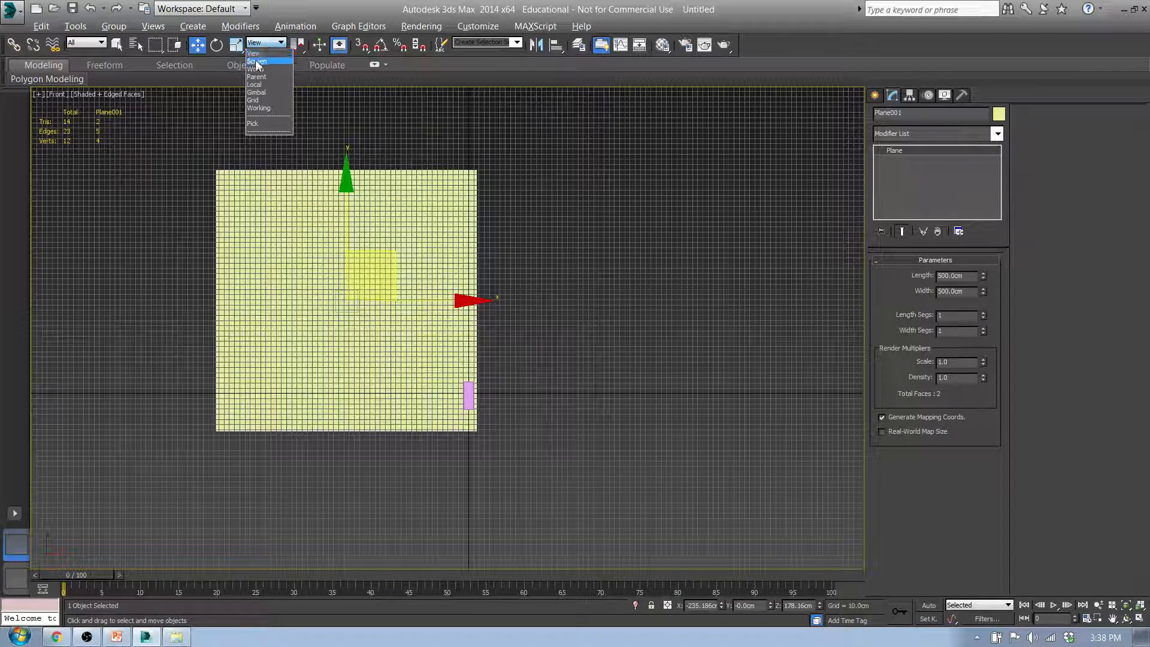
left_click(263, 69)
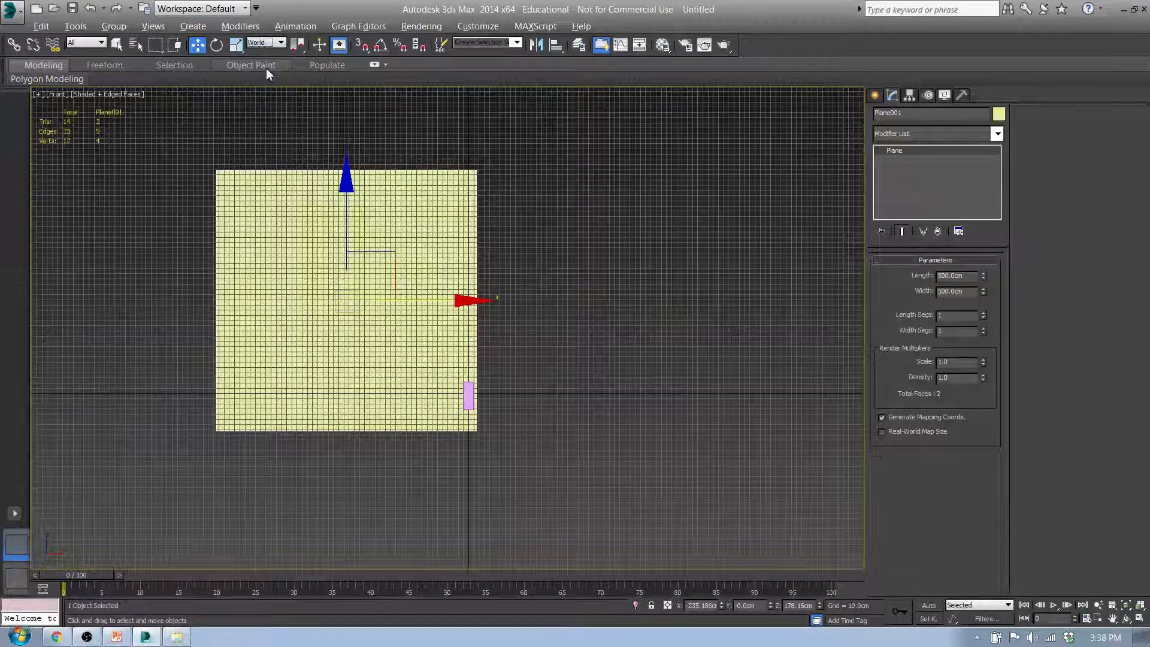
right_click(721, 605)
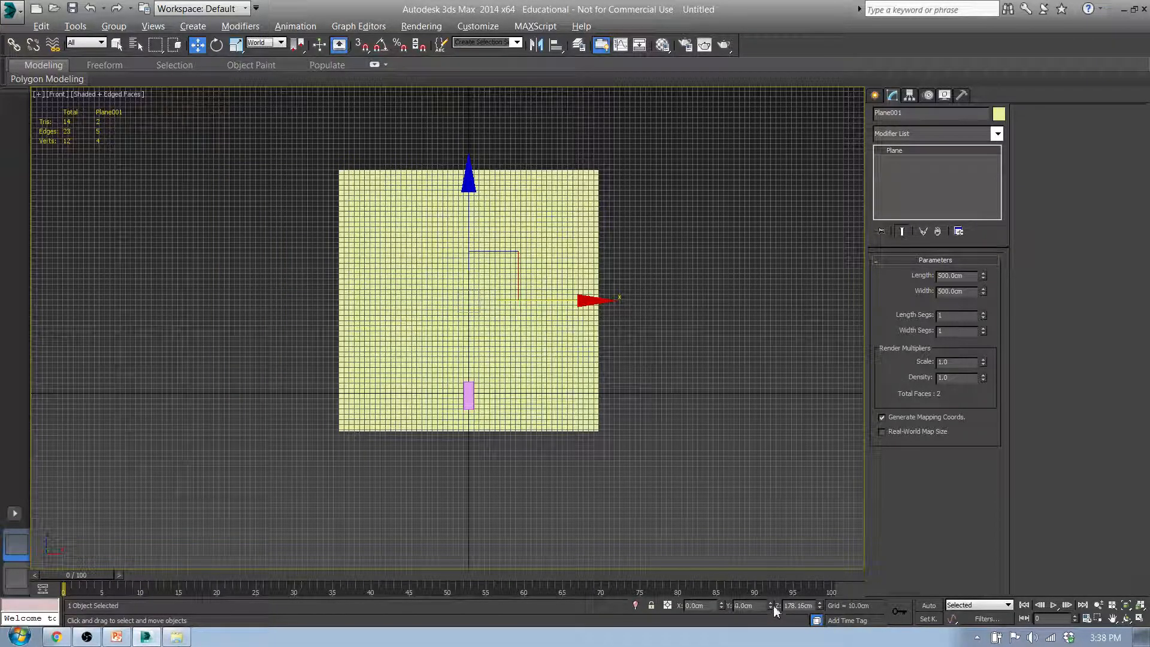
right_click(819, 605)
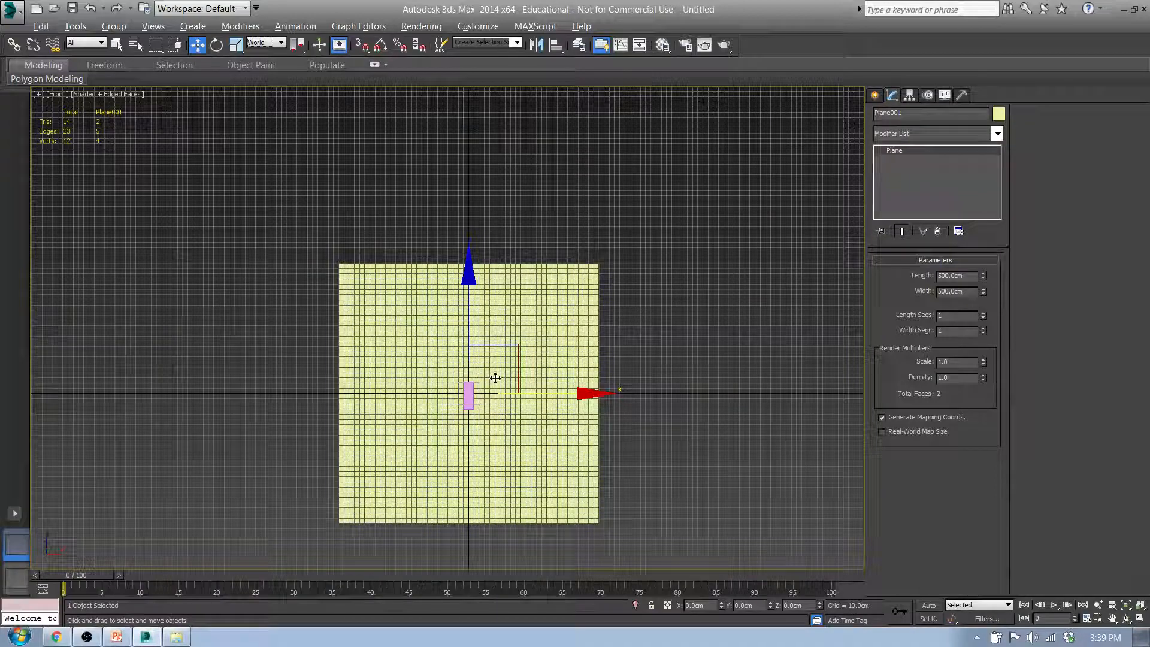
Rename the plane as Reference_Front and deselect it.
middle_click_drag(359, 378, 376, 411, "alt")
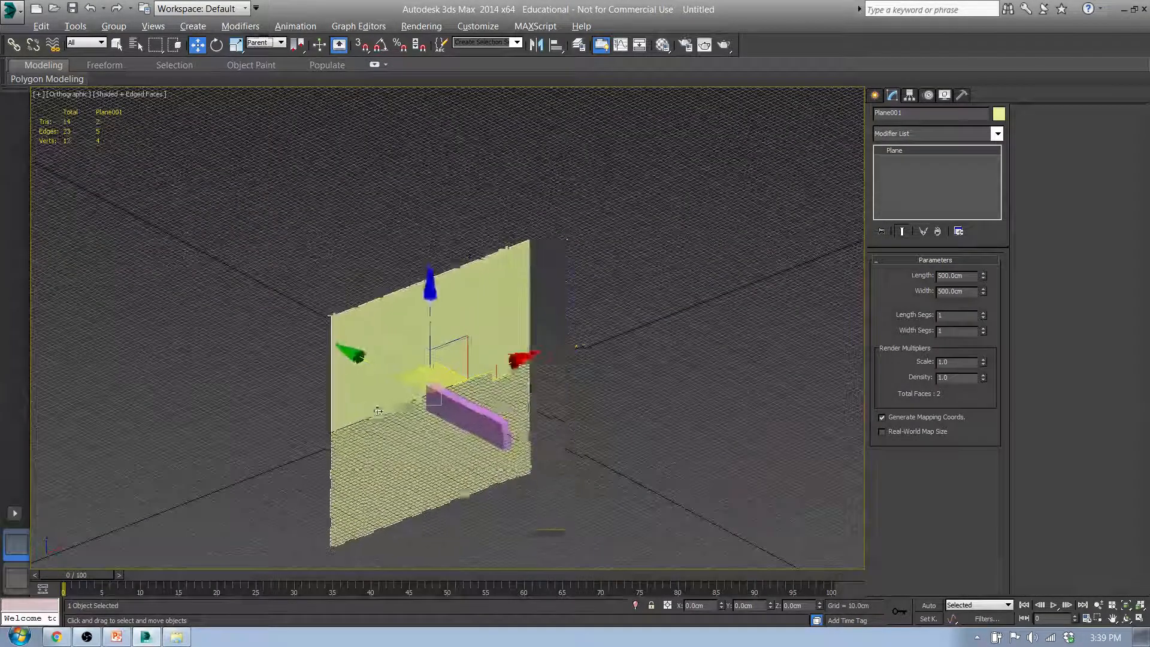
scroll(376, 411, "down", 3)
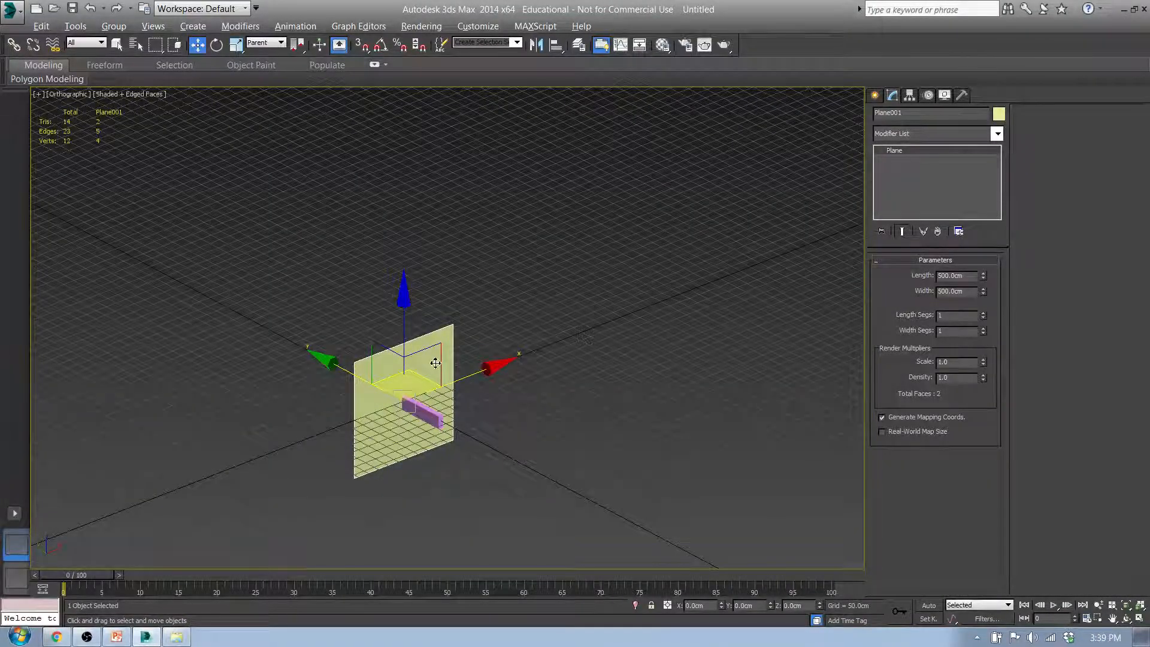
left_click(899, 113)
type("Frontflont")
left_click(574, 270)
Select the Reference_Front plane for rotation and turn on angle snapping.
left_click(416, 359)
key("e")
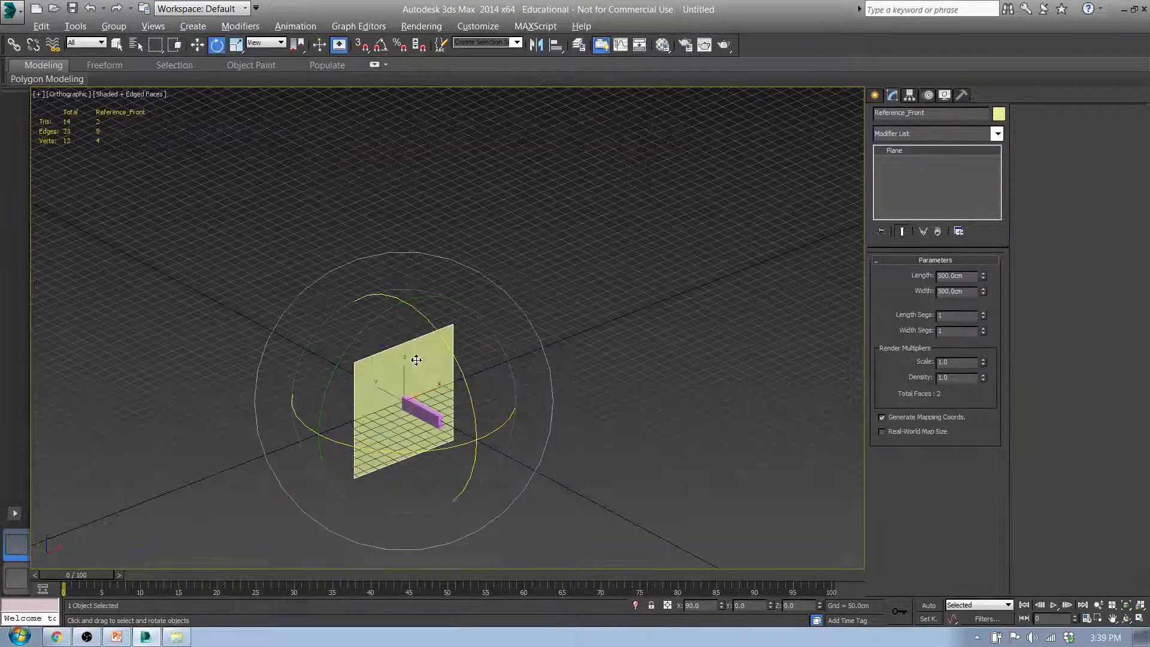
left_click(384, 46)
left_click(383, 46)
left_click(384, 46)
left_click(384, 46)
left_click(384, 46)
left_click(384, 47)
left_click(384, 47)
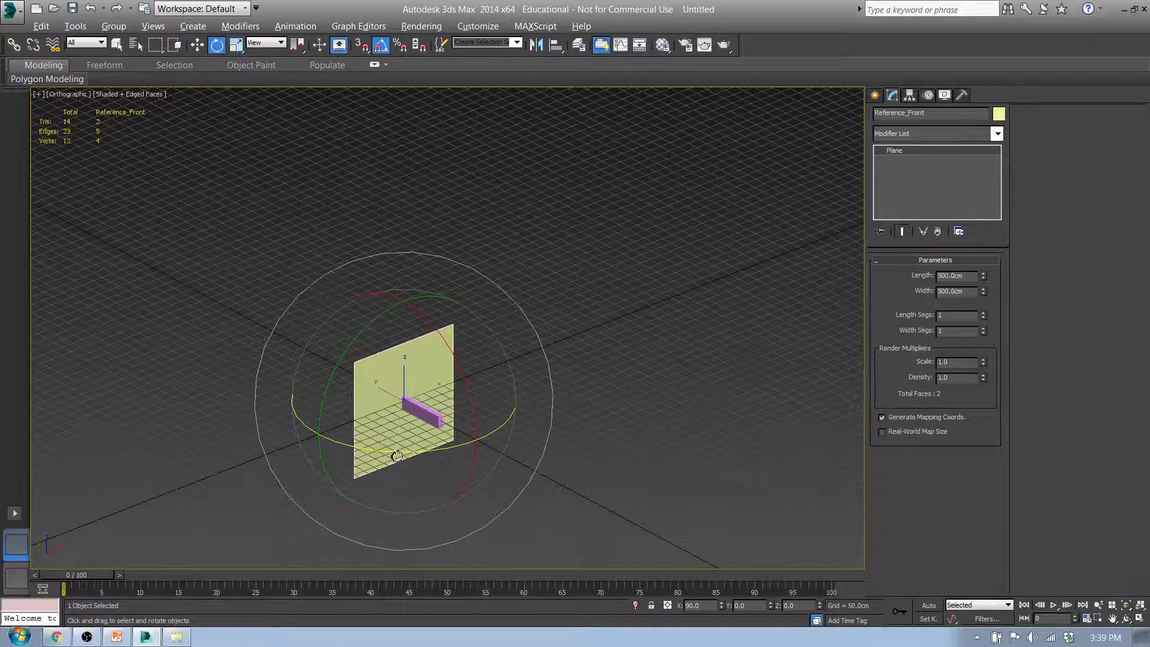
Rotate an independent copy of the front reference plane 90° about the vertical axis and name it Reference_Left.
left_click_drag(397, 456, 450, 456, "shift")
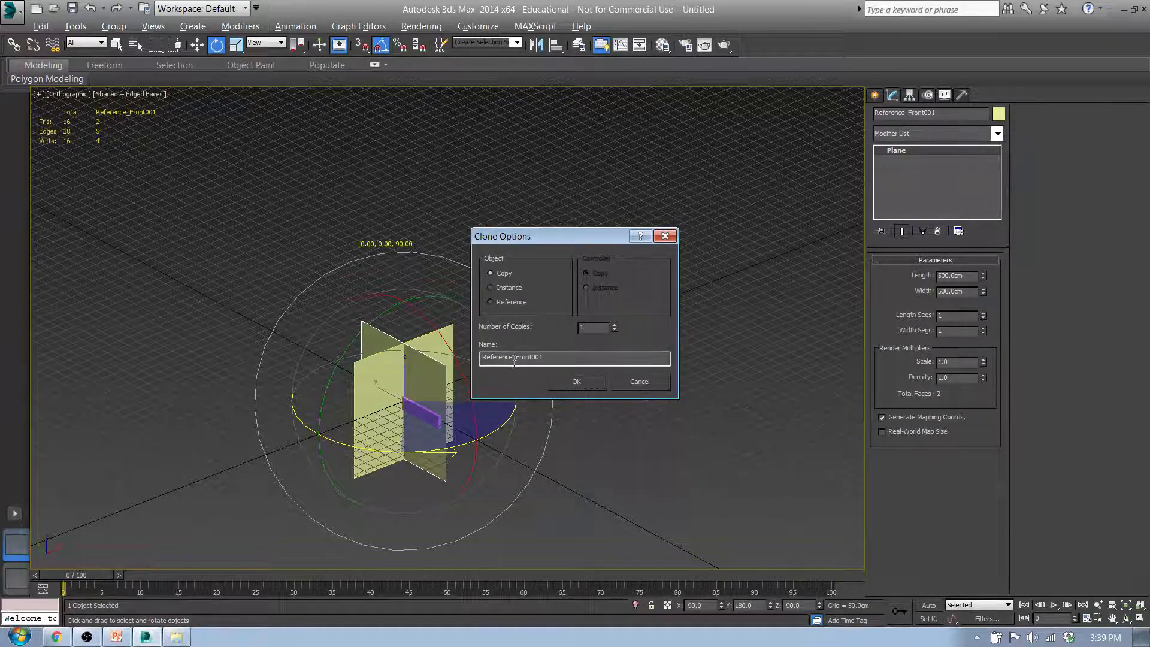
left_click_drag(516, 358, 613, 350)
type("L")
left_click(594, 387)
Examine how the reference planes and the box line up in the Front and Left views.
mouse_move(470, 451)
middle_mouse_down()
mouse_move(443, 463)
mouse_move(423, 437)
middle_mouse_up()
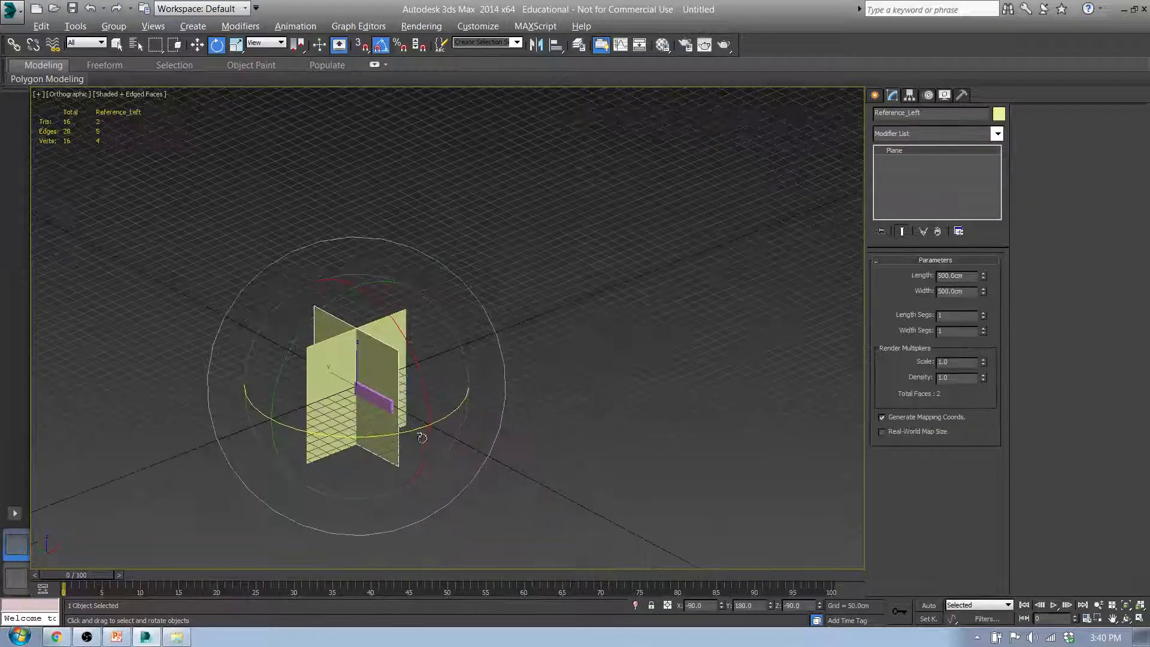
key("f")
middle_click_drag(417, 349, 362, 377)
scroll(362, 377, "down", 5)
scroll(371, 366, "up", 3)
scroll(371, 365, "down", 2)
key("l")
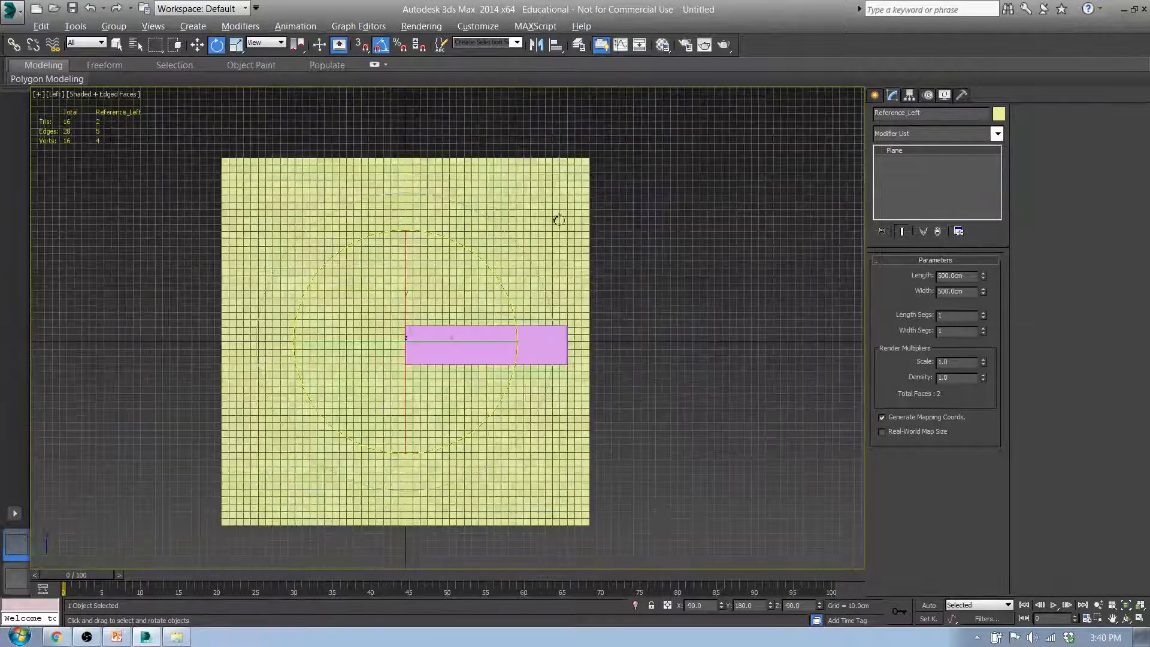
Change the object colour of the Reference_Left plane to dark purple.
left_click(684, 248)
left_click_drag(572, 131, 609, 232)
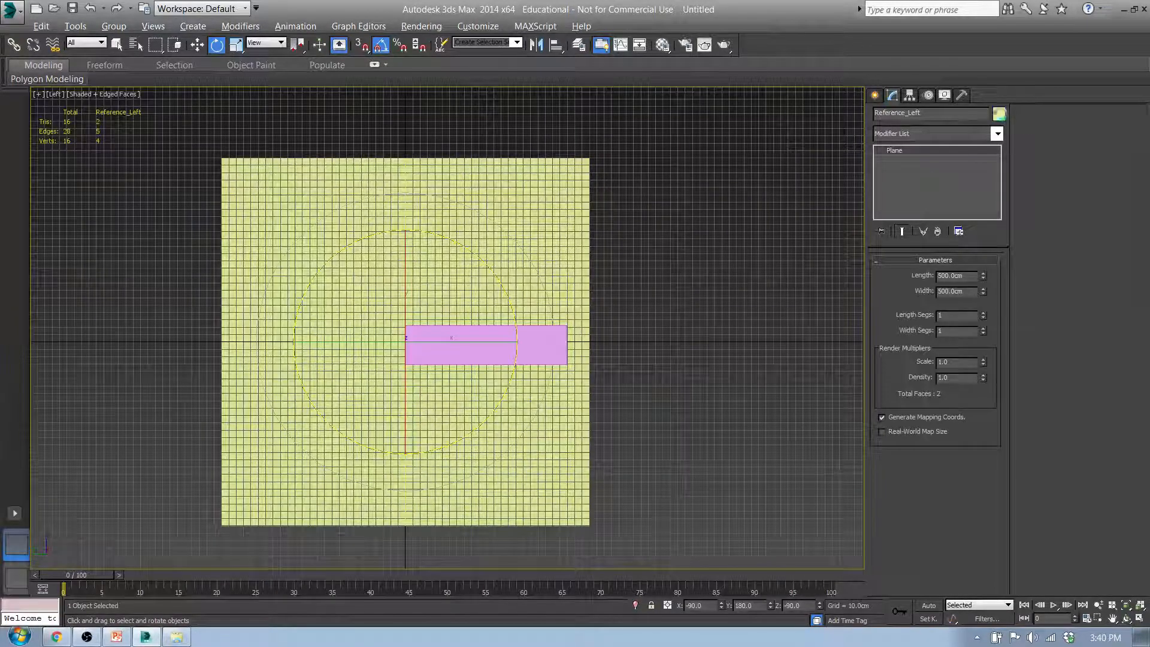
left_click(999, 114)
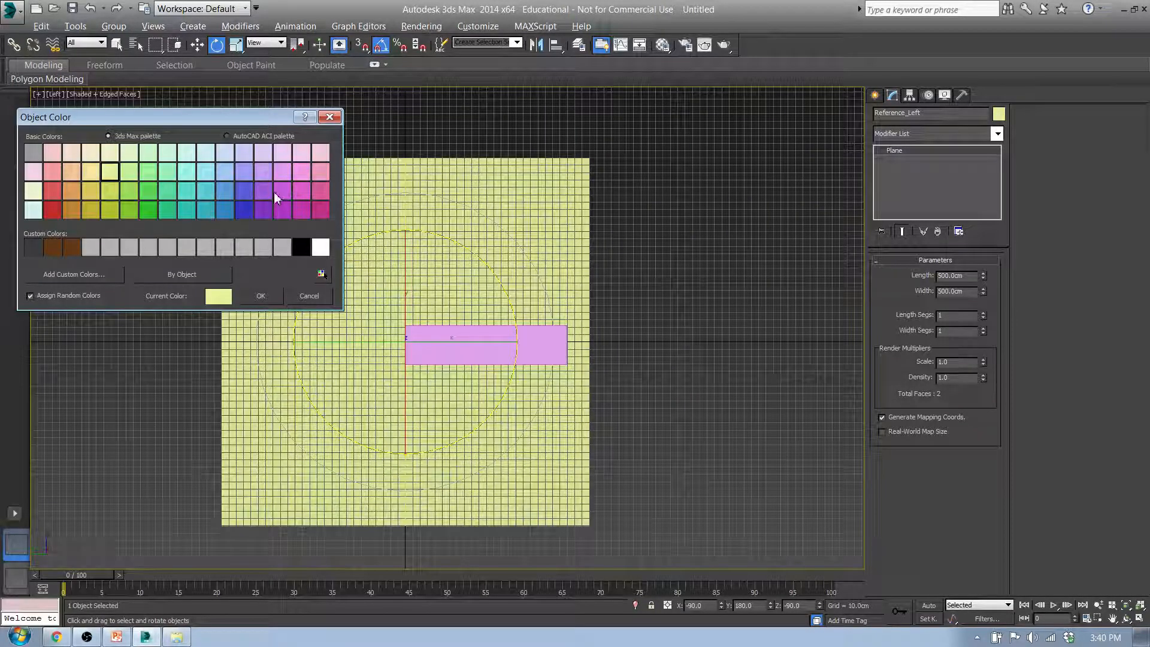
left_click(263, 210)
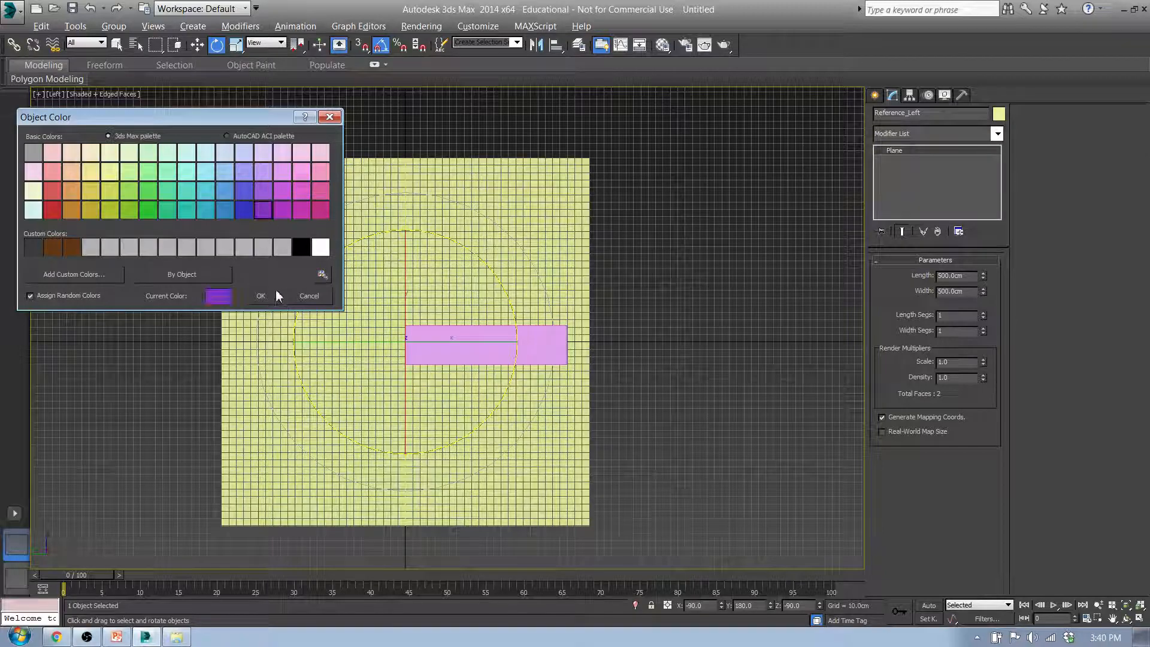
left_click(267, 294)
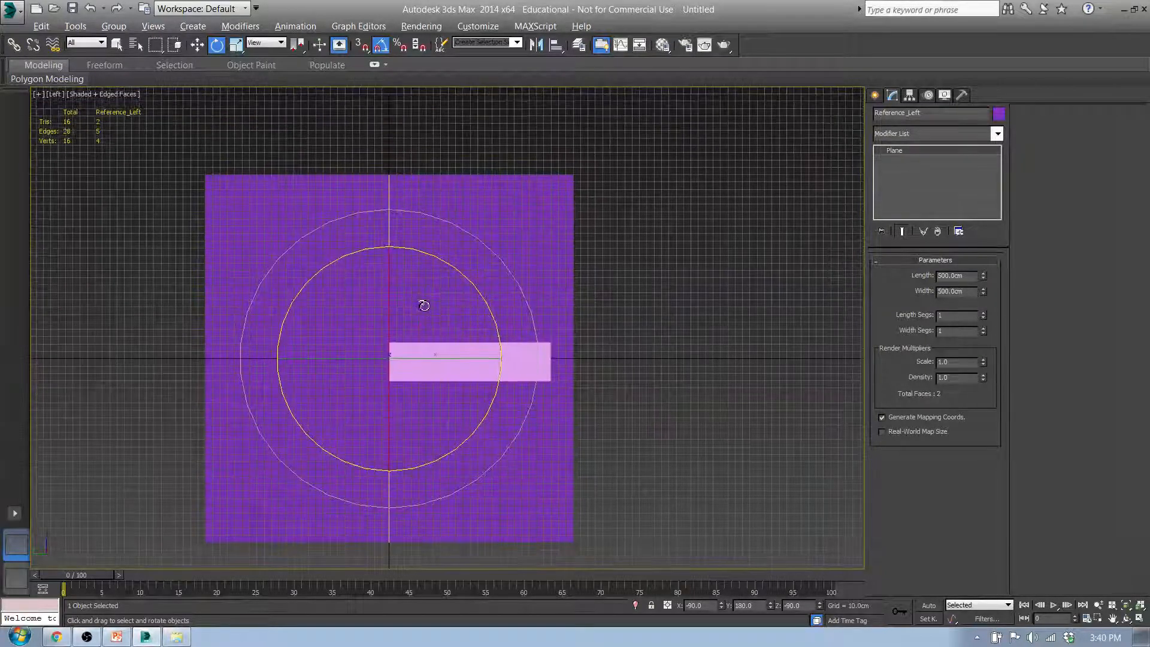
Change the object colour of the still selected Reference_Left plane to pink.
key("f")
left_click(998, 114)
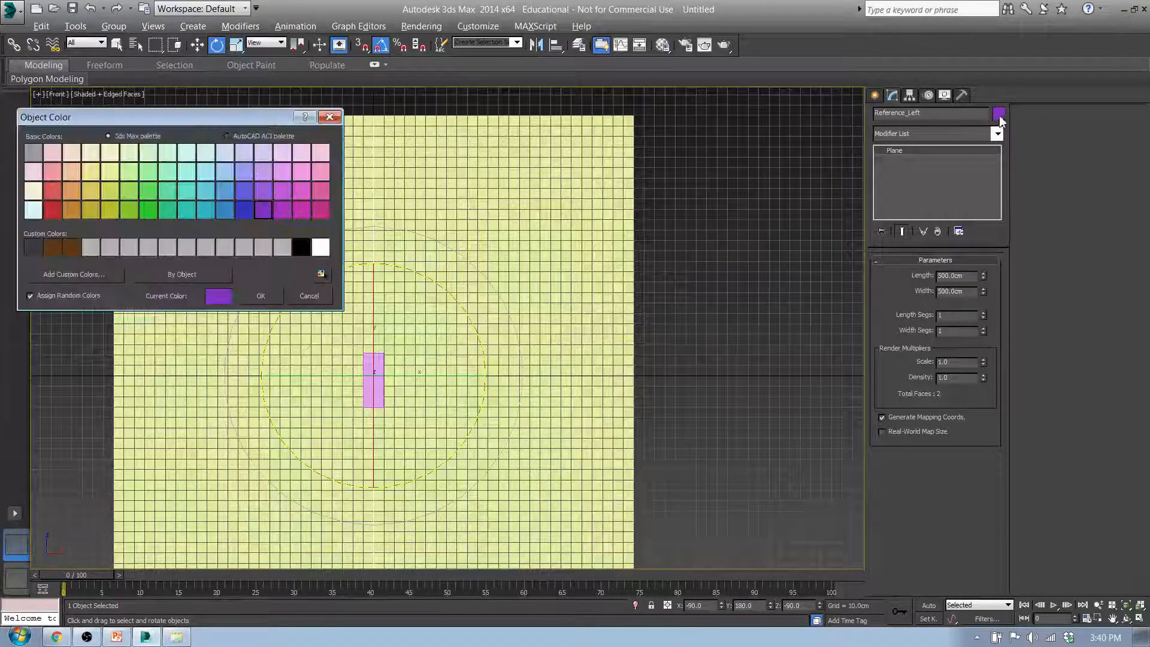
left_click(320, 190)
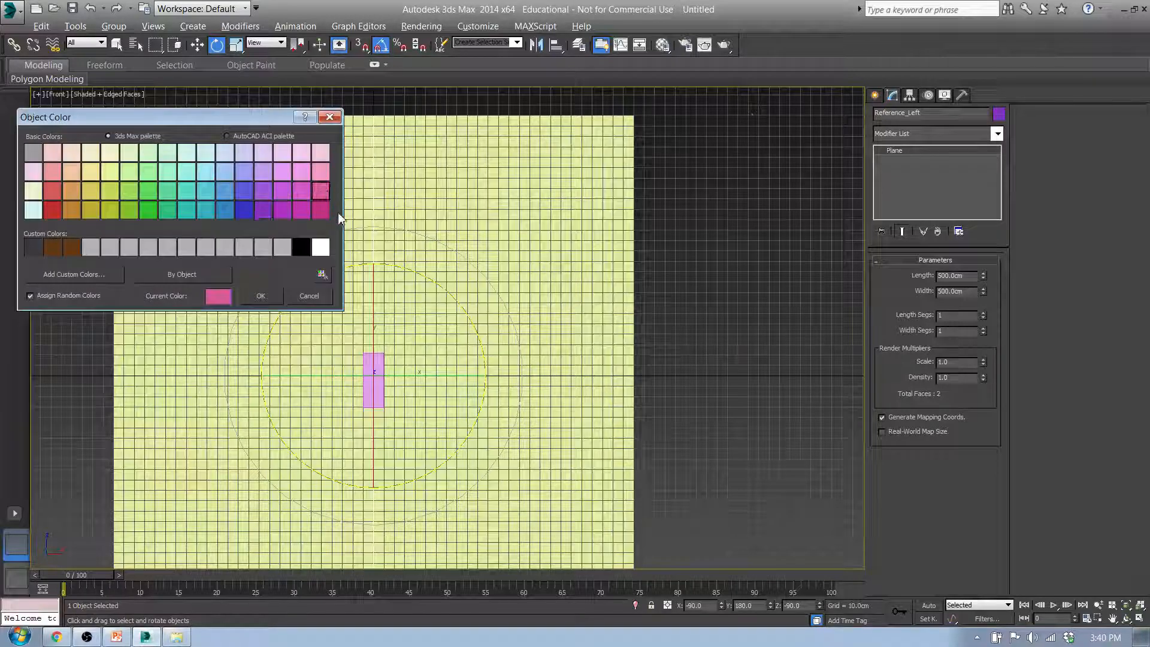
left_click(263, 296)
Select the Reference_Front plane and change its object colour to magenta pink.
left_click(509, 286)
left_click(508, 243)
left_click(998, 116)
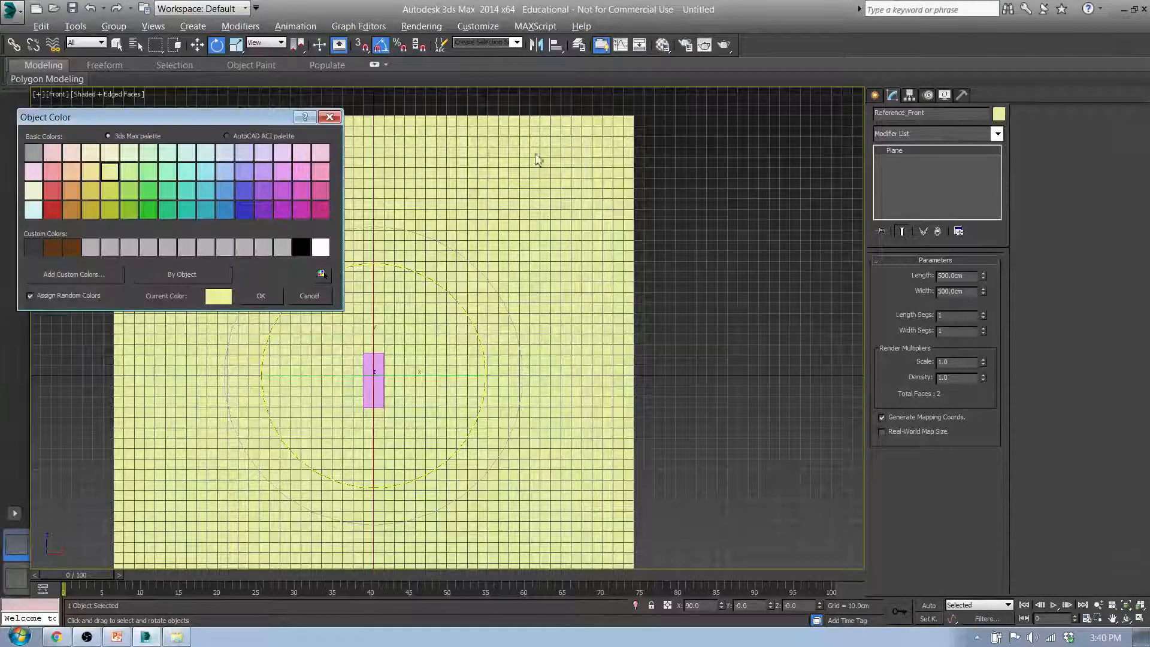
left_click(301, 190)
left_click(262, 296)
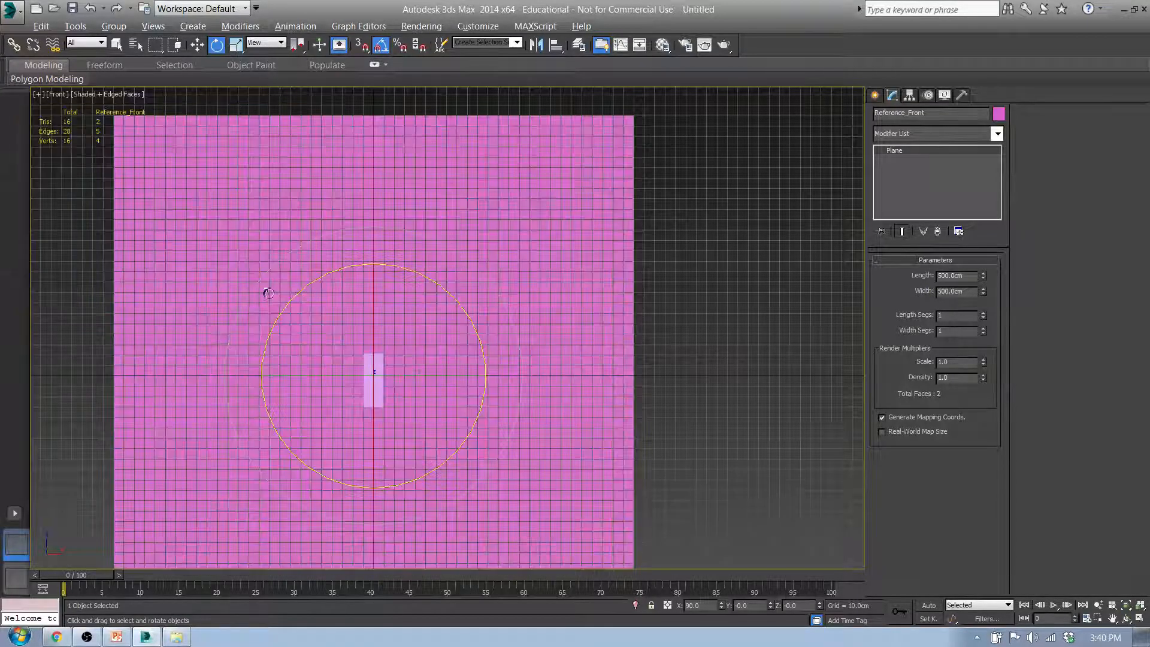
Select the Reference_Left plane in the Left view and set its object colour back to dark purple.
key("l")
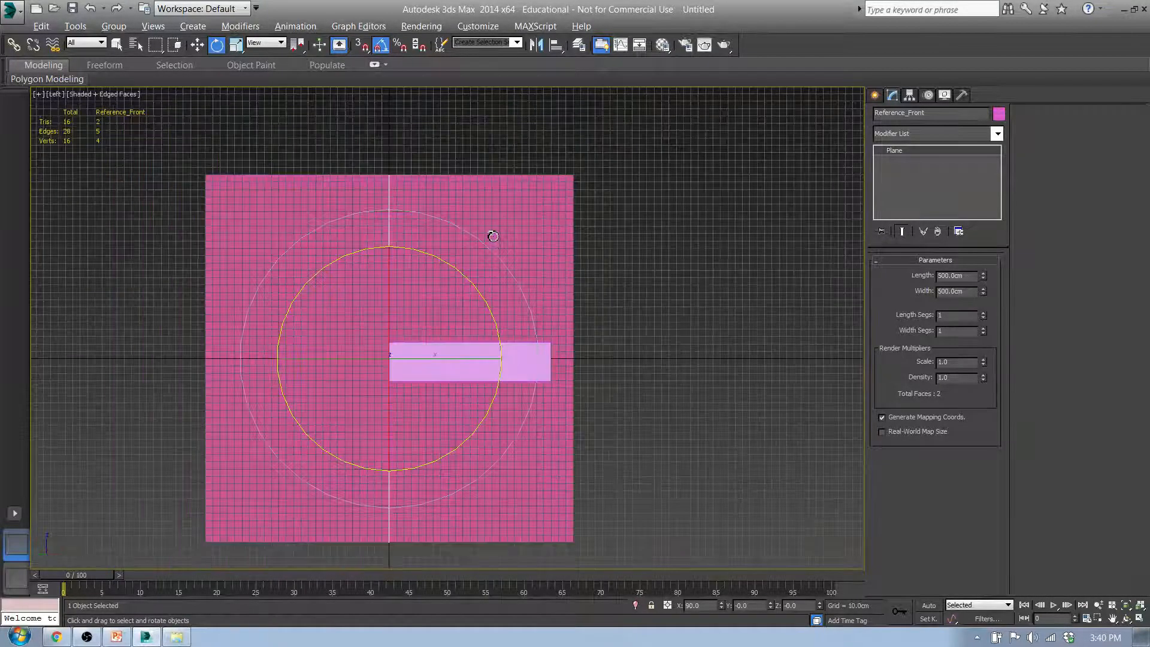
left_click(508, 220)
left_click(998, 114)
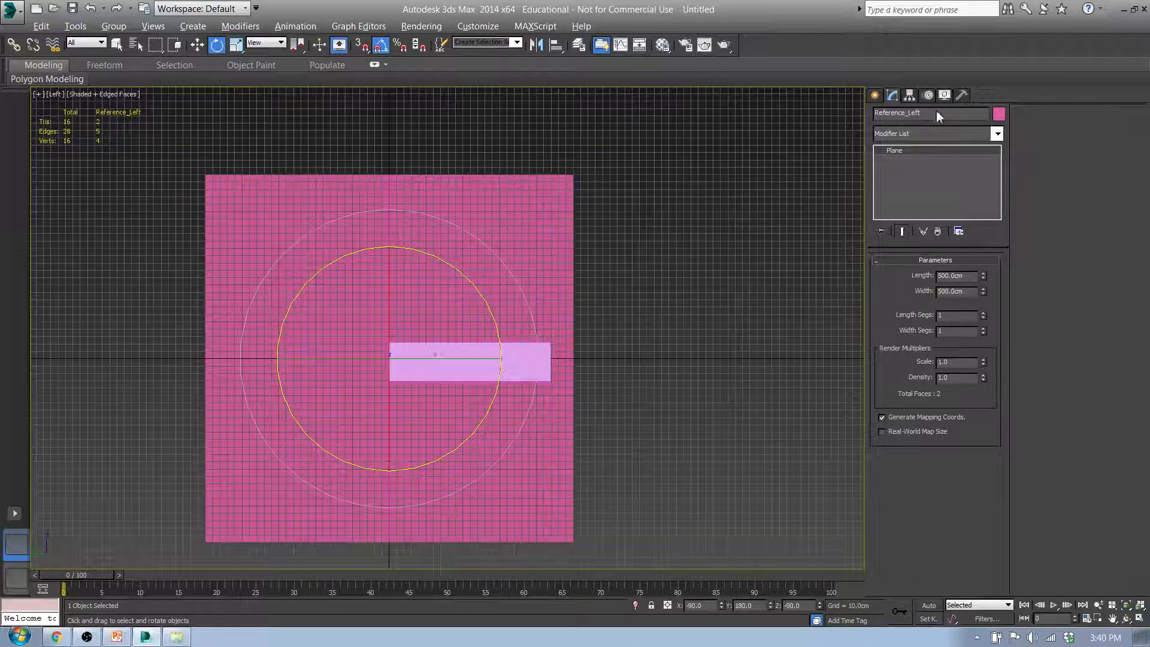
left_click(261, 211)
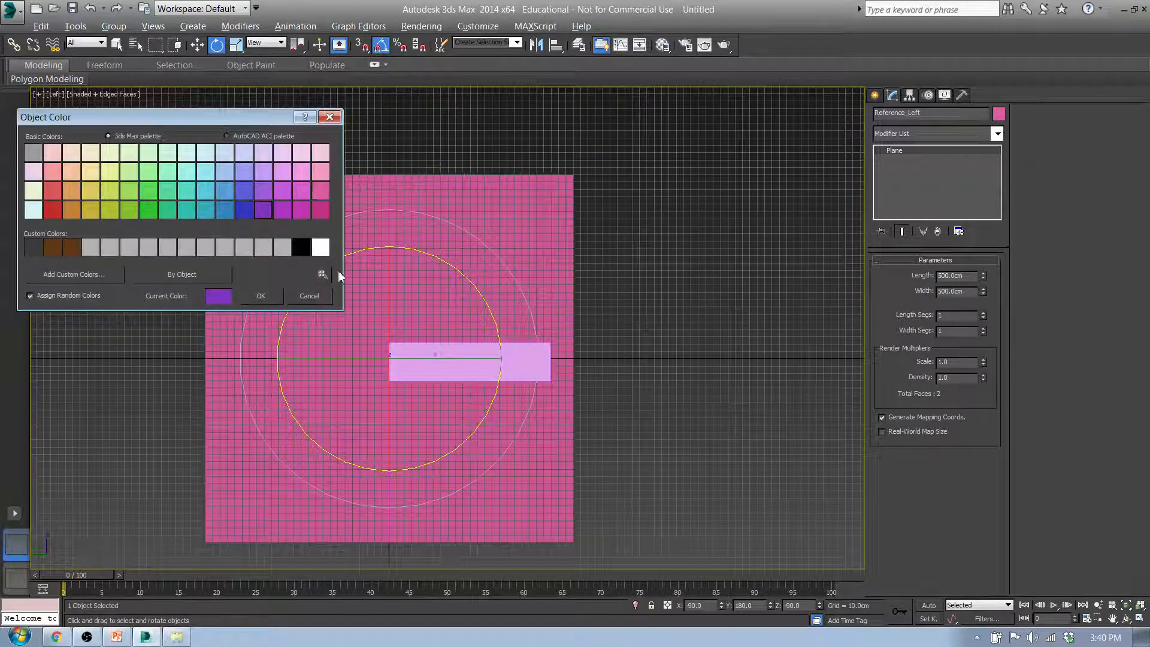
left_click(260, 296)
Rotate an independent copy of the Reference_Left plane 90° so it lies horizontal, and name it Reference_Top.
key("f")
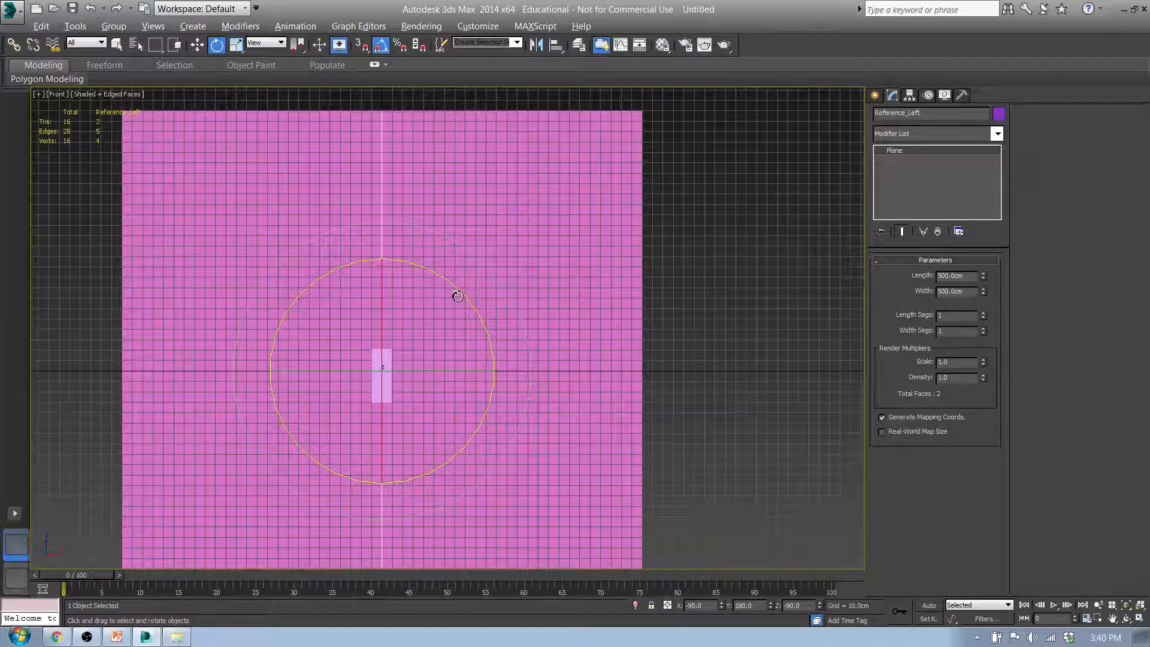
key("p")
scroll(411, 307, "down", 5)
middle_click_drag(431, 287, 604, 321, "alt")
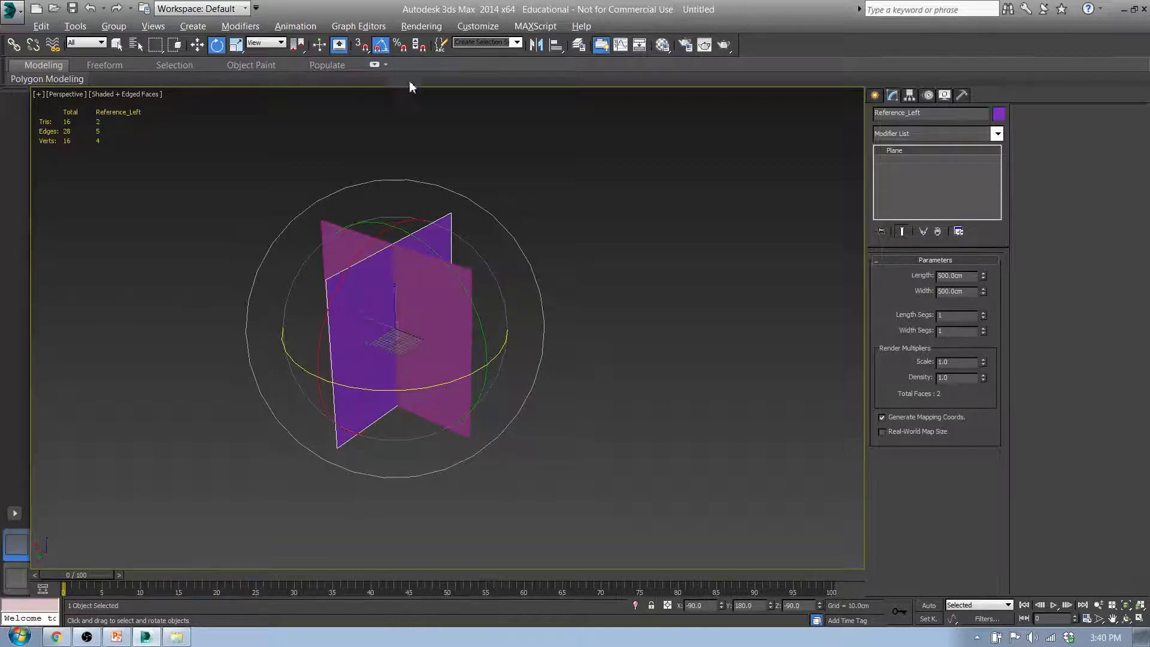
left_click(379, 53)
mouse_move(456, 240)
left_mouse_down("shift")
mouse_move(443, 265)
mouse_move(466, 309)
left_mouse_up("shift")
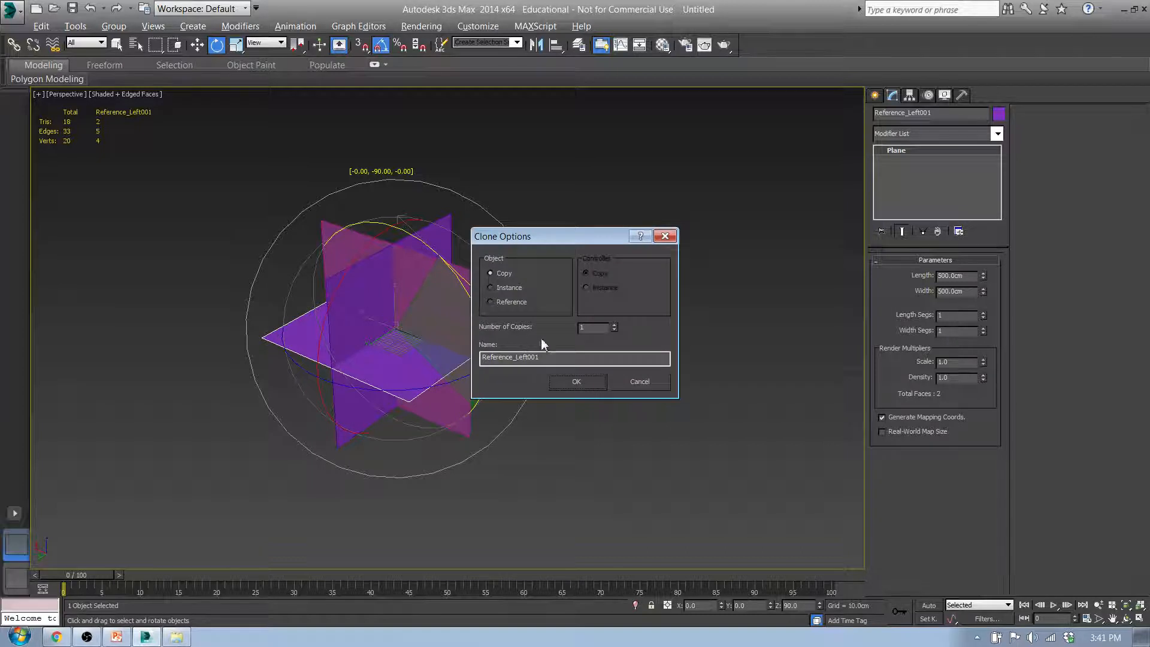
left_click_drag(516, 357, 623, 357)
type("1")
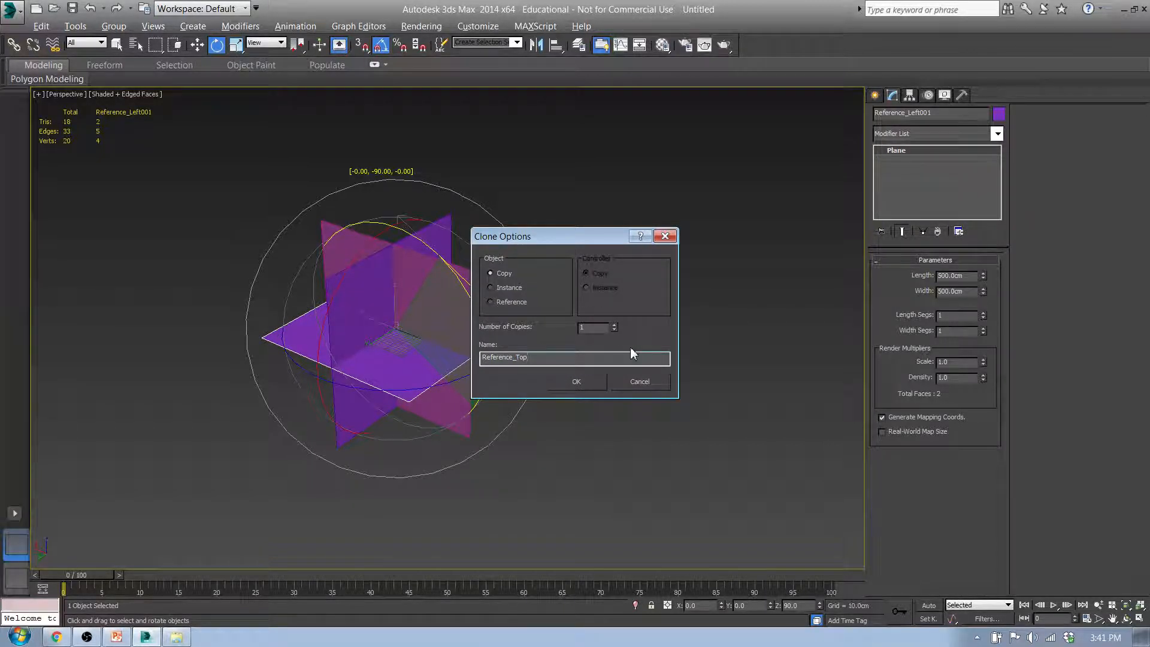
left_click(576, 384)
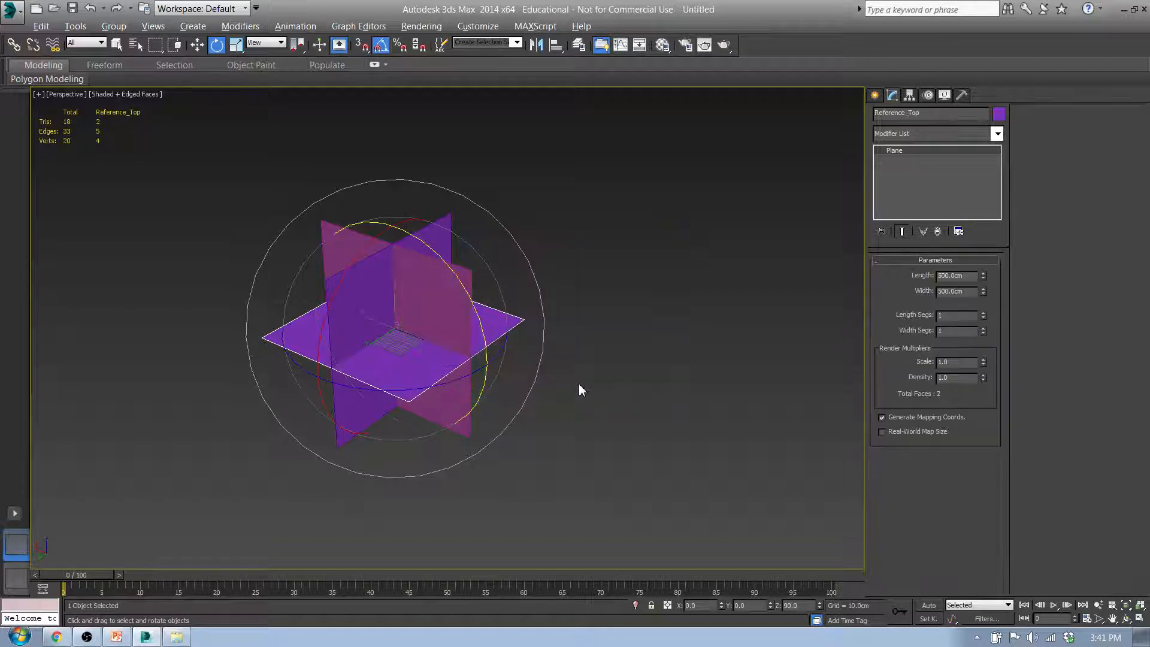
Change the object colour of the Reference_Top plane to pale yellow.
left_click(999, 114)
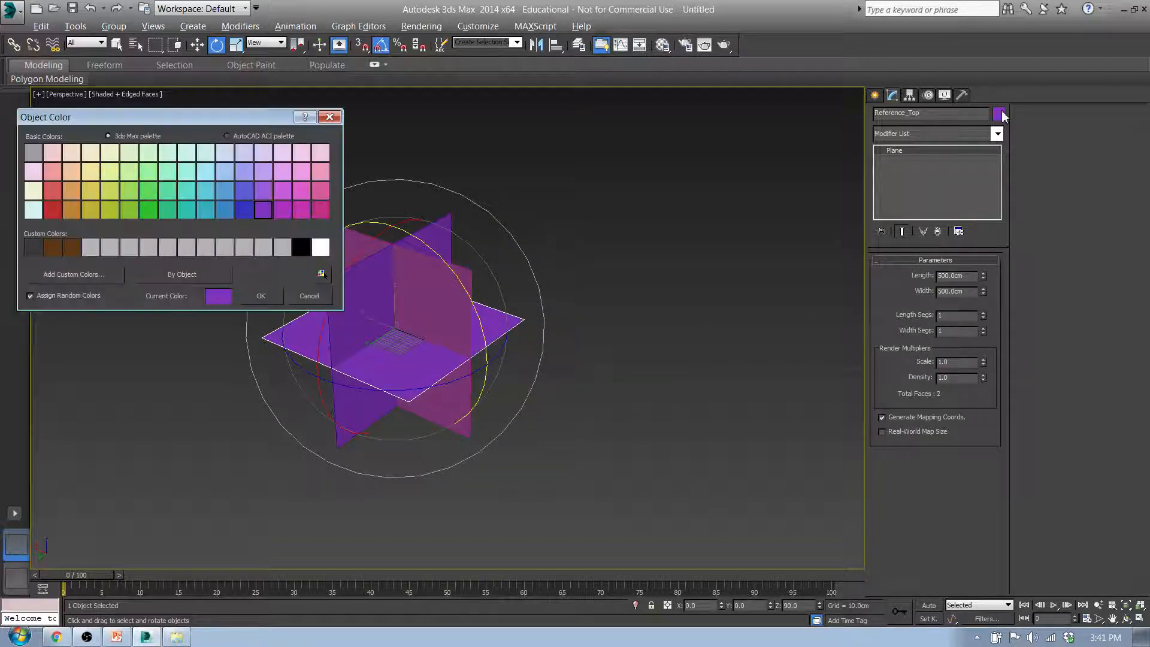
left_click(87, 189)
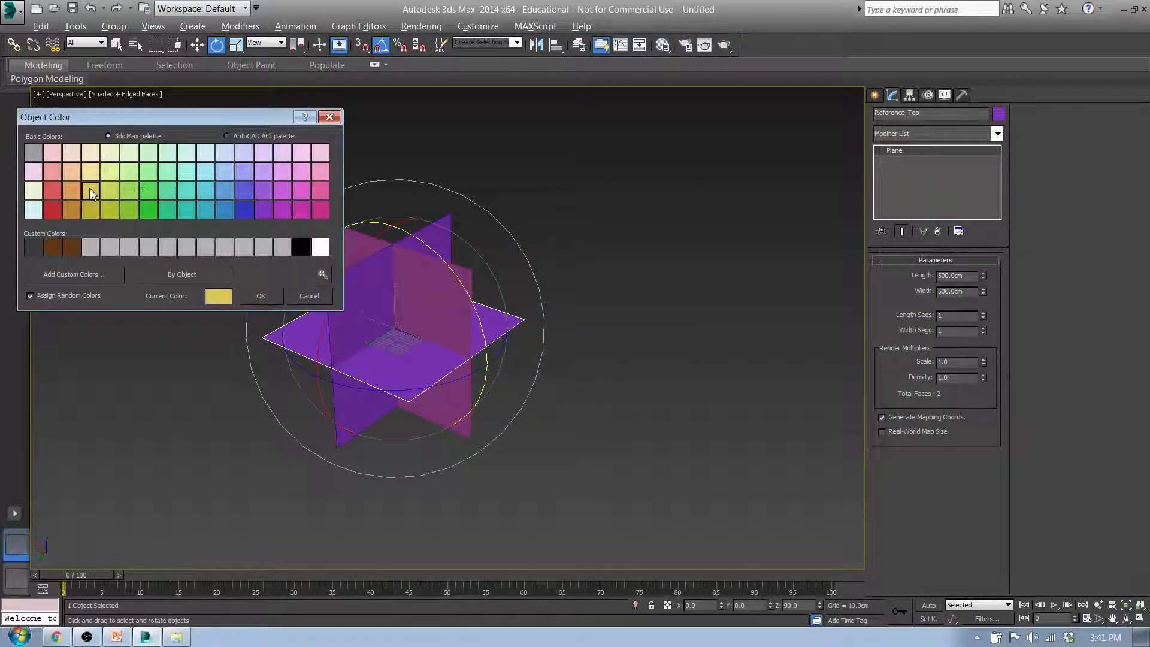
left_click(71, 172)
left_click(90, 172)
left_click(260, 296)
Move the Reference_Top plane far below the box by setting its Z position to -5000 cm.
left_click(875, 95)
middle_click_drag(515, 234, 531, 257, "alt")
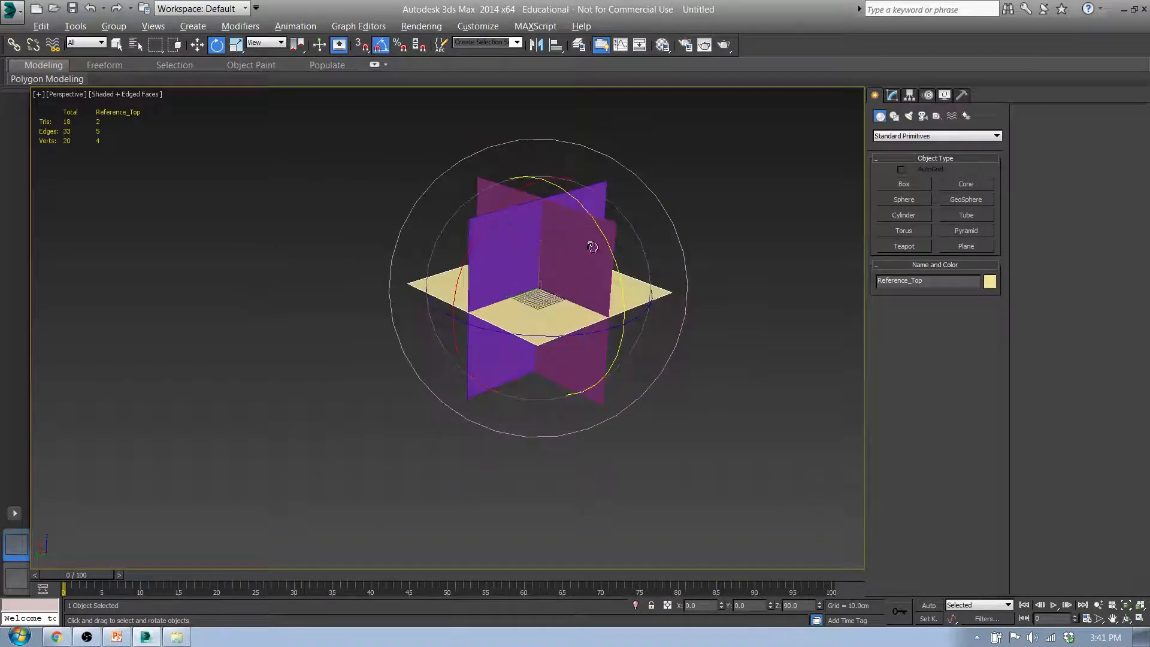
middle_click_drag(664, 295, 571, 345)
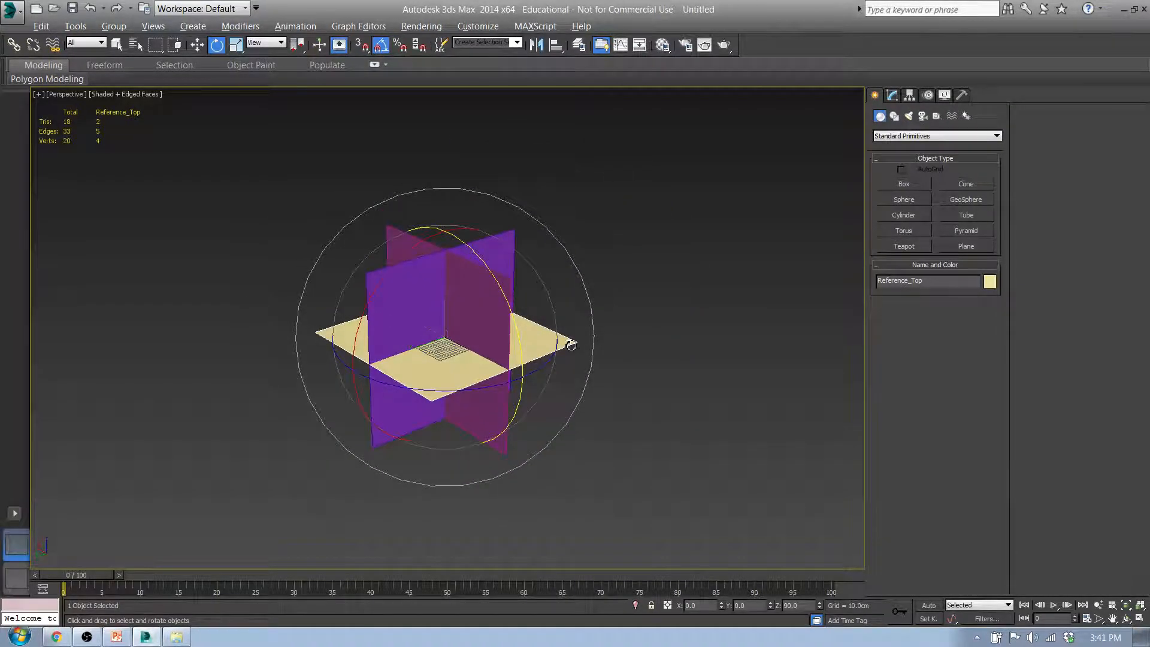
key("w")
scroll(609, 355, "down", 4)
middle_click_drag(635, 366, 565, 328)
scroll(565, 328, "down", 4)
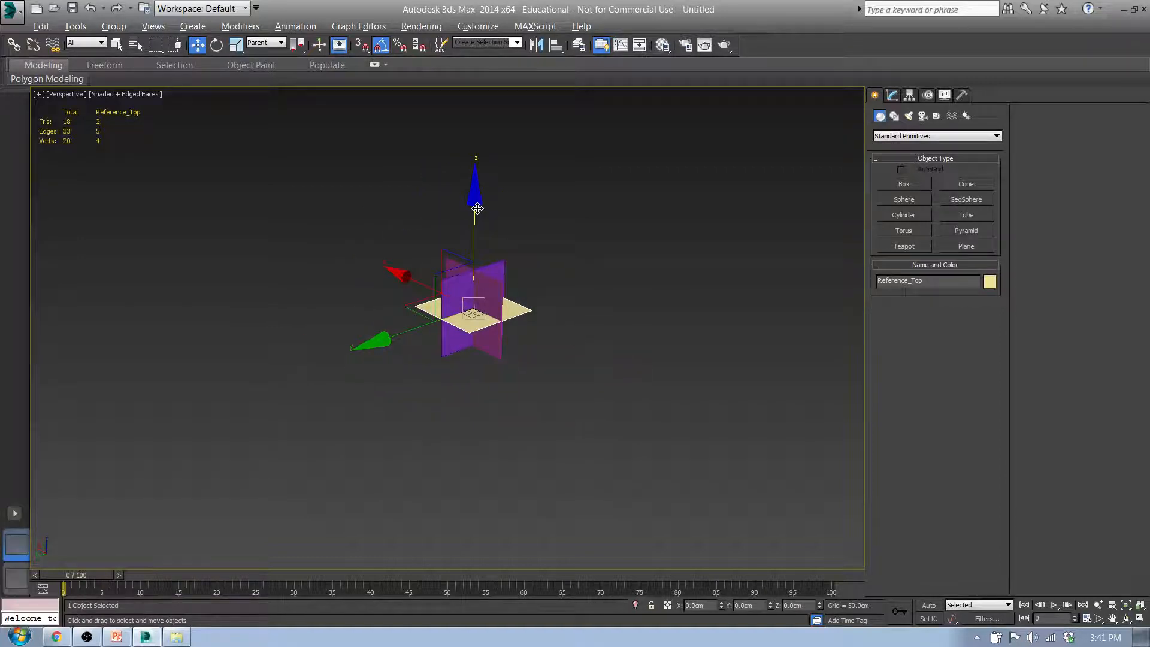
left_click_drag(477, 208, 767, 497)
left_click_drag(805, 597, 883, 607)
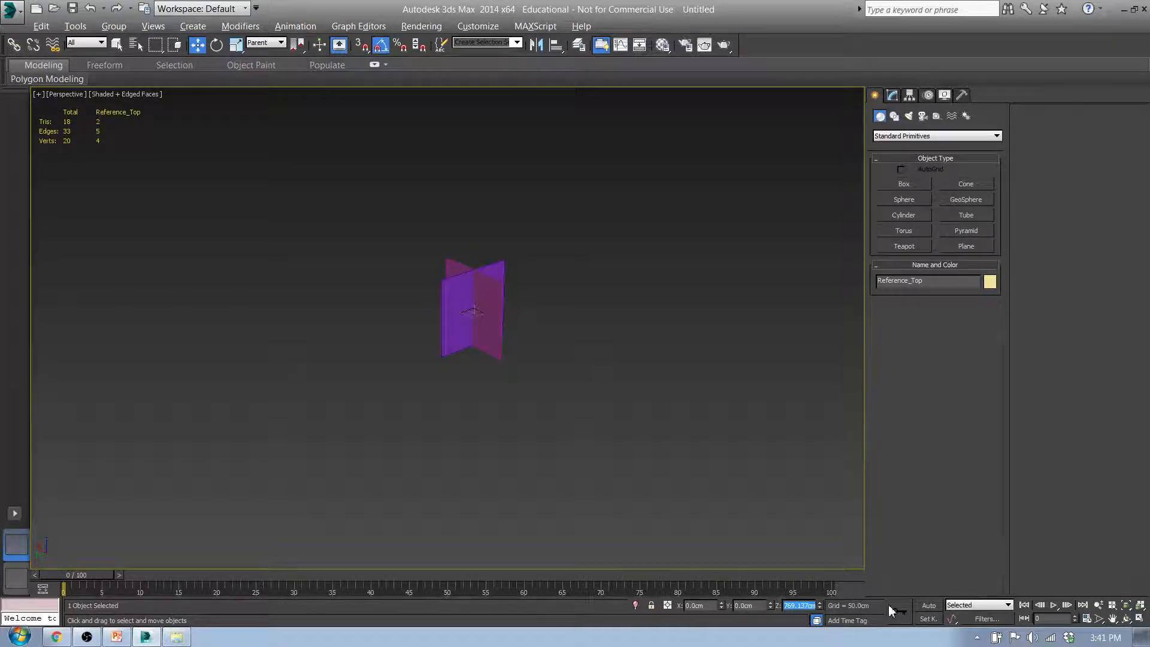
type("-5000")
key("Return")
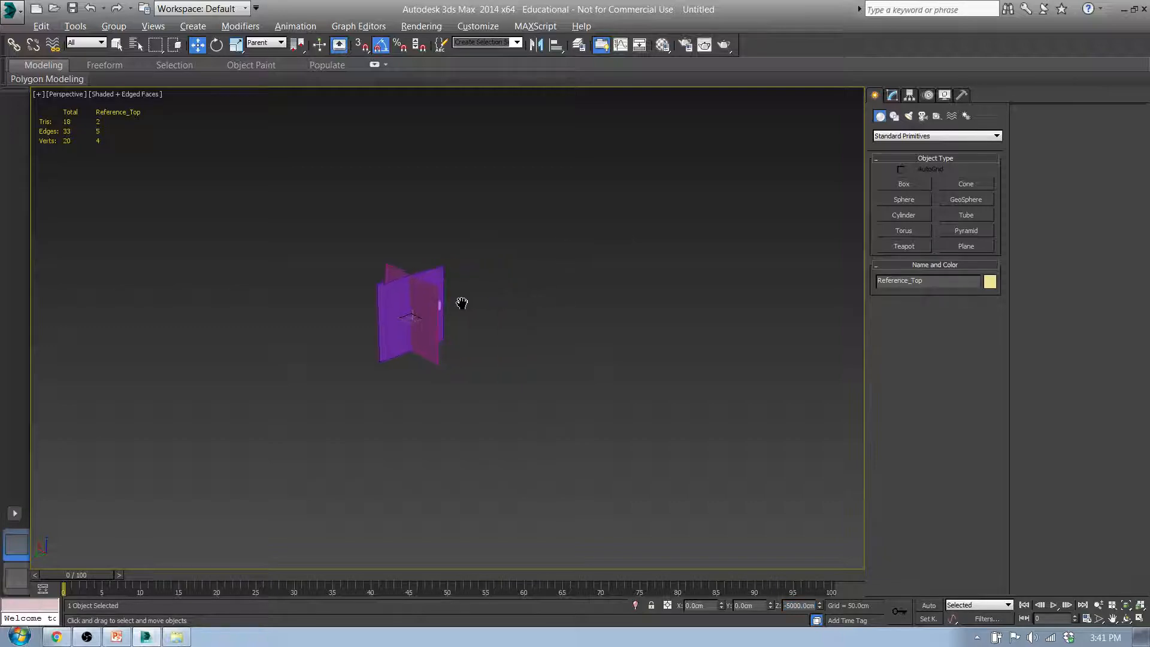
Select the Reference_Left plane and move it far from the box by setting its X position to 5000 cm.
left_click(402, 308)
middle_click_drag(380, 368, 496, 410)
key("f")
scroll(363, 372, "down", 3)
left_click_drag(301, 339, 339, 305)
middle_click_drag(595, 362, 673, 341)
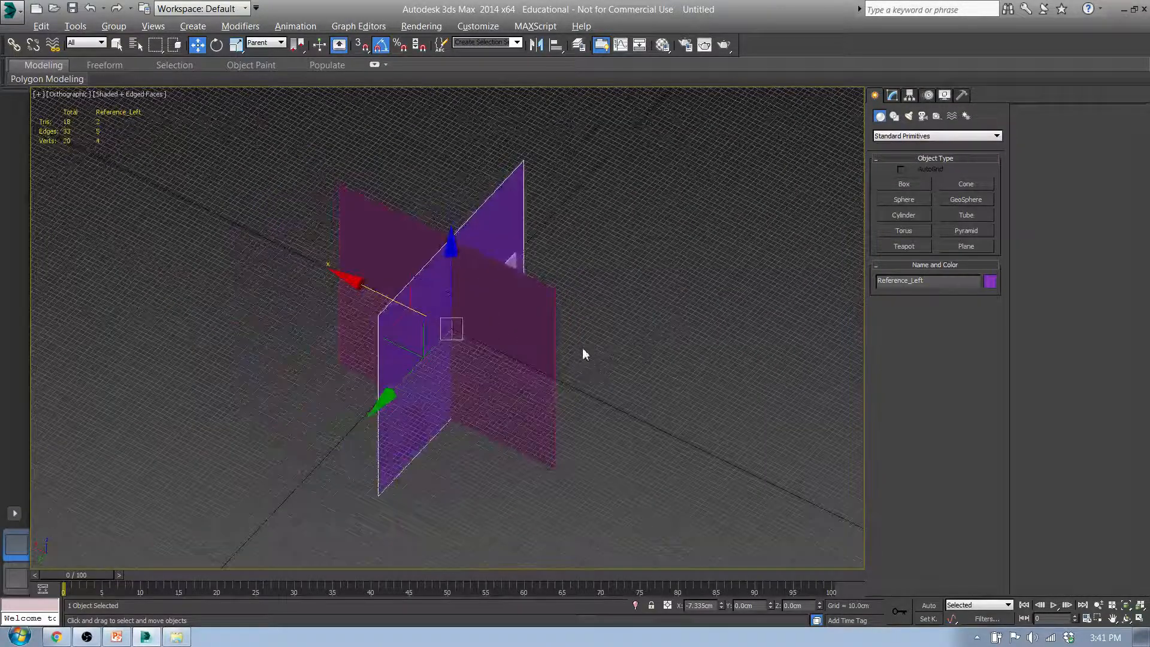
key("l")
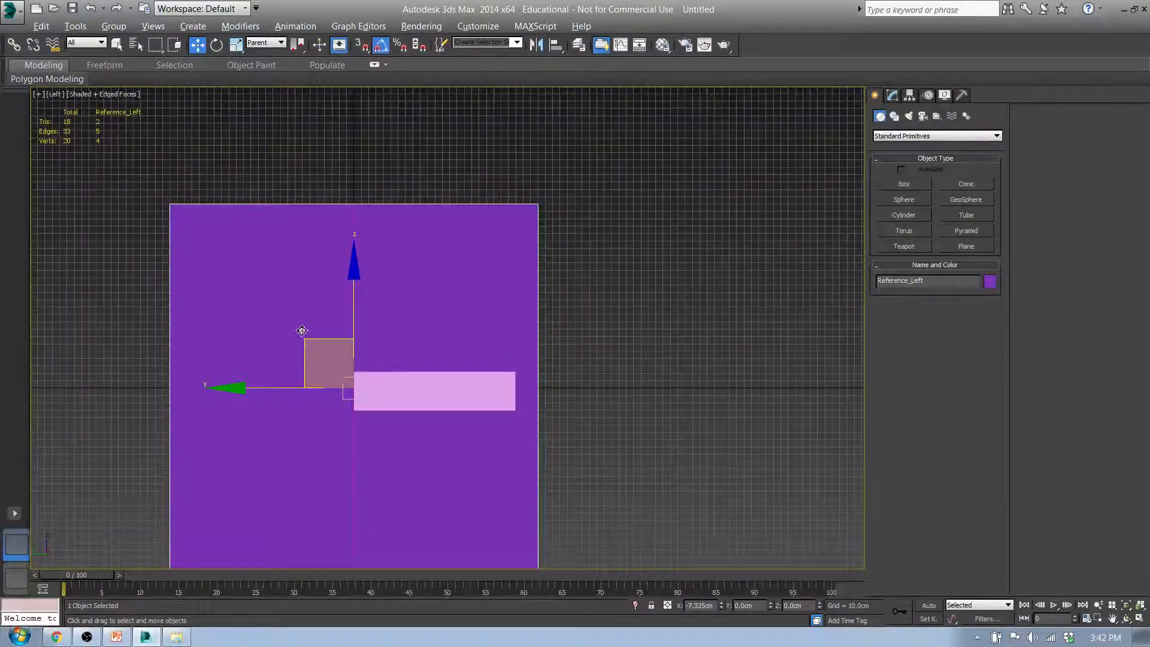
key("shift+z")
left_click_drag(321, 348, 169, 173)
double_click(689, 606)
type("5000")
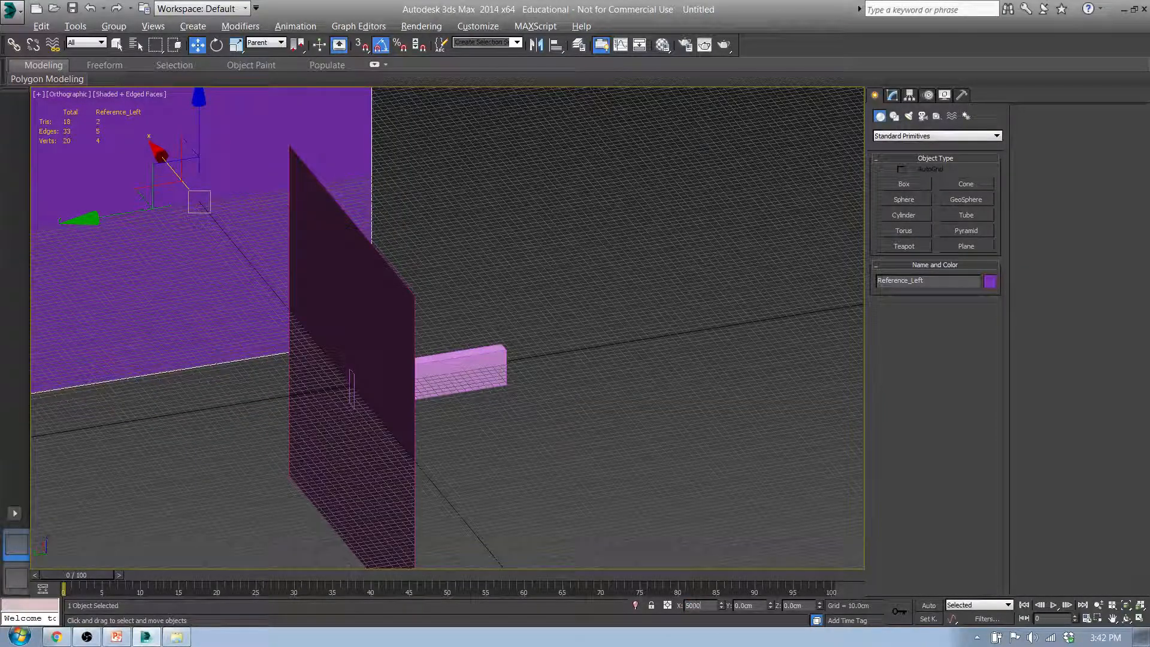
key("Return")
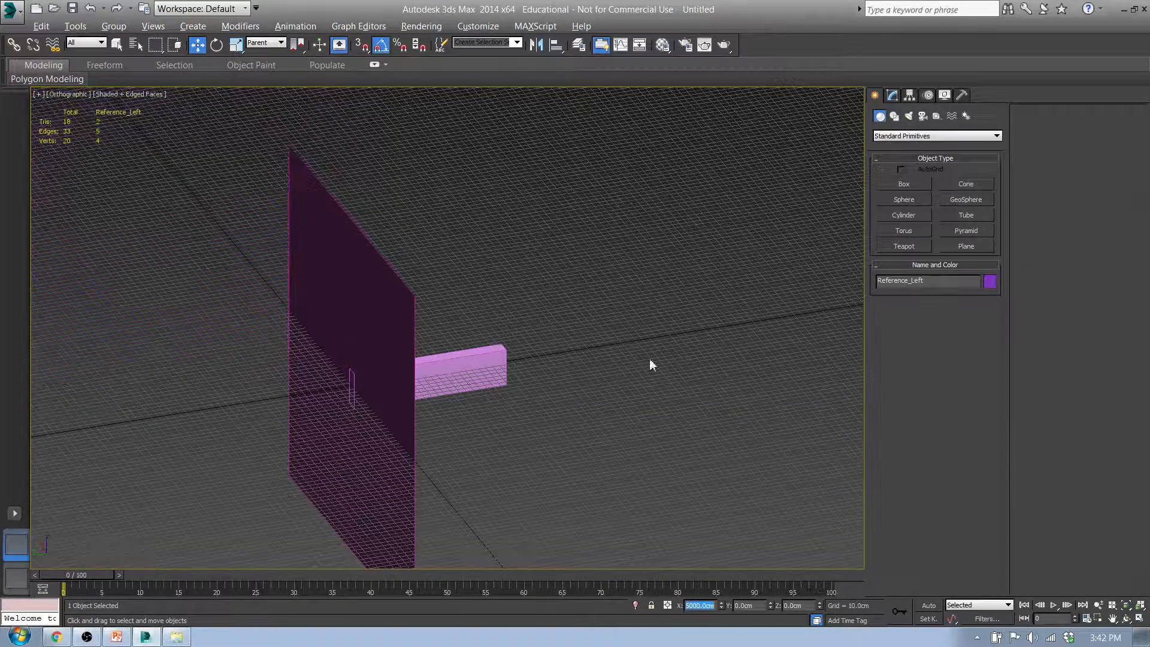
Select the Reference_Front plane and move it far behind the box by setting its Y position to 5000 cm.
left_click(357, 358)
key("f")
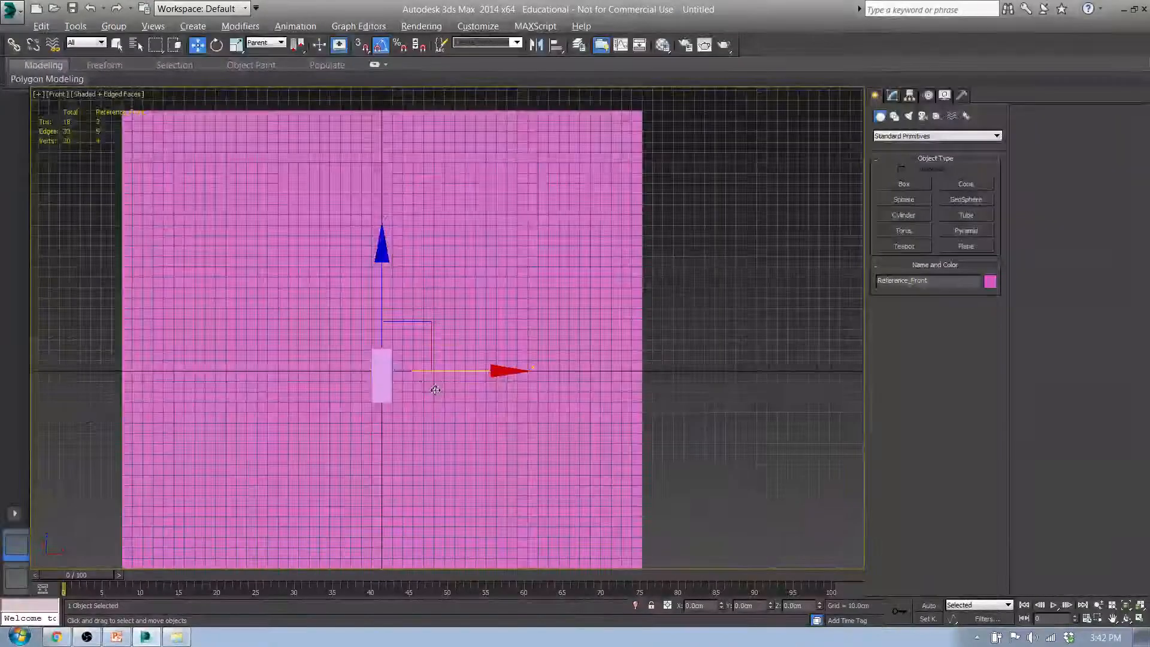
middle_click_drag(369, 364, 435, 364)
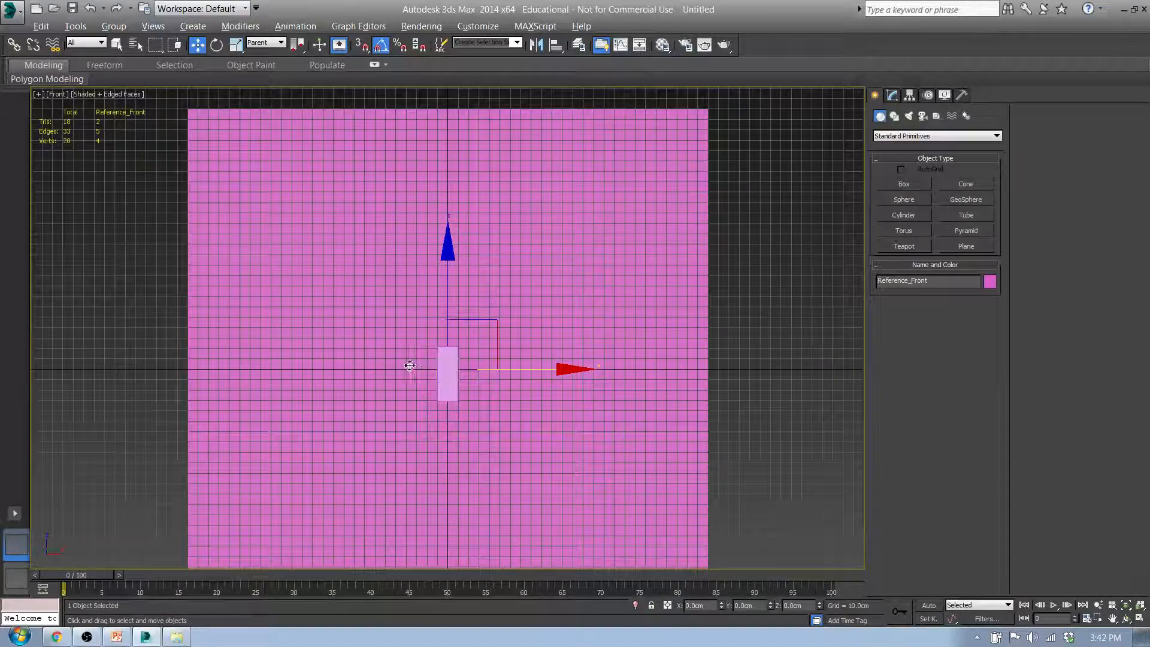
middle_click_drag(258, 214, 307, 259, "alt")
left_click_drag(408, 344, 263, 238)
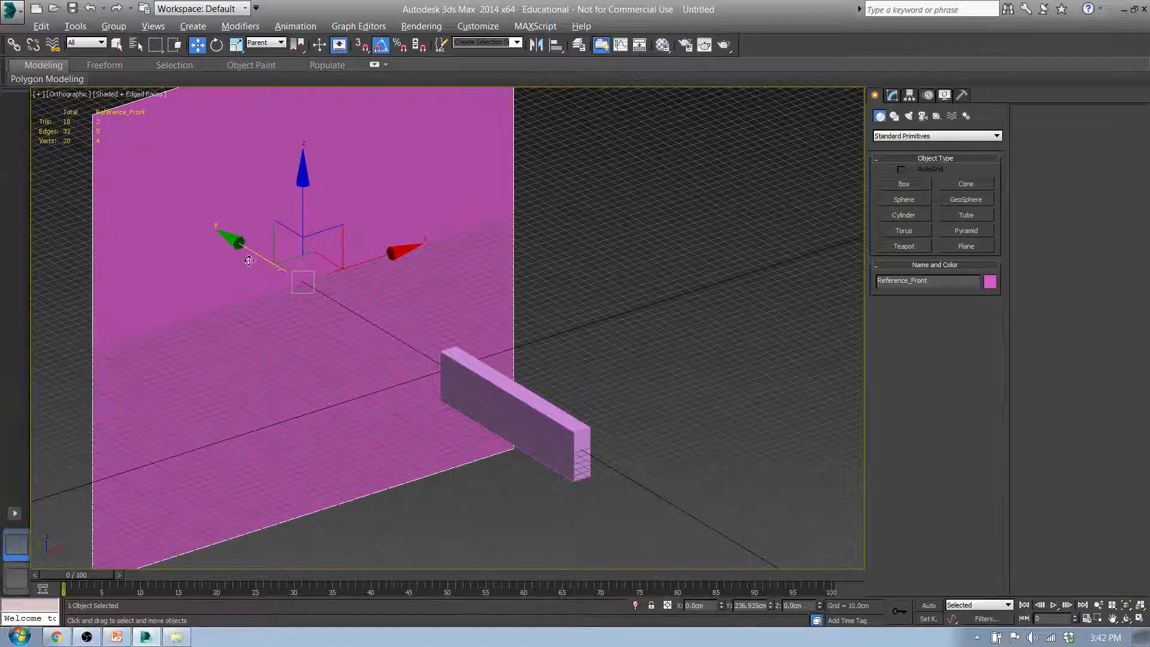
double_click(742, 606)
type("5000")
key("Return")
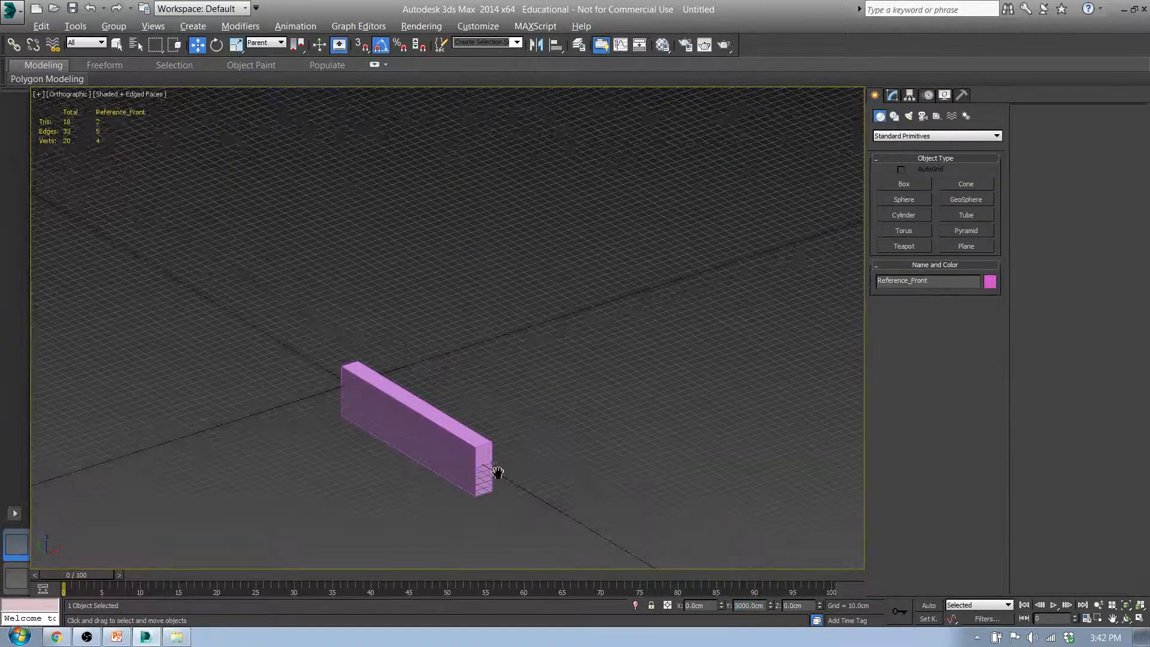
Examine the box against the reference planes in the Front, Left and Top views, then select the Model box and inspect it in perspective.
key("f")
middle_click_drag(401, 438, 516, 331)
key("l")
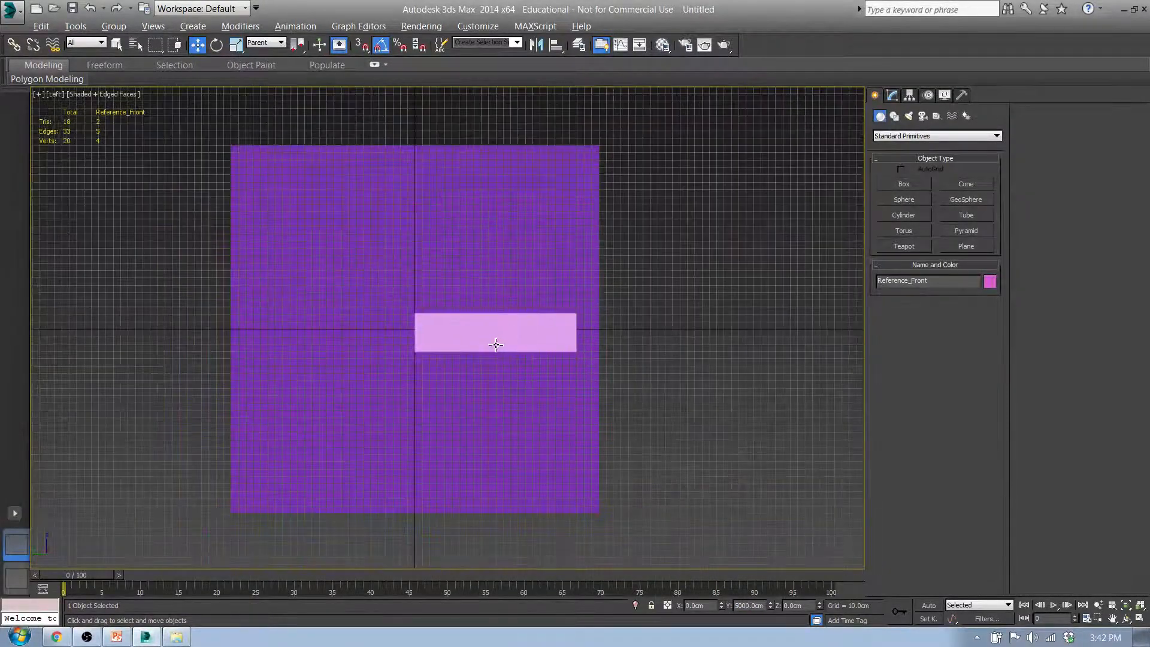
key("t")
scroll(473, 342, "down", 4)
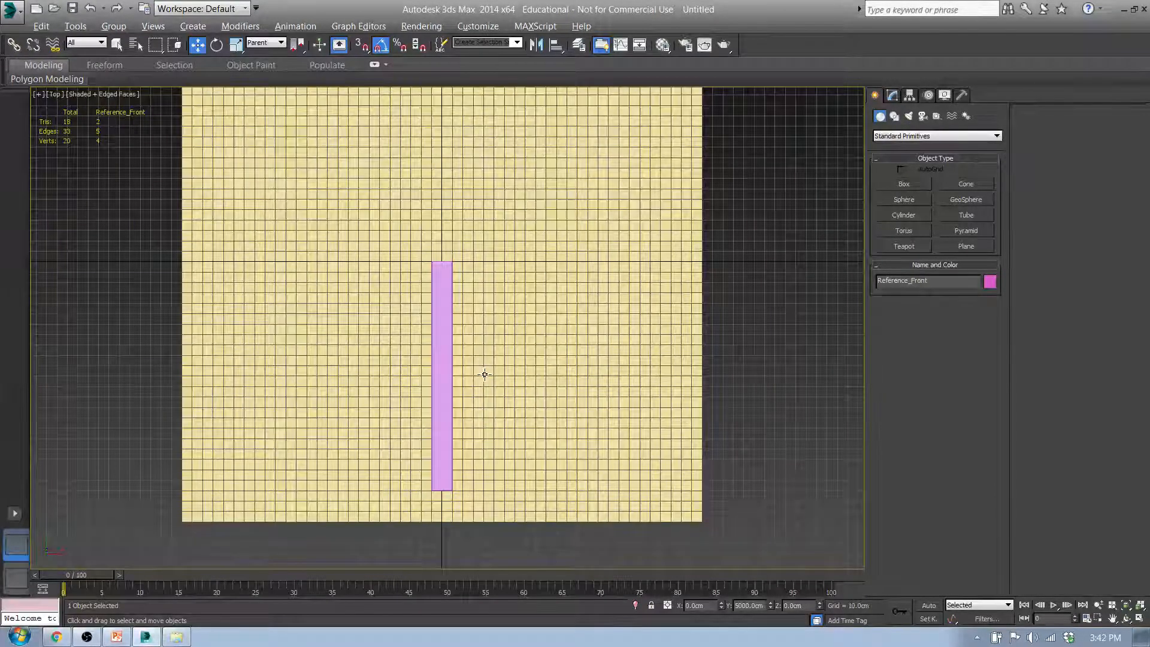
left_click(451, 375)
middle_click_drag(403, 390, 493, 303, "alt")
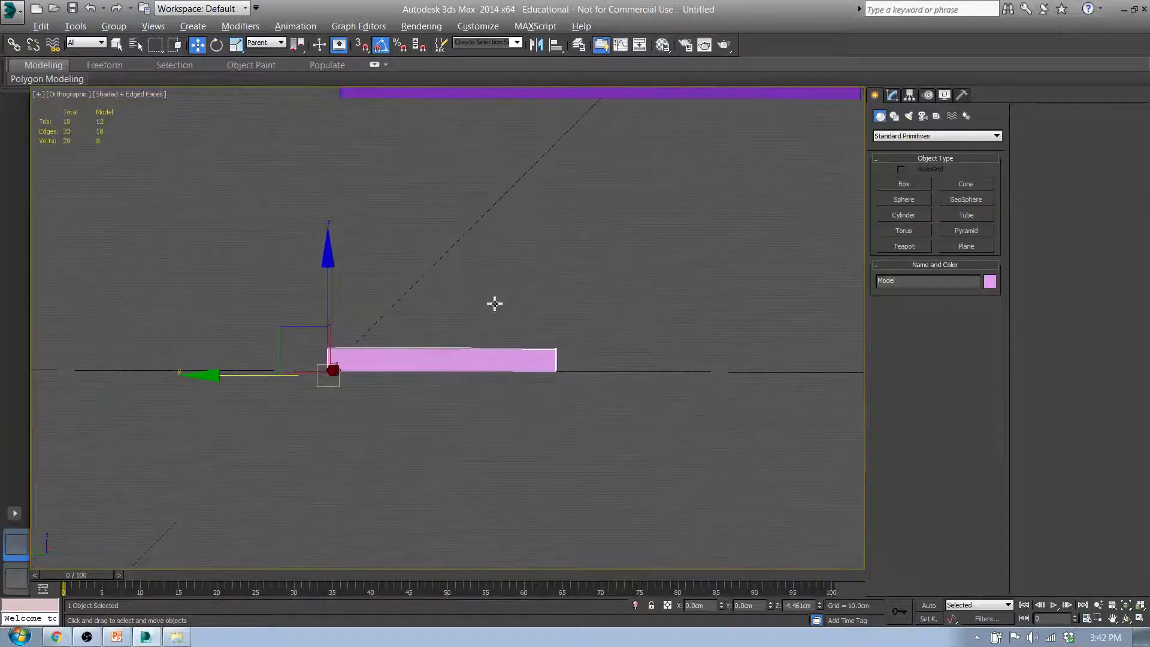
key("p")
mouse_move(506, 369)
middle_mouse_down("alt")
mouse_move(477, 377)
mouse_move(496, 376)
middle_mouse_up("alt")
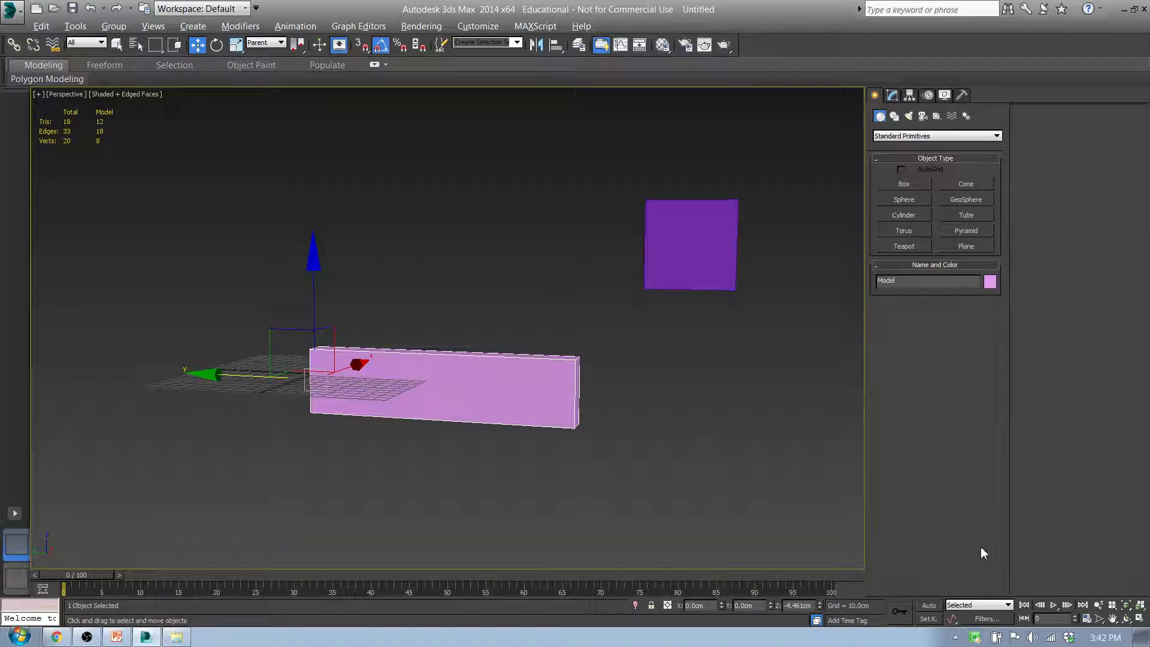
Examine the Model box in perspective and against the Front reference plane.
middle_click_drag(594, 433, 564, 403, "alt")
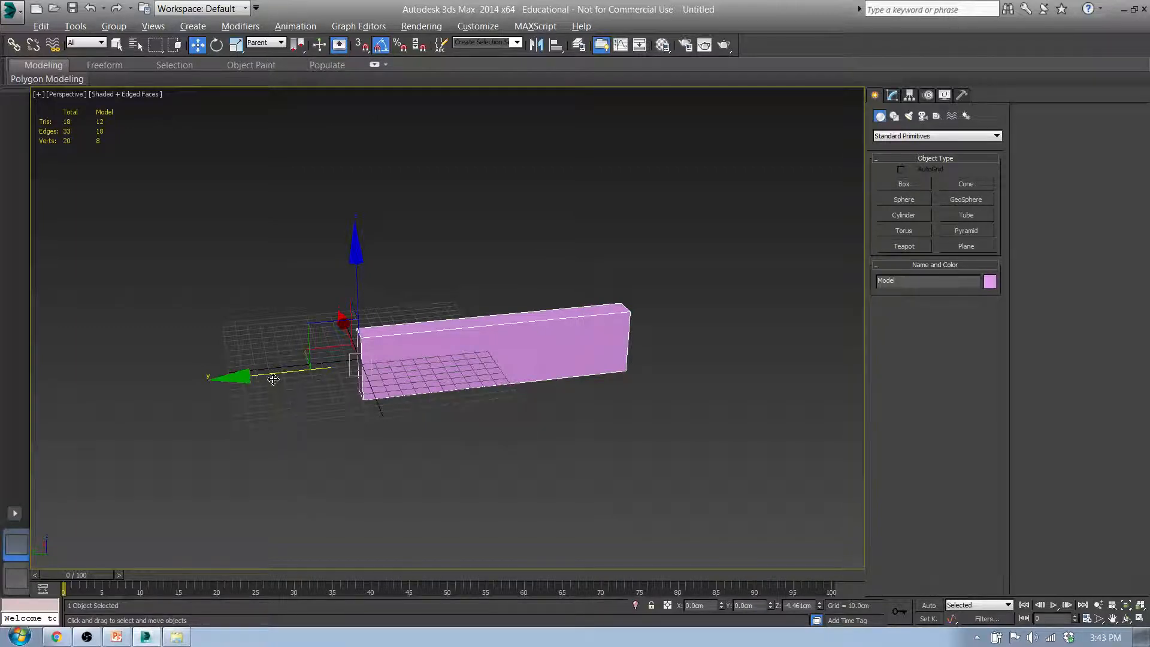
scroll(430, 396, "up", 3)
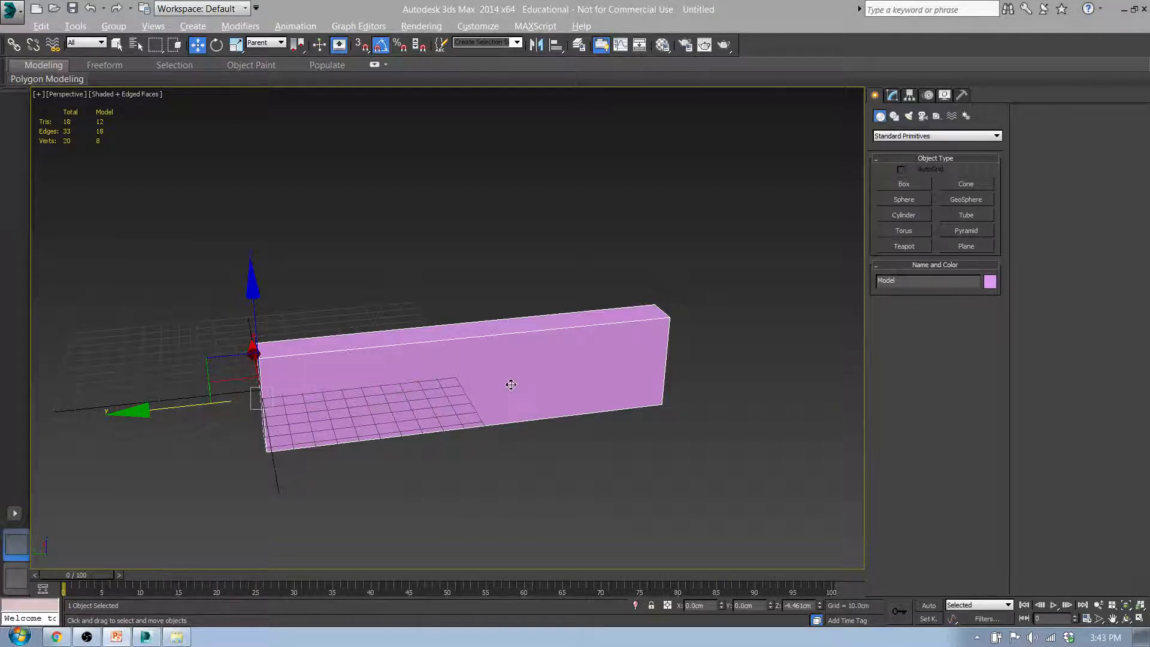
middle_click_drag(436, 418, 424, 418)
key("f")
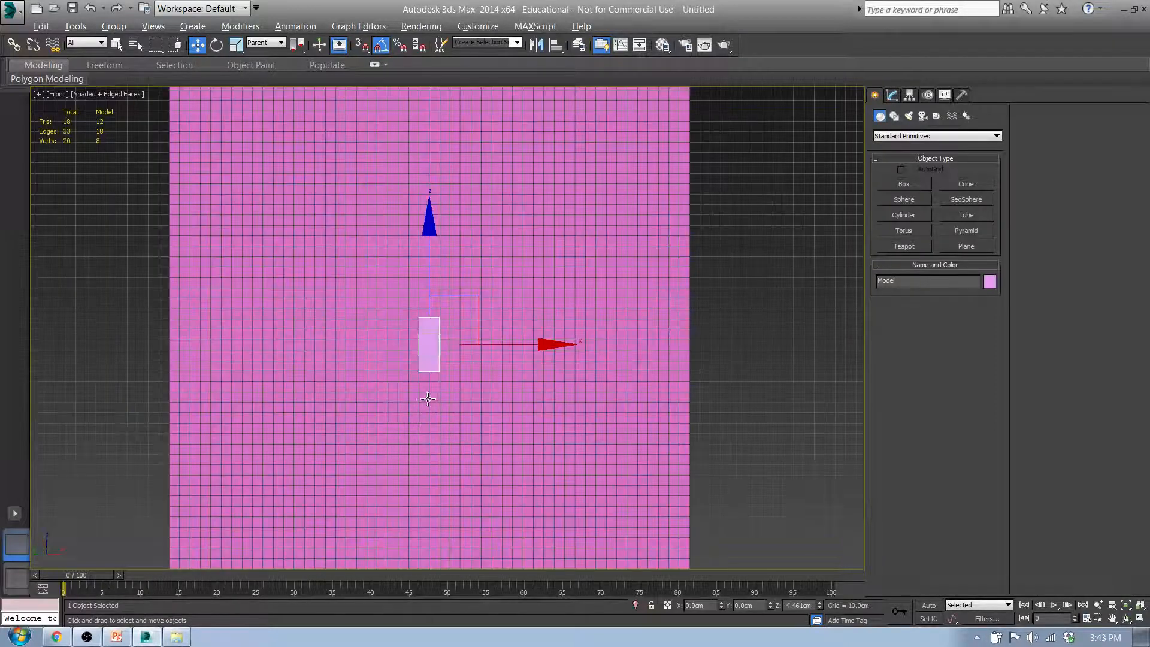
scroll(431, 367, "up", 6)
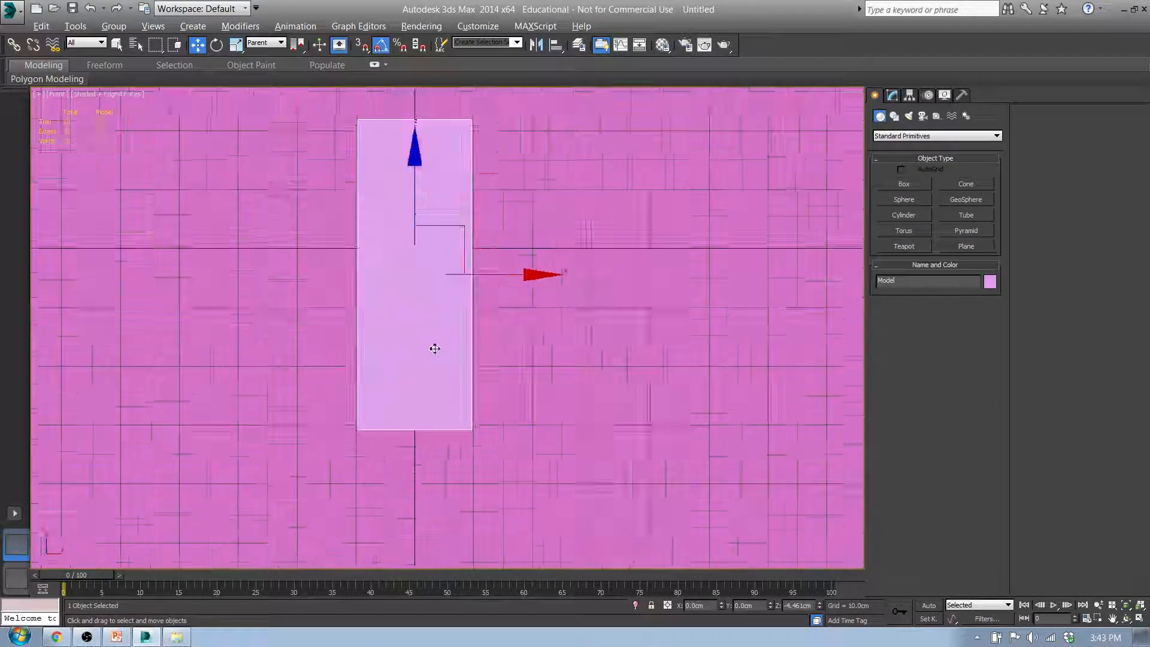
scroll(433, 346, "down", 4)
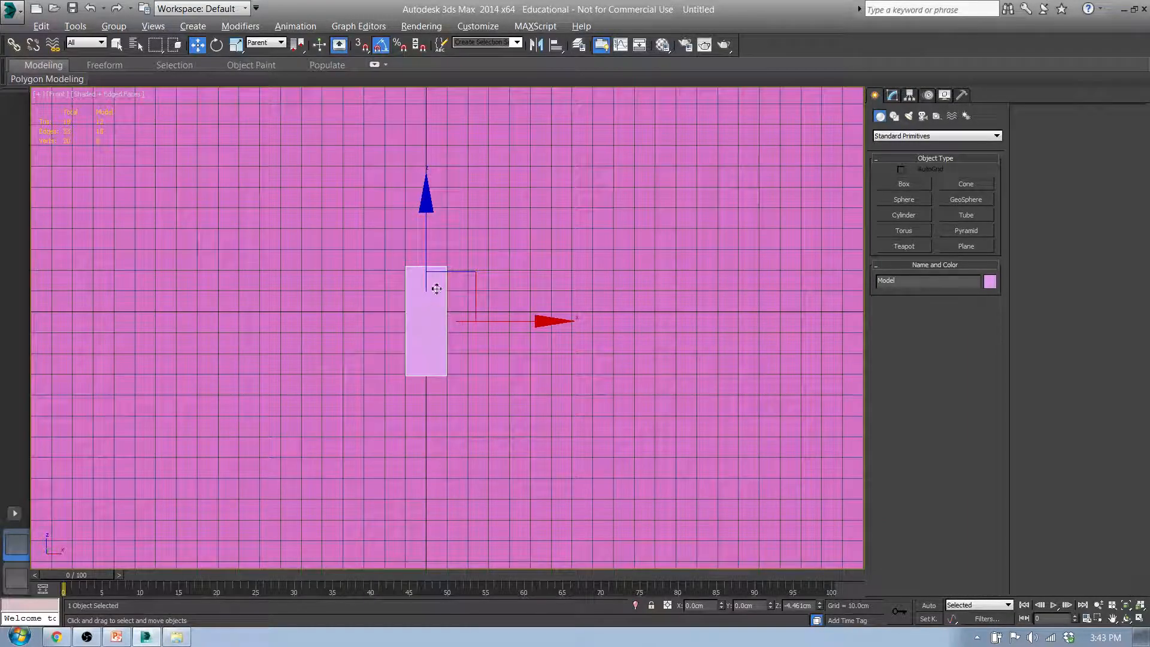
Open the Material Editor and set the first material's diffuse colour to a saturated blue.
left_click(661, 50)
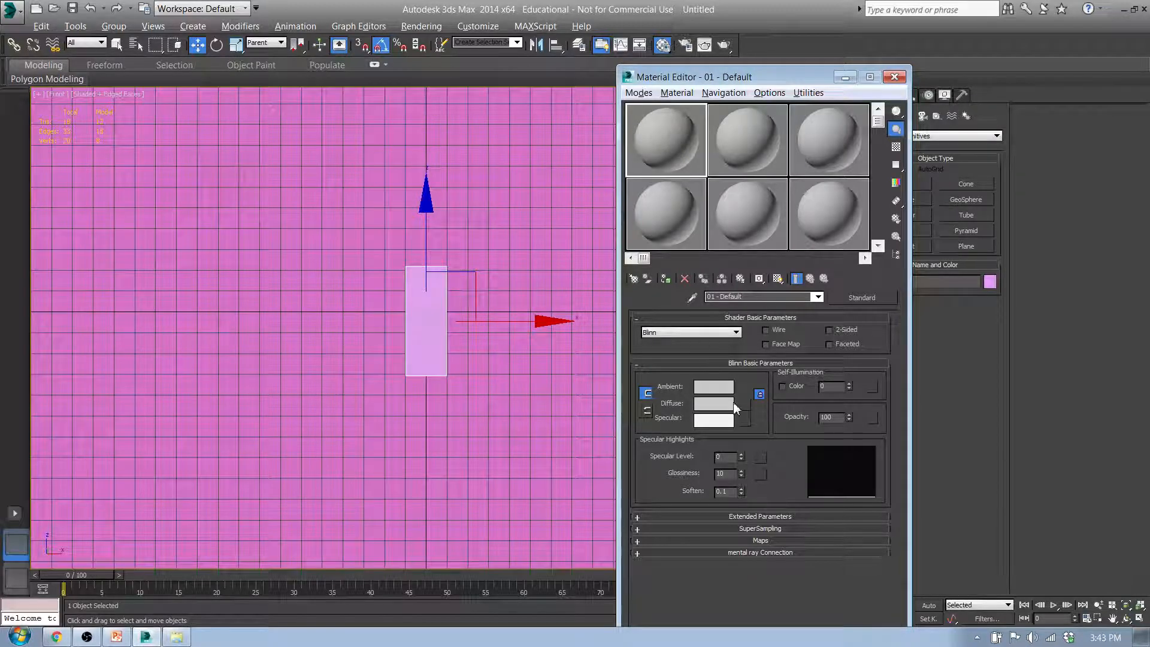
left_click(716, 404)
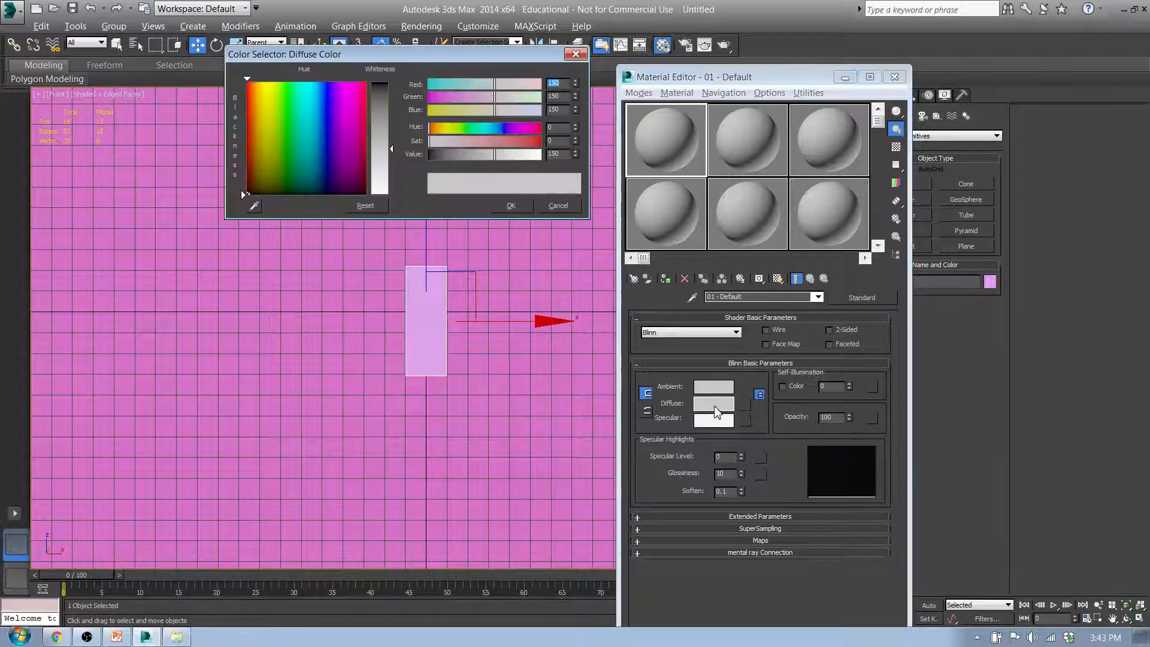
left_click(329, 115)
mouse_move(329, 115)
left_mouse_down()
mouse_move(326, 82)
mouse_move(265, 81)
mouse_move(293, 81)
mouse_move(279, 80)
left_mouse_up()
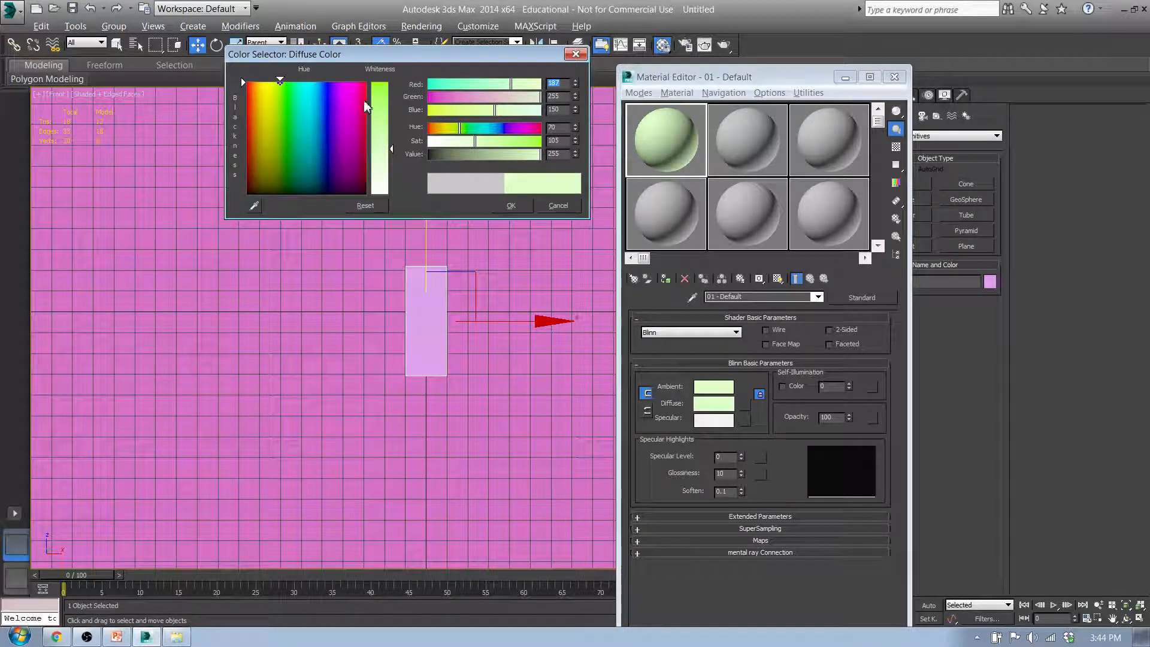
left_click_drag(279, 79, 335, 81)
mouse_move(331, 82)
left_mouse_down()
mouse_move(278, 82)
mouse_move(324, 83)
left_mouse_up()
left_click_drag(379, 144, 380, 91)
left_click(514, 206)
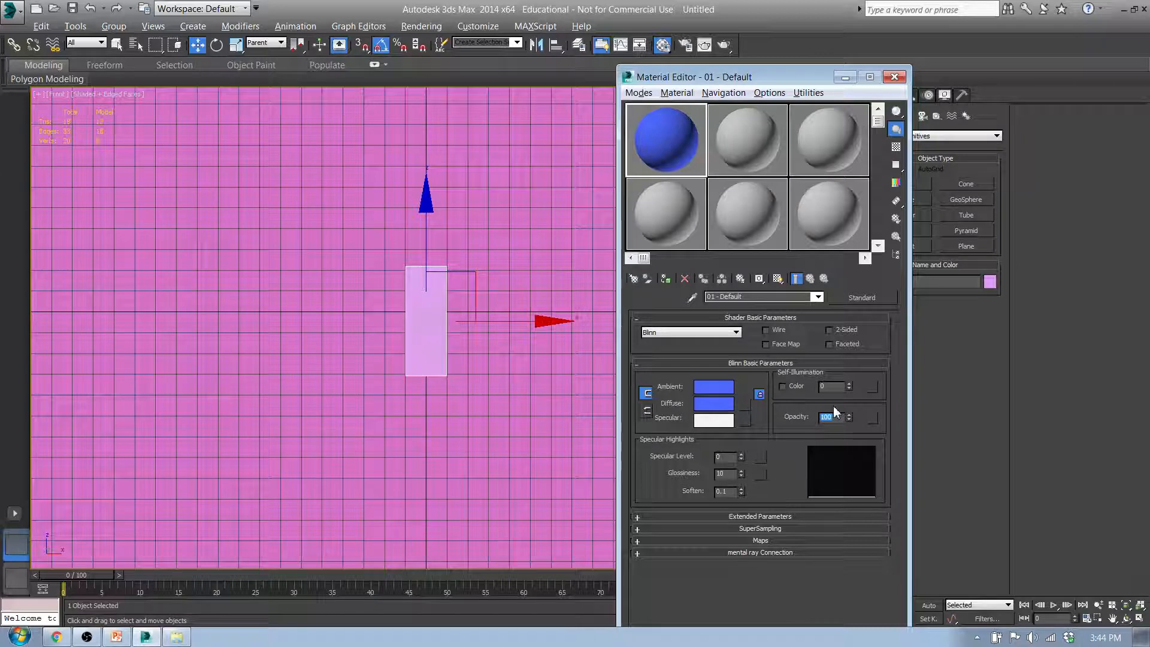
Set the blue material's opacity to 50 and assign it to the Model box.
type("50")
key("Return")
left_click_drag(663, 135, 597, 185)
left_click_drag(432, 344, 432, 344)
Examine the semi-transparent blue box against the reference planes in the Front and Left views.
middle_click_drag(436, 332, 388, 323)
scroll(418, 337, "up", 1)
scroll(388, 323, "down", 1)
middle_click_drag(339, 287, 342, 293)
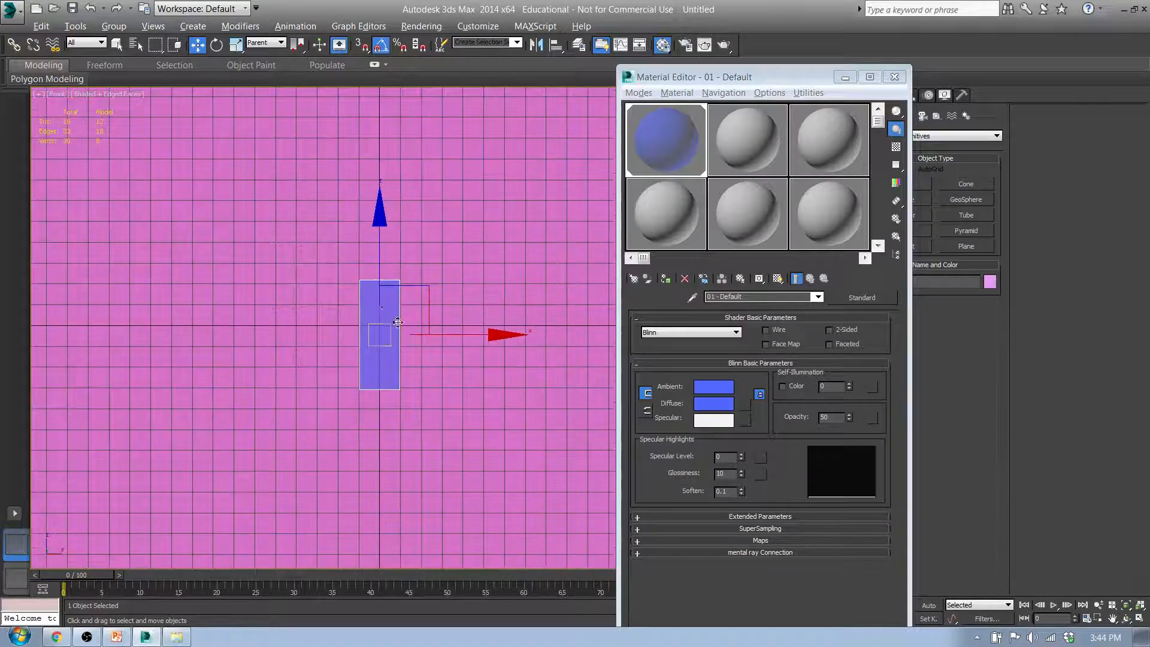
key("l")
middle_click_drag(464, 333, 406, 336)
scroll(419, 334, "up", 2)
scroll(433, 323, "up", 3)
scroll(433, 323, "down", 4)
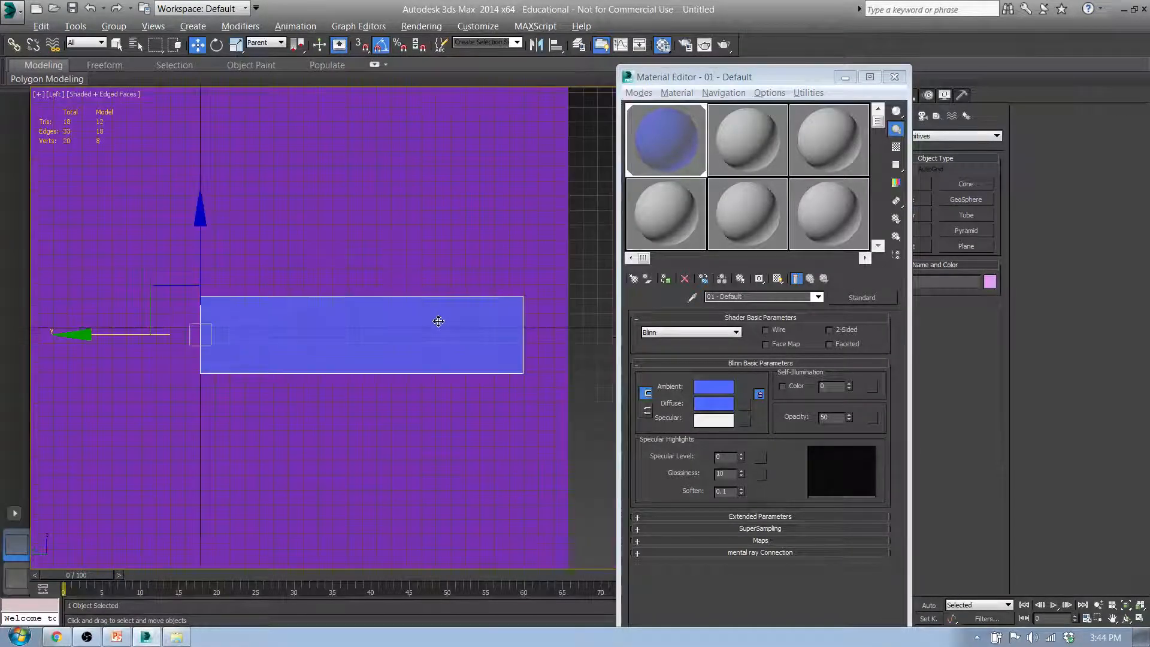
middle_click_drag(497, 323, 419, 330)
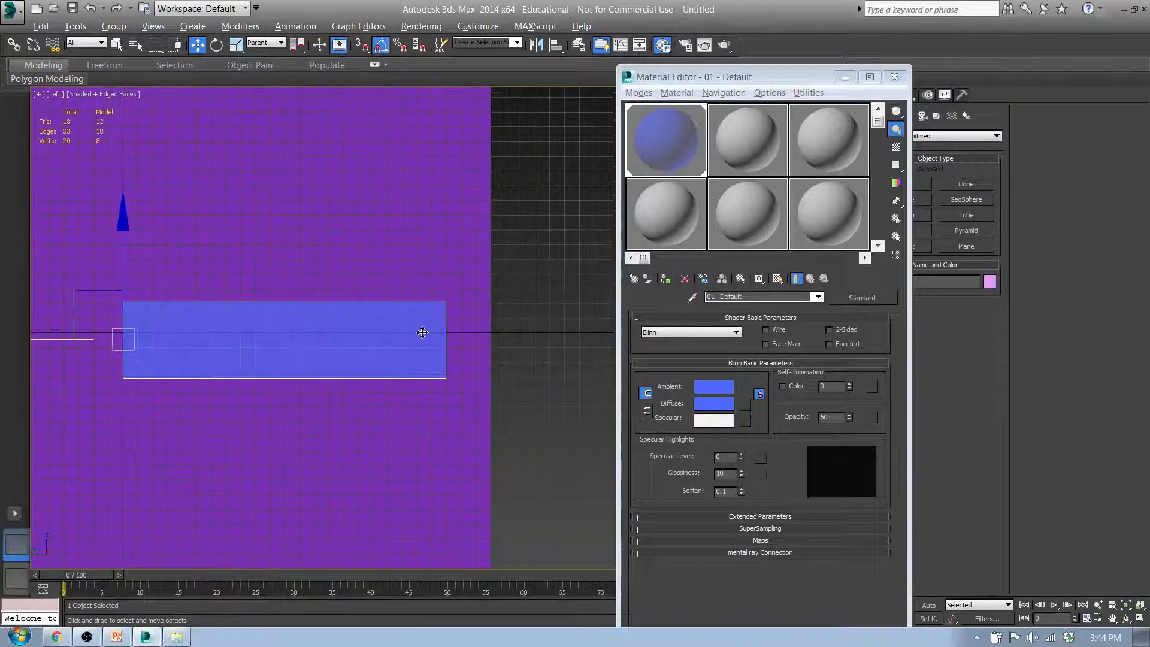
Move the Material Editor aside and reduce the 3ds Max window so that the desktop files are accessible.
left_click_drag(819, 78, 954, 48)
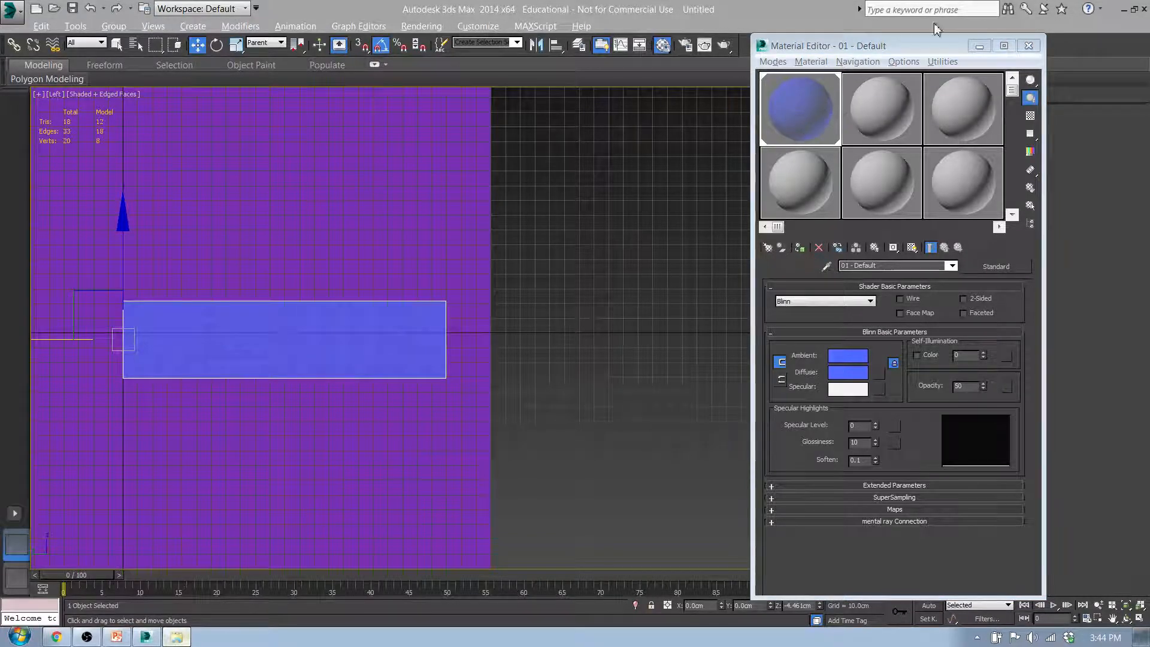
left_click(13, 640)
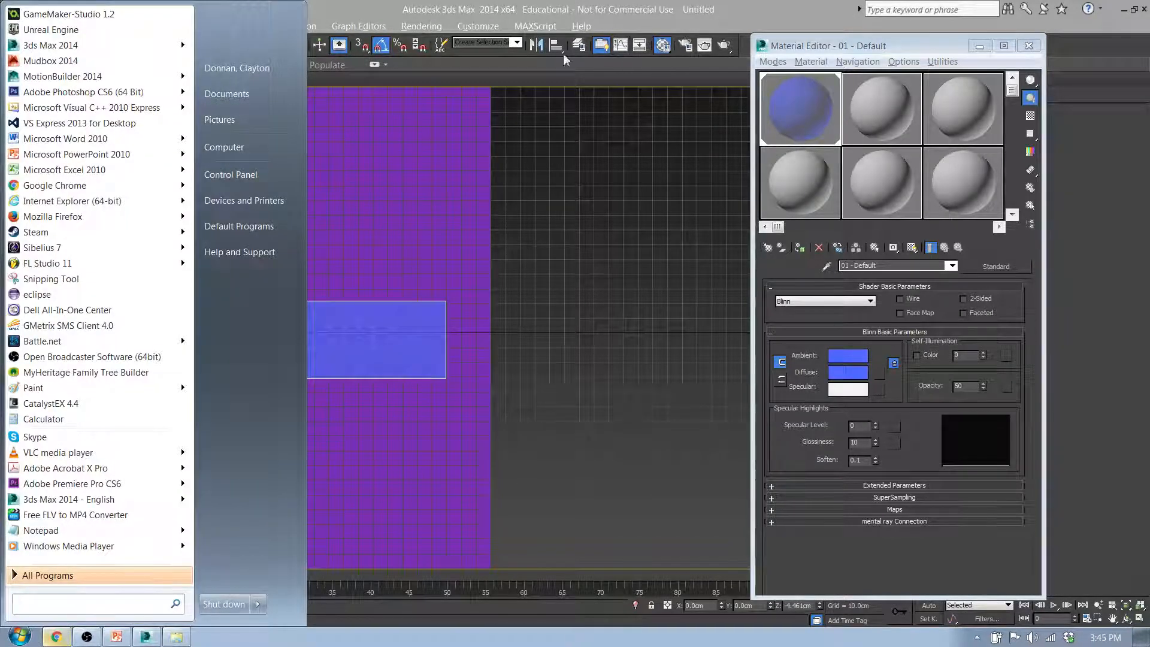
left_click(763, 4)
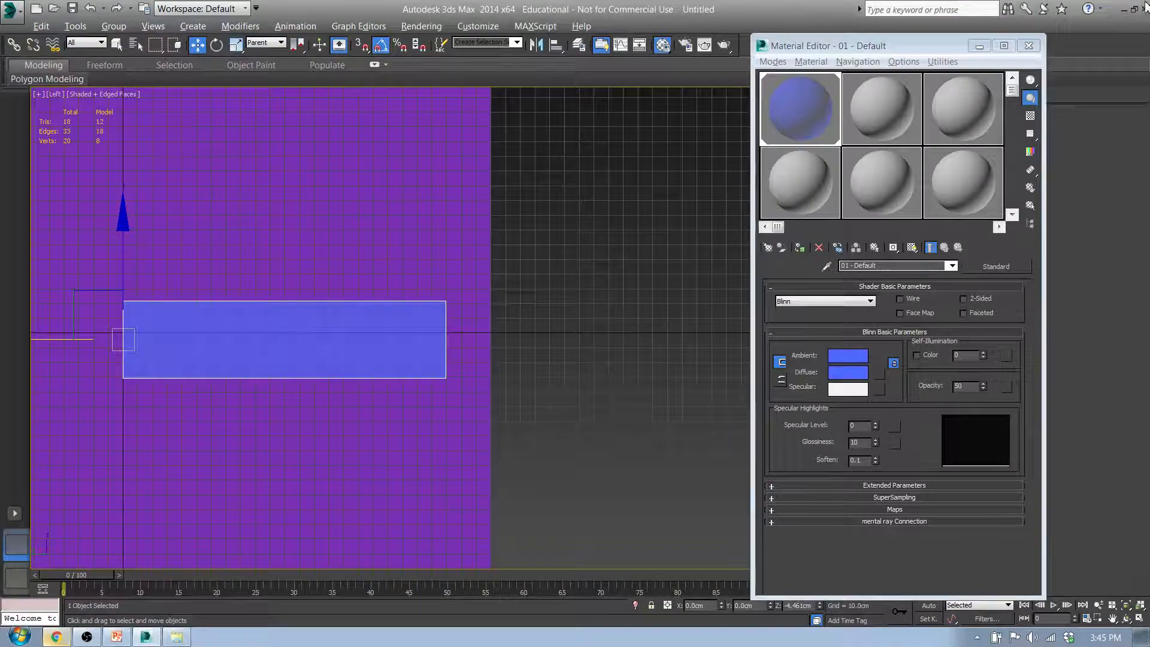
double_click(753, 14)
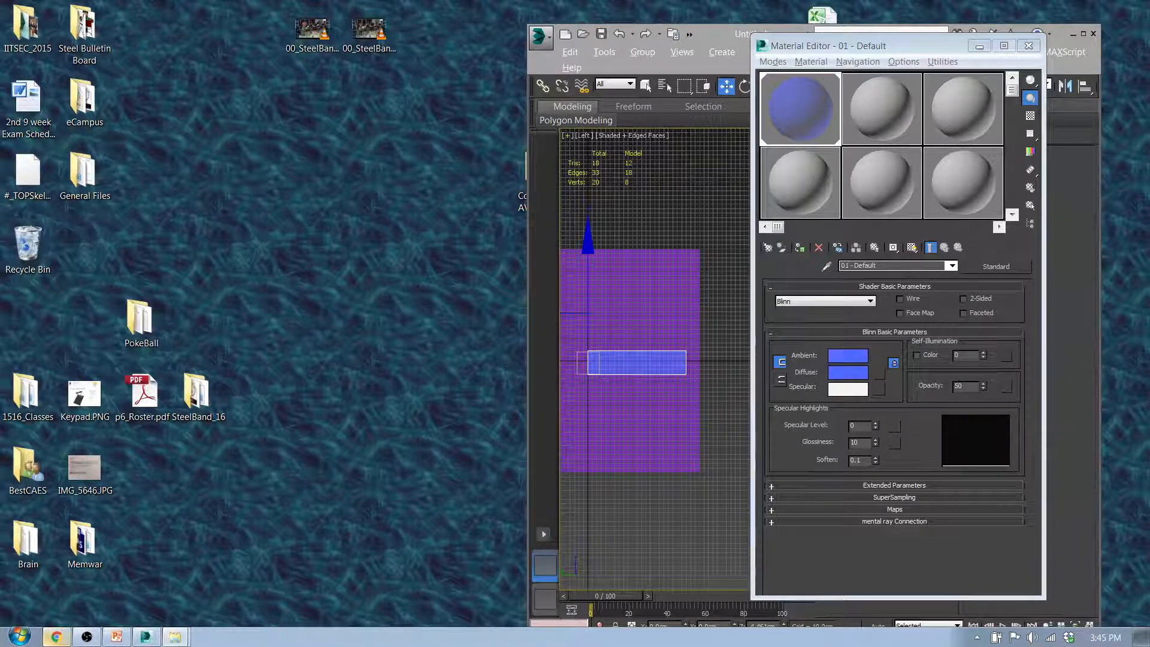
Load the MA5C_Rifle.png image from the desktop into the second material sample slot.
left_click_drag(264, 293, 311, 286)
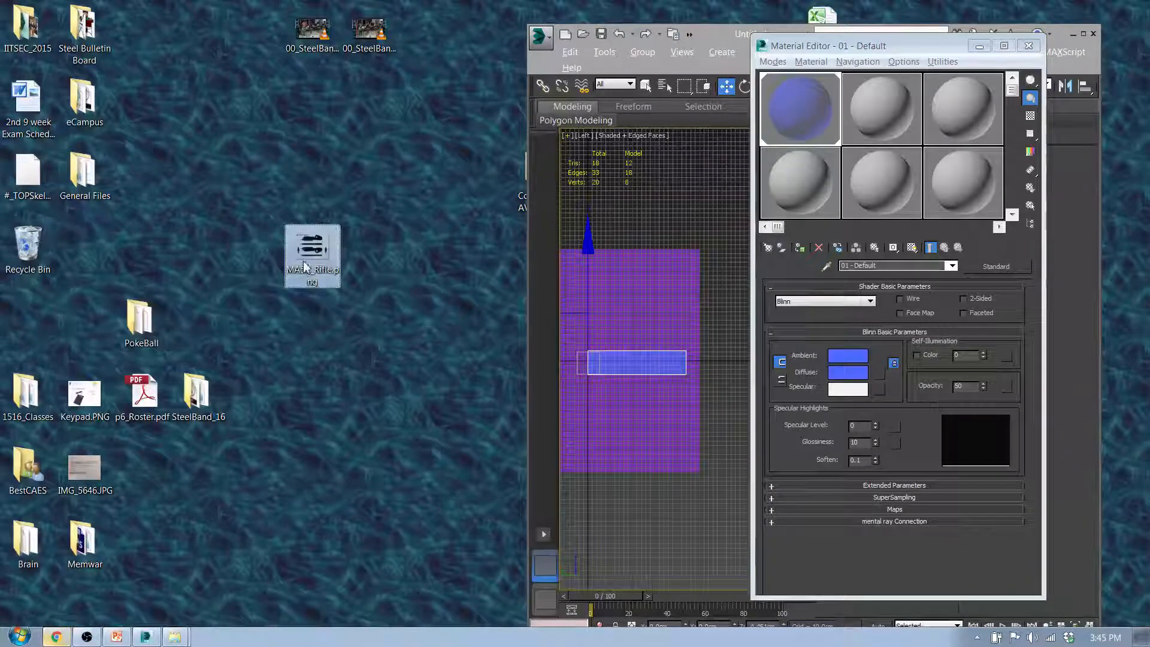
left_click(86, 294)
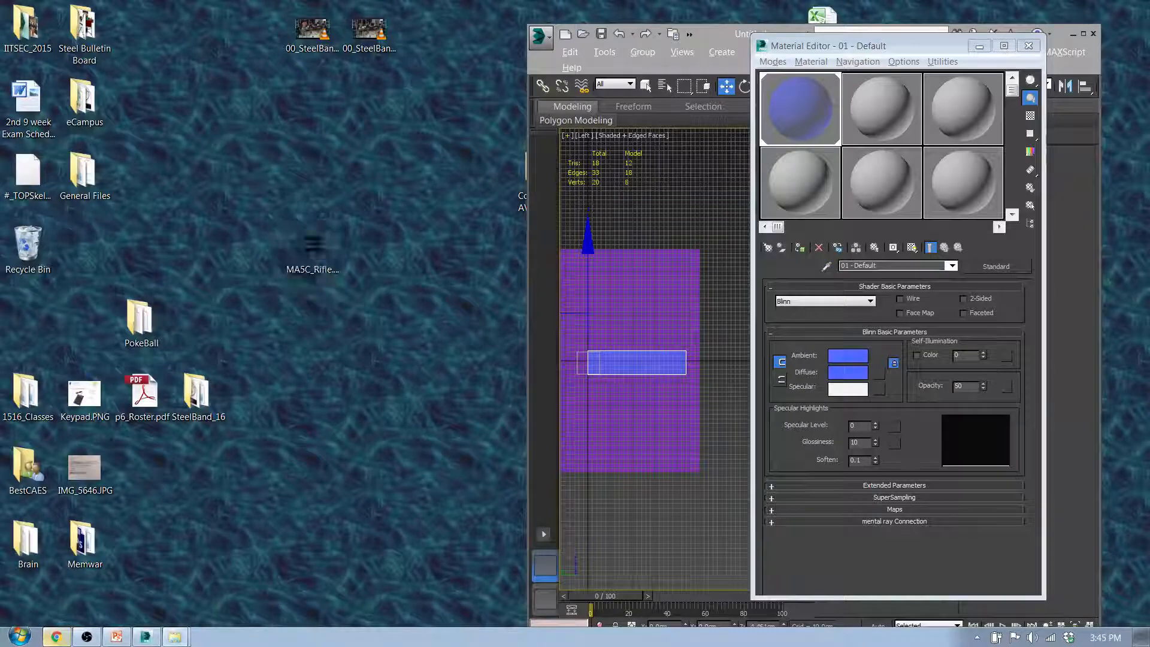
left_click(313, 250)
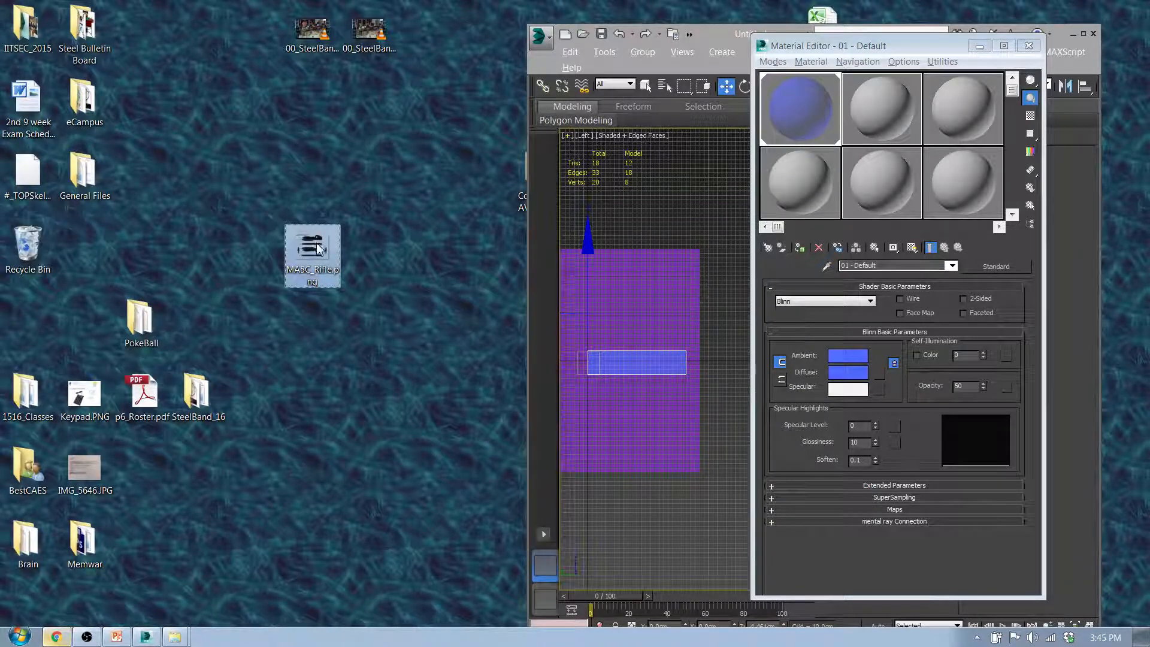
left_click_drag(457, 271, 393, 247)
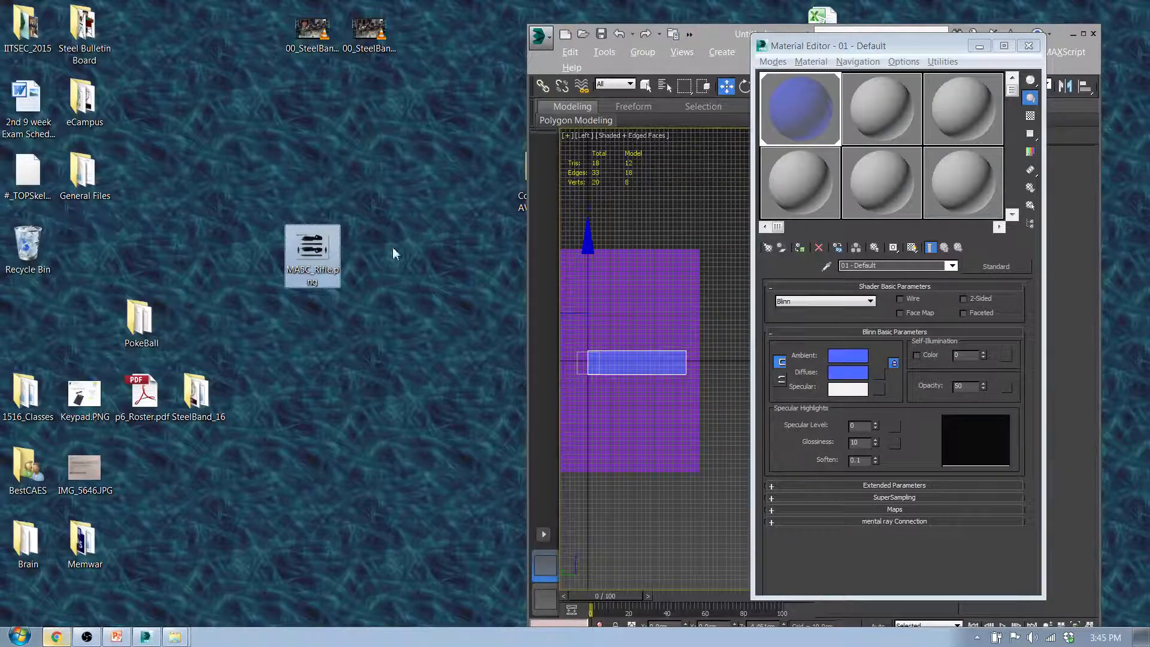
left_click(893, 111)
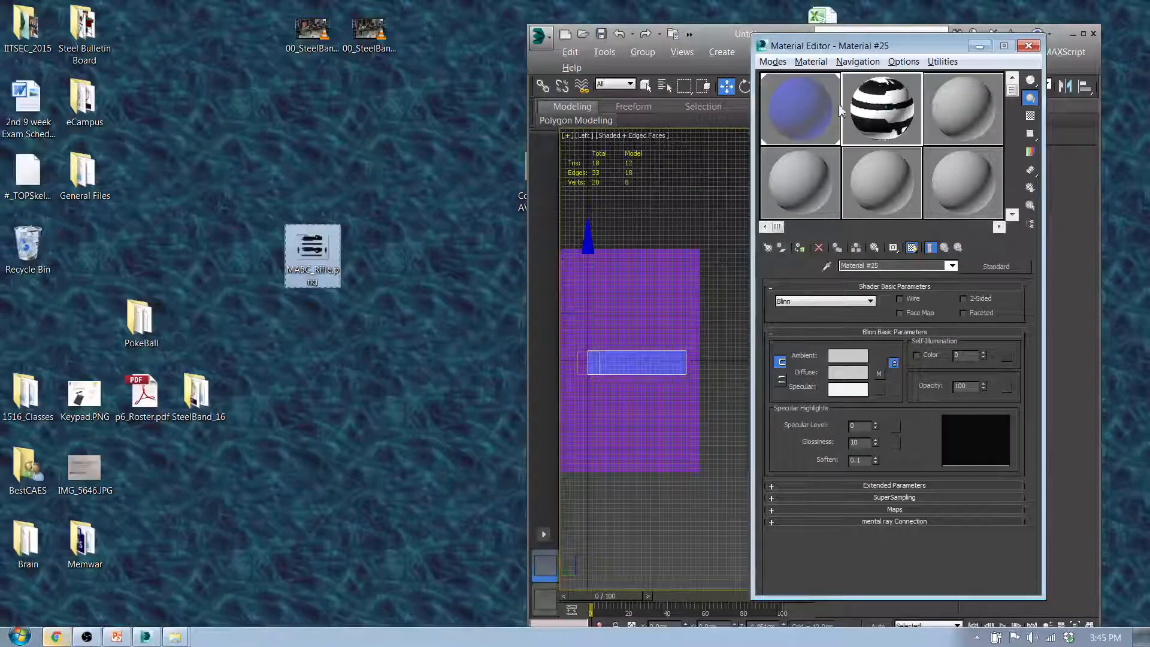
Rename the rifle image material as Reference_Mat.
left_click(884, 266)
type("Re")
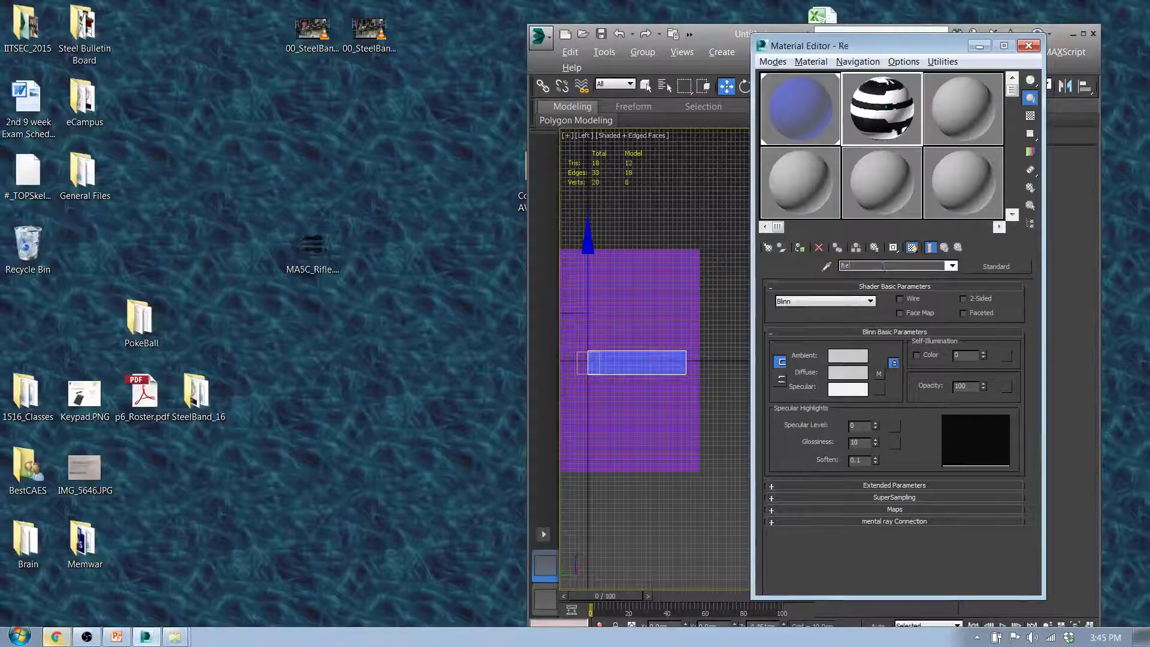
type("ference_Mat")
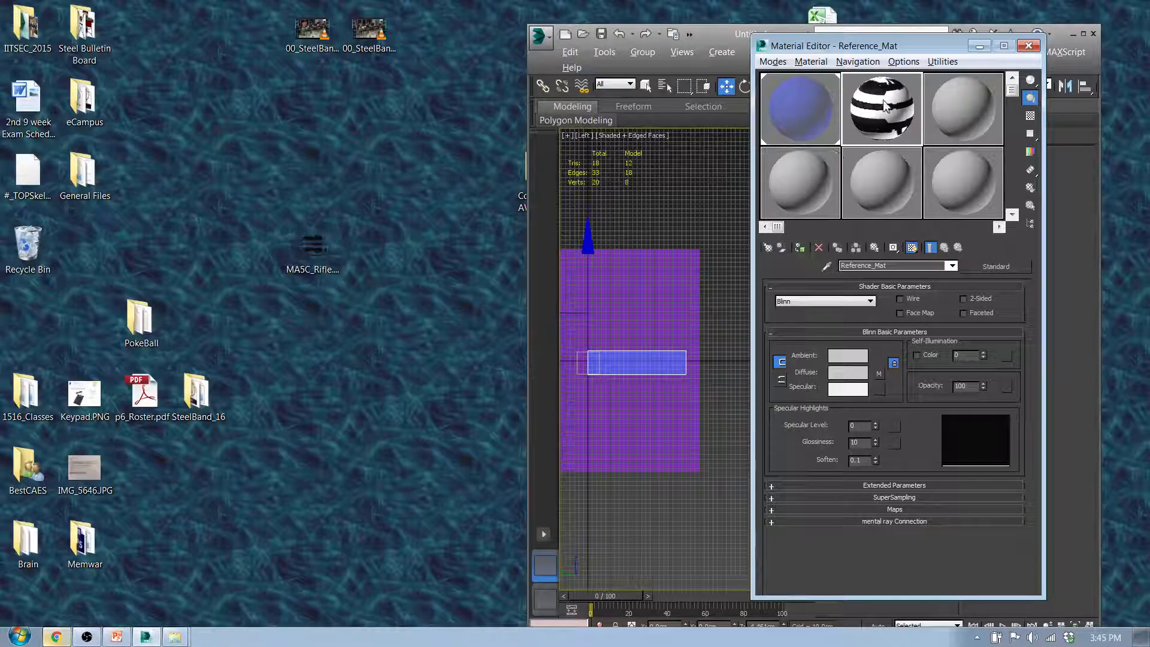
Maximize the 3ds Max window and assign Reference_Mat to the Reference_Left plane.
left_click(1085, 34)
middle_click_drag(347, 211, 464, 236)
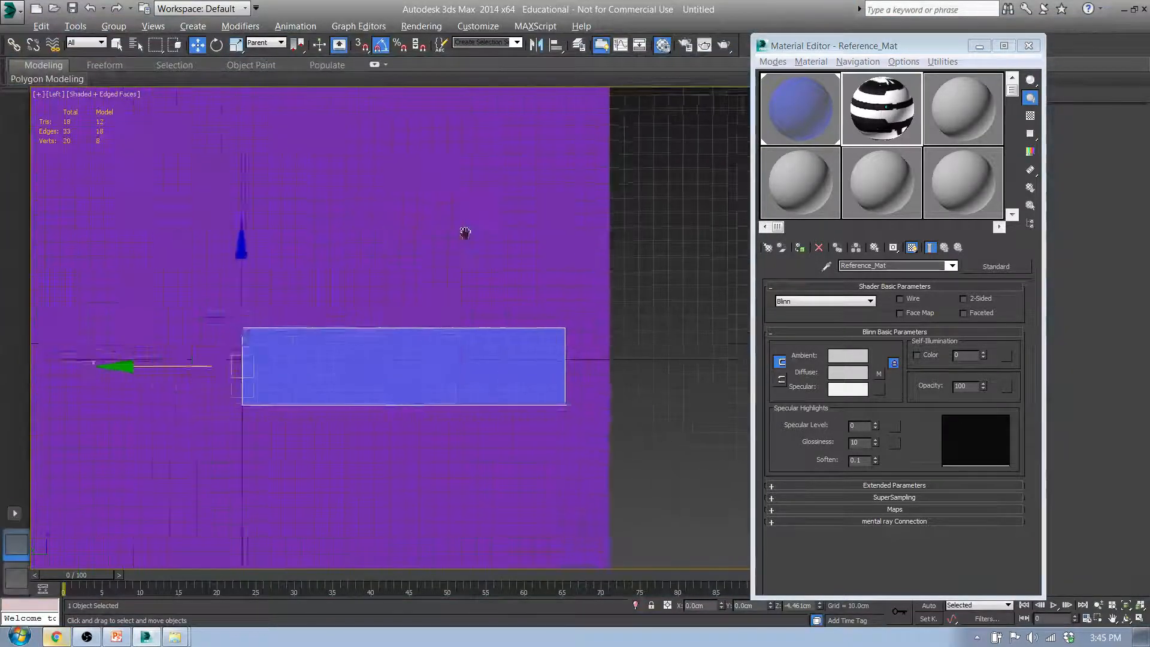
scroll(459, 231, "down", 3)
left_click(409, 182)
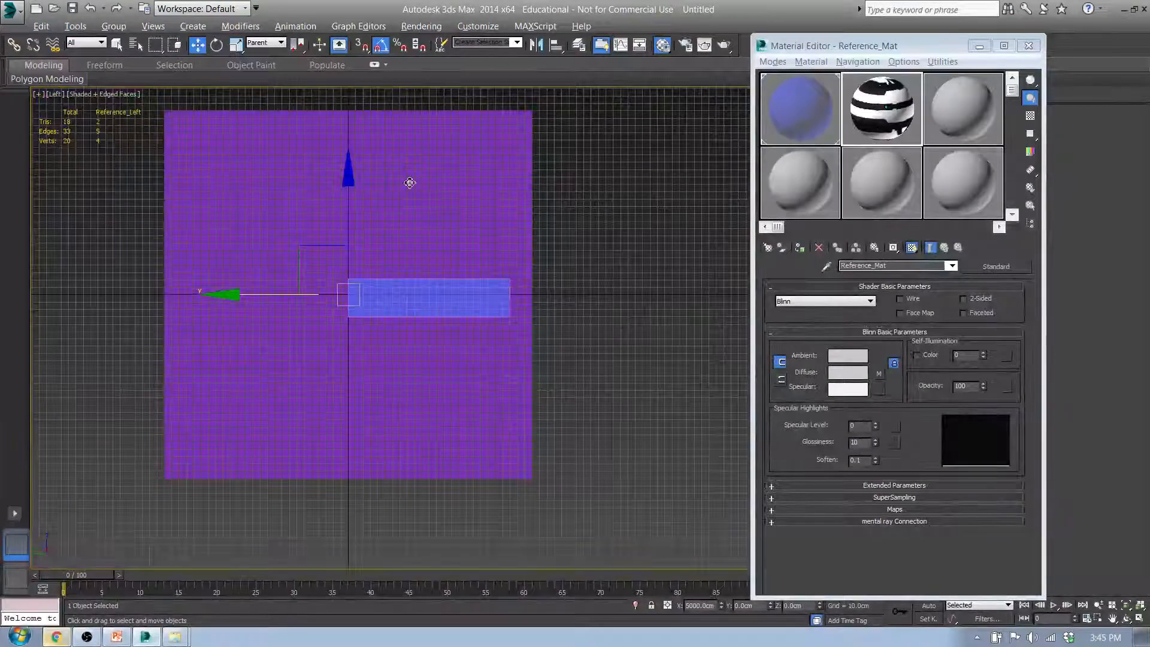
left_click_drag(896, 119, 446, 167)
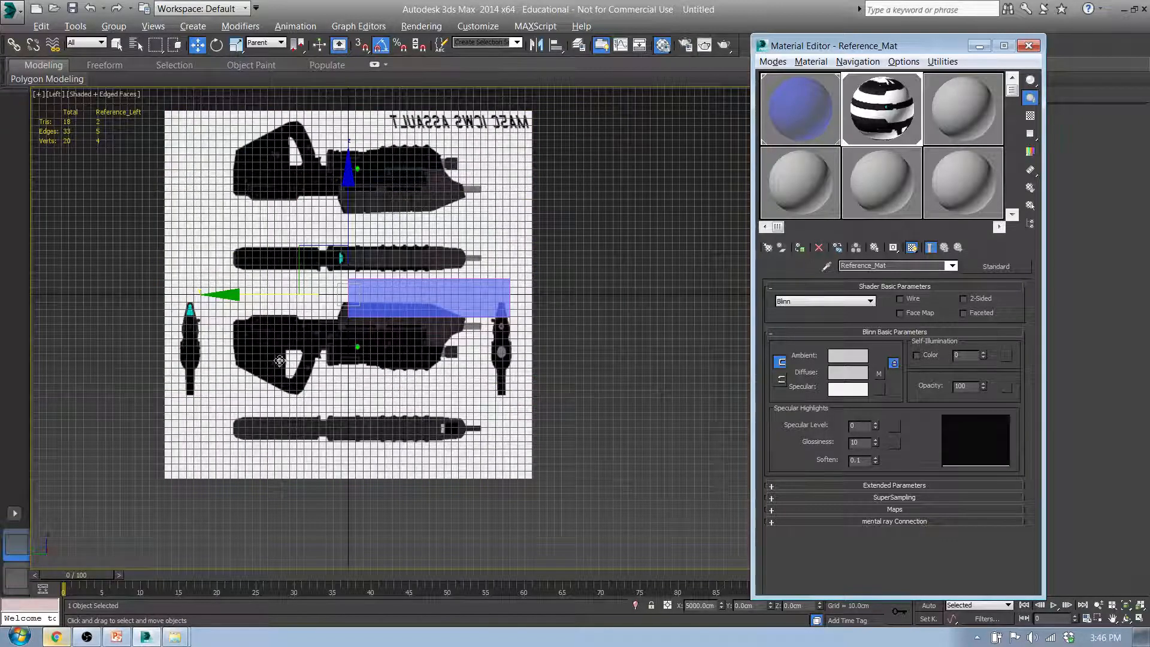
Compare the rifle image on the Reference_Left plane with the original MA5C_Rifle.png in its ConceptArt HowTo folder.
left_click_drag(0, 154, 442, 135)
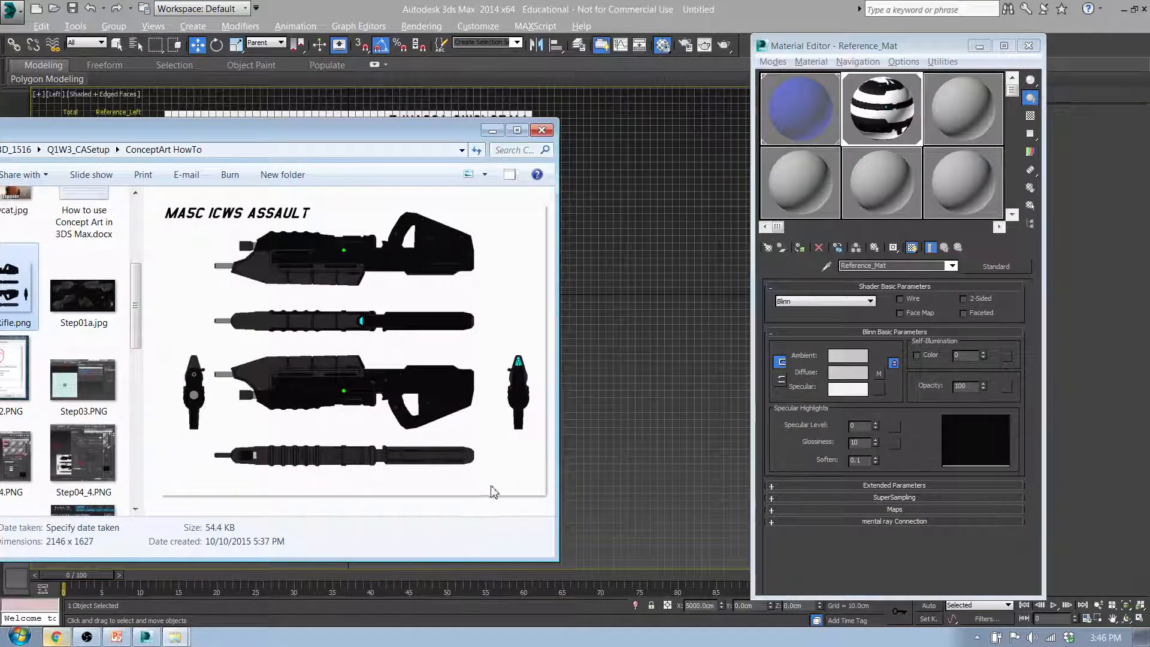
left_click_drag(423, 131, 415, 365)
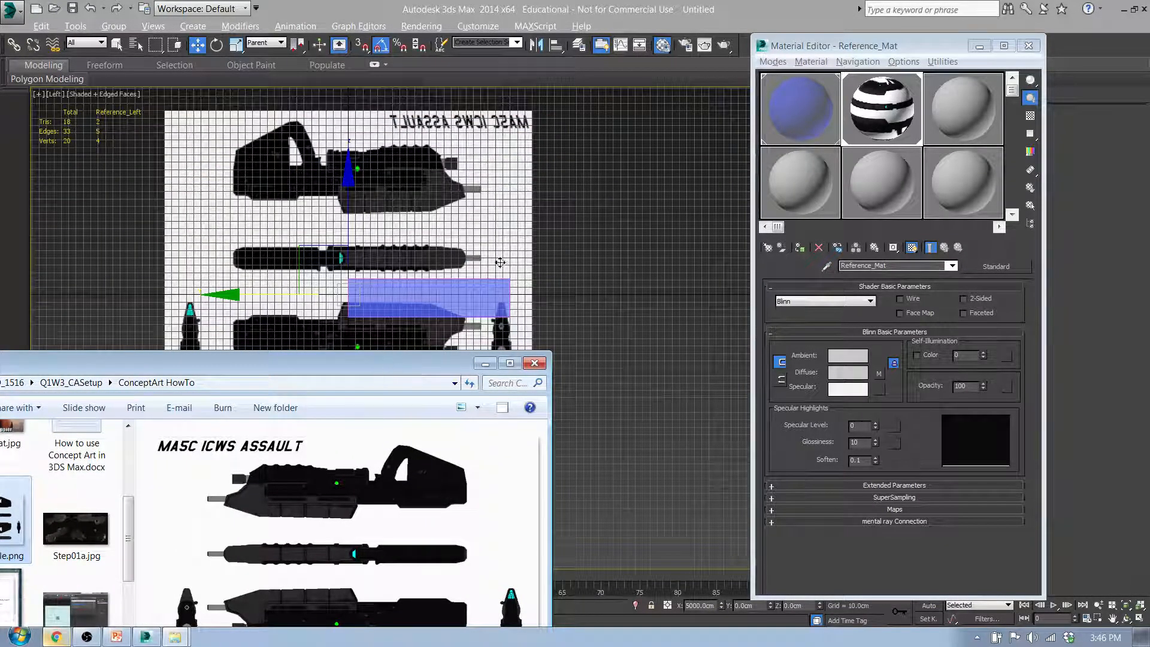
left_click_drag(438, 370, 506, 234)
left_click(554, 224)
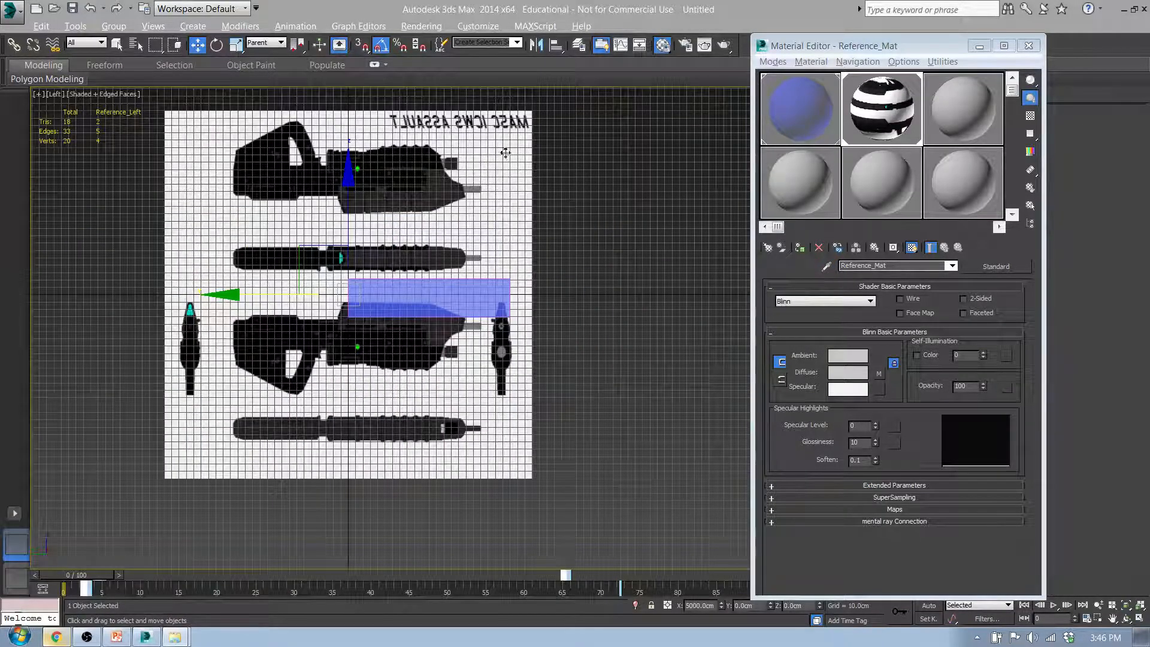
left_click_drag(0, 167, 376, 138)
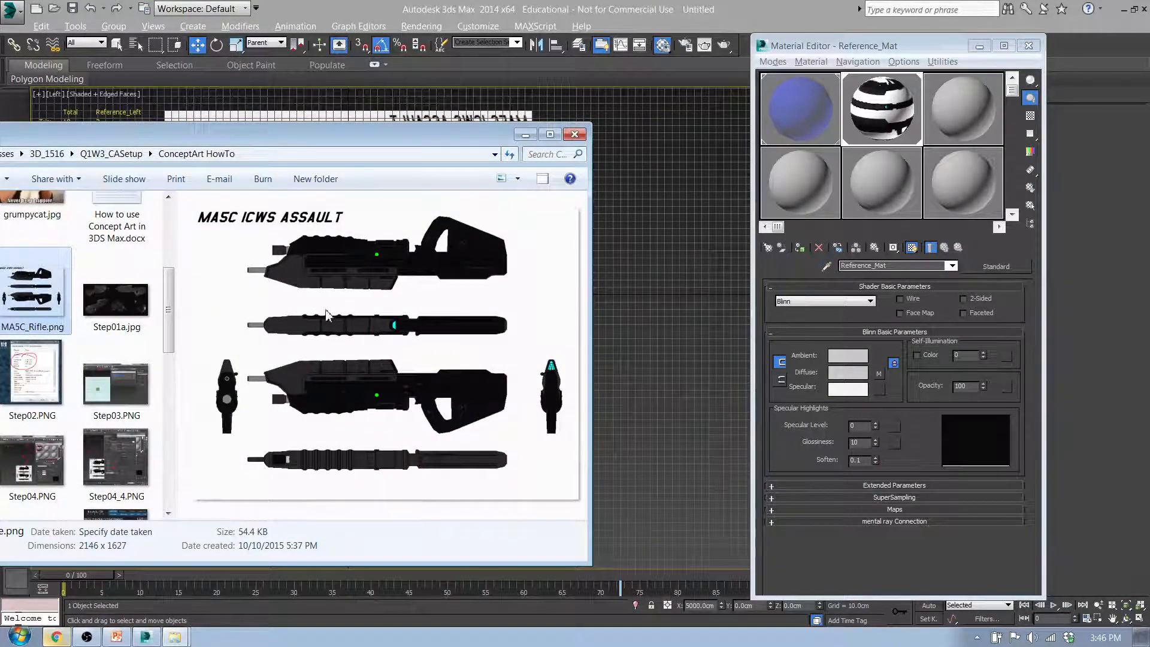
mouse_move(392, 145)
left_mouse_down()
mouse_move(306, 133)
mouse_move(446, 152)
mouse_move(197, 121)
mouse_move(315, 134)
mouse_move(310, 142)
mouse_move(331, 151)
mouse_move(542, 128)
mouse_move(0, 135)
mouse_move(382, 147)
left_mouse_up()
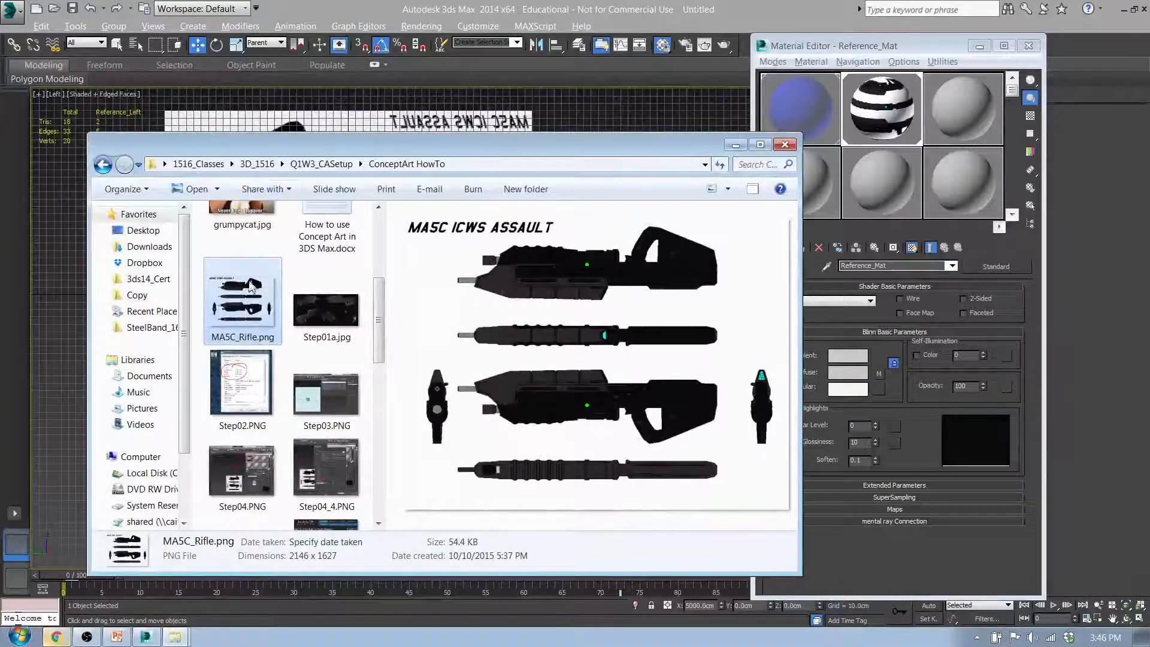
left_click_drag(274, 147, 275, 118)
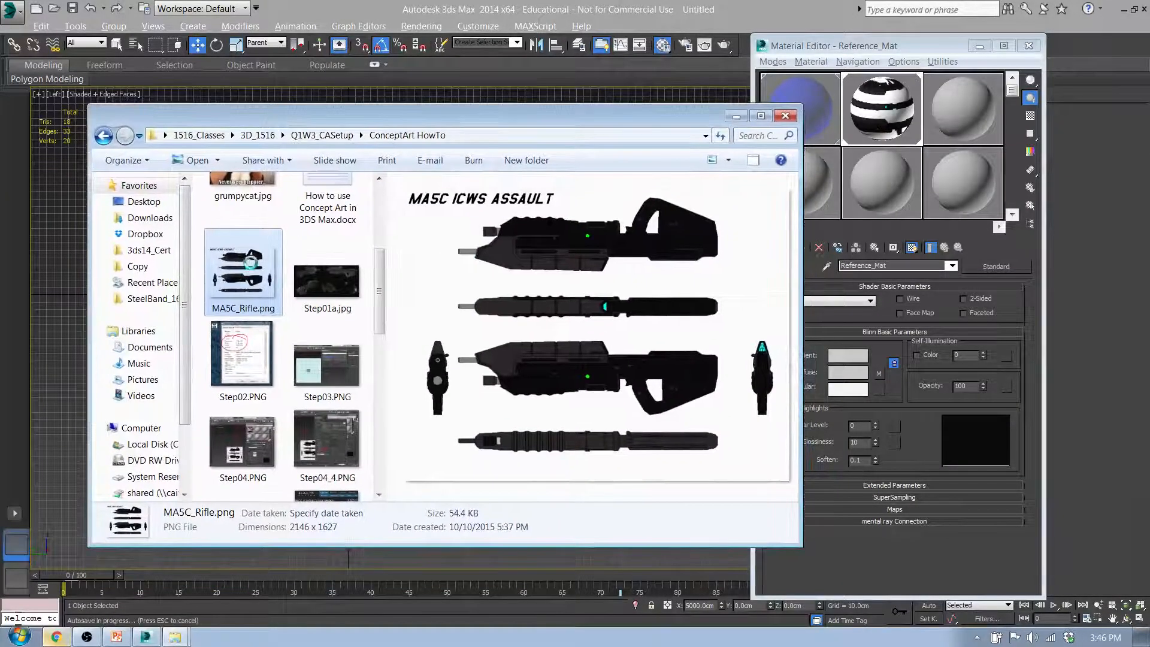
Open the file properties of MA5C_Rifle.png and examine the image dimensions in its details.
right_click(243, 284)
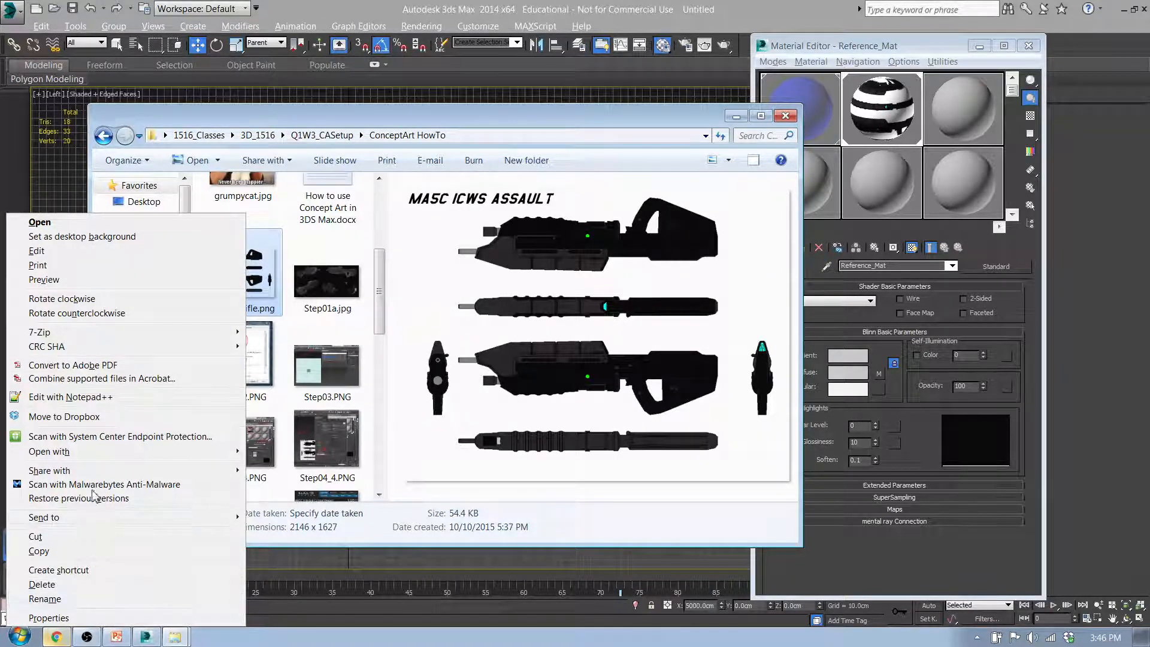
left_click(50, 619)
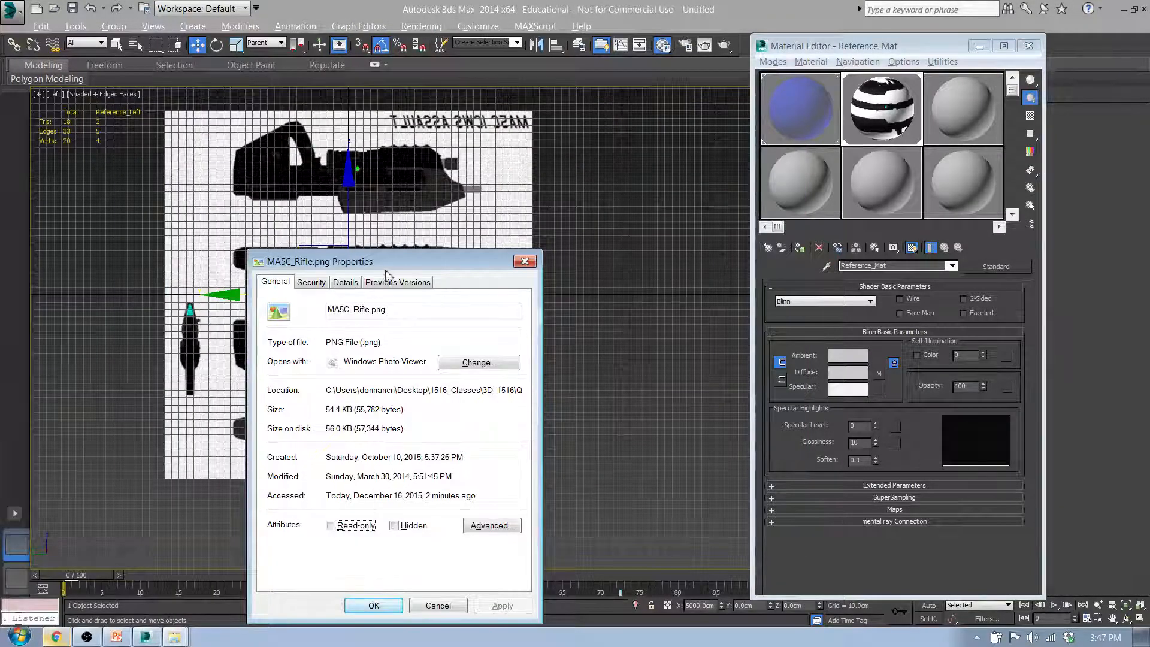
left_click_drag(385, 271, 389, 206)
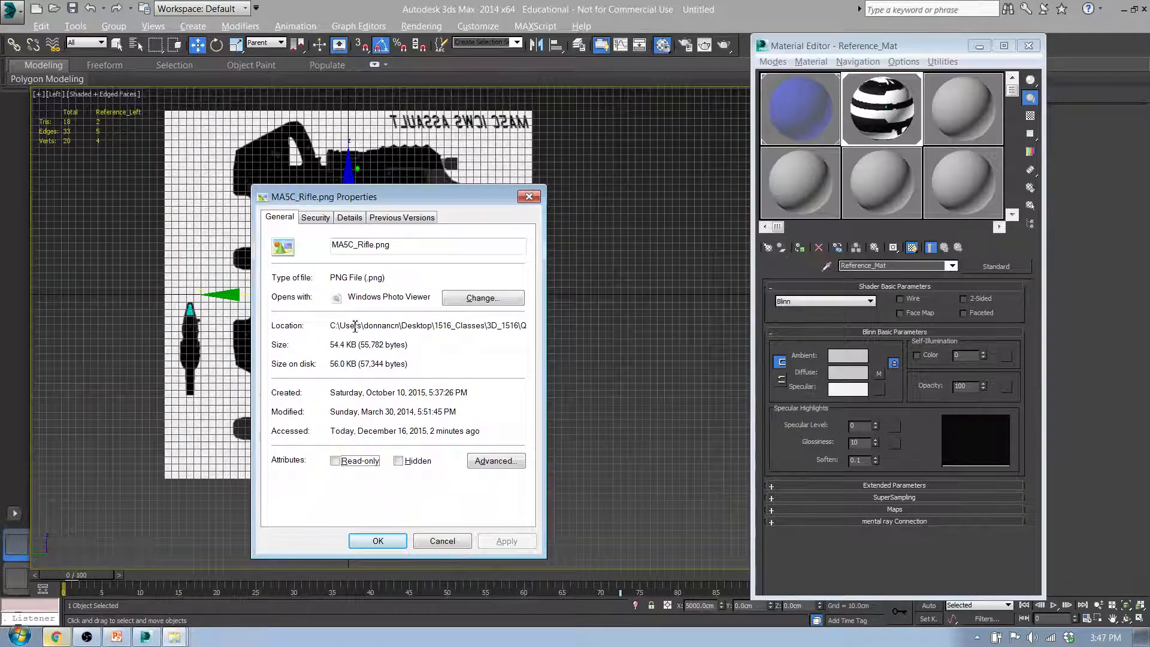
left_click(93, 634)
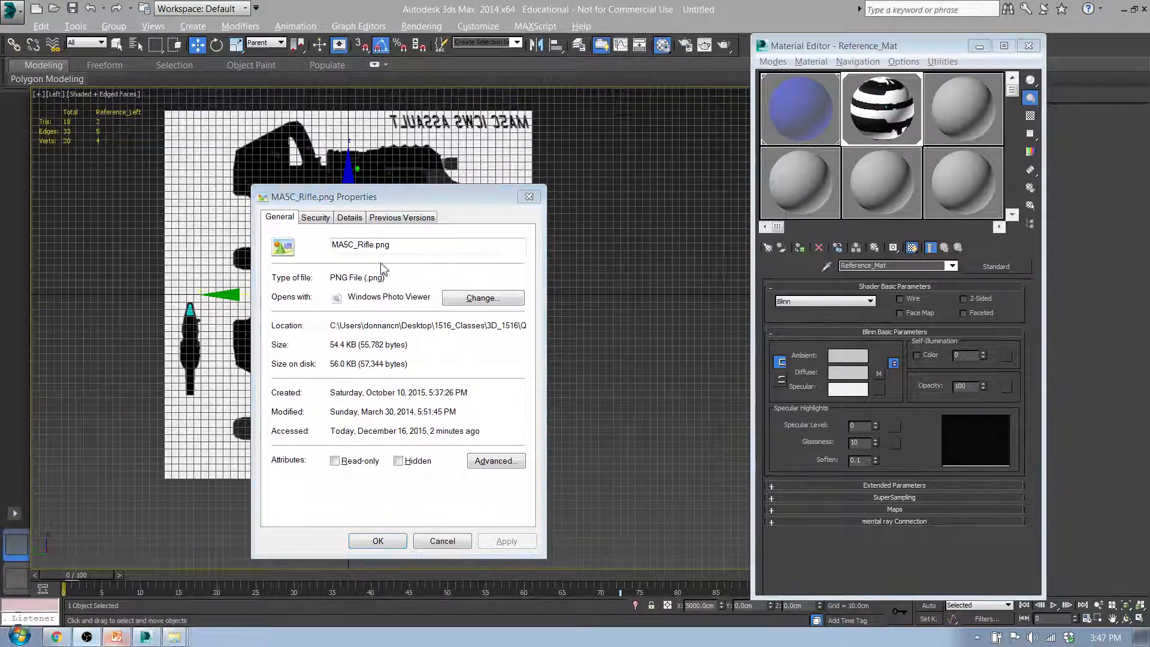
left_click(351, 219)
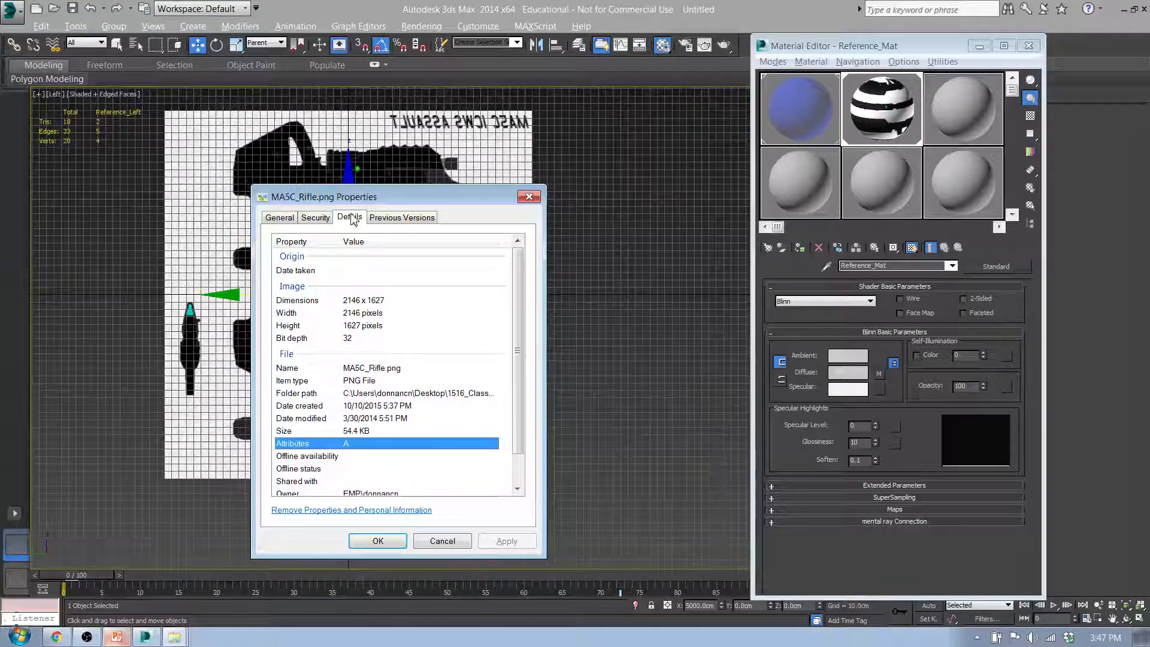
left_click_drag(406, 202, 515, 167)
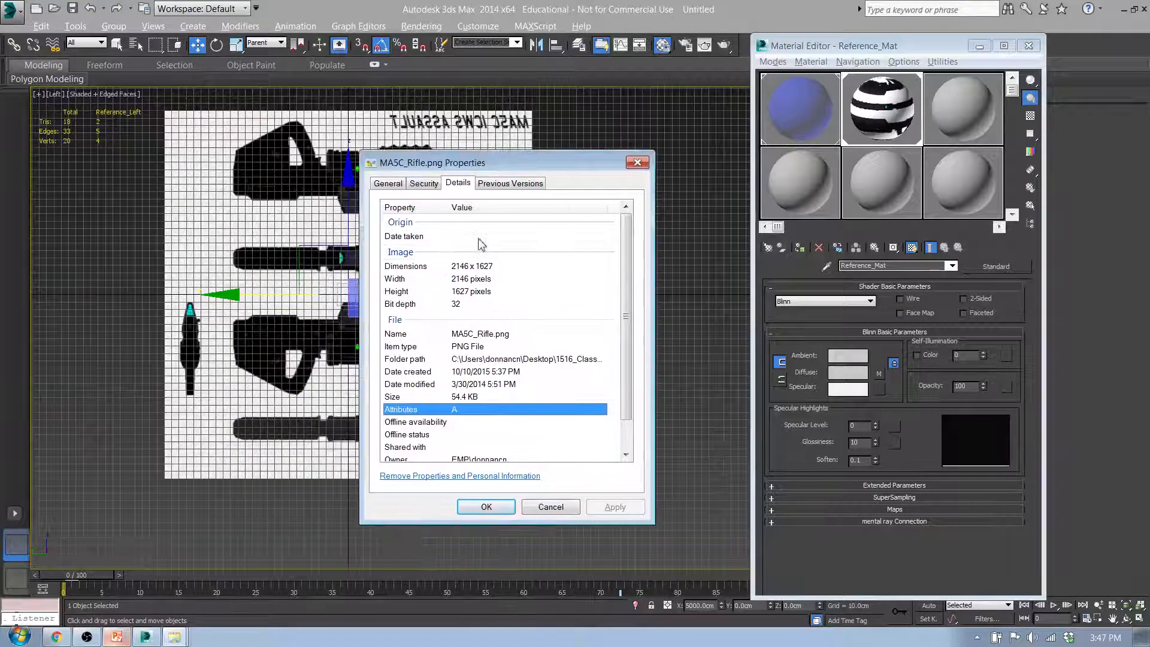
left_click(453, 267)
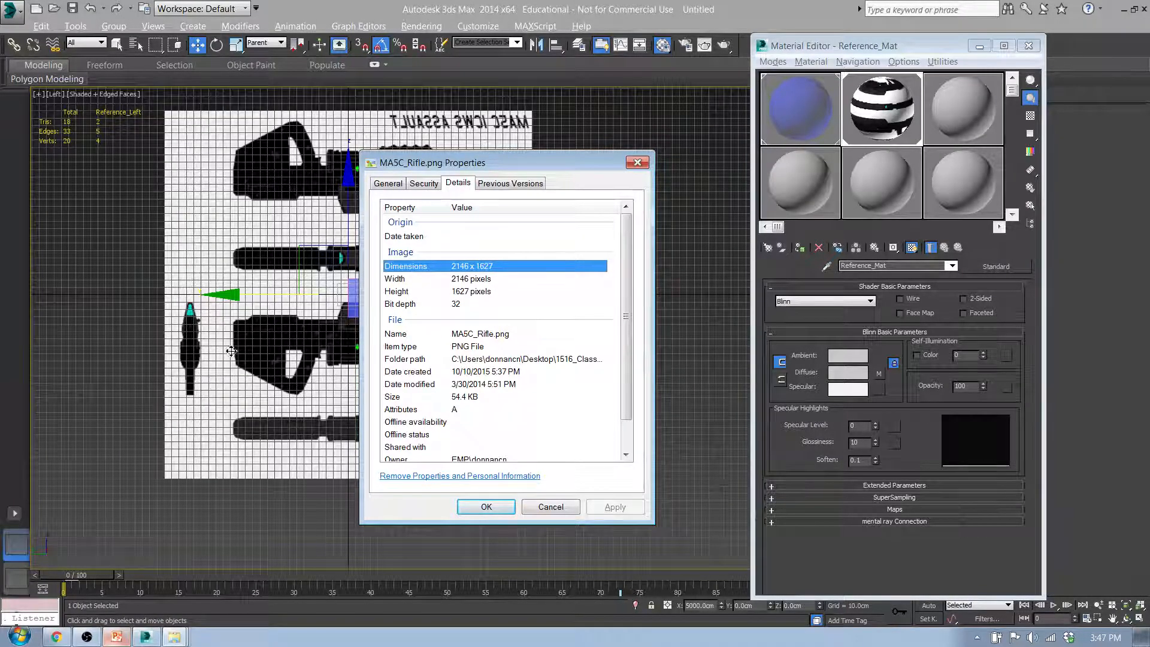
Minimize the Material Editor, show the Reference_Left plane's parameters, and consult the Determine Your Image Size slide in PowerPoint.
left_click(981, 52)
left_click(980, 48)
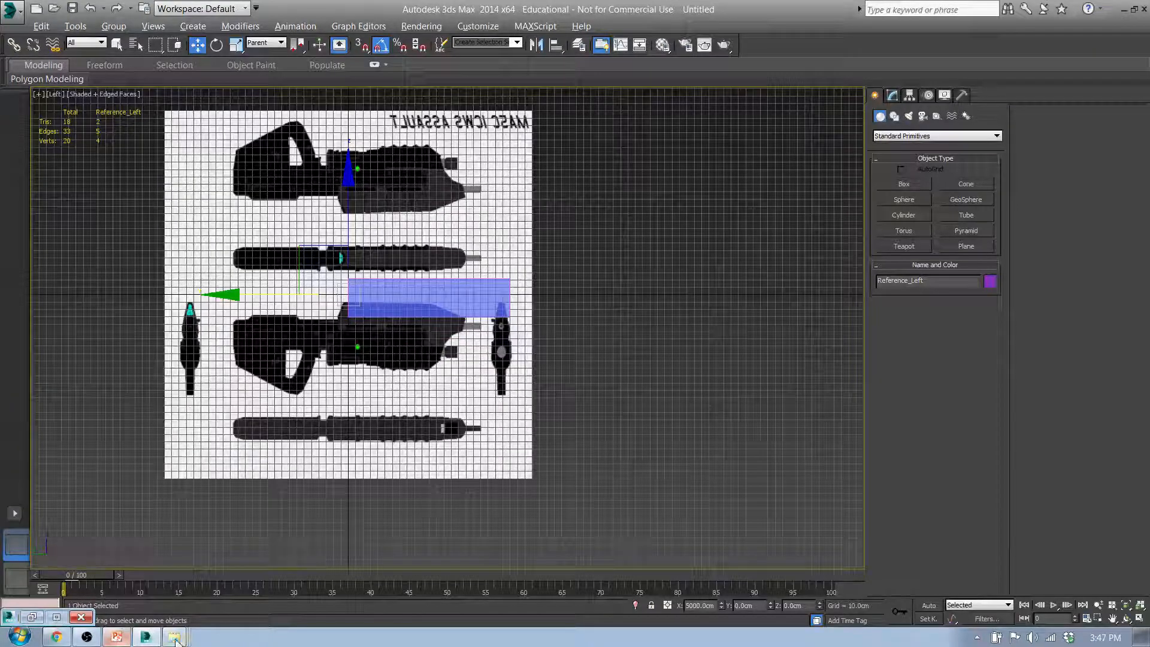
left_click(118, 643)
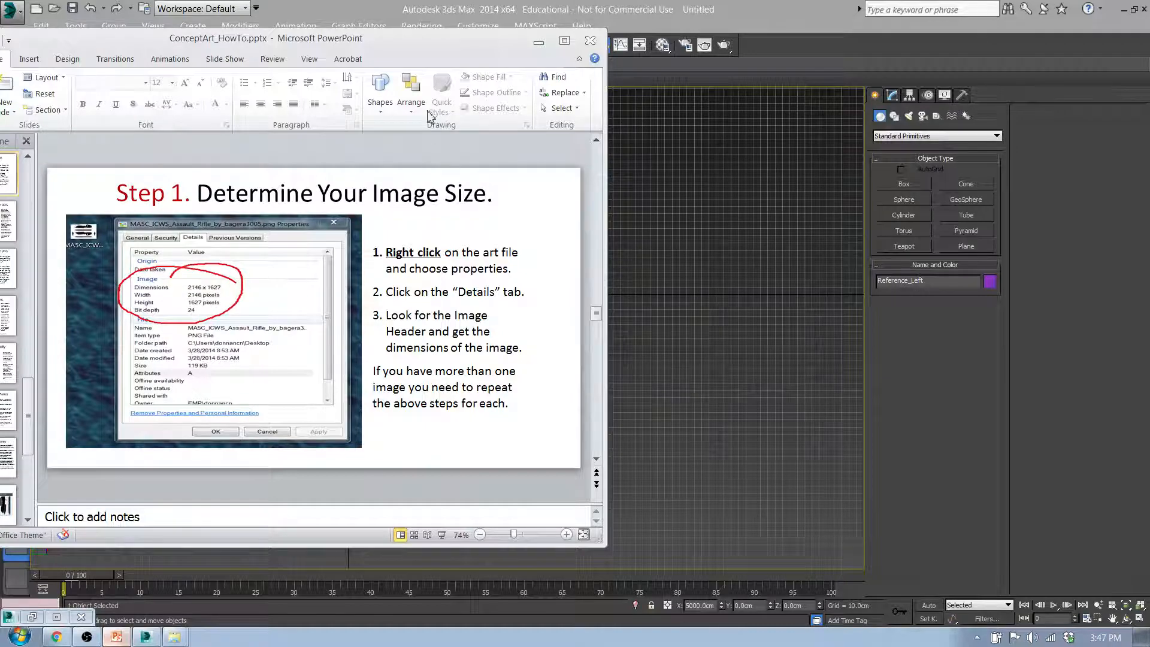
left_click(539, 41)
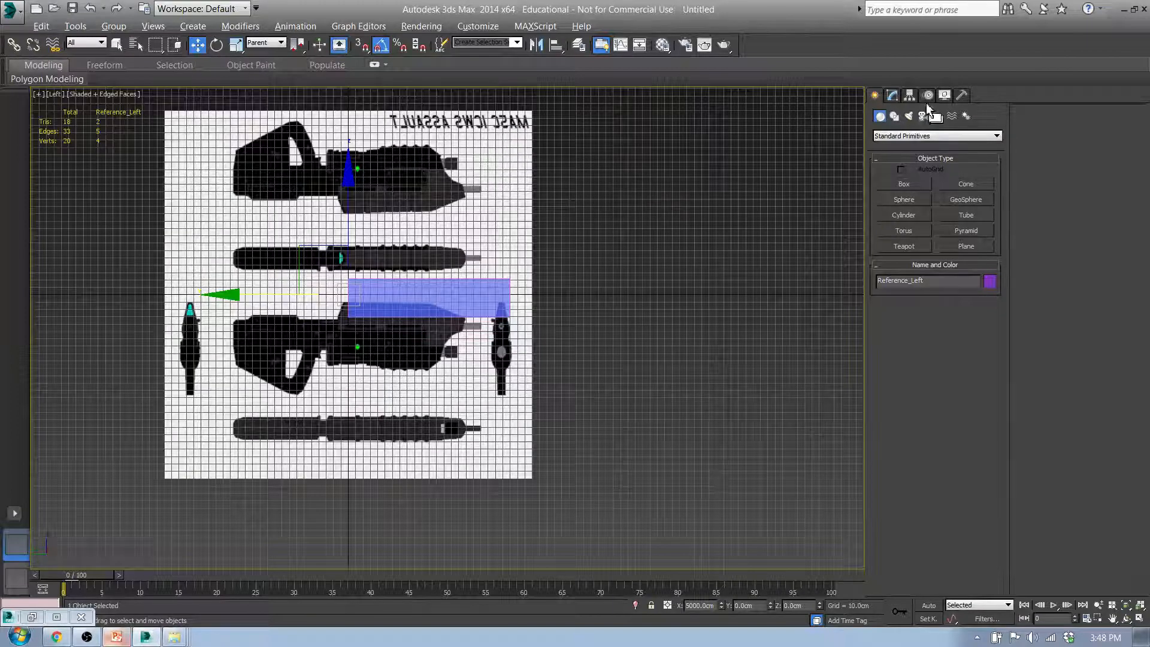
left_click(892, 96)
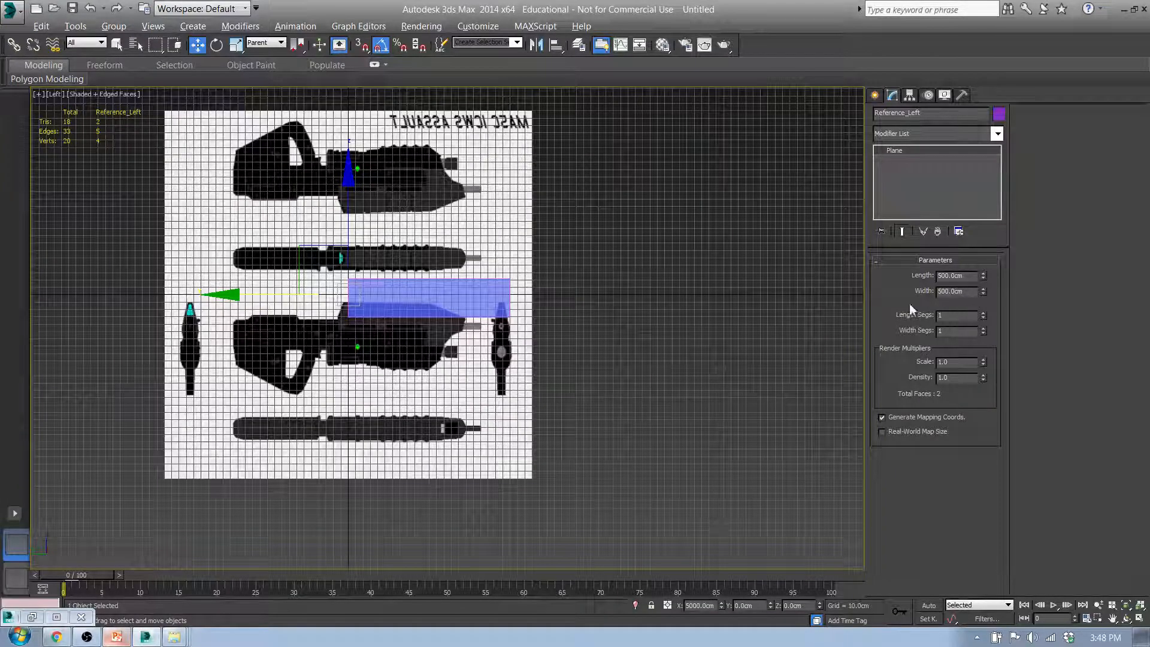
left_click_drag(0, 103, 0, 102)
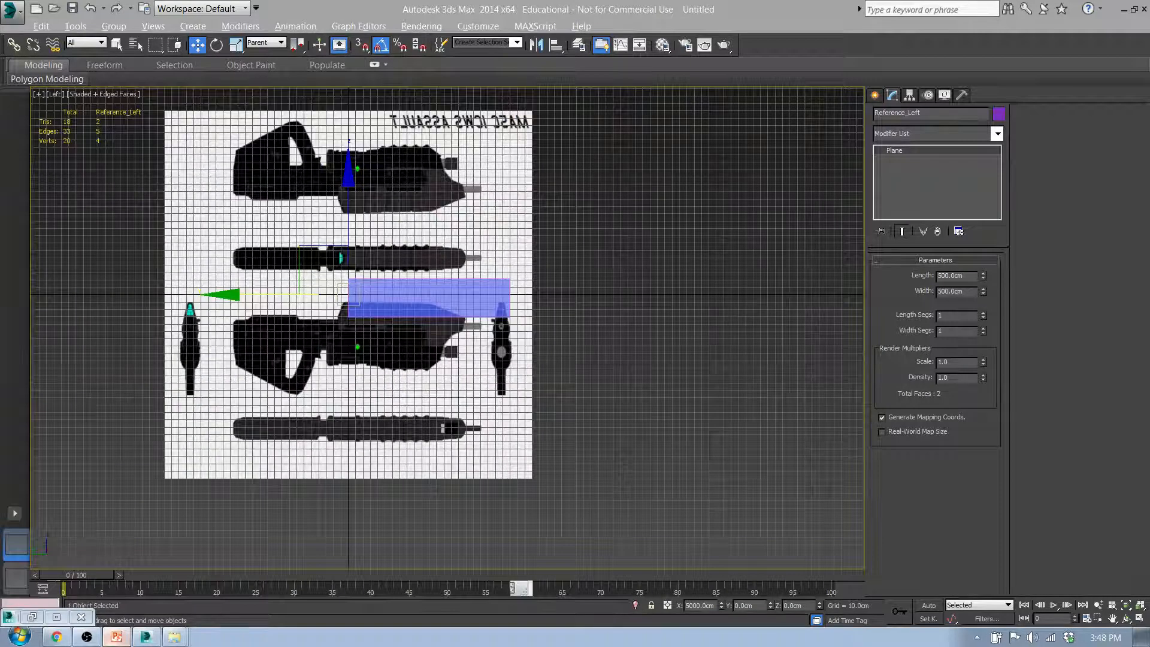
left_click_drag(0, 89, 390, 88)
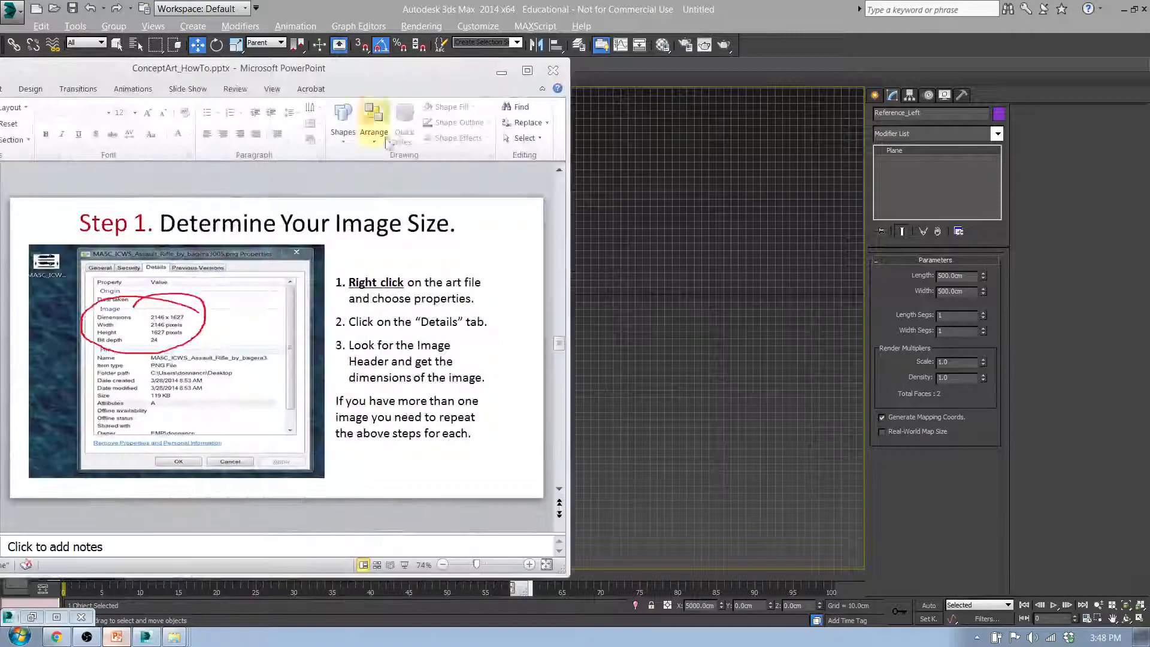
Set the Reference_Left plane's length to 2146 cm and its width to 1627 cm.
left_click(956, 275)
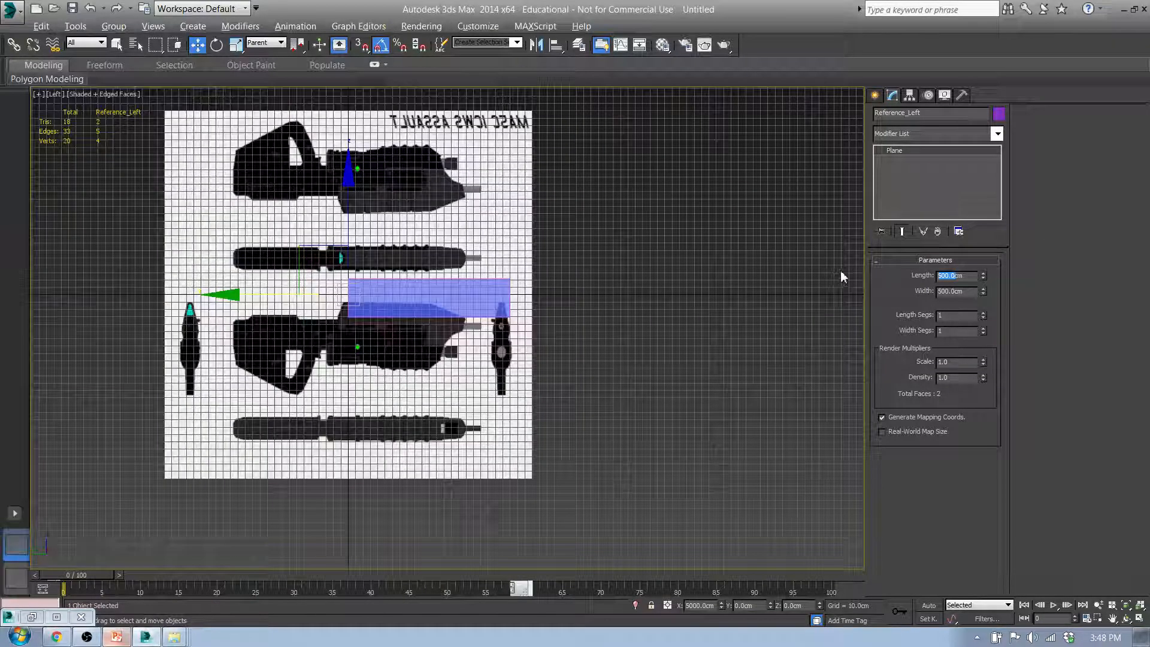
type("2146")
key("alt+Tab")
left_click_drag(94, 77, 0, 75)
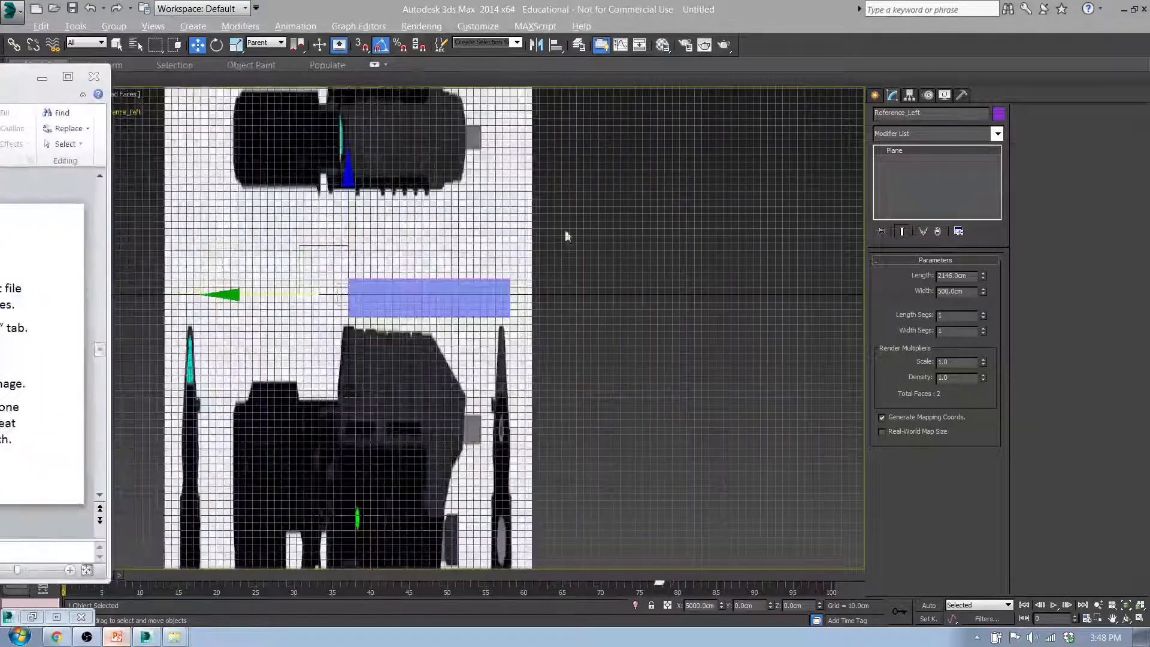
left_click_drag(955, 293, 882, 292)
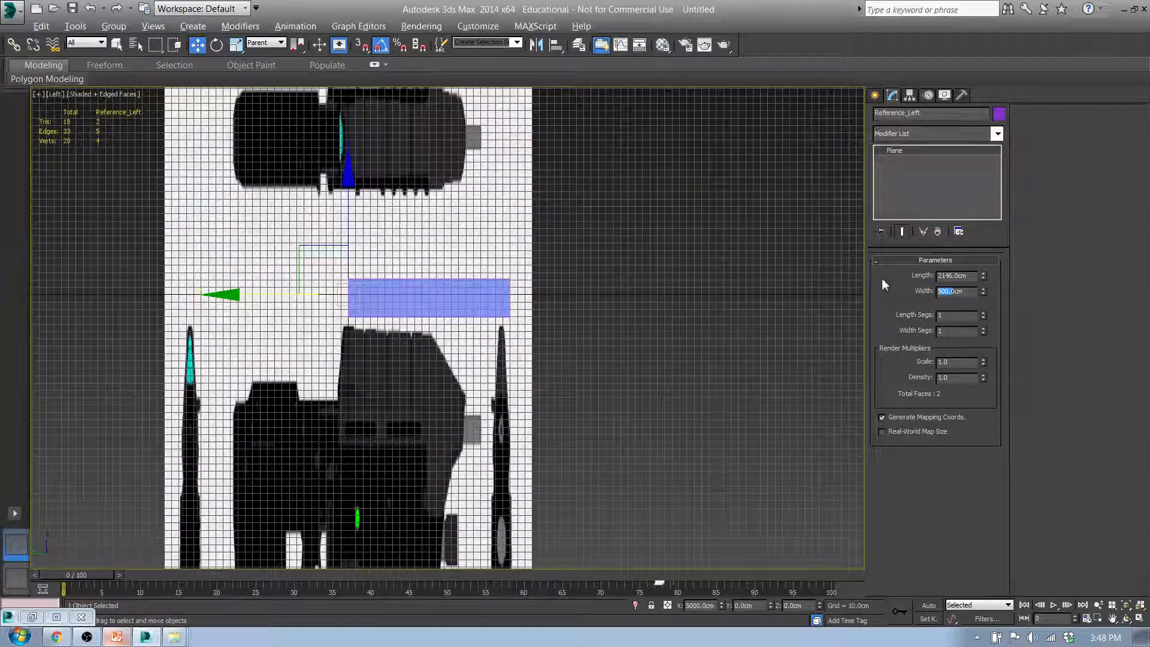
type("1062")
type("7.0")
key("Return")
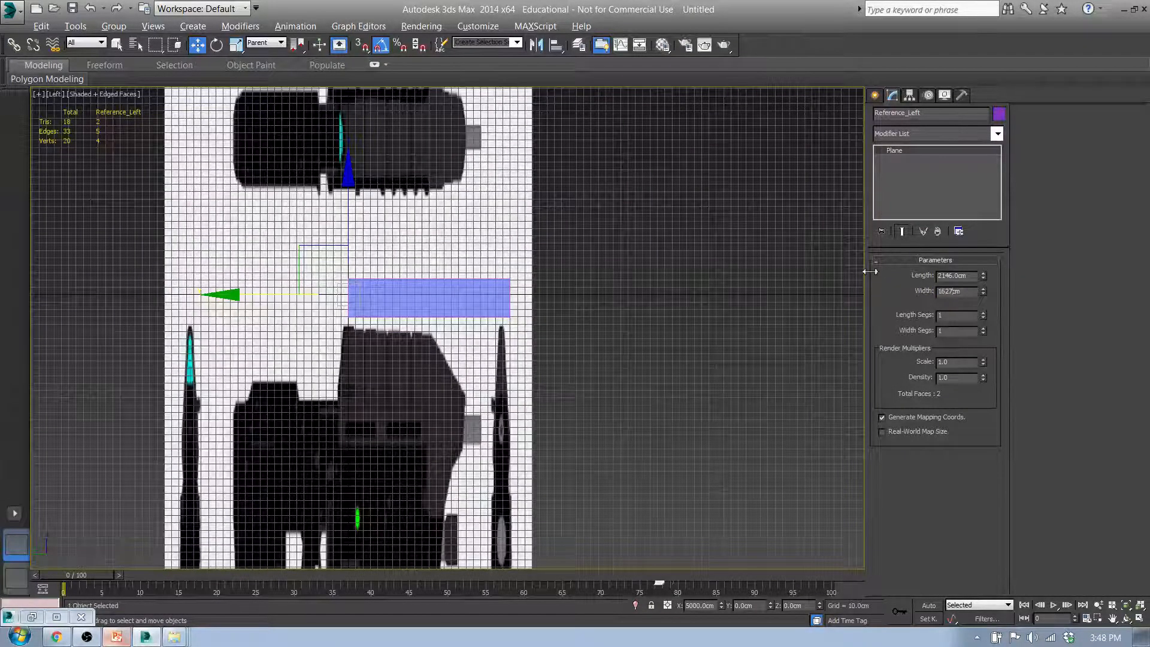
Check the resized plane's proportions against the image width and height on the PowerPoint Step 1 slide.
scroll(431, 307, "down", 5)
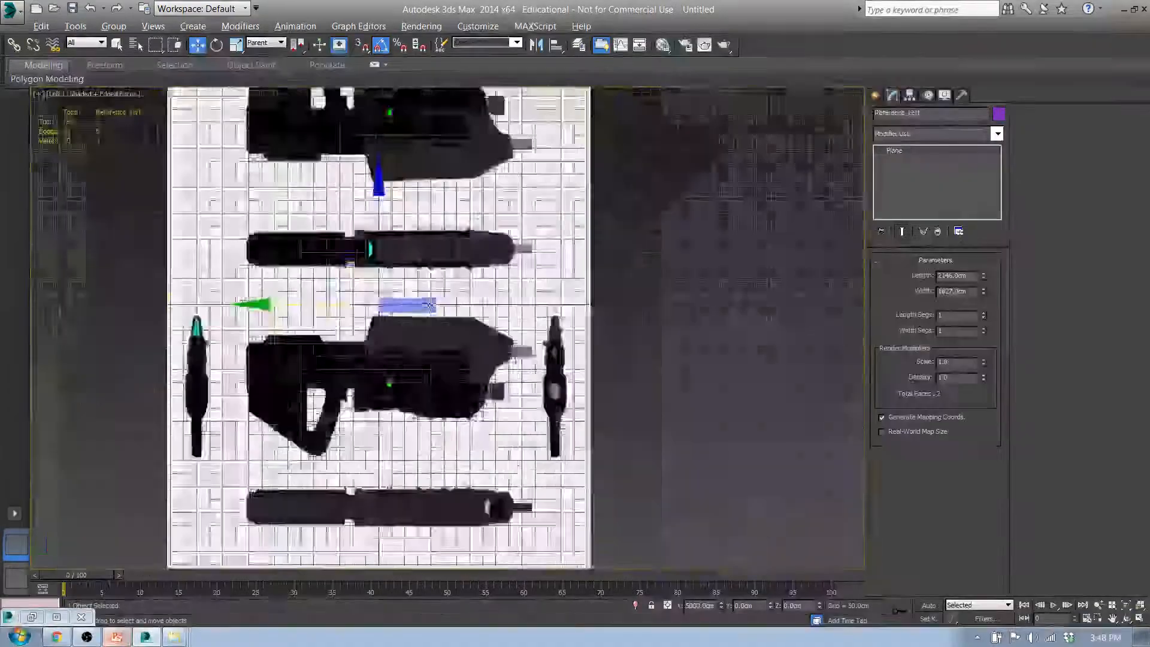
scroll(442, 292, "up", 2)
middle_click_drag(424, 304, 531, 339)
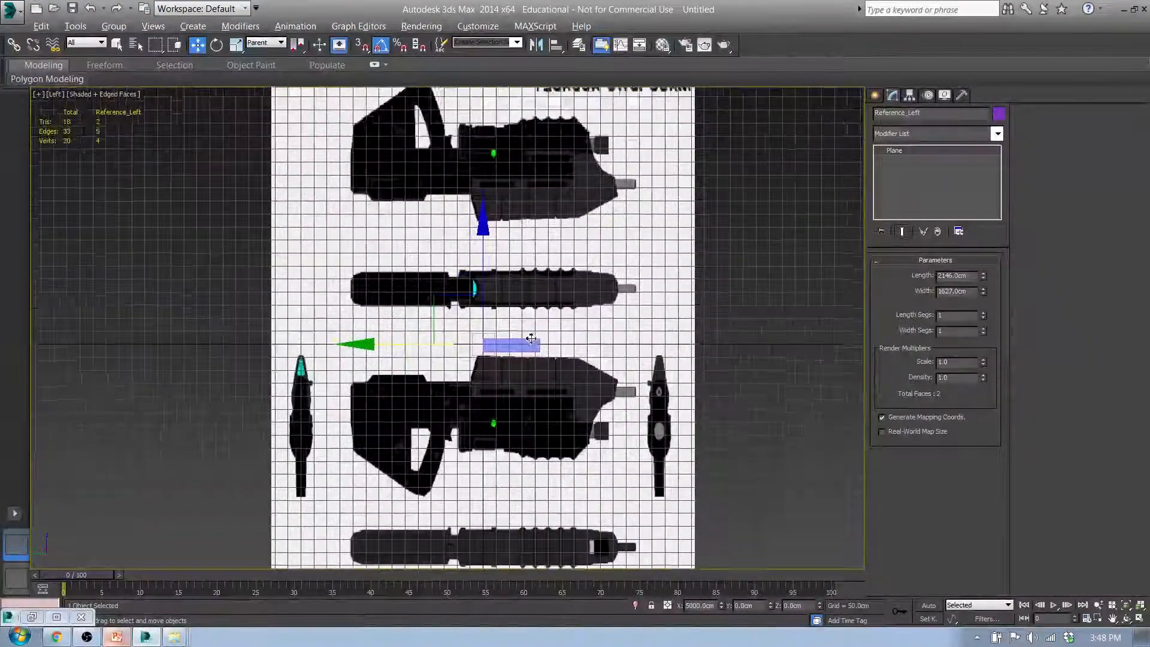
scroll(531, 339, "down", 2)
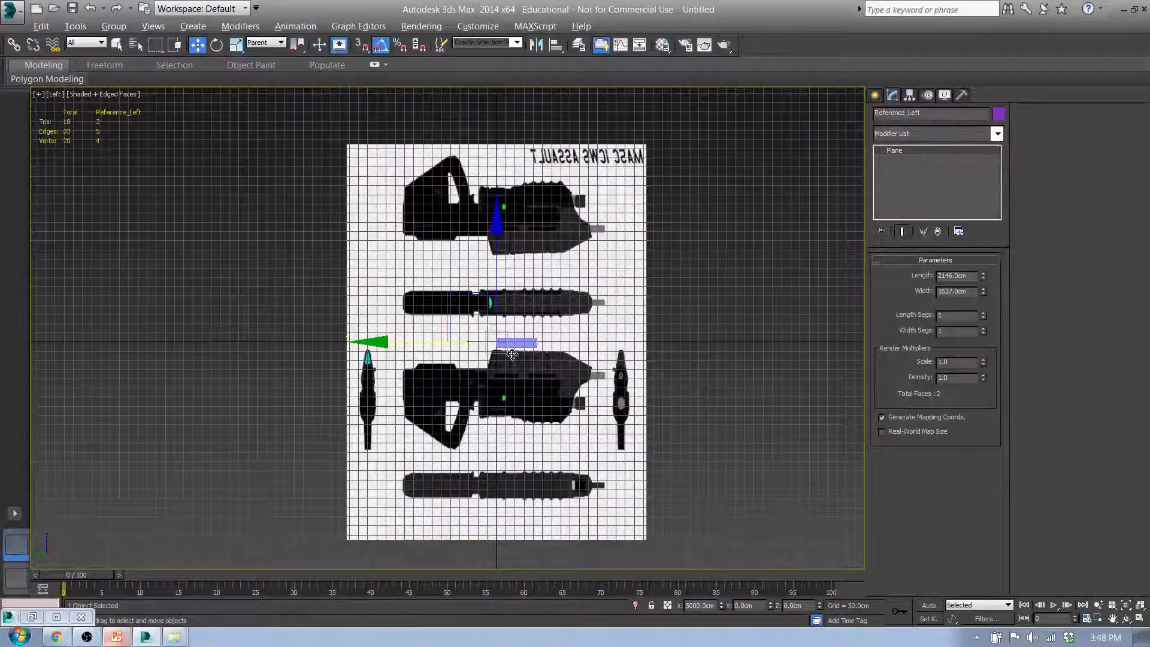
left_click(117, 636)
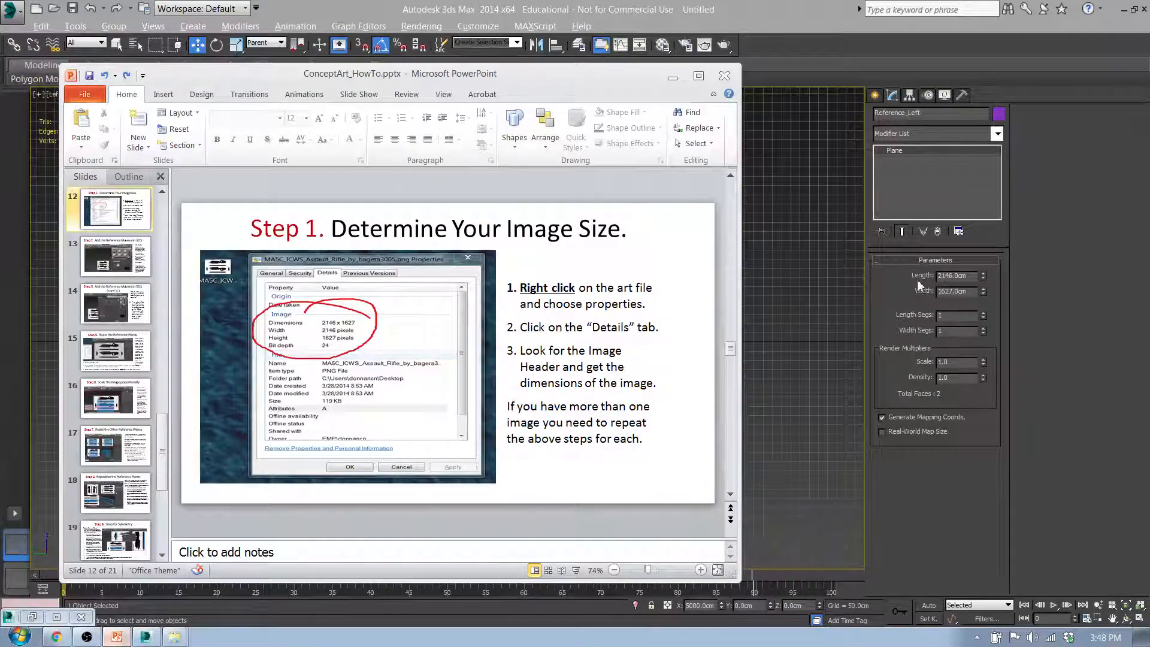
left_click(673, 76)
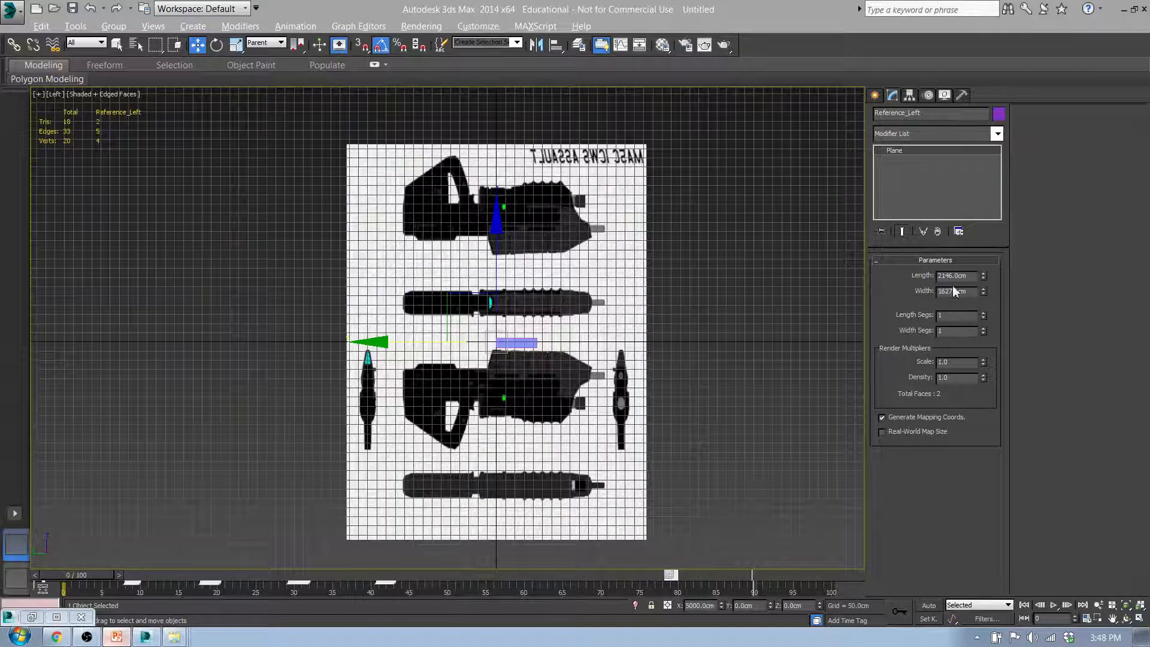
Set the Reference_Left plane's length to 1627 cm and its width to 2146 cm.
left_click_drag(954, 291, 861, 289)
key("ctrl+c")
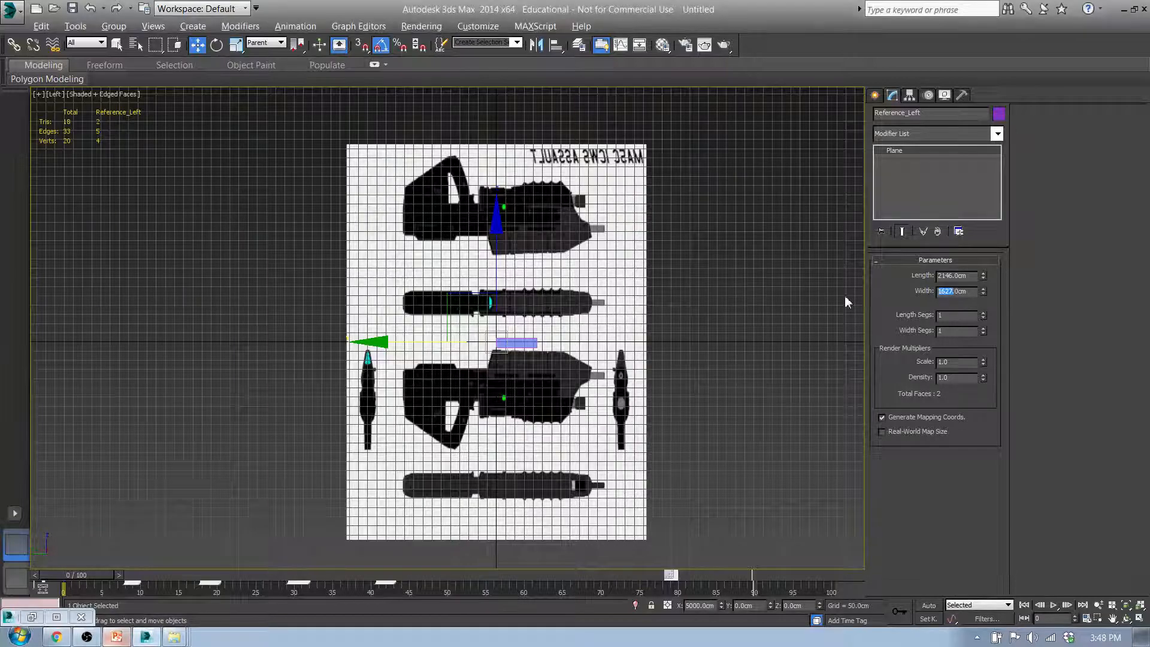
left_click_drag(953, 275, 858, 281)
key("ctrl+v")
left_click_drag(956, 291, 935, 292)
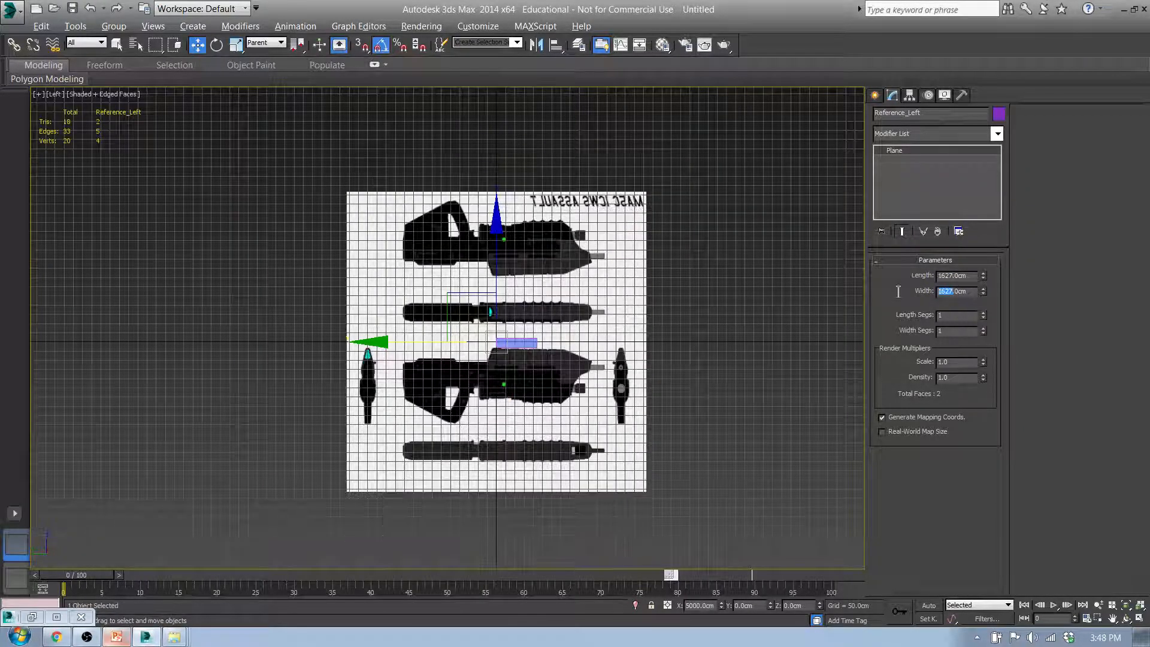
type("2146")
key("Return")
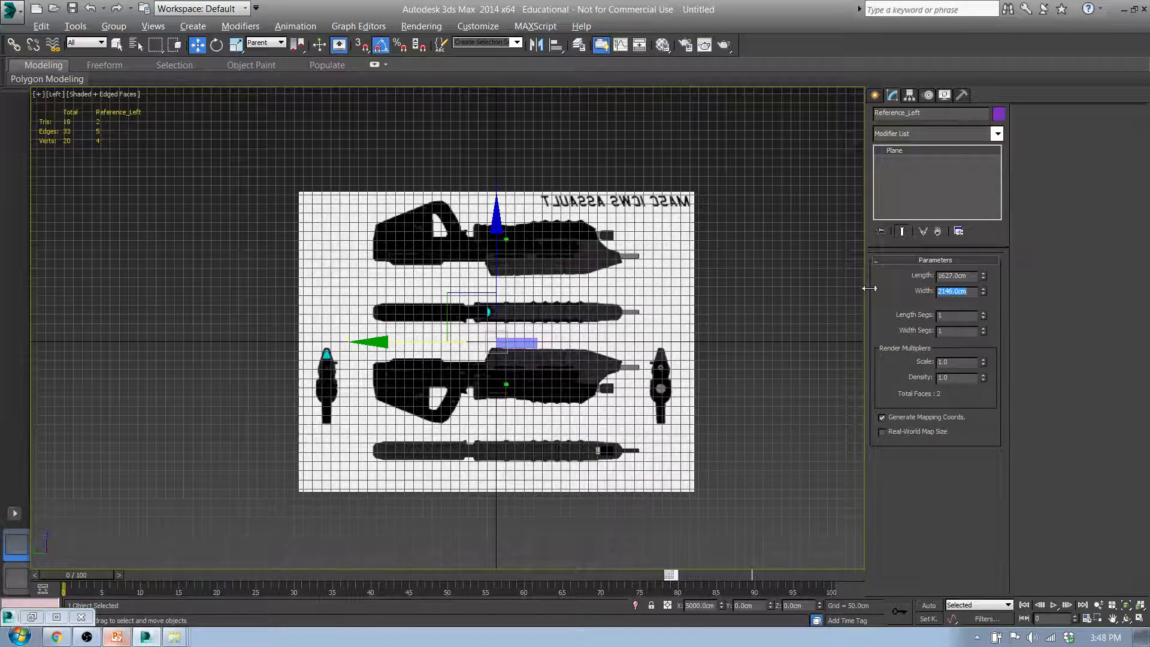
Consult the Step 3 Make a Starting Box slide in the ConceptArt_HowTo PowerPoint presentation.
left_click_drag(0, 101, 359, 87)
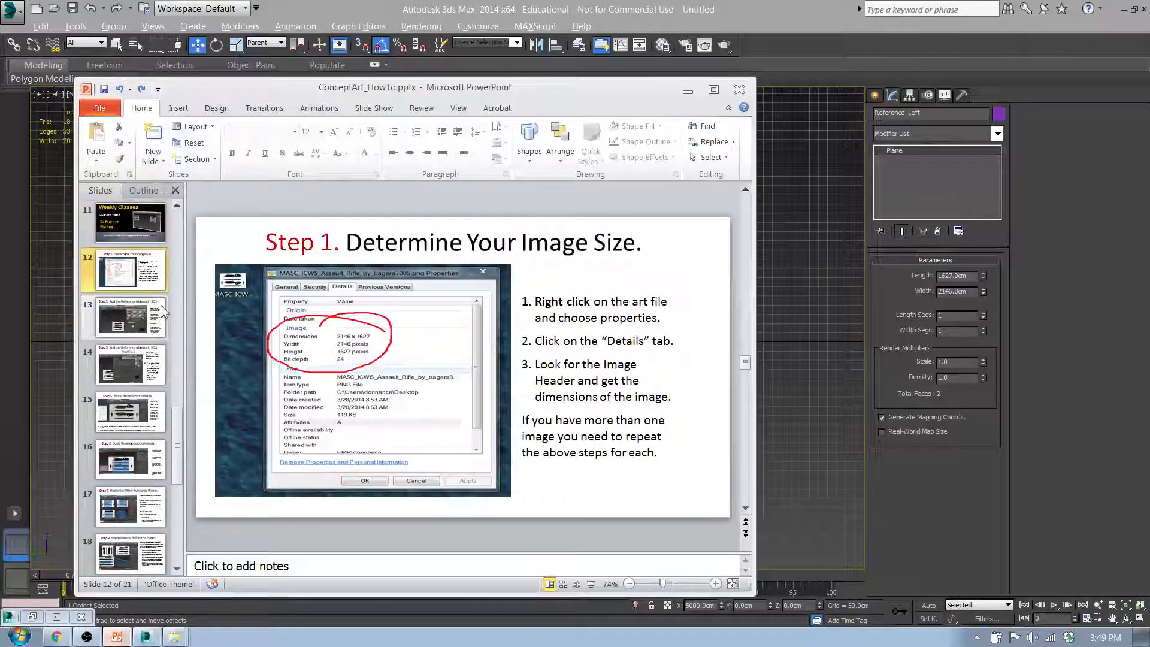
scroll(153, 293, "up", 3)
left_click(148, 278)
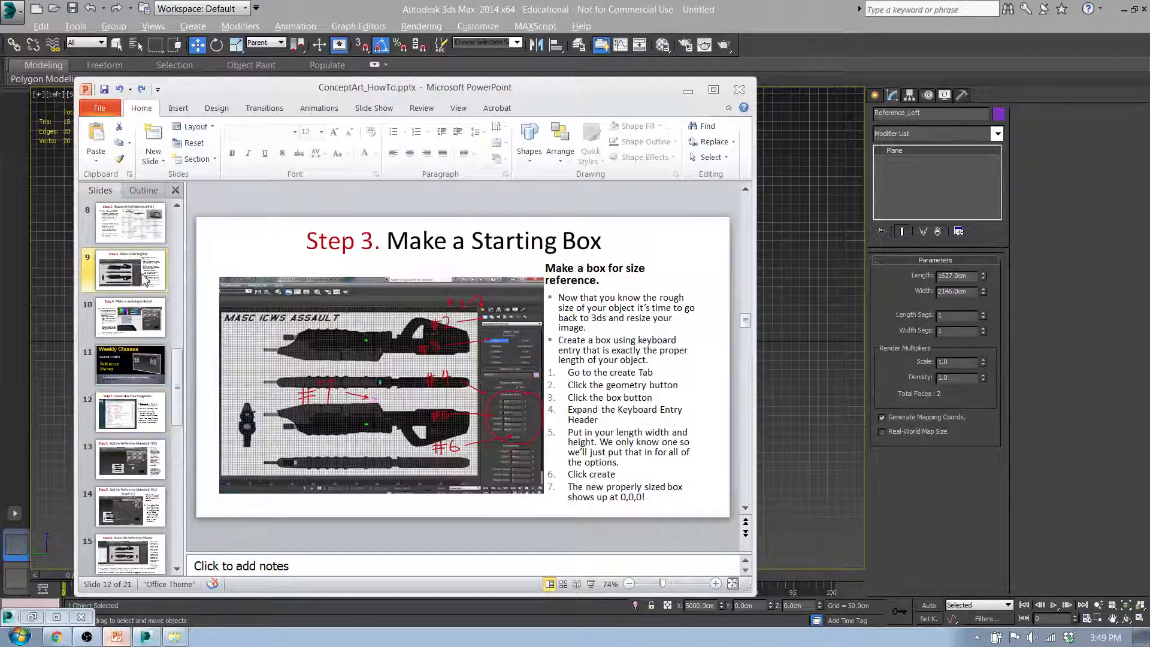
left_click(495, 108)
left_click_drag(603, 98, 0, 72)
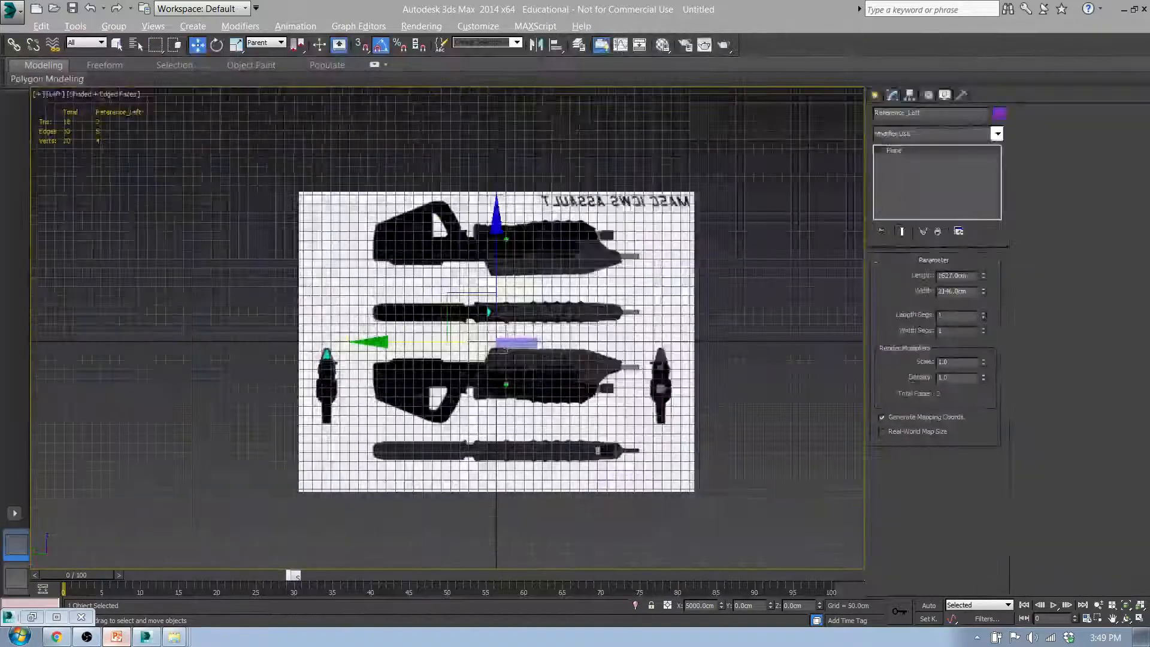
Select the Model box and compare its size with the rifle drawings on the reference plane.
left_click(537, 345)
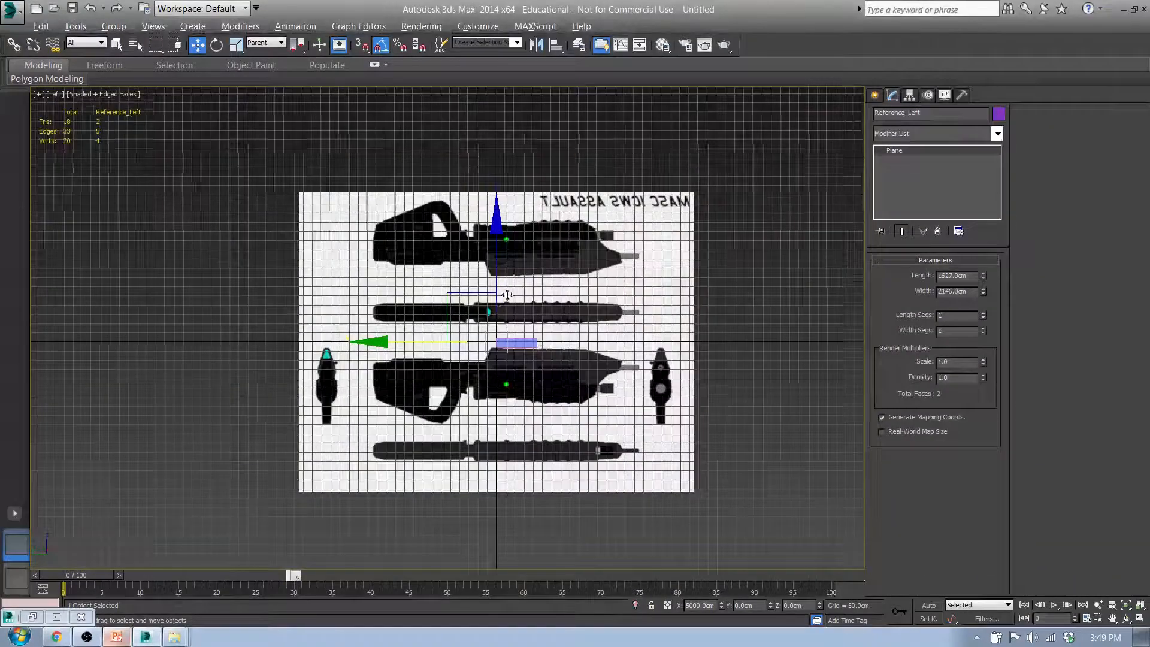
scroll(504, 298, "up", 5)
scroll(493, 276, "down", 3)
scroll(492, 275, "up", 6)
scroll(492, 275, "down", 6)
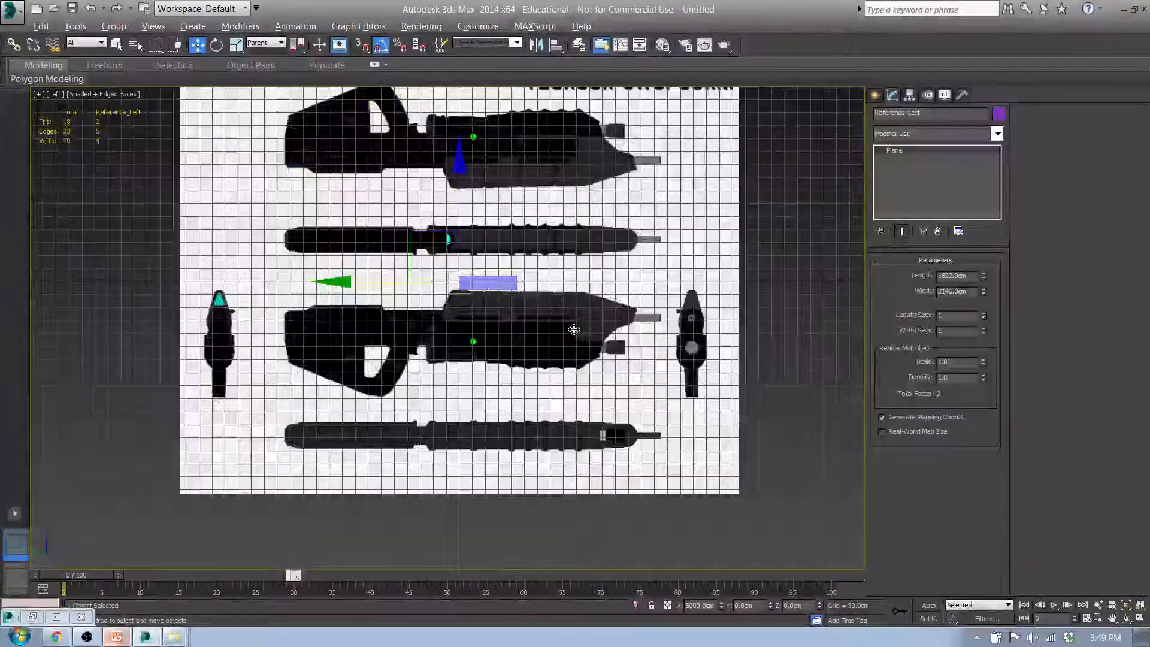
left_click(488, 282)
scroll(489, 283, "up", 10)
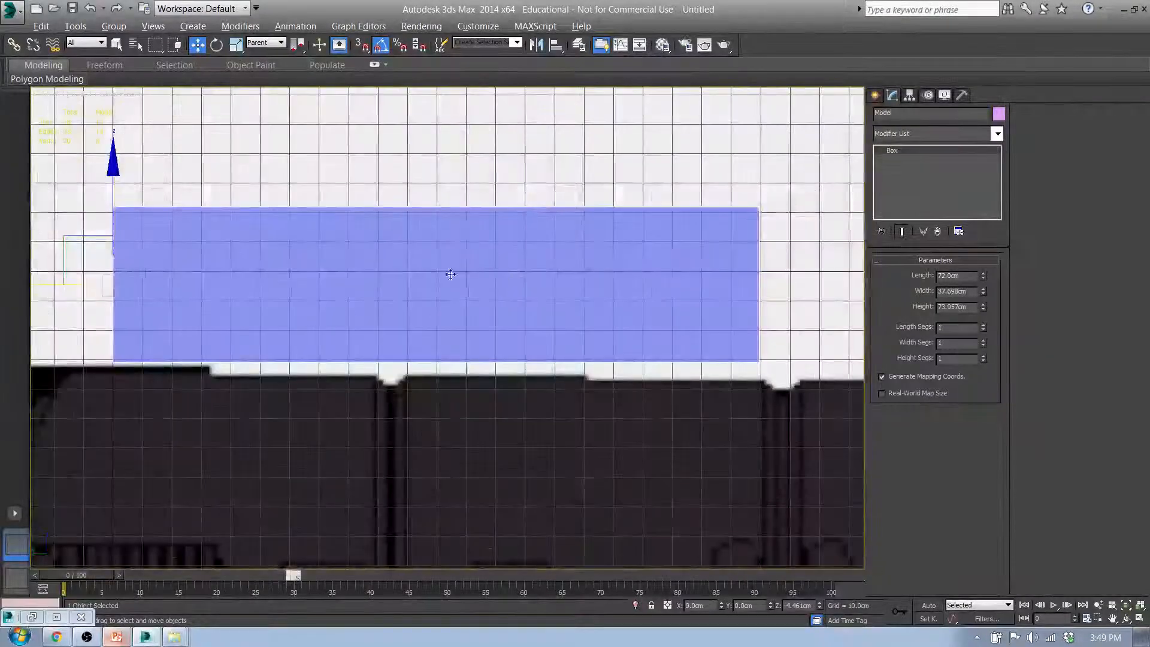
scroll(439, 256, "down", 3)
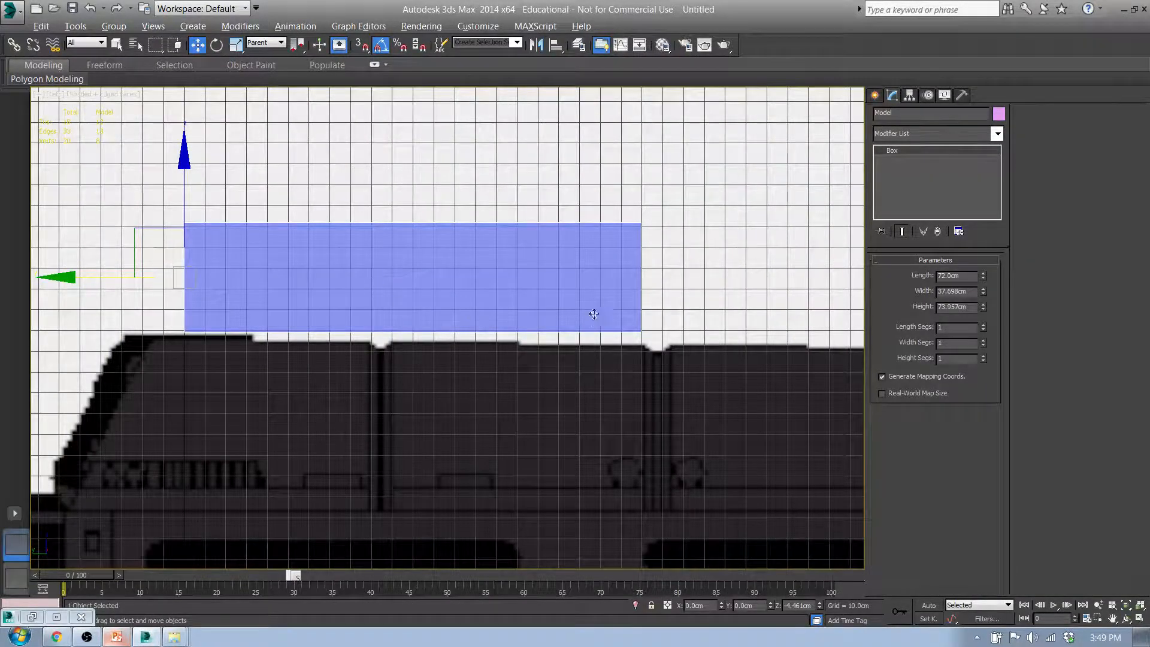
scroll(603, 313, "down", 8)
Reselect the Reference_Left plane and examine the full rifle image around the Model box.
left_click(551, 254)
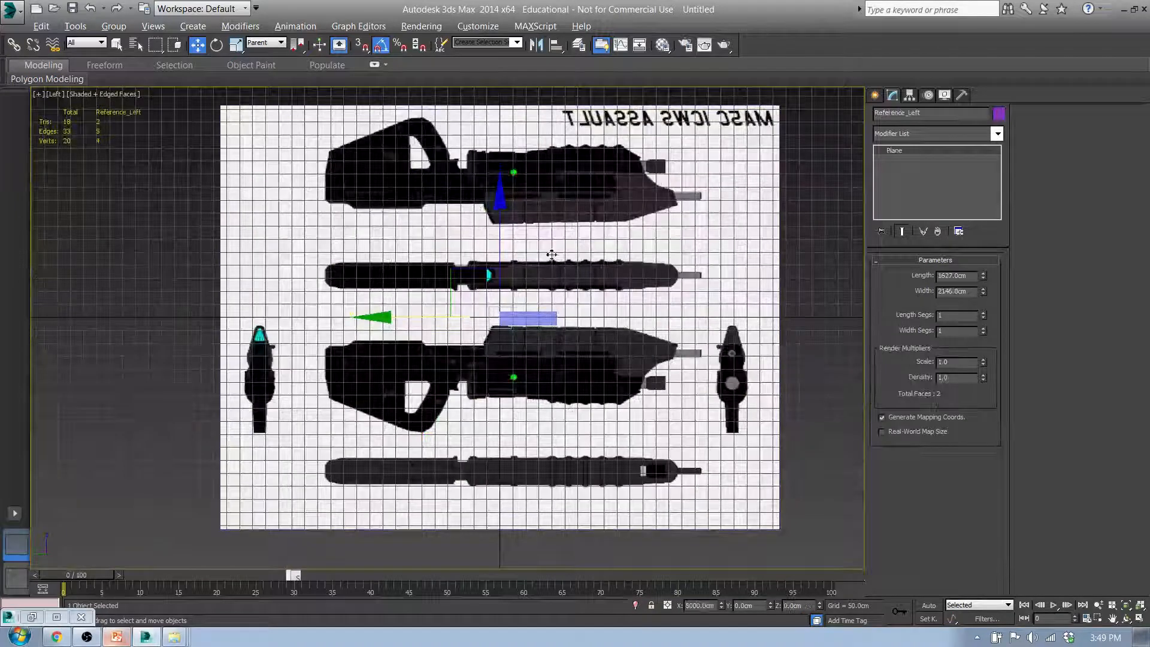
scroll(555, 251, "up", 1)
scroll(509, 270, "down", 2)
scroll(486, 317, "up", 6)
scroll(487, 317, "down", 6)
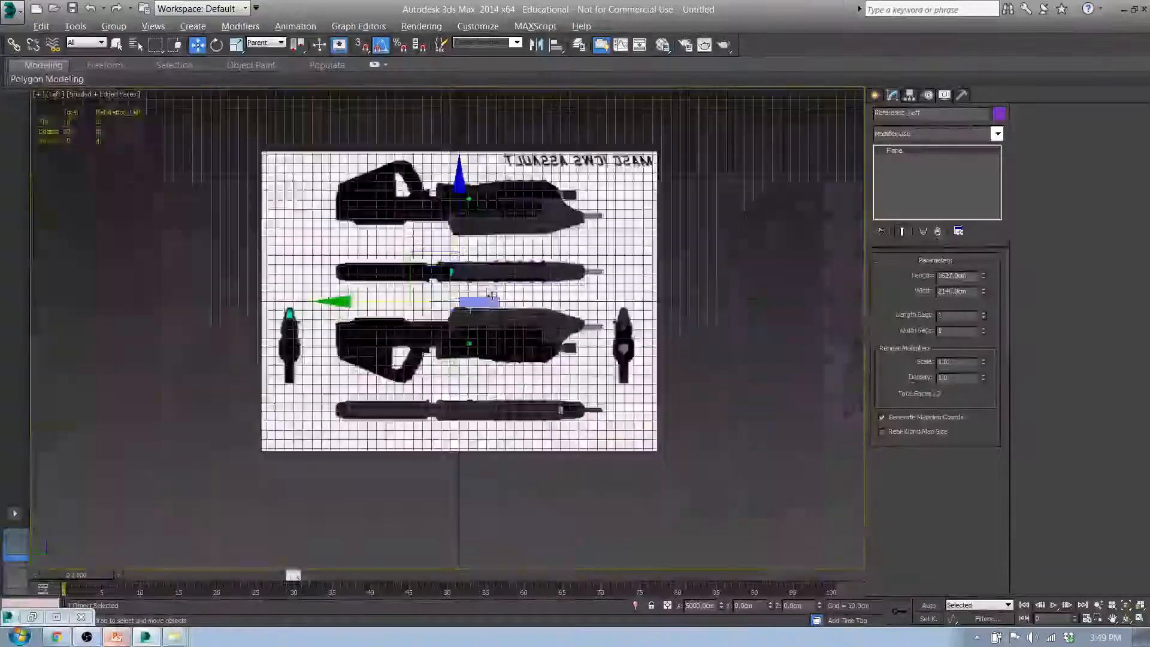
mouse_move(558, 270)
middle_mouse_down()
mouse_move(521, 285)
mouse_move(560, 291)
middle_mouse_up()
middle_click_drag(518, 351, 507, 336)
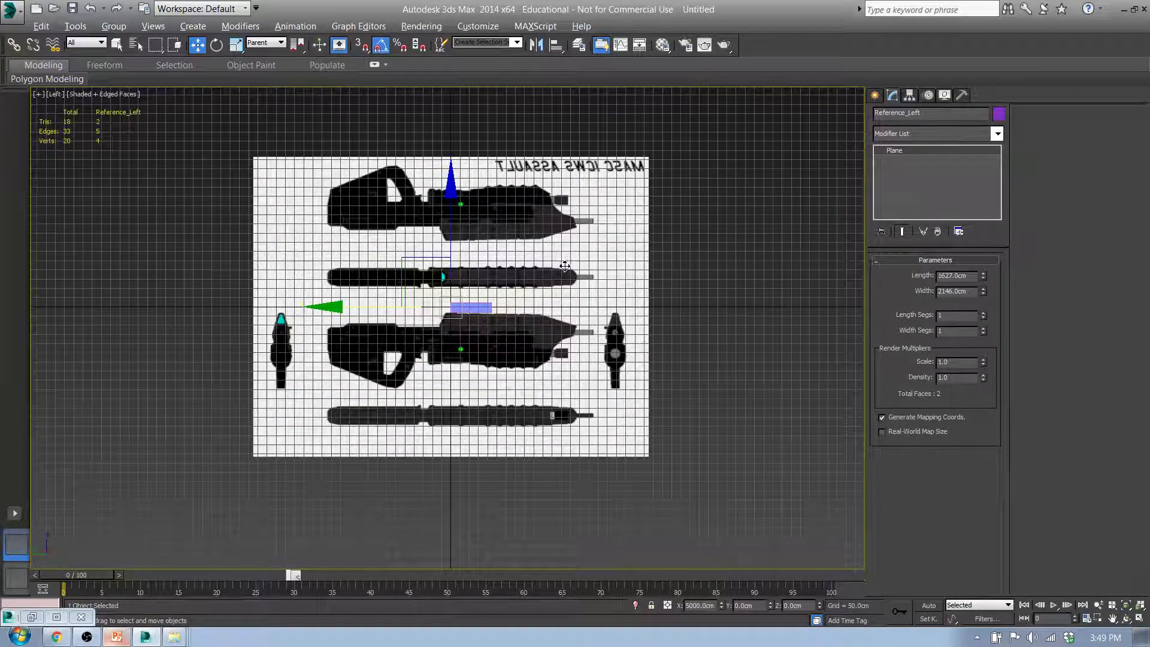
Apply the Reference_Mat material to the Reference_Front plane in the front view.
mouse_move(448, 425)
middle_mouse_down()
mouse_move(445, 458)
mouse_move(430, 404)
mouse_move(433, 417)
middle_mouse_up()
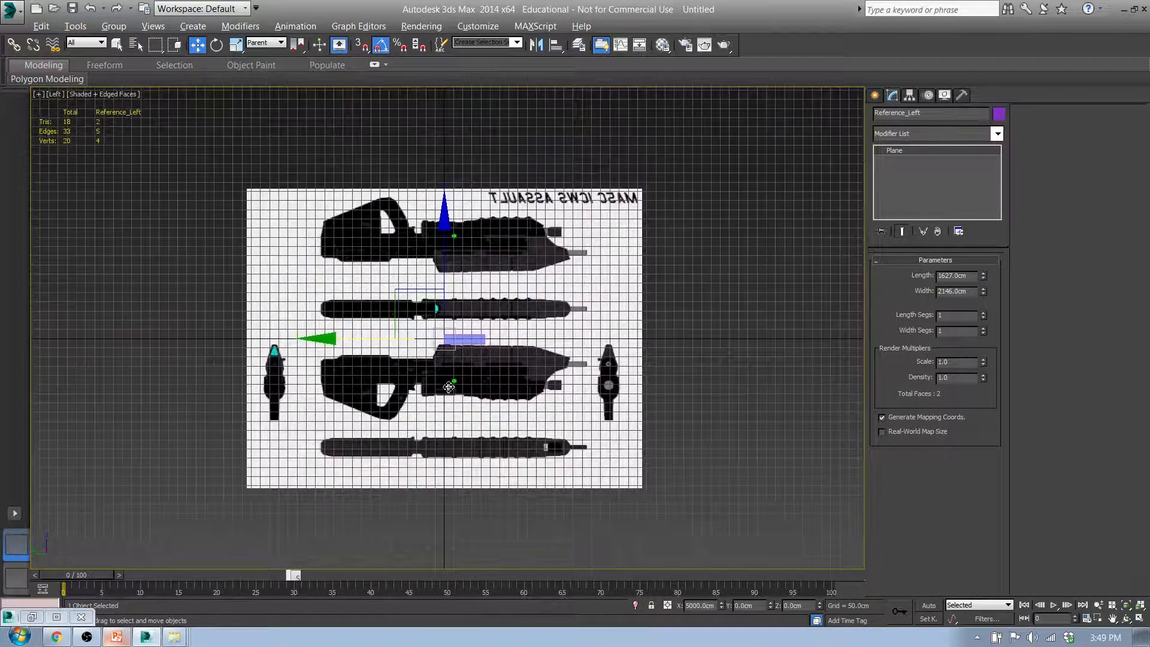
key("f")
scroll(383, 345, "down", 5)
scroll(389, 335, "up", 3)
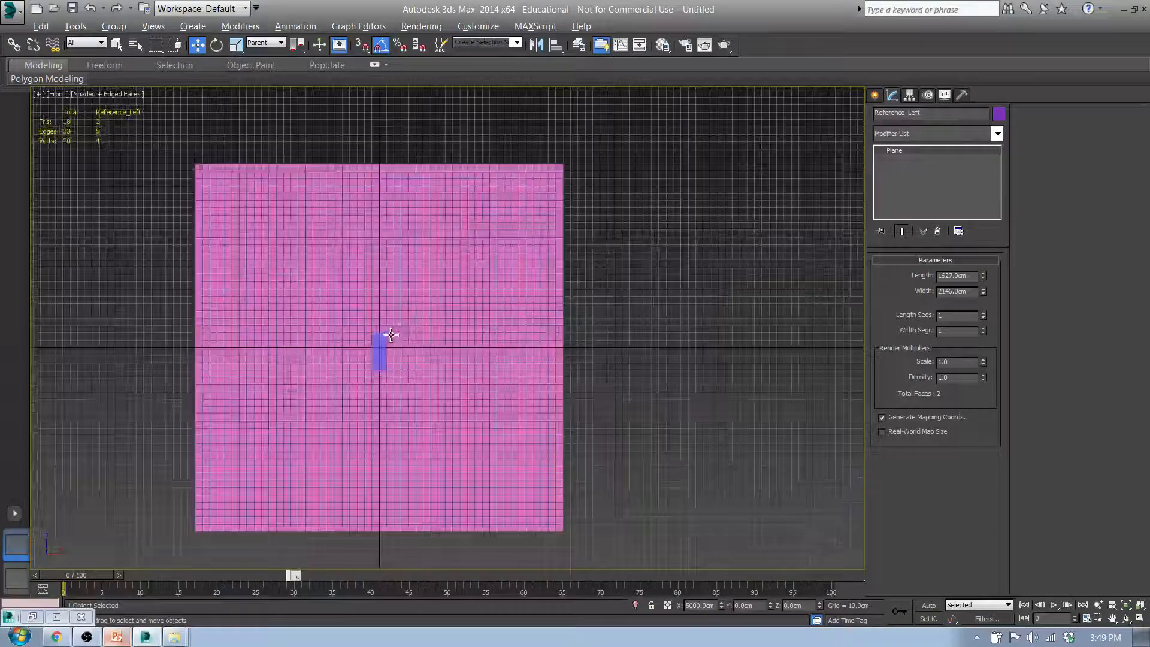
left_click(661, 45)
left_click_drag(845, 136, 557, 219)
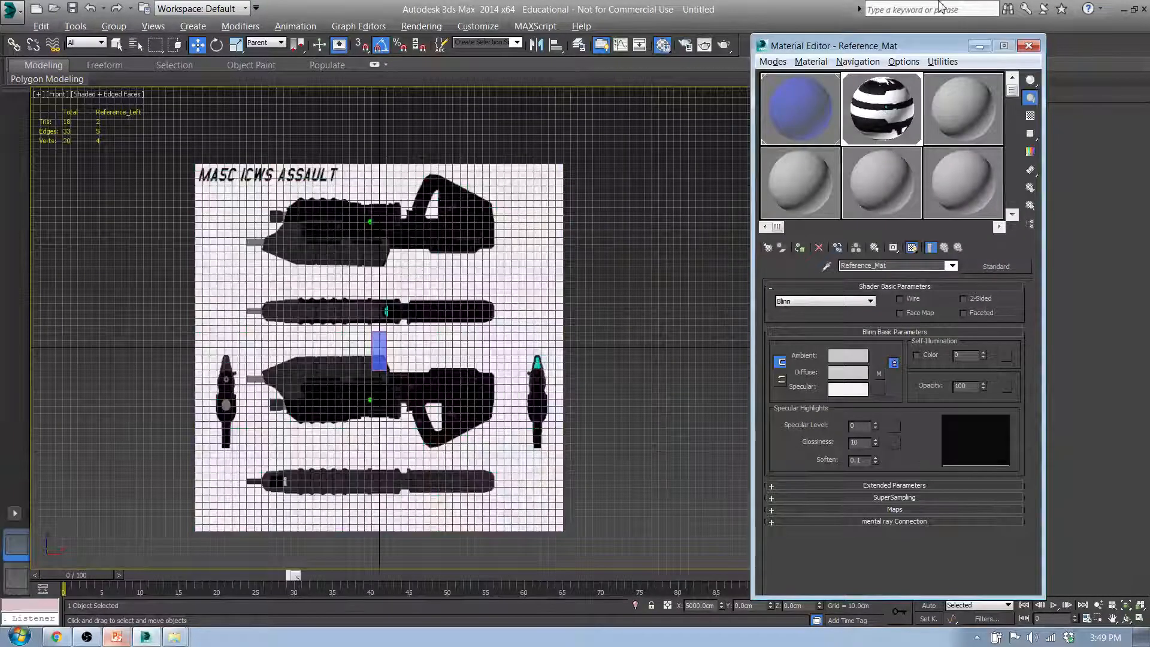
left_click_drag(934, 45, 748, 173)
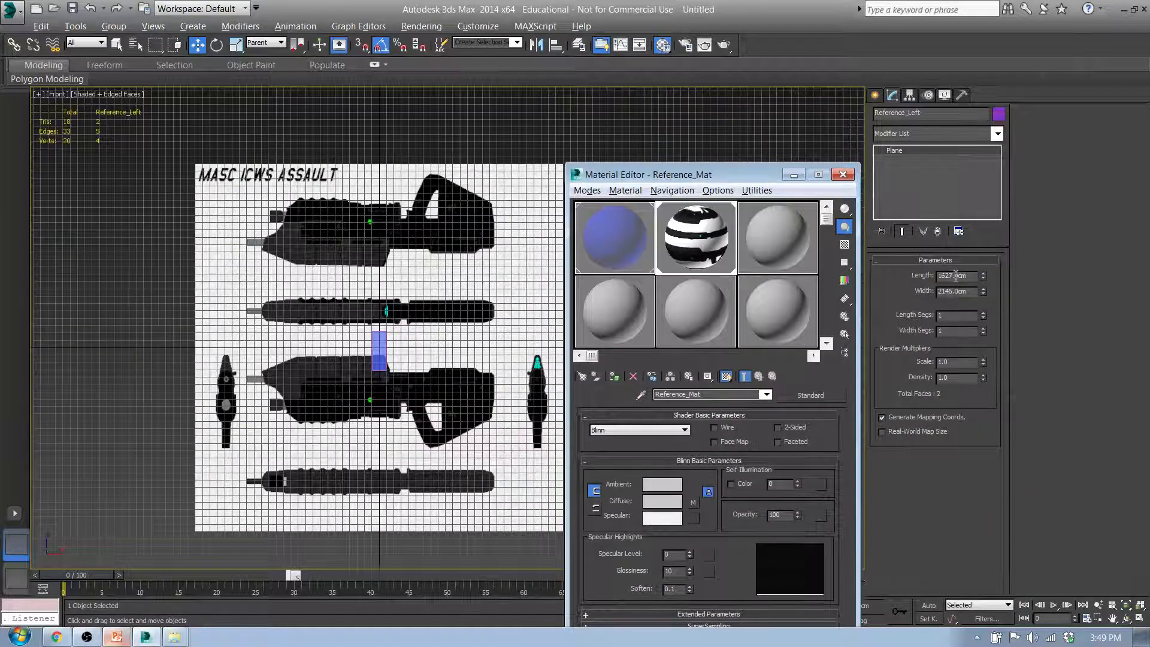
Set the Reference_Front plane's length to 1627 cm and its width to 2146 cm.
left_click(369, 259)
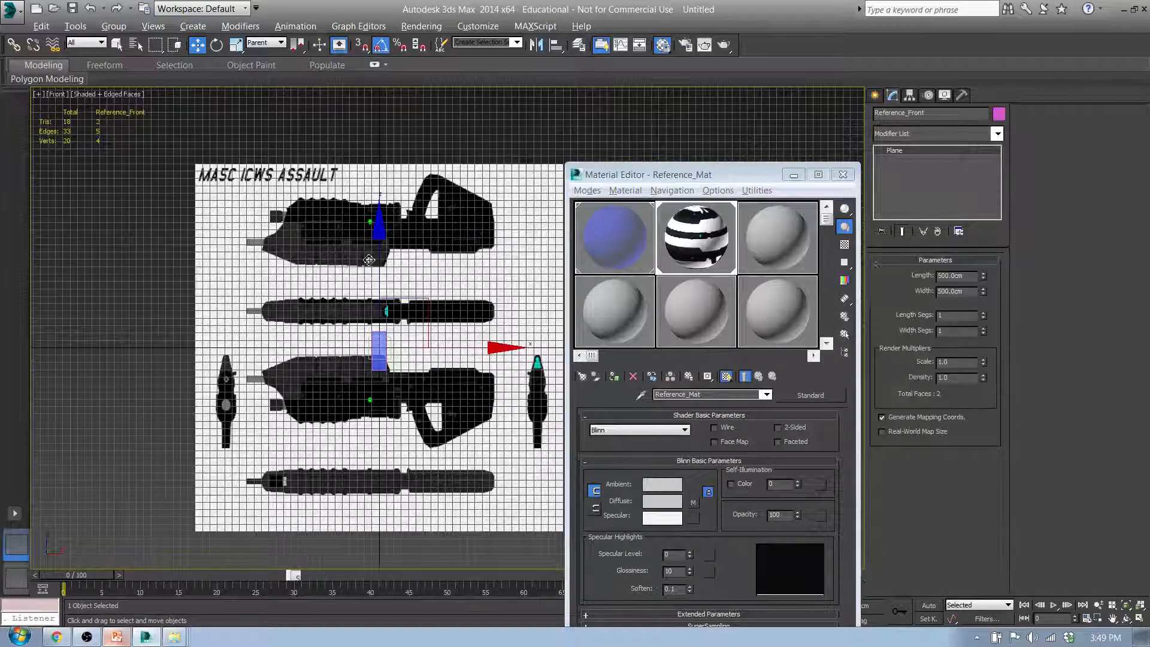
double_click(949, 275)
type("160")
key("Return")
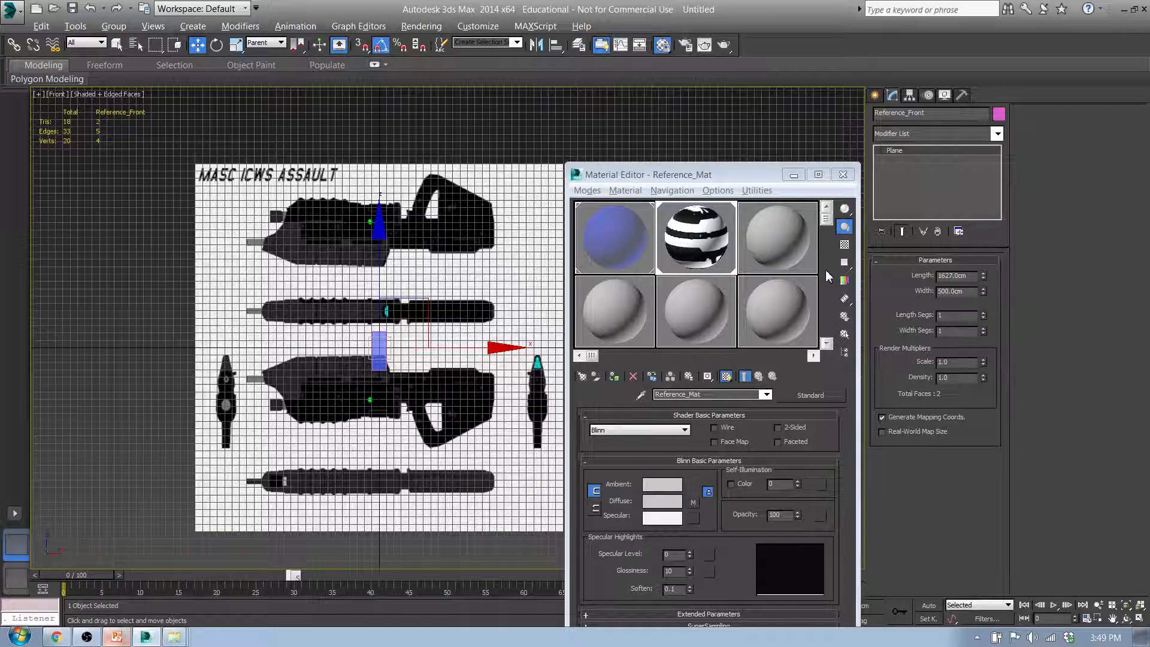
double_click(944, 292)
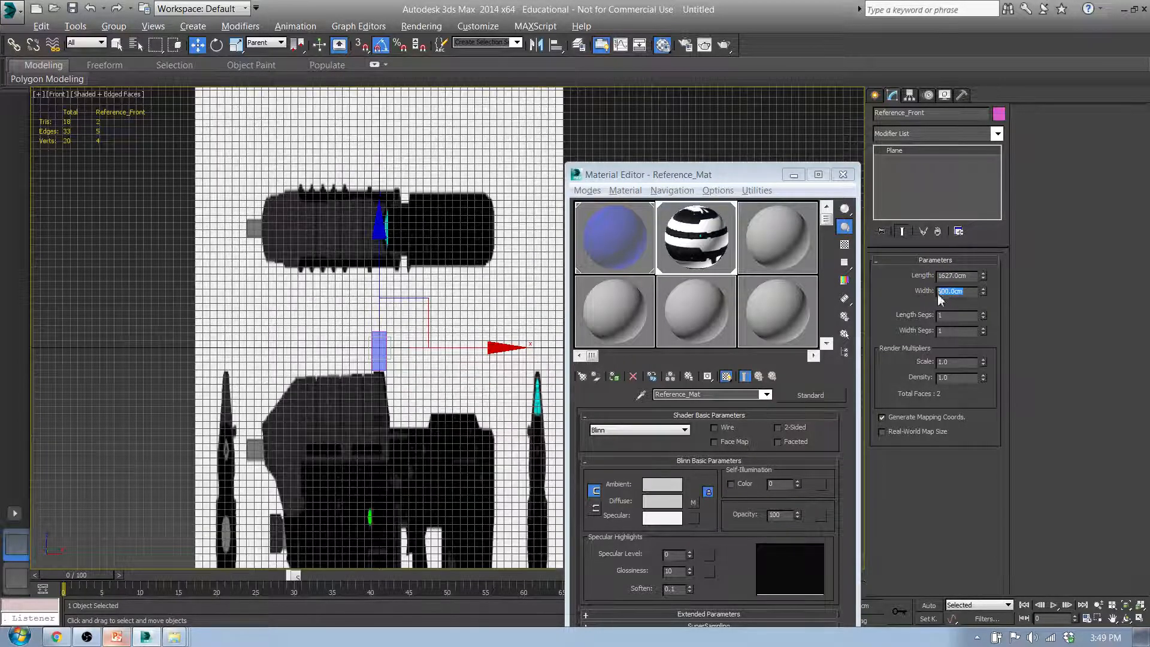
type("2146")
key("Return")
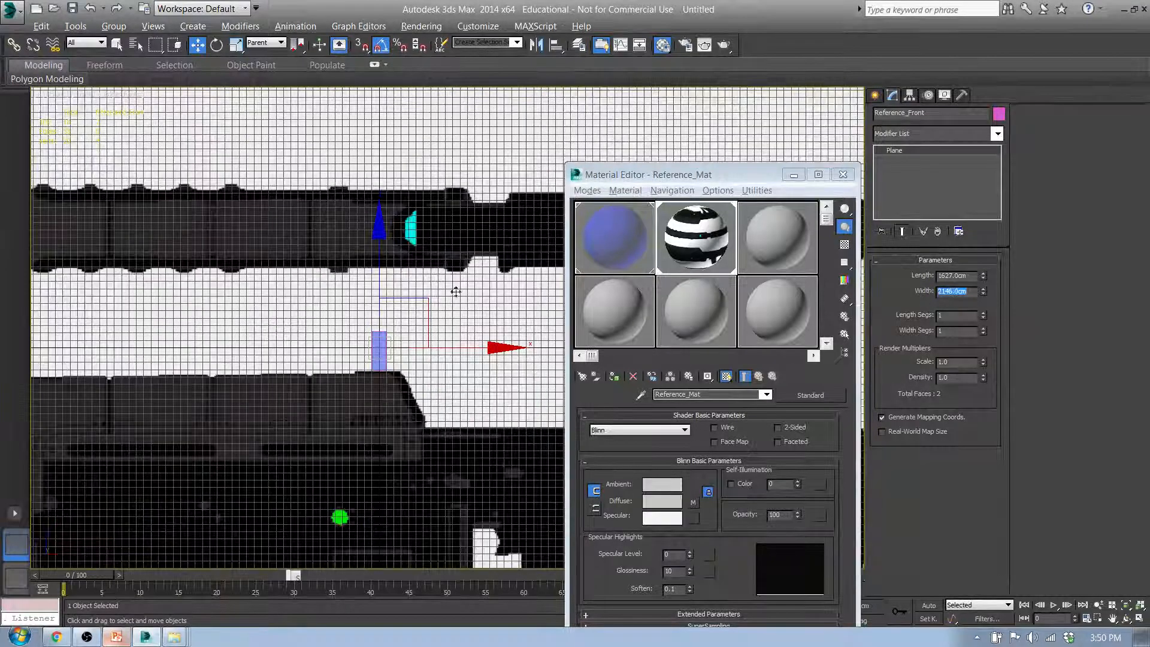
scroll(518, 279, "down", 5)
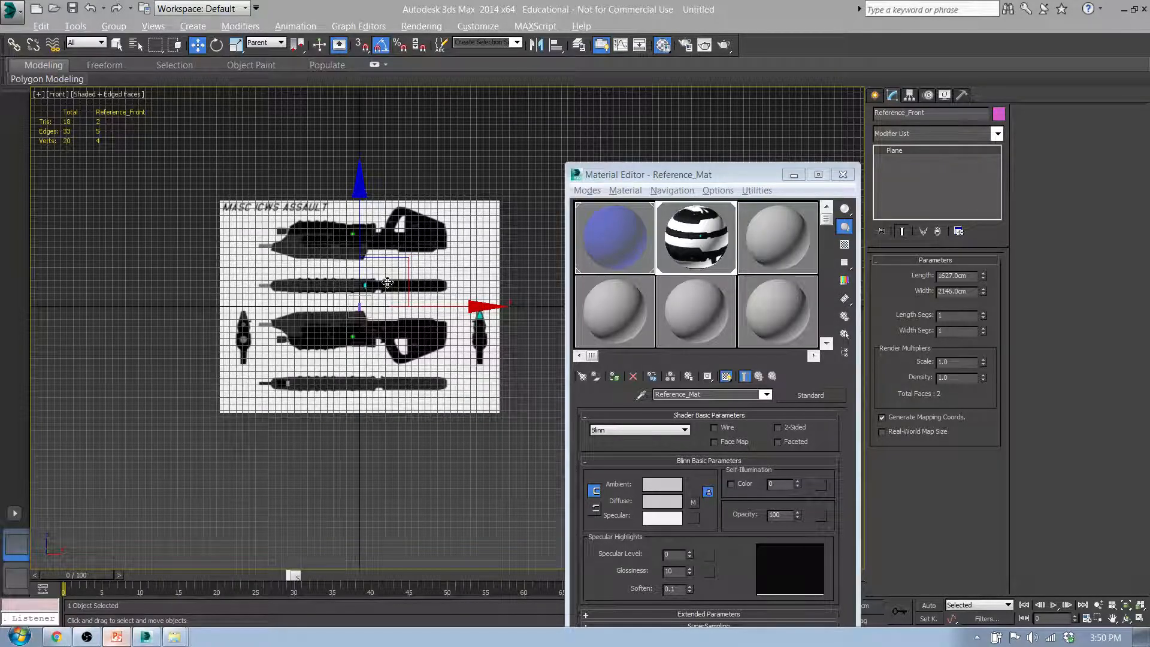
Apply the Reference_Mat material to the Reference_Top plane in the top view.
middle_click_drag(465, 304, 323, 322)
key("t")
scroll(323, 323, "down", 6)
left_click_drag(705, 246, 368, 219)
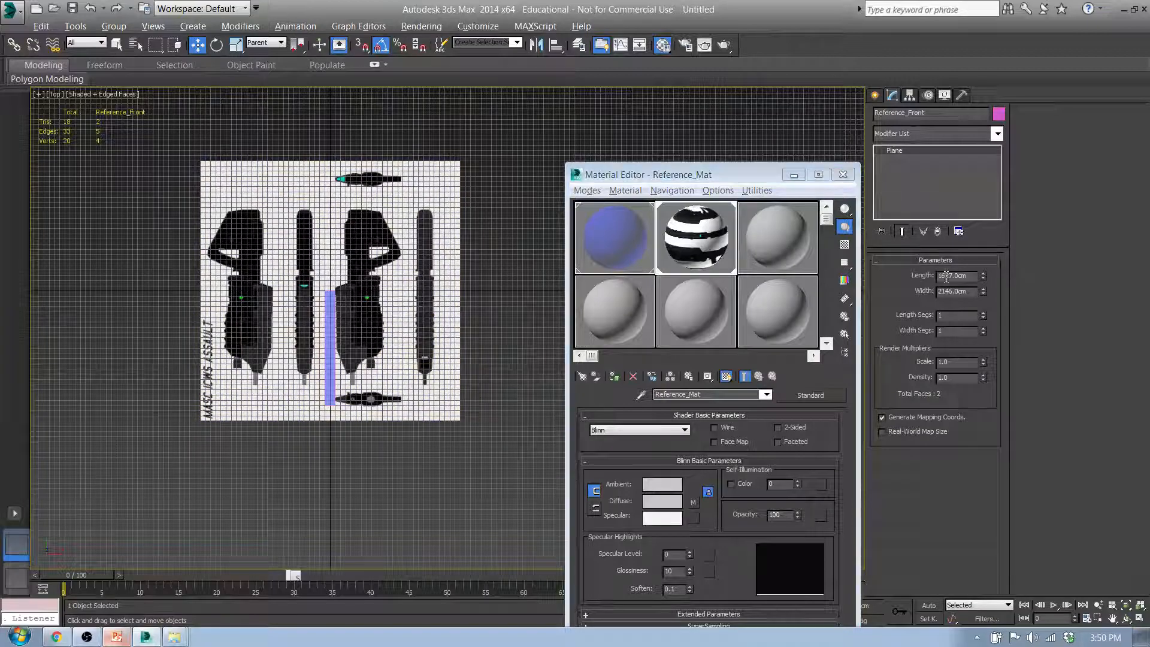
Set the Reference_Top plane's length to 1627 cm and its width to 2146 cm.
left_click(357, 223)
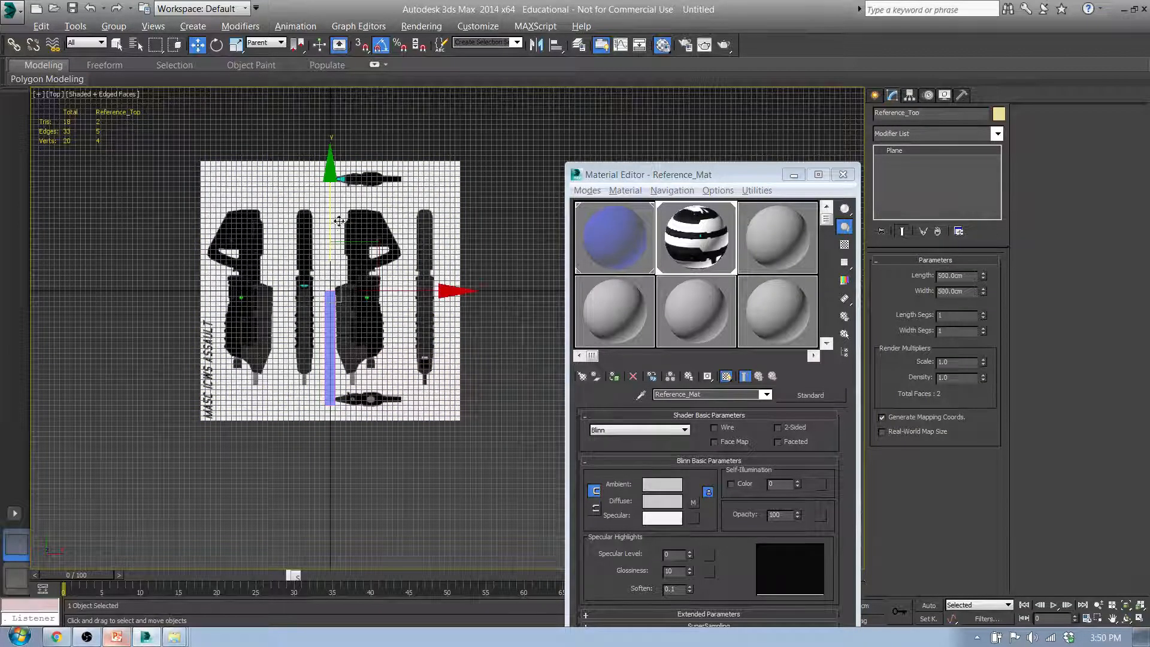
double_click(949, 275)
type("1643")
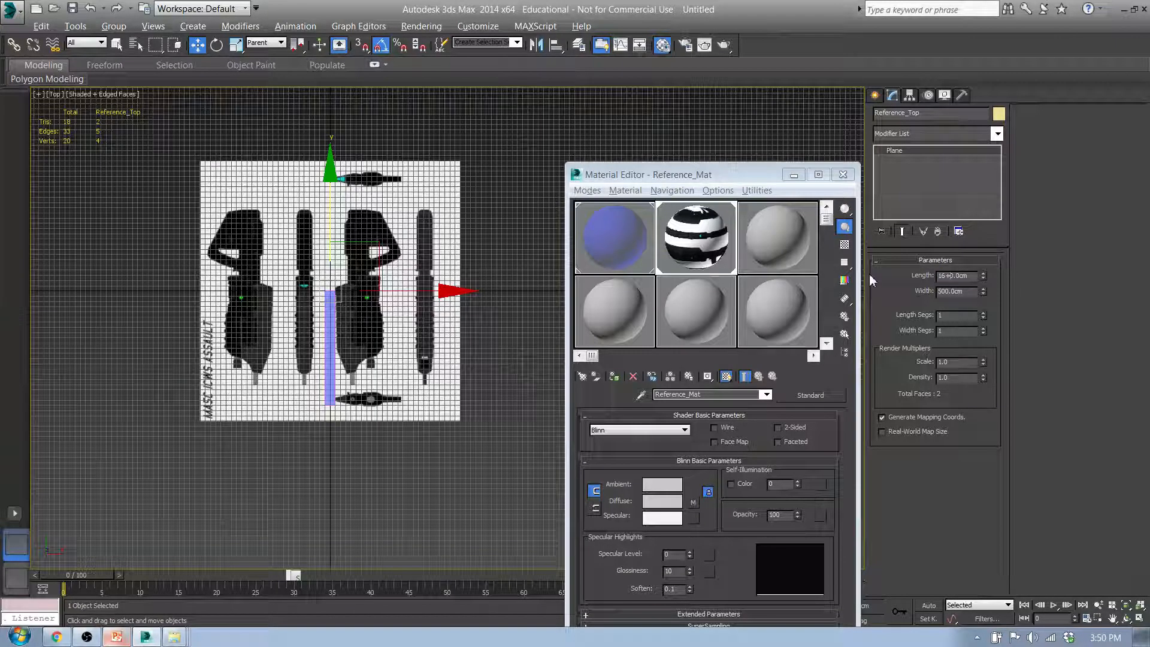
key("Return")
type("27")
key("Tab")
type("214")
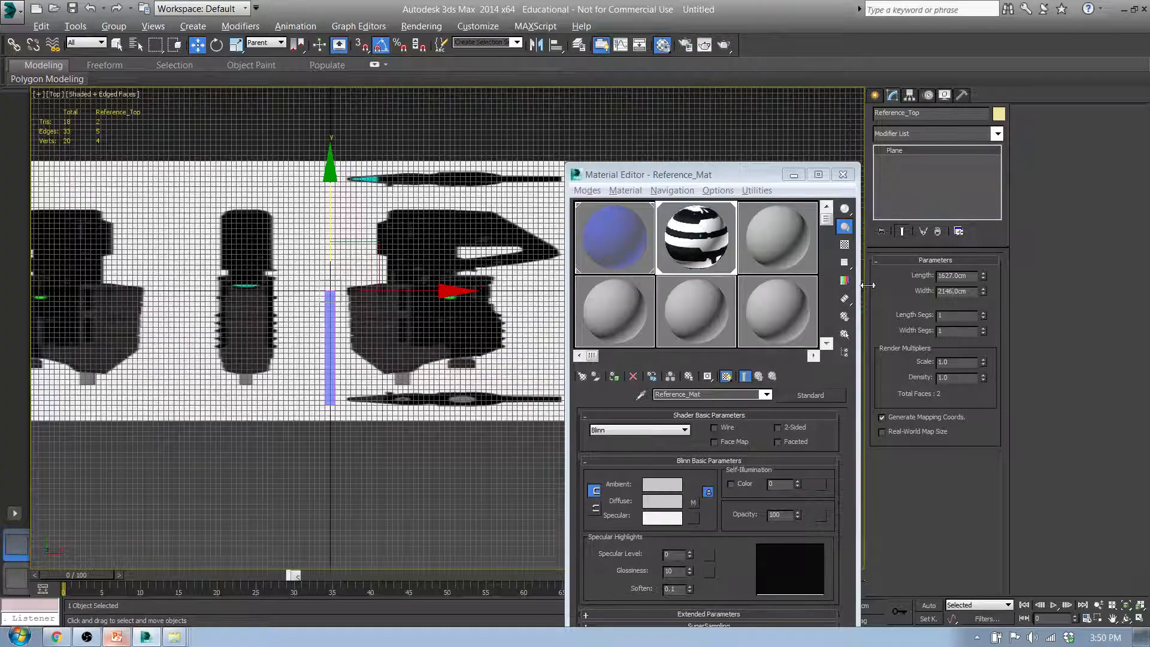
key("Return")
scroll(307, 308, "down", 8)
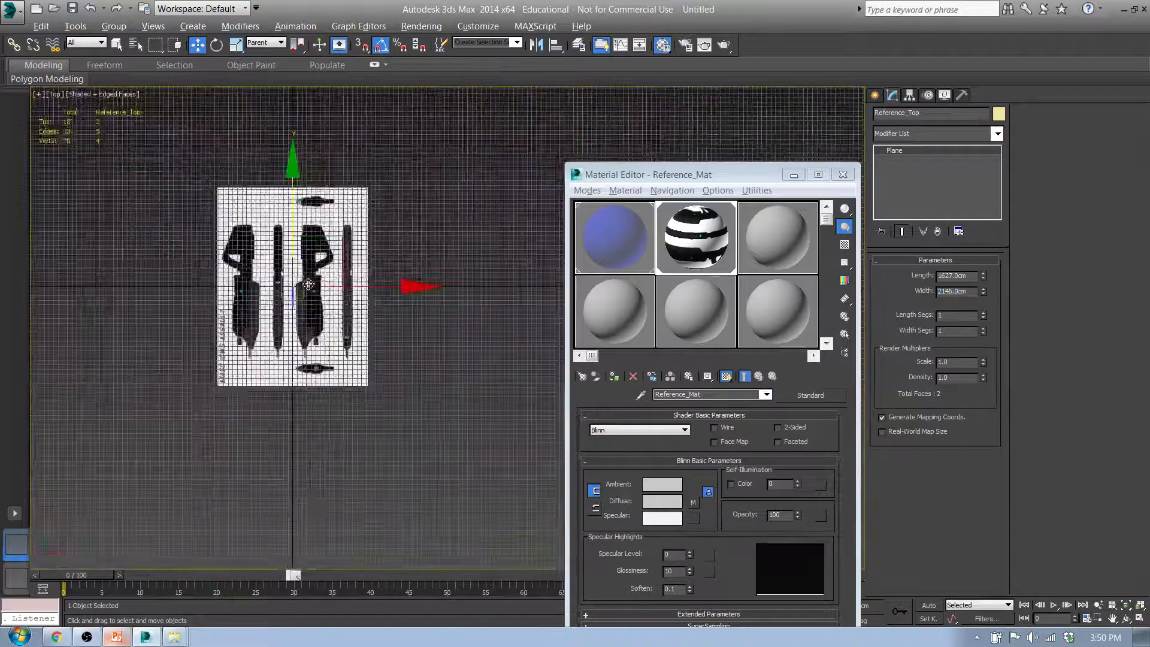
Select the Model box, close the Material Editor and compare the box with the rifle drawings in the left view.
middle_click_drag(321, 430, 371, 409, "alt")
left_click_drag(258, 123, 408, 210)
middle_click_drag(337, 187, 397, 383)
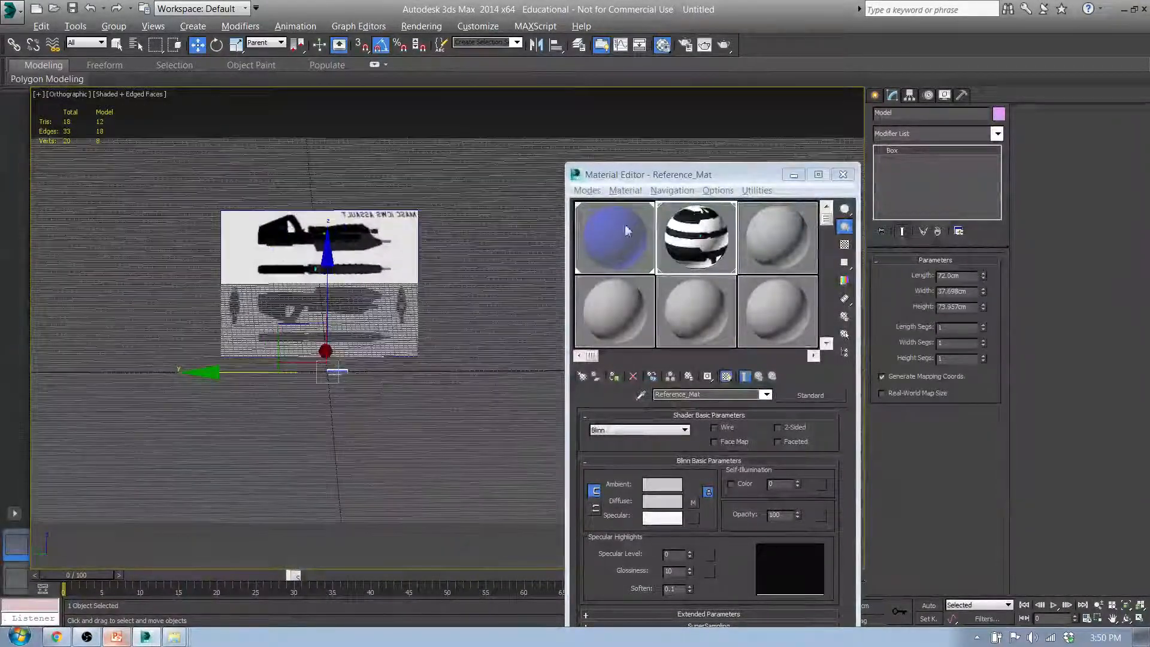
left_click(843, 174)
middle_click_drag(441, 353, 479, 291)
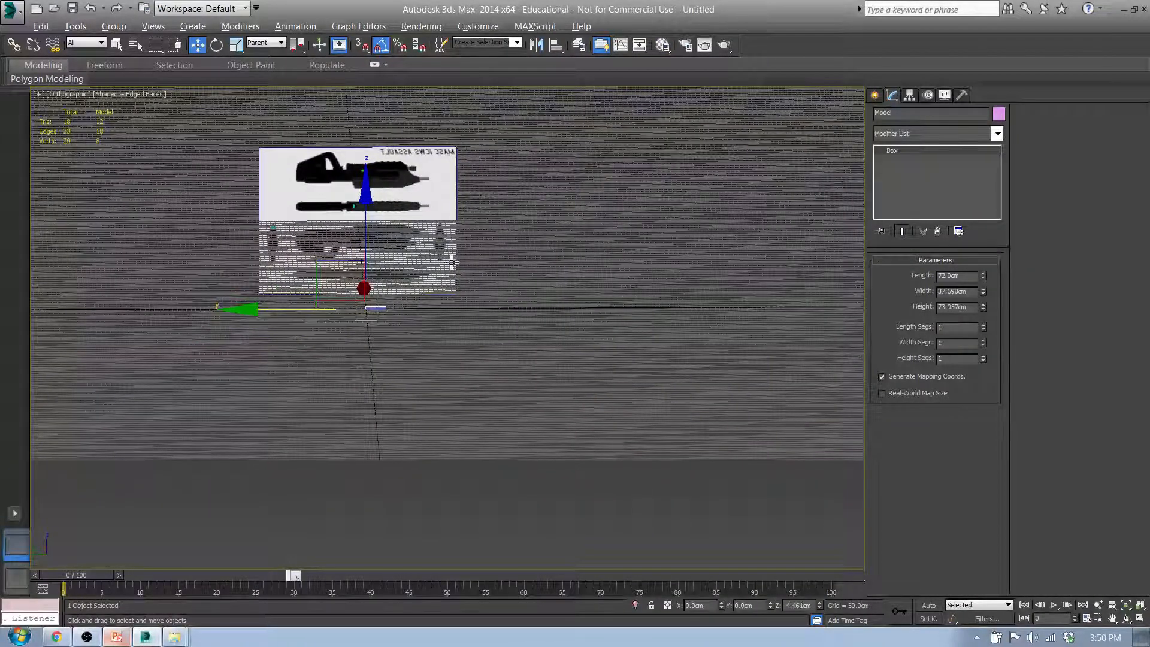
middle_click_drag(440, 245, 448, 243)
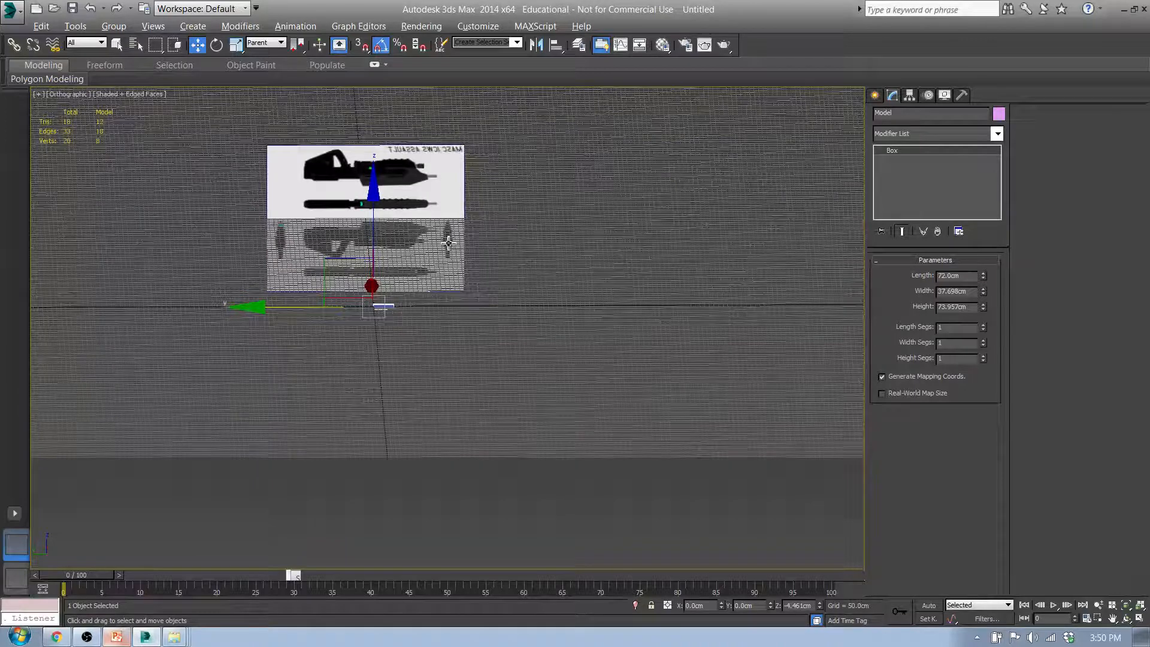
key("l")
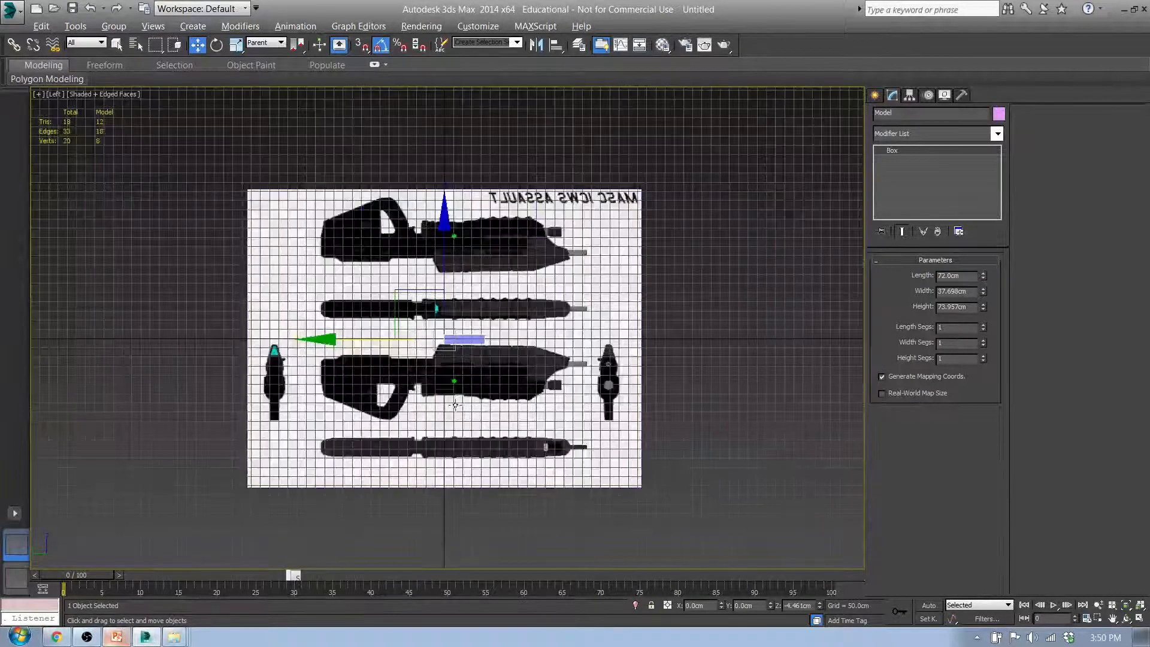
scroll(441, 321, "up", 6)
middle_click_drag(437, 482, 433, 351)
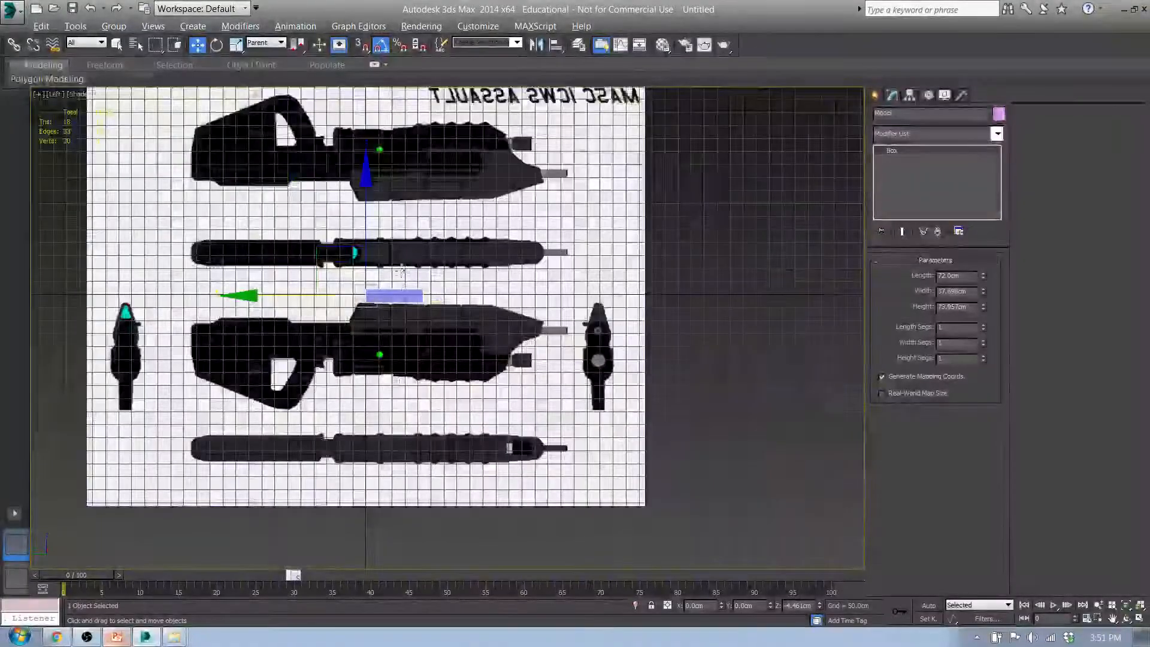
Scale the Reference_Left plane down uniformly to about 16 percent, bringing the rifle drawing close to the Model box's length.
left_click(404, 246)
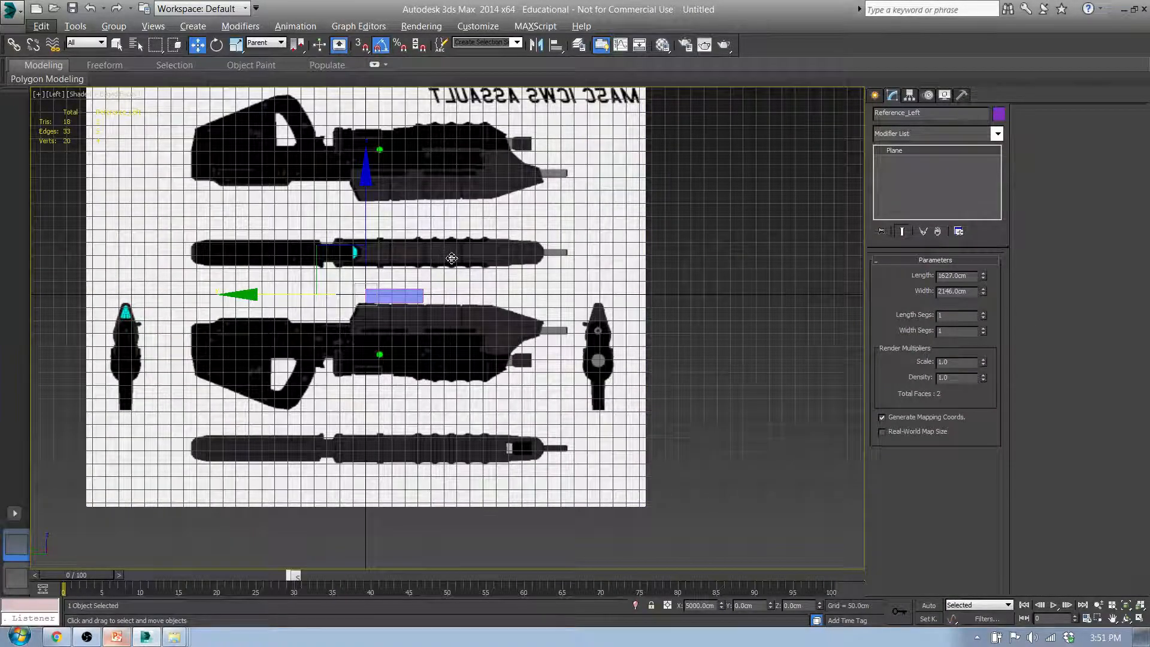
key("r")
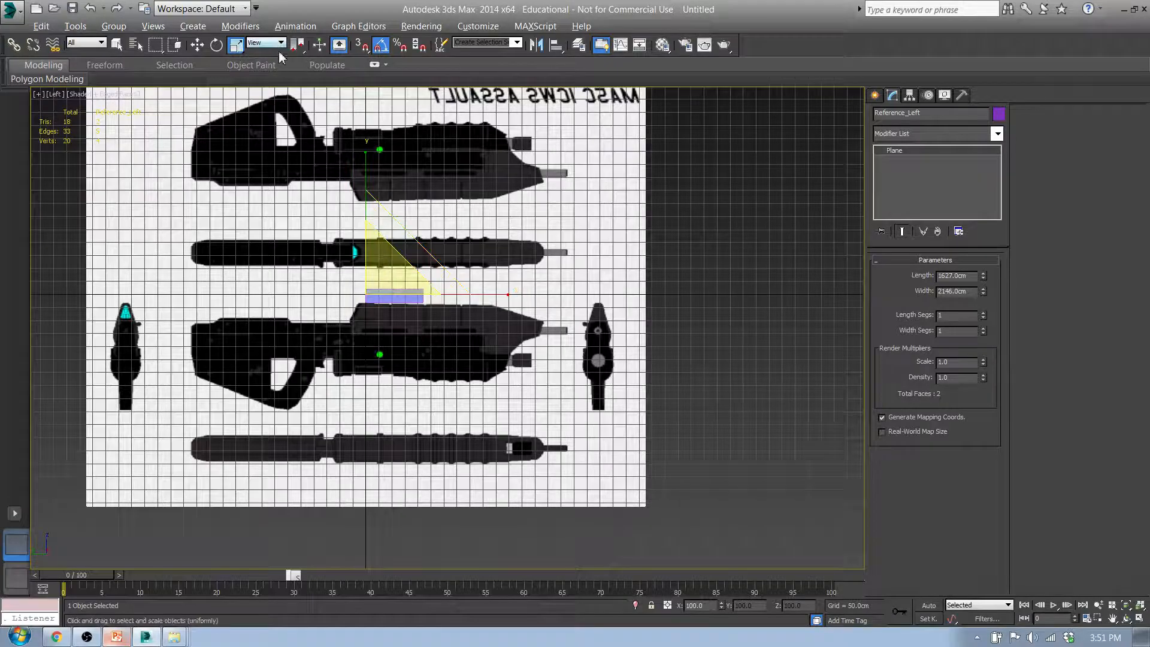
scroll(448, 269, "up", 10)
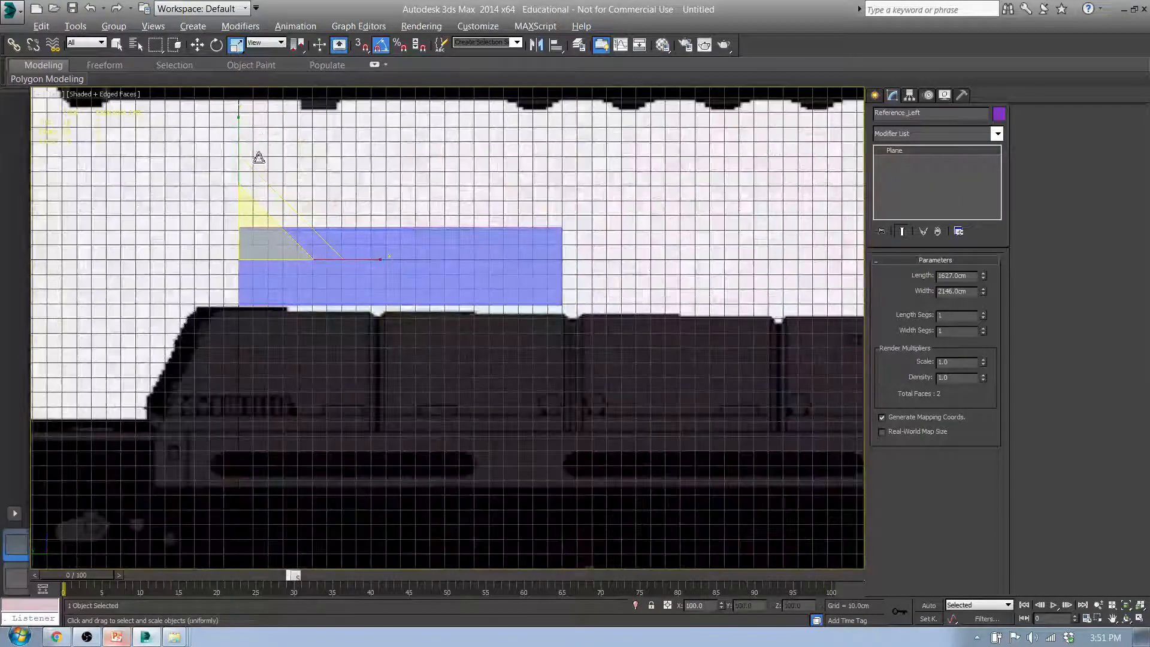
left_click_drag(289, 215, 228, 322)
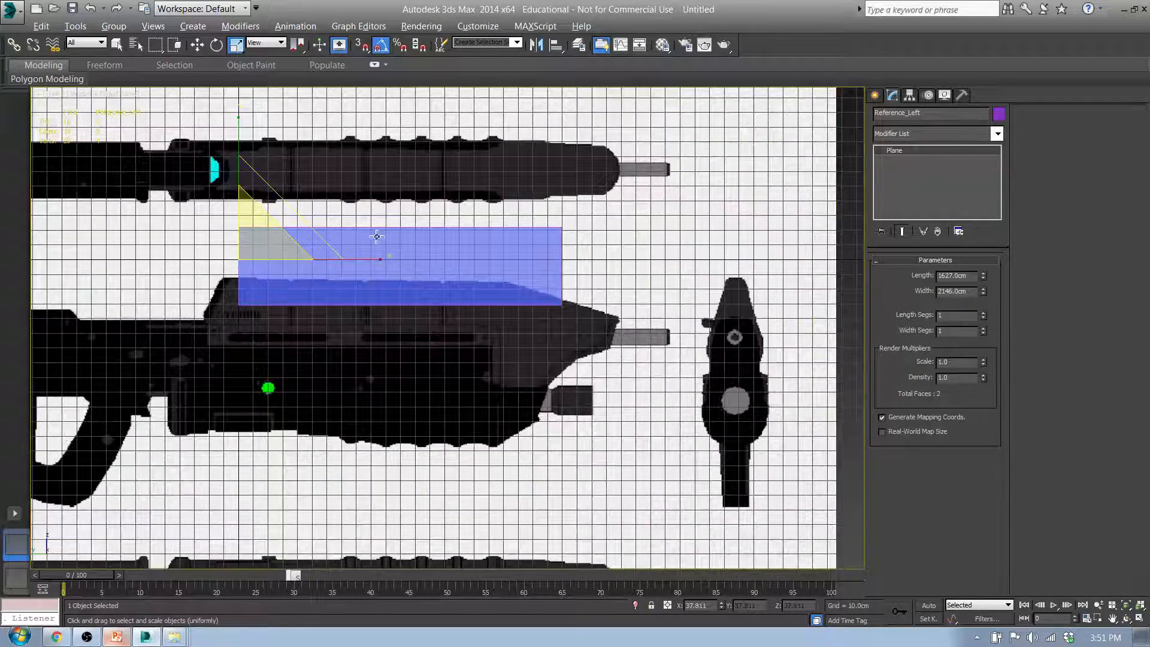
key("ctrl+z")
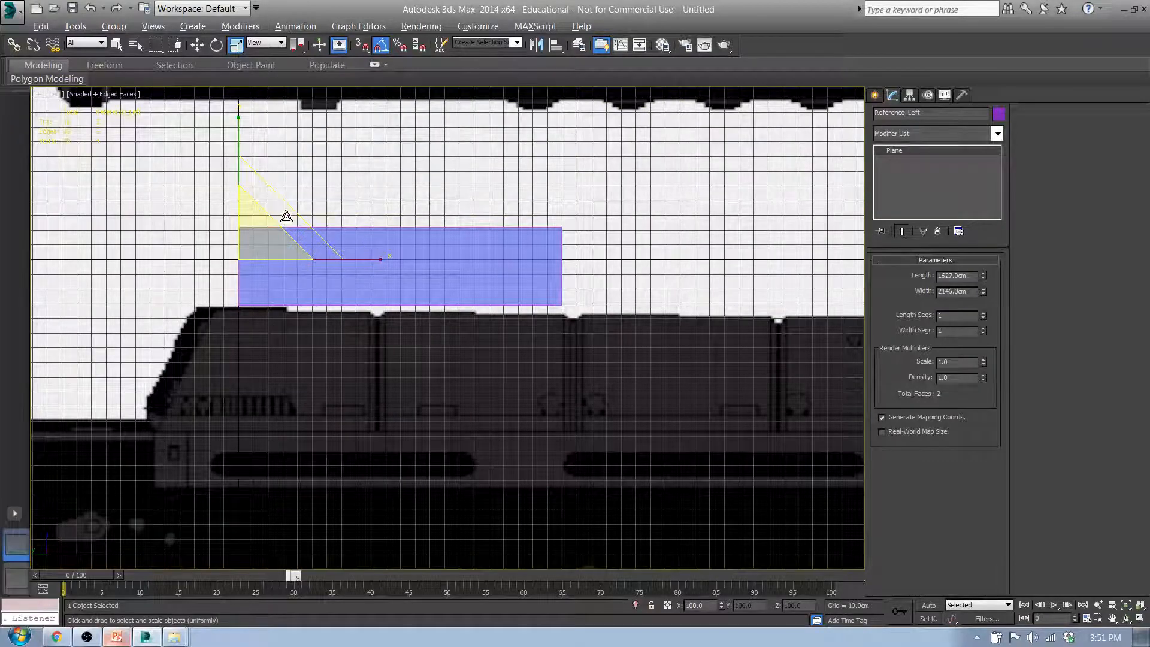
left_click_drag(328, 252, 198, 300)
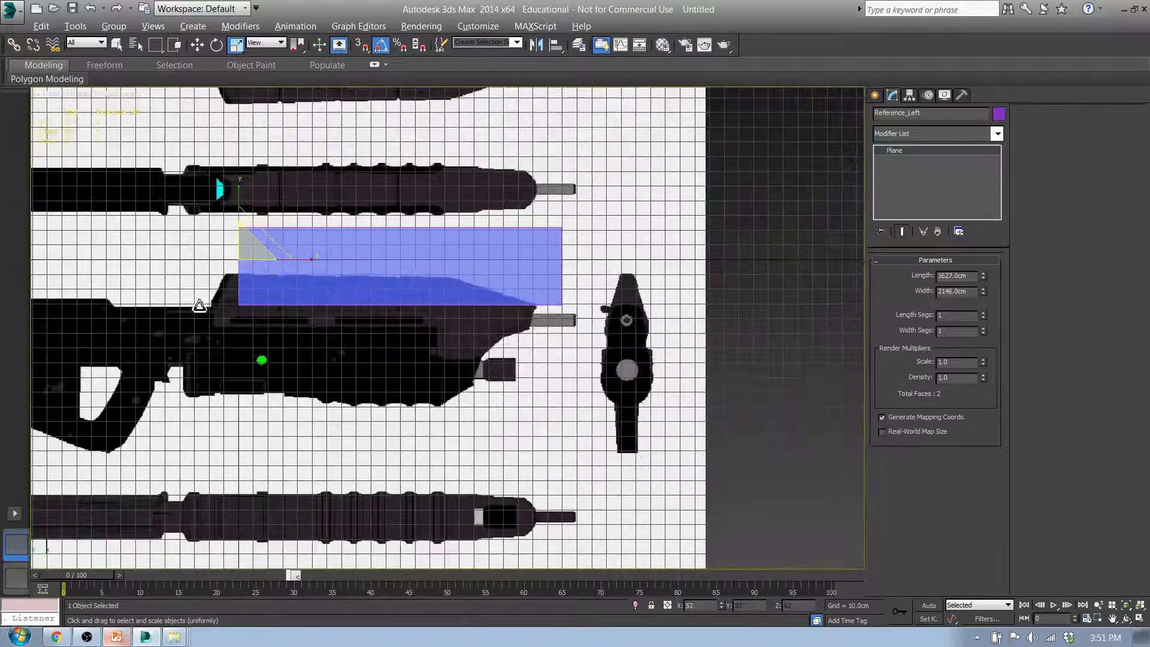
middle_click_drag(232, 292, 243, 348)
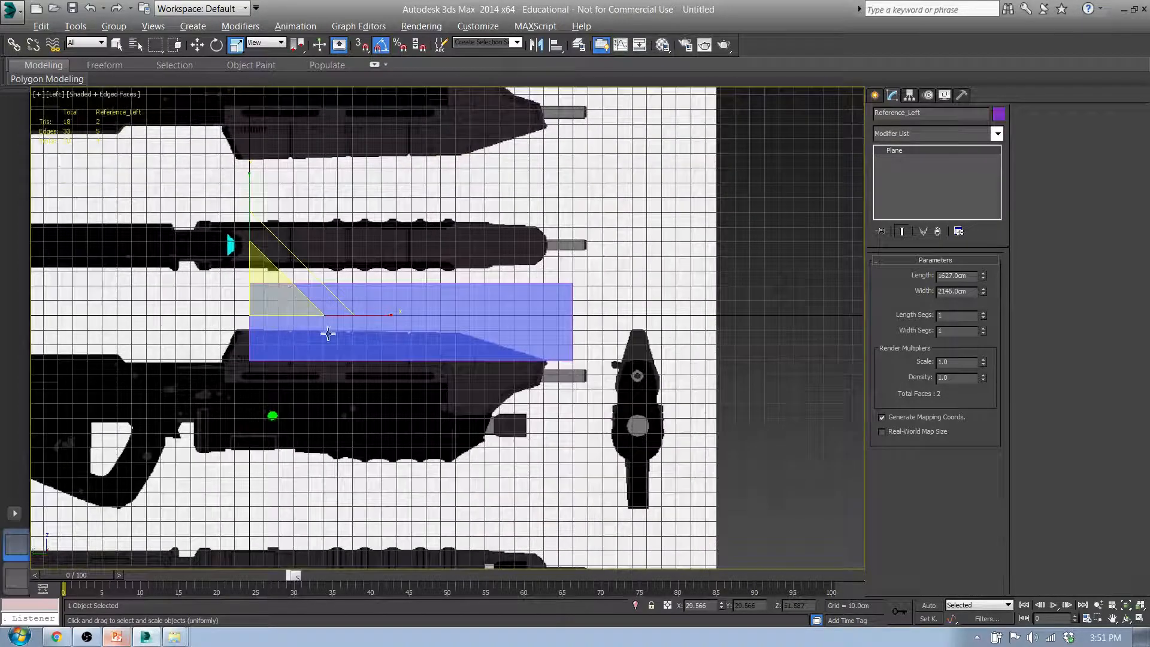
left_click_drag(288, 292, 216, 344)
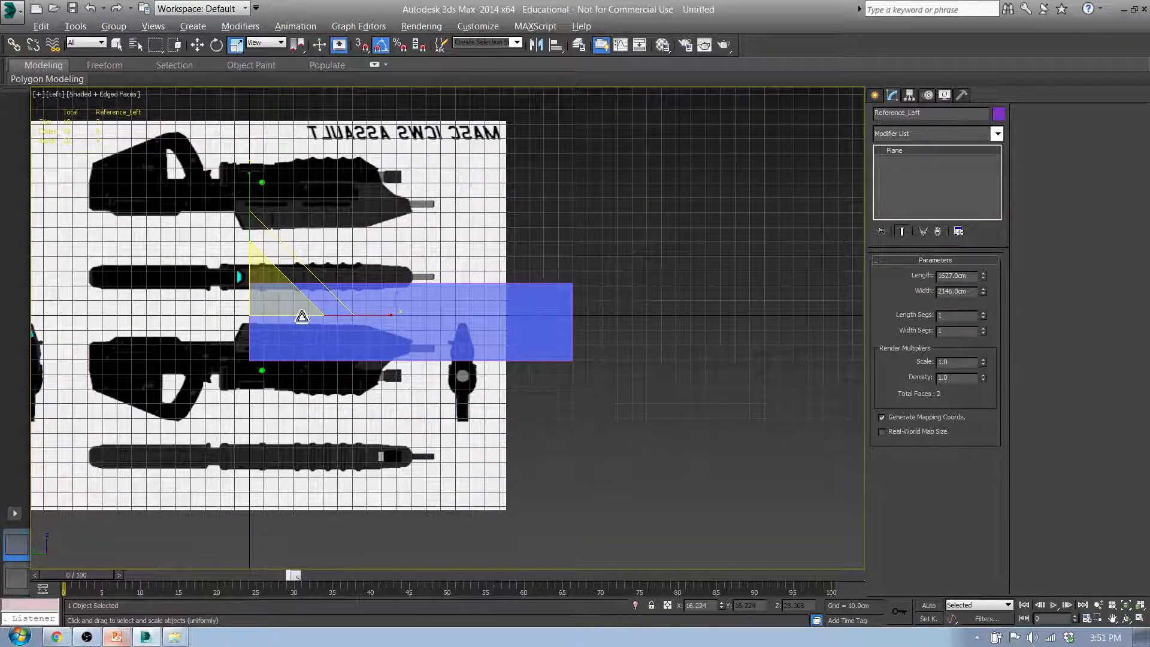
middle_click_drag(269, 296, 375, 319)
Move the Reference_Left plane horizontally until the rifle overlaps the Model box, and scale it uniformly to about 15 percent.
key("w")
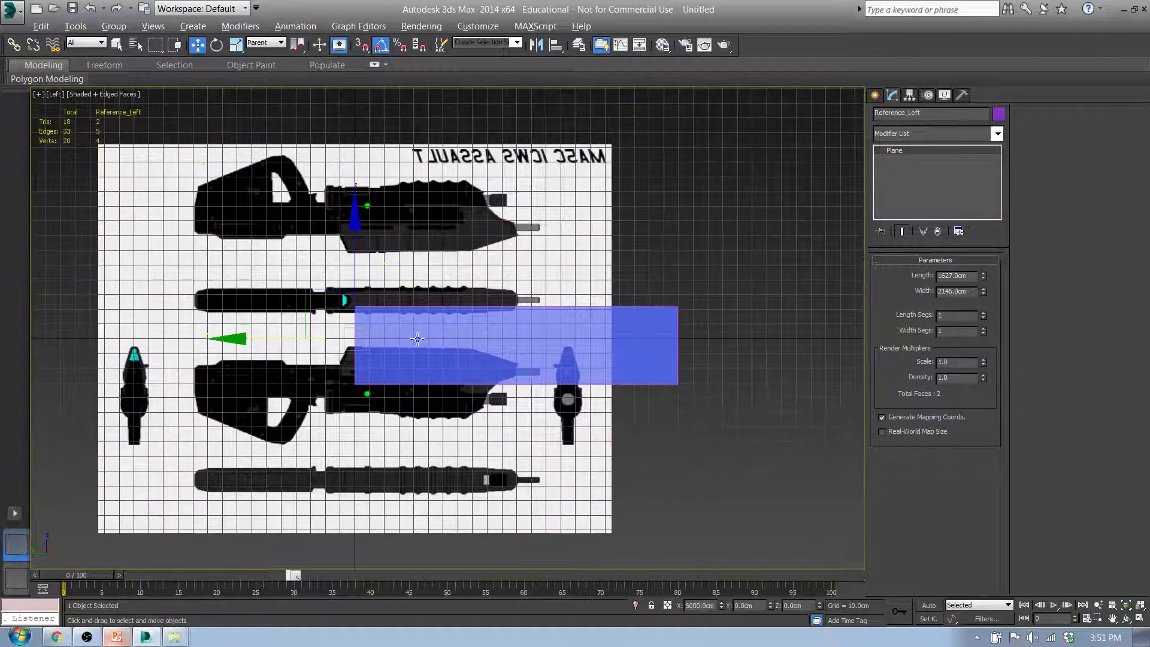
left_click_drag(271, 341, 422, 339)
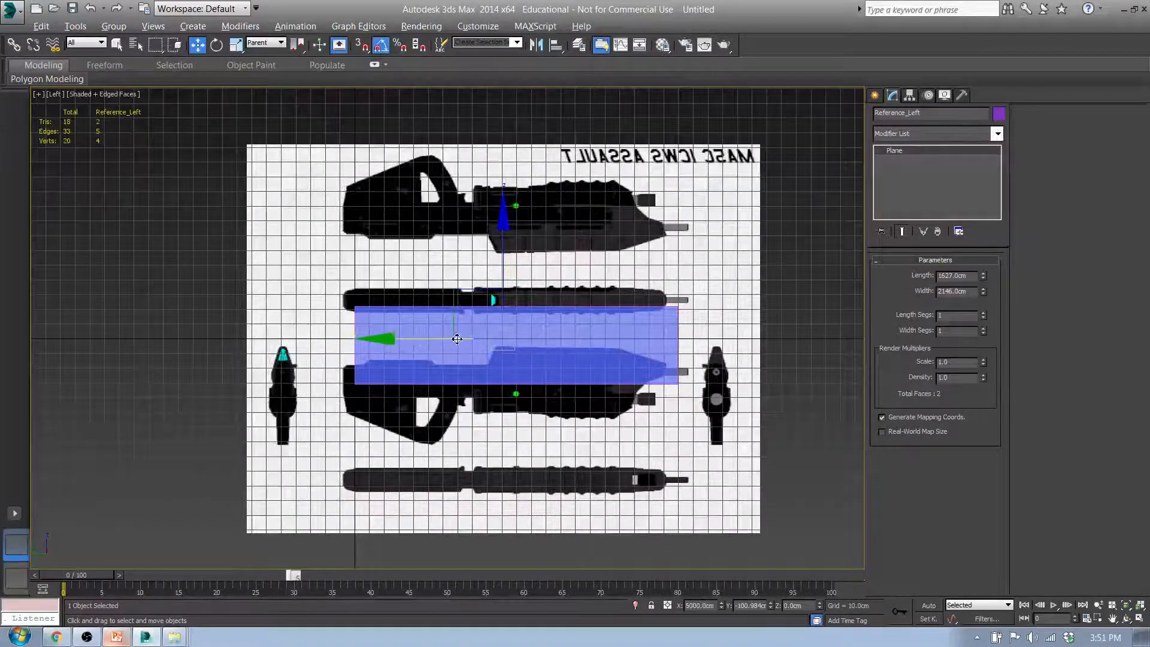
key("r")
left_click_drag(525, 309, 519, 312)
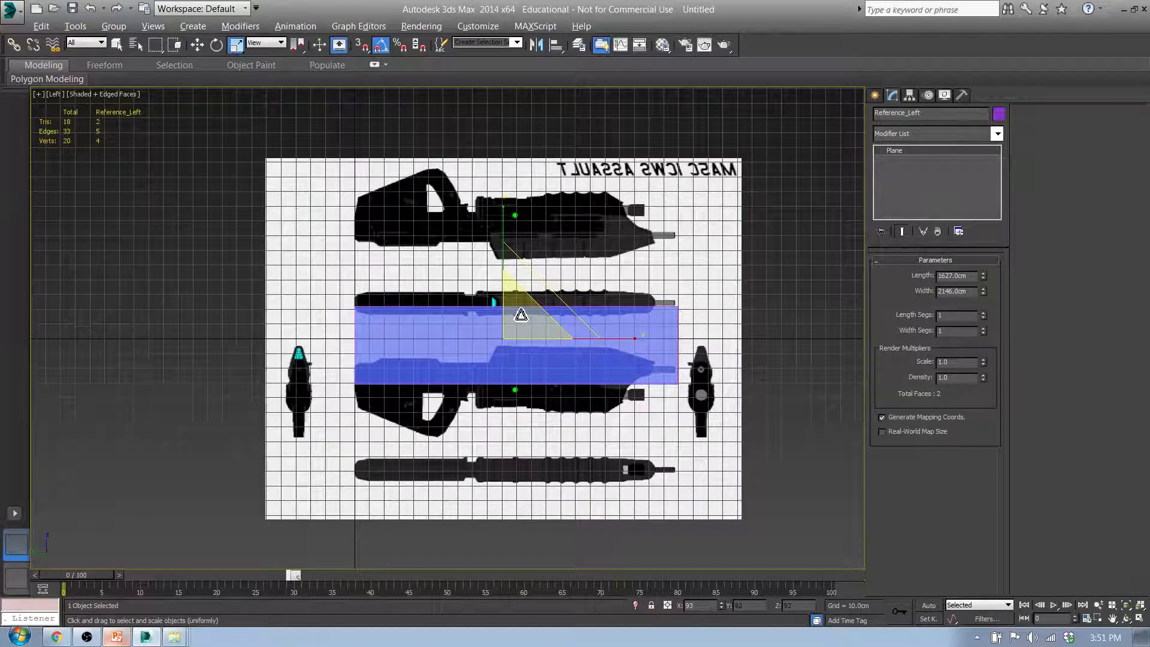
Fine-tune the Reference_Left plane's horizontal position and uniform scale so the rifle's stock and barrel ends meet the Model box's ends.
scroll(505, 361, "up", 5)
scroll(505, 361, "down", 2)
middle_click_drag(544, 364, 457, 346)
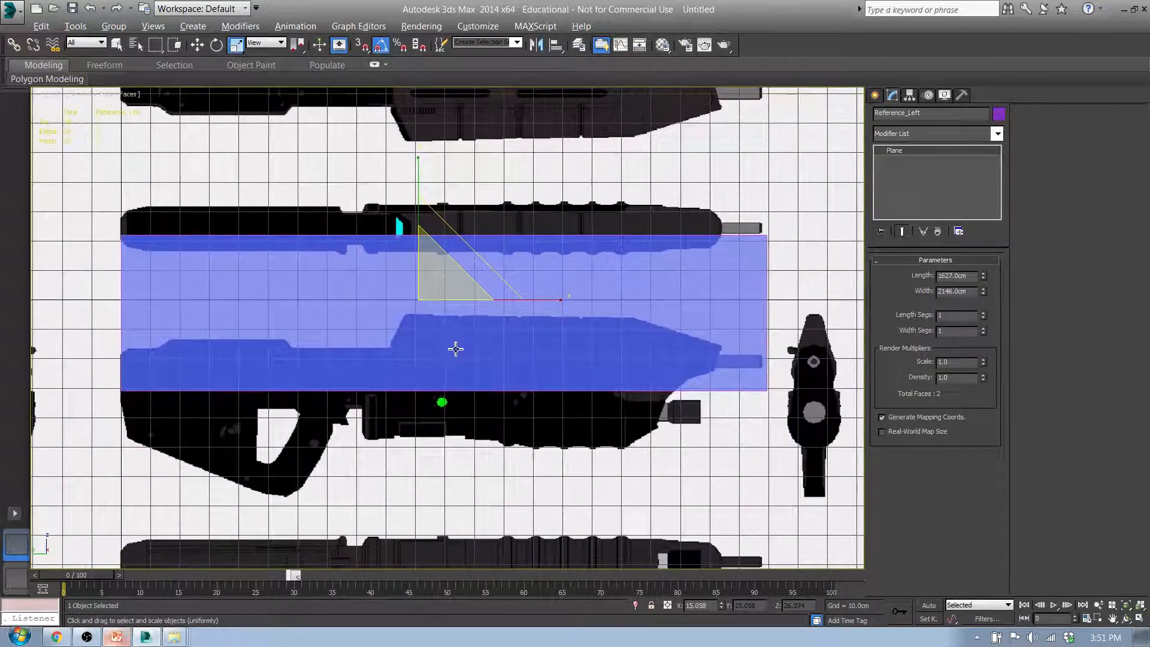
key("w")
left_click_drag(364, 304, 364, 304)
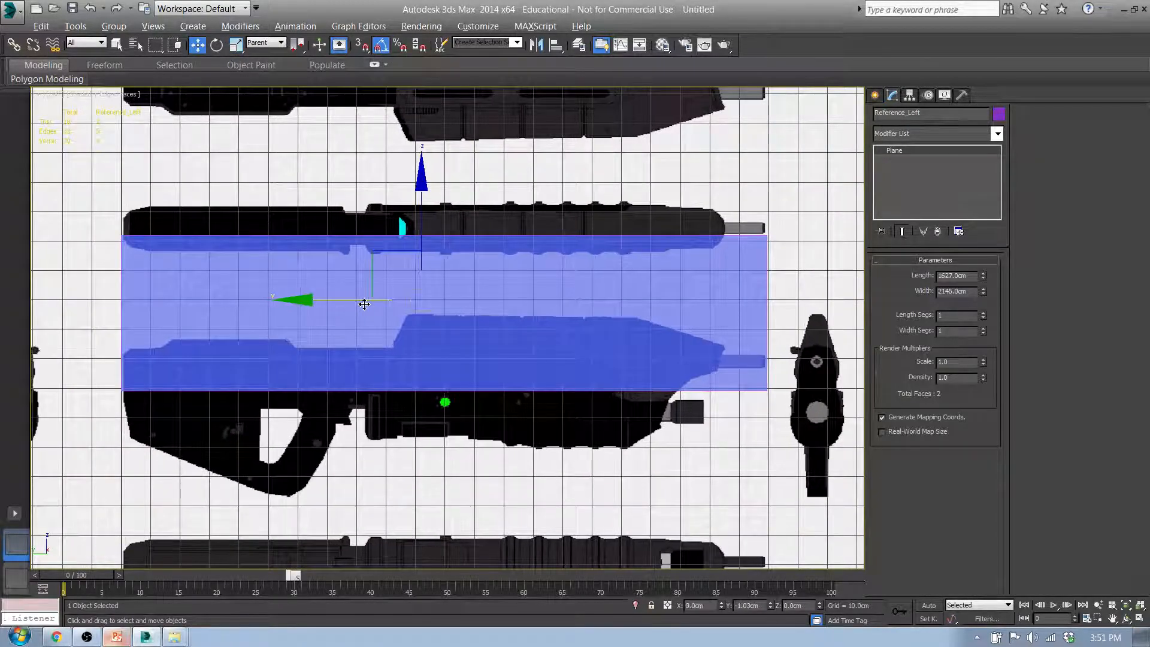
key("r")
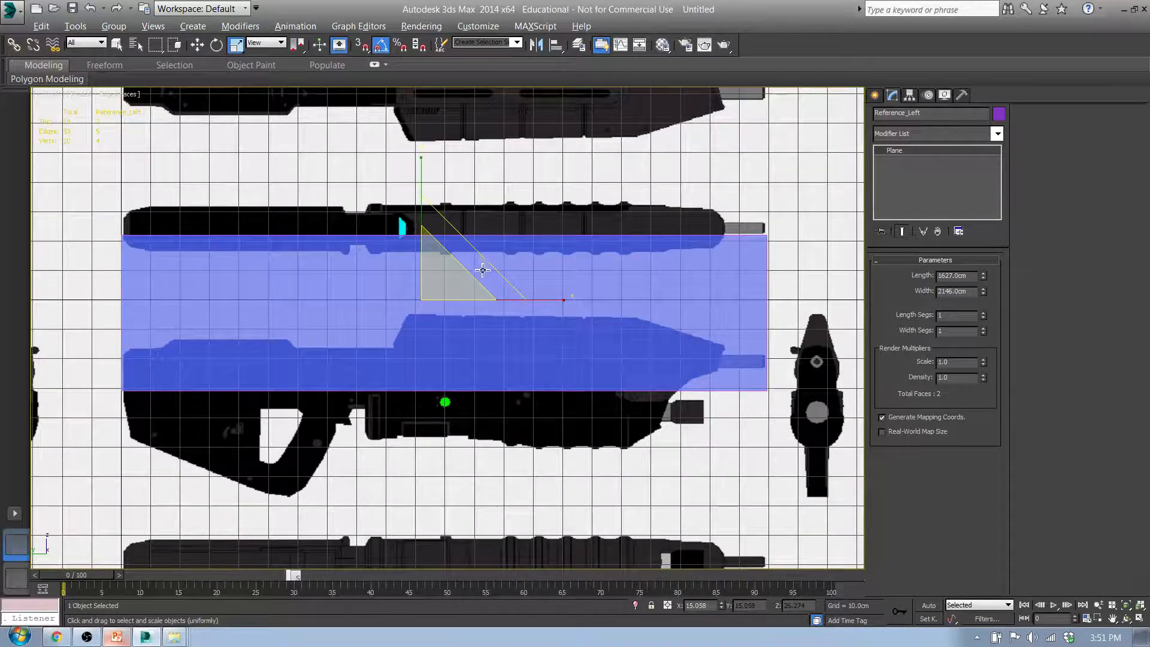
left_click_drag(497, 274, 487, 266)
Raise the Reference_Left plane about 27 cm so the top of the lower rifle side view lines up with the Model box's upper edge.
key("w")
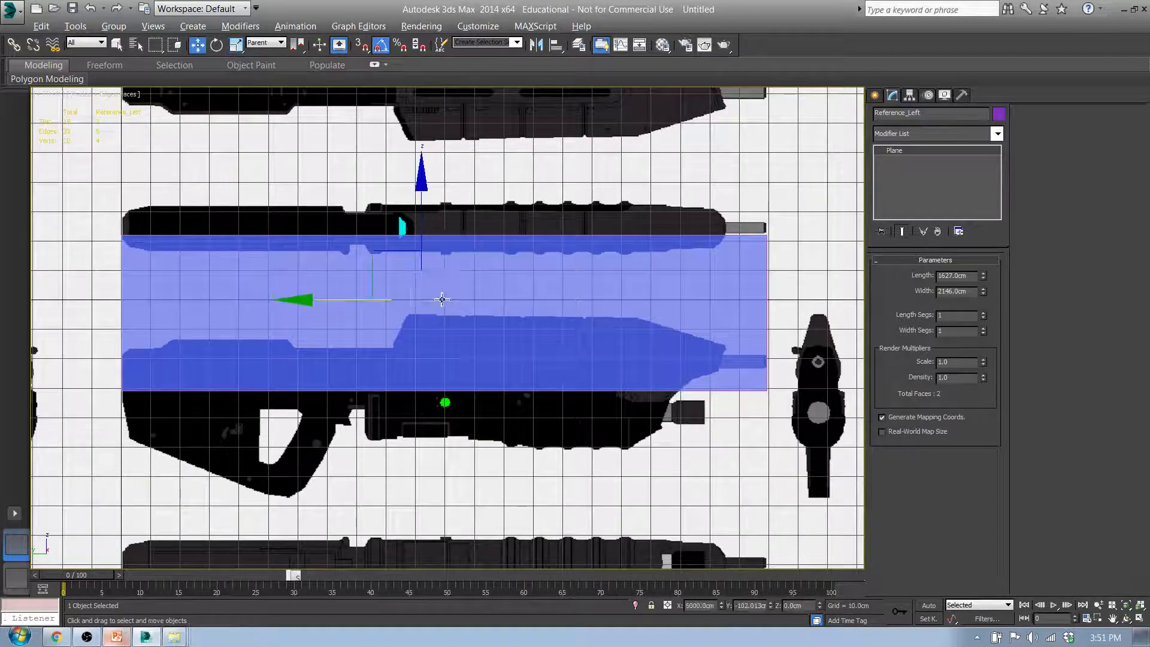
left_click_drag(421, 216, 533, 202)
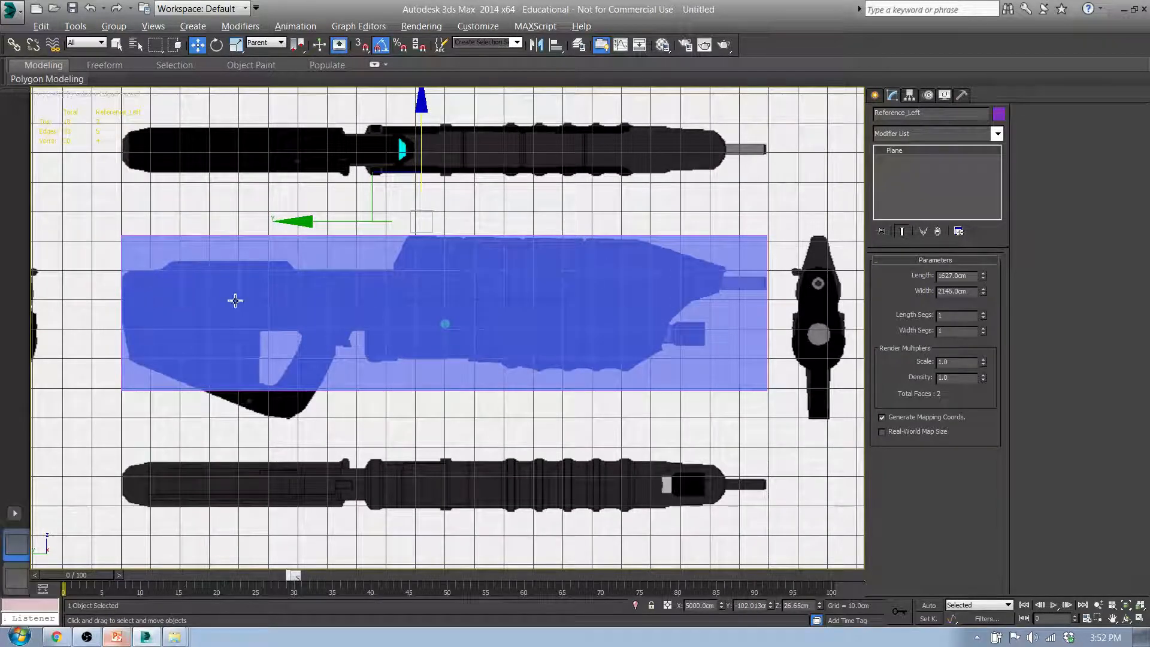
Set the Reference_Left plane's uniform scale to 15.1 percent.
left_click(648, 264)
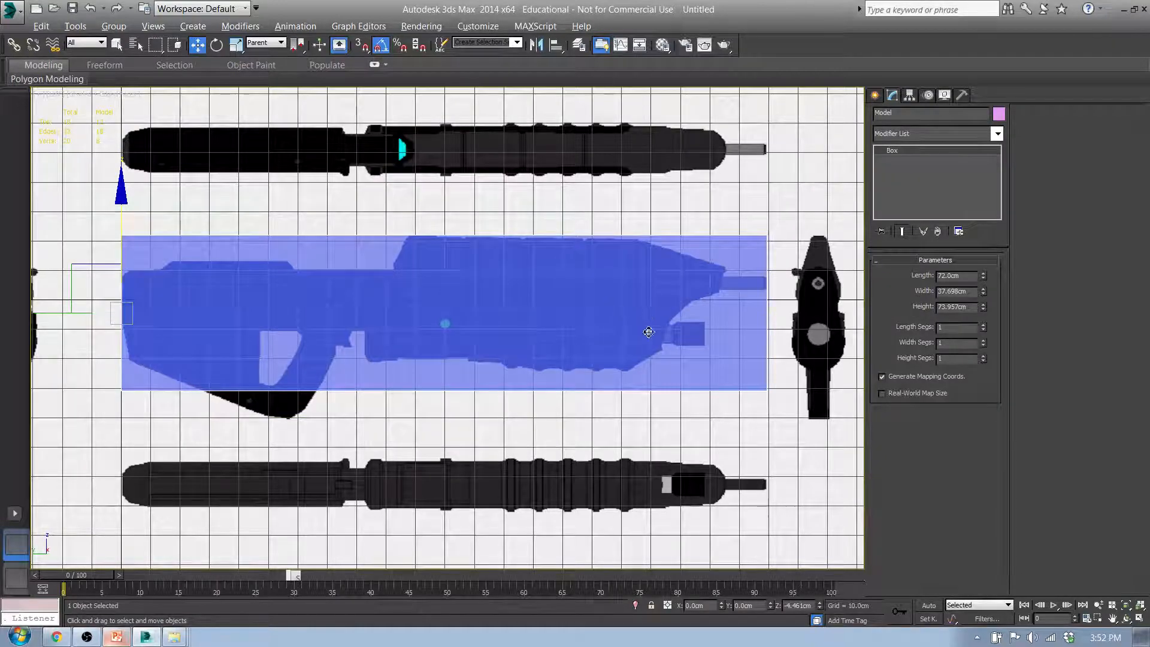
left_click(682, 153)
middle_click_drag(735, 175, 685, 266)
scroll(685, 266, "down", 3)
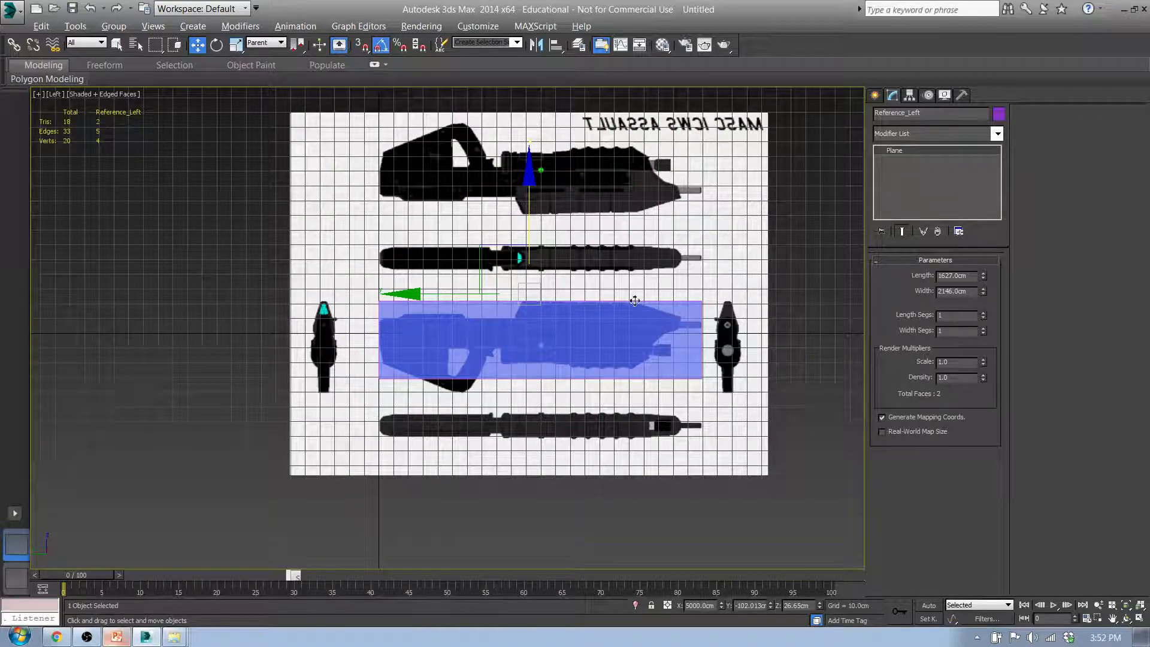
middle_click_drag(634, 354, 549, 366)
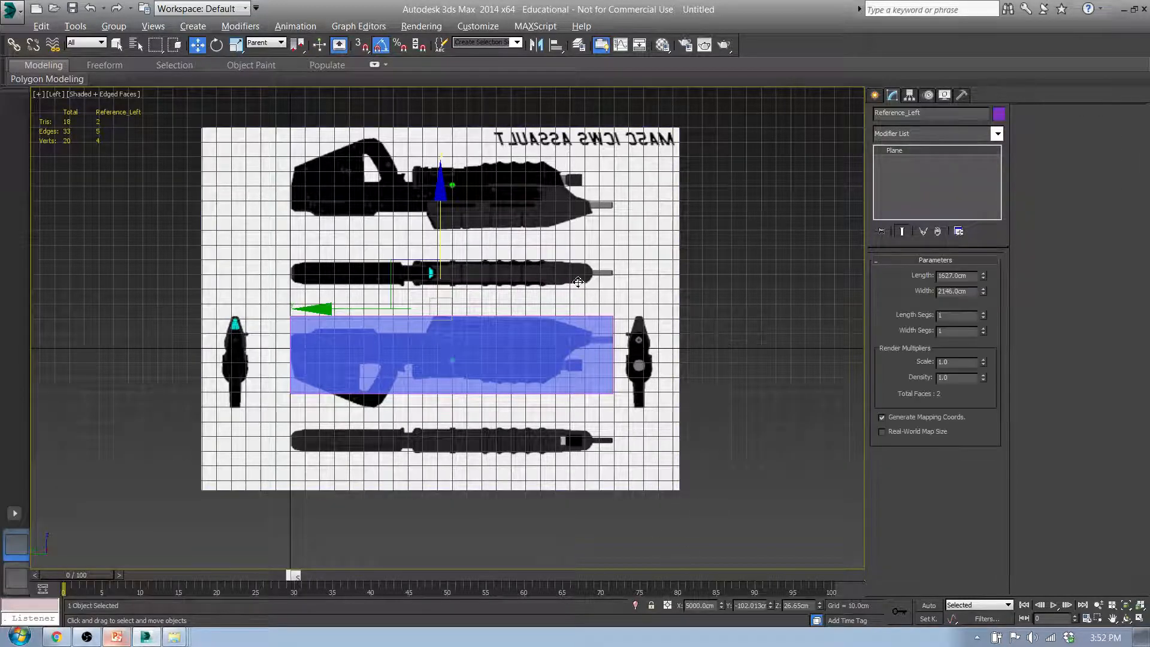
key("r")
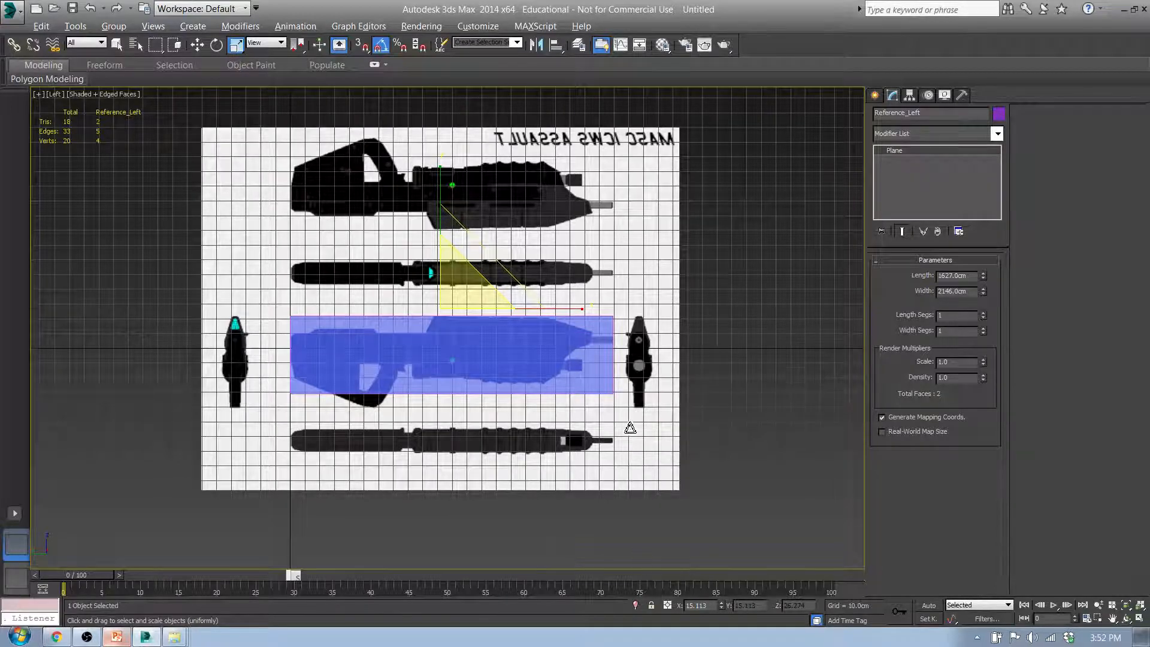
scroll(626, 421, "up", 4)
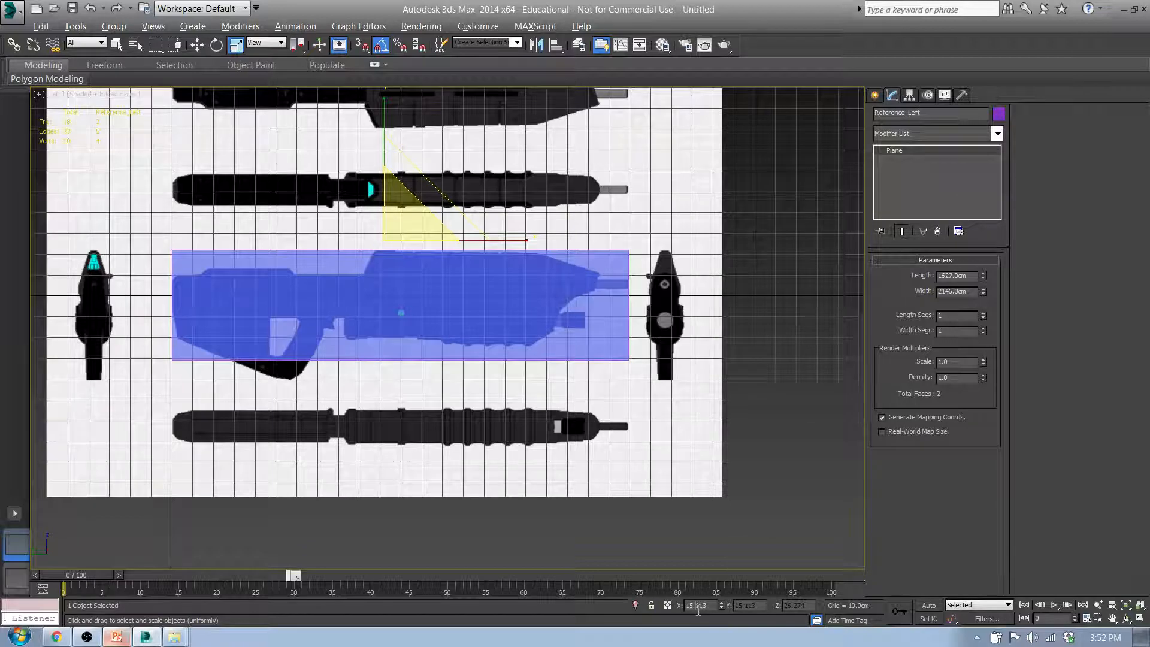
type("0")
key("Return")
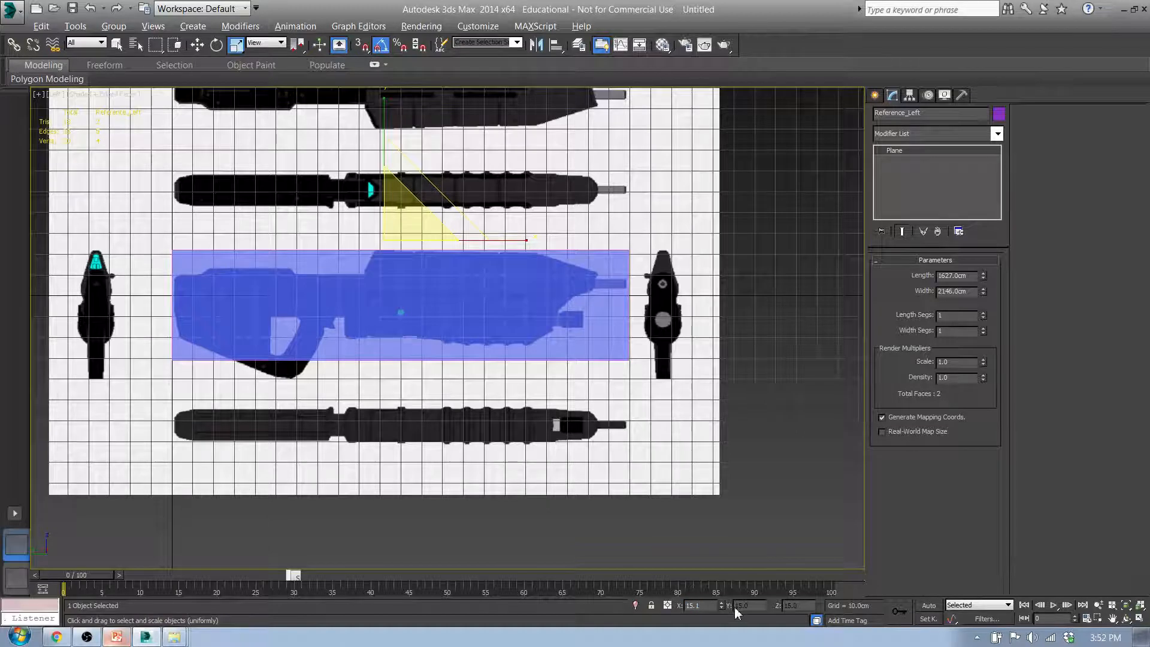
key("Return")
mouse_move(521, 404)
middle_mouse_down()
mouse_move(521, 362)
mouse_move(520, 388)
middle_mouse_up()
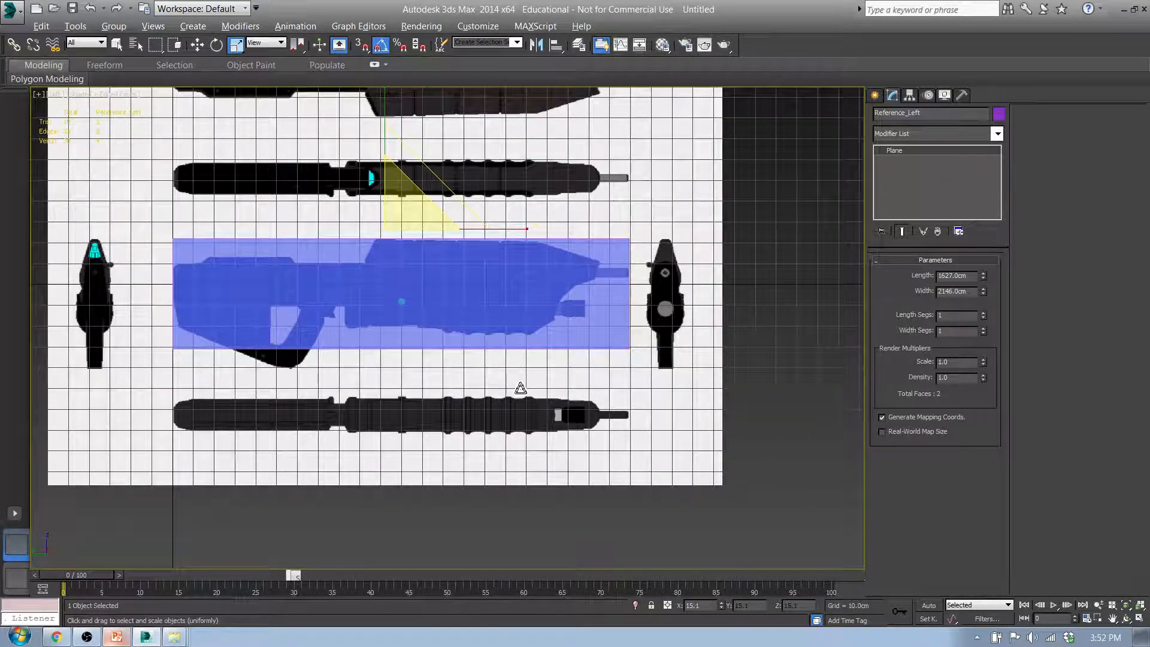
In the top view, set the Reference_Top plane's uniform scale to 15.1 percent.
key("t")
scroll(508, 399, "down", 6)
left_click(531, 288)
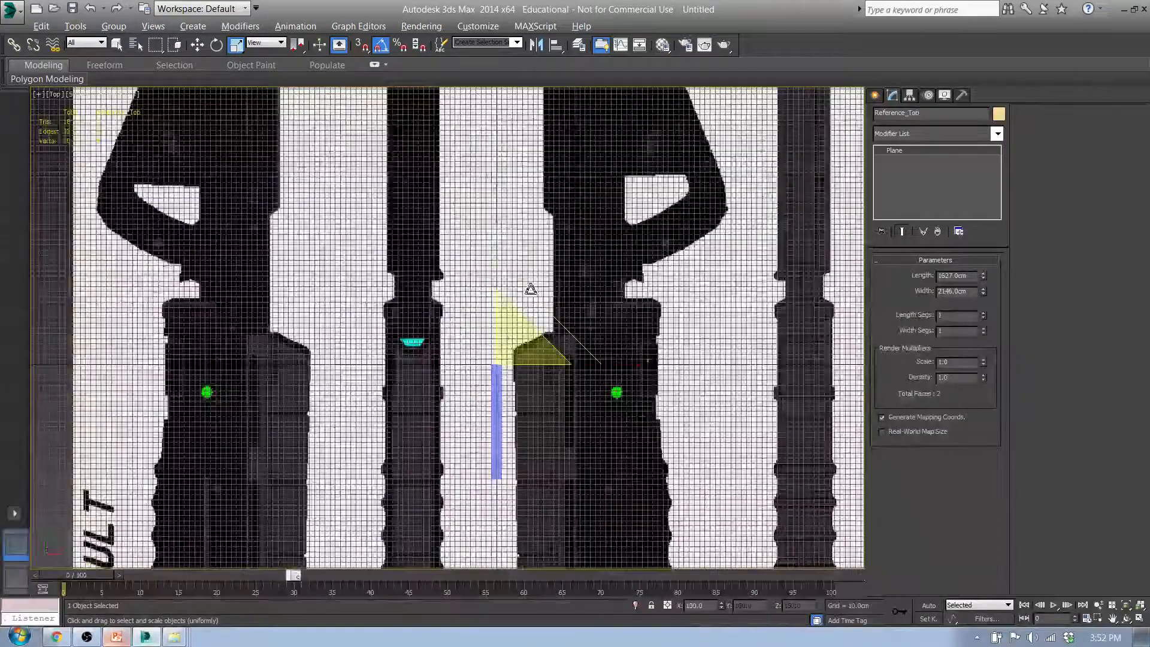
left_click(698, 605)
type("15.1")
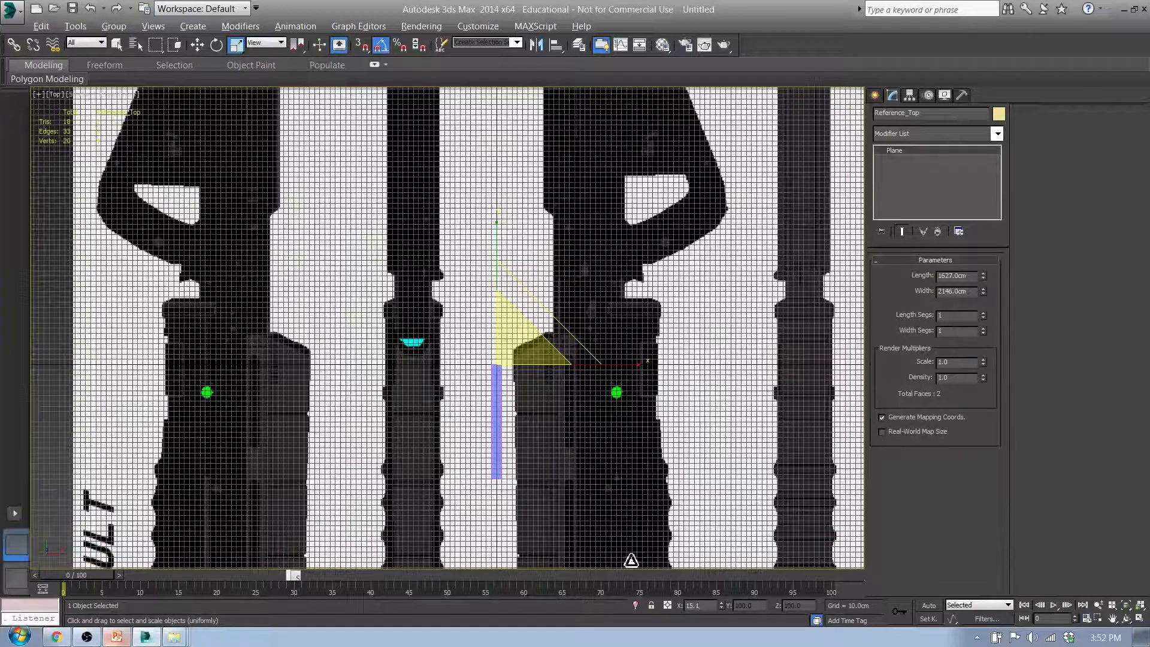
key("Return")
scroll(503, 292, "up", 6)
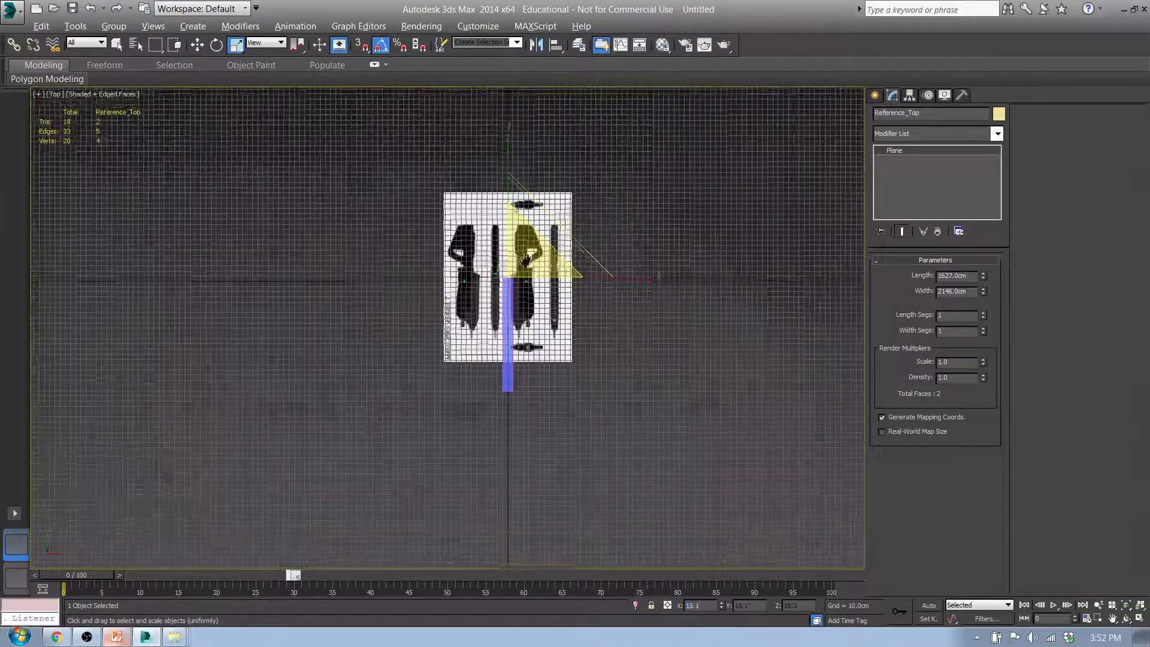
Move the Reference_Top plane to about X 24.8 cm, Y -101 cm so the rifle's top-down drawing fits inside the Model box.
key("w")
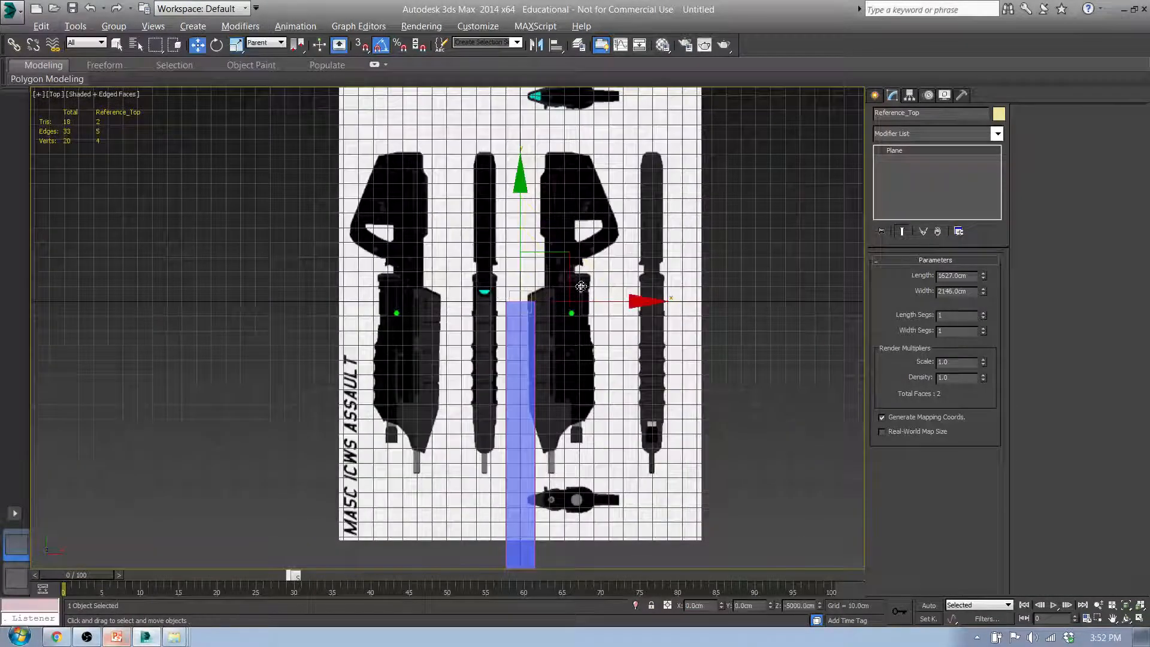
left_click_drag(592, 305, 629, 306)
middle_click_drag(538, 419, 544, 311)
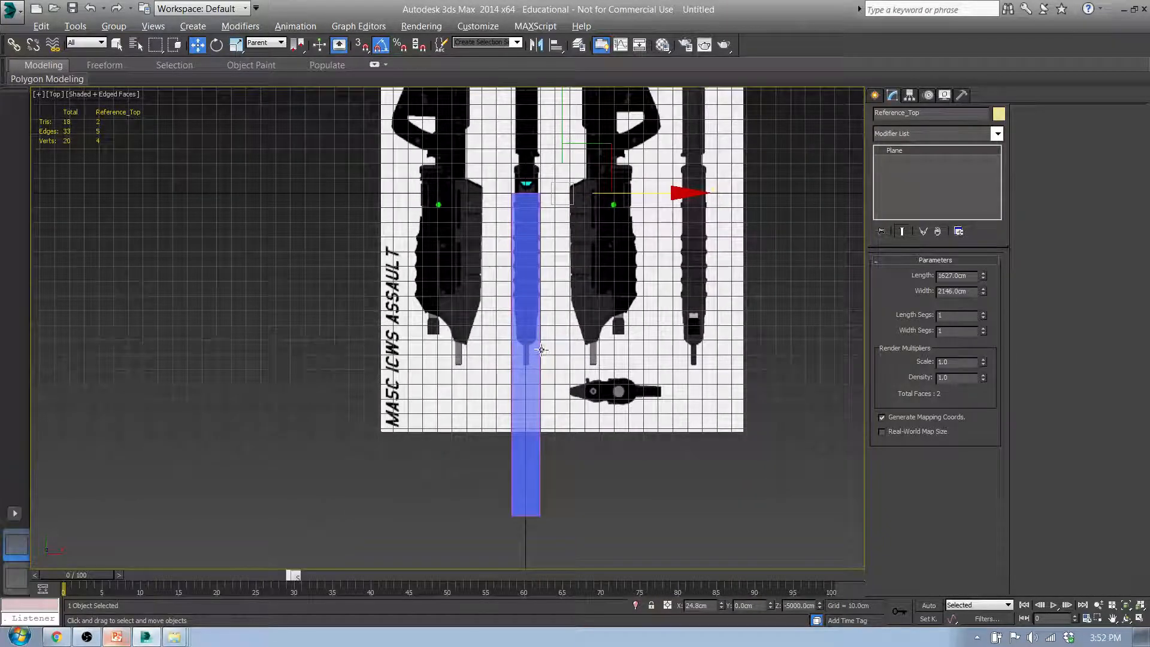
left_click_drag(565, 116, 555, 269)
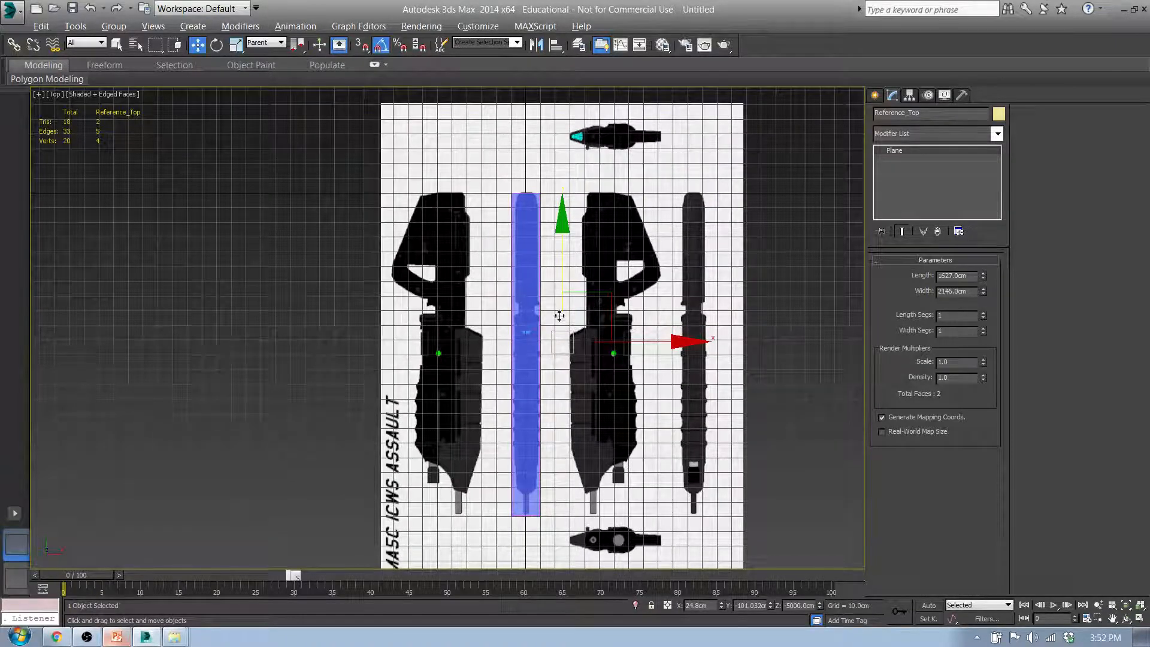
middle_click_drag(531, 346, 486, 315)
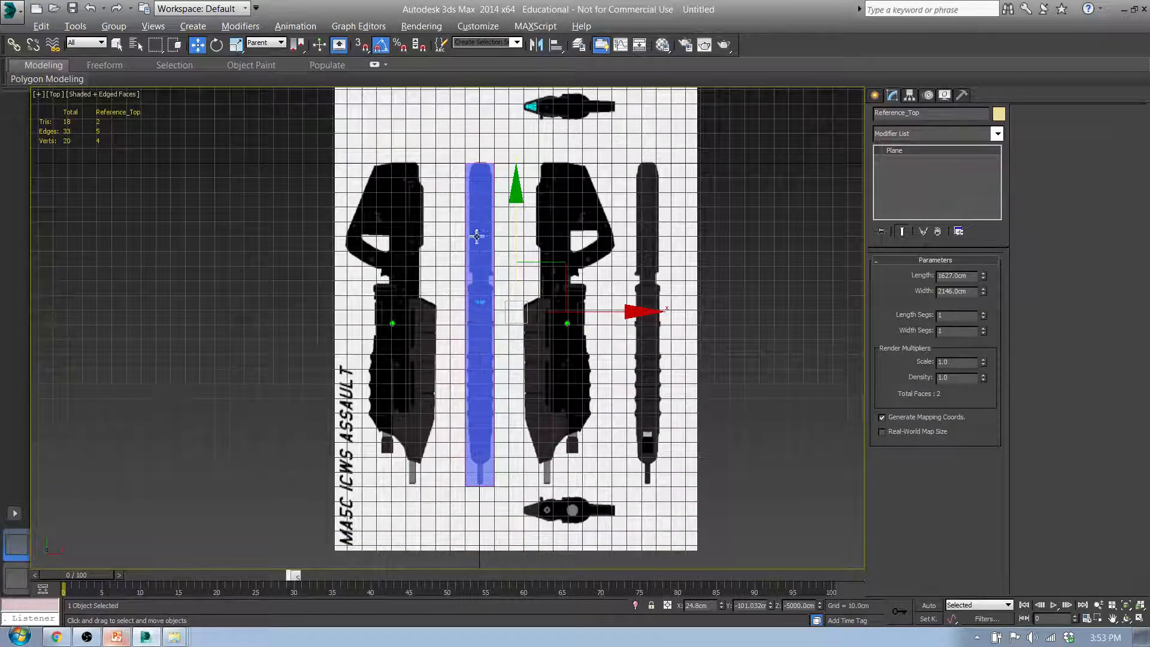
Select the Reference_Front plane in the front view and set the move reference coordinate system to World.
key("f")
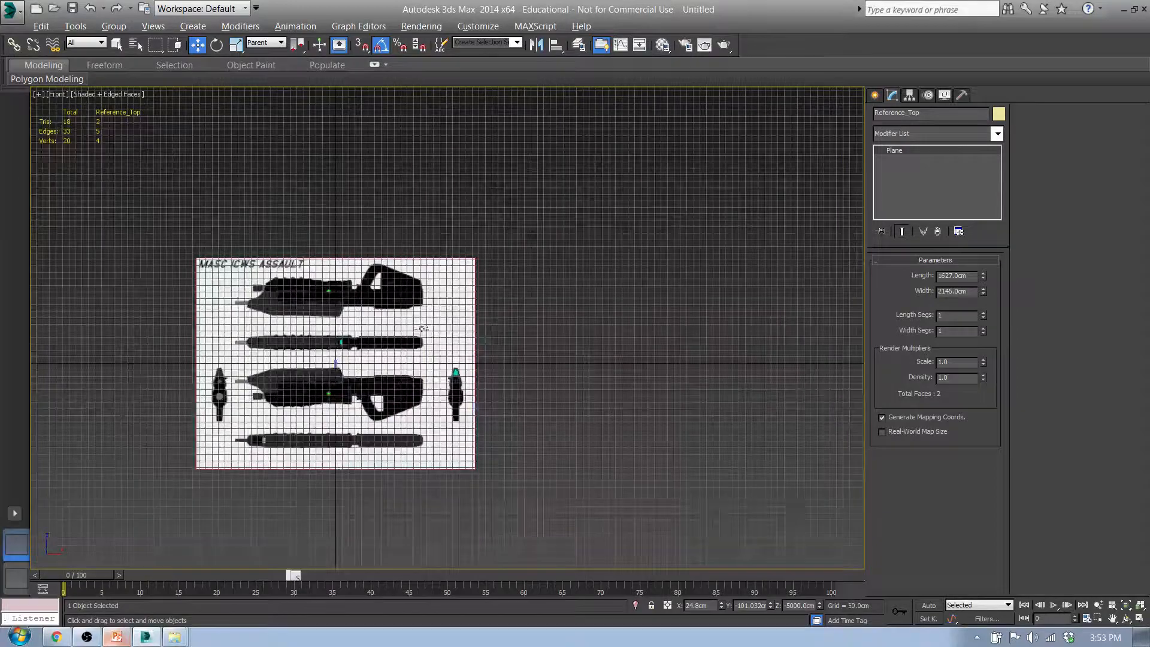
middle_click_drag(355, 362, 468, 352)
scroll(448, 361, "up", 5)
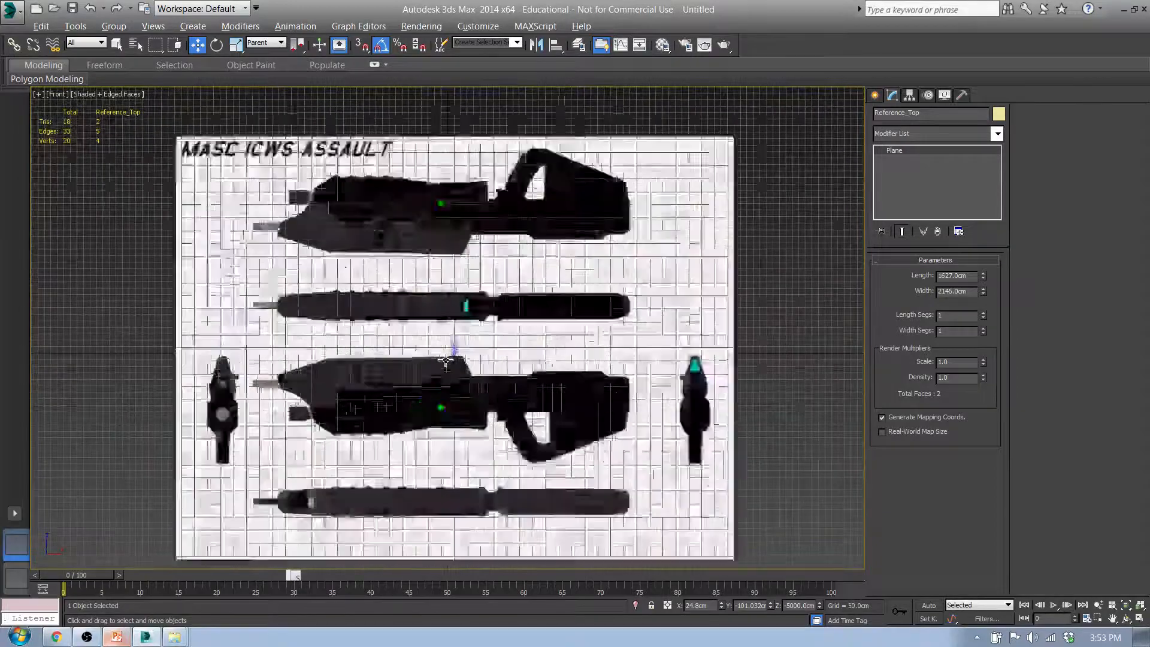
scroll(468, 354, "down", 1)
left_click(514, 303)
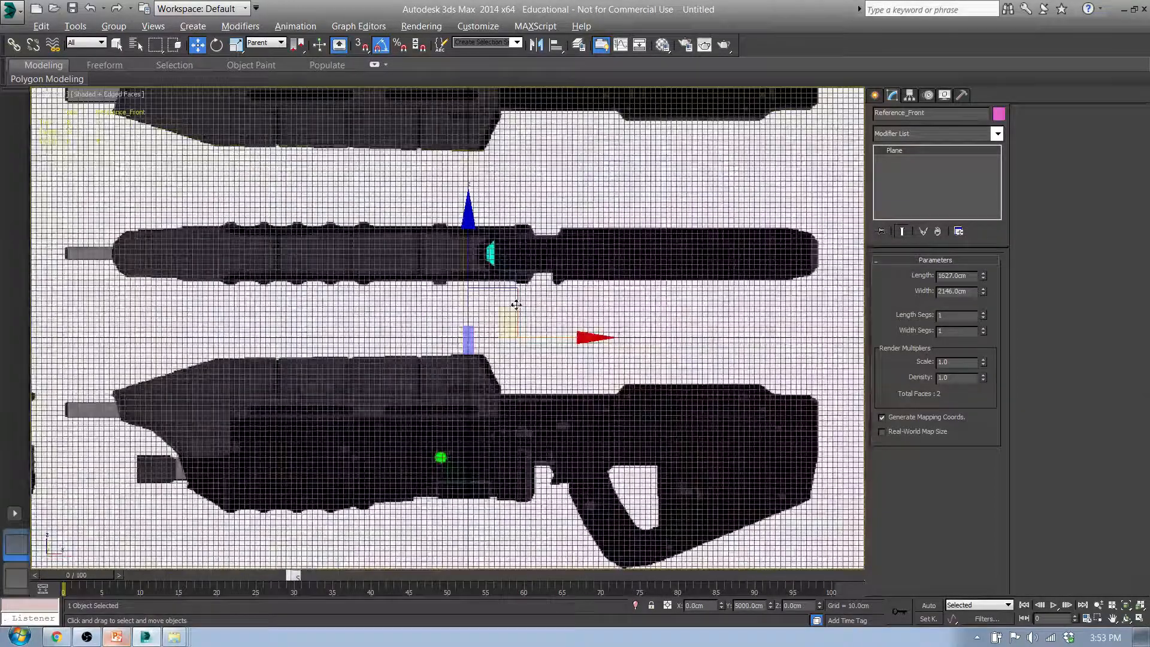
scroll(514, 304, "down", 3)
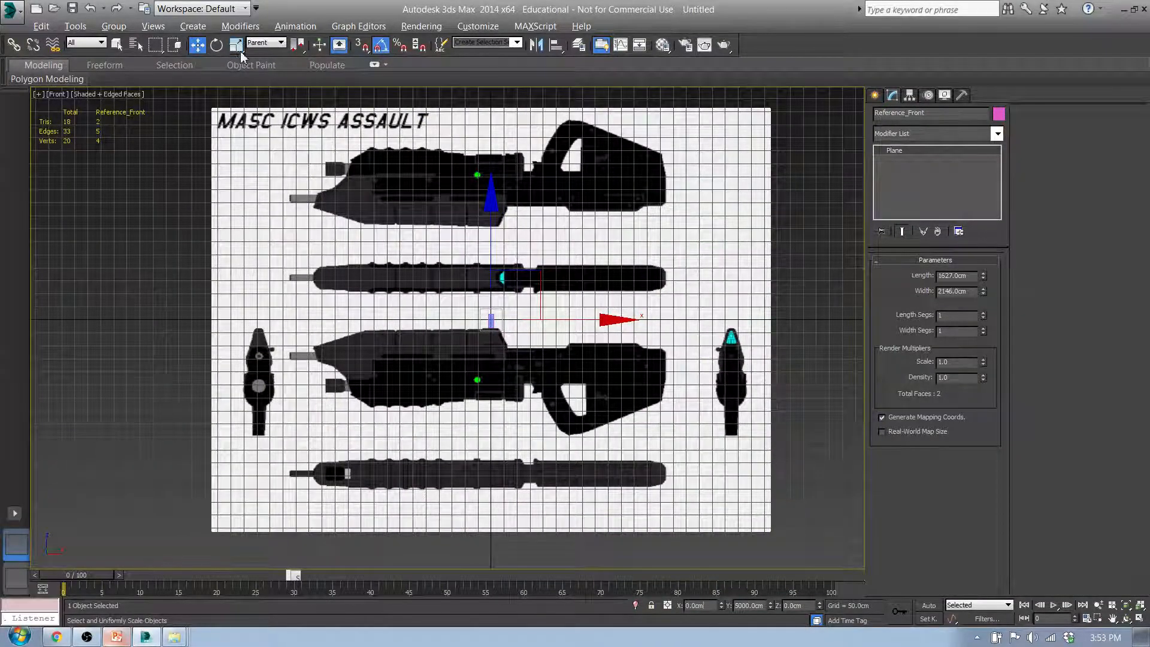
left_click(273, 43)
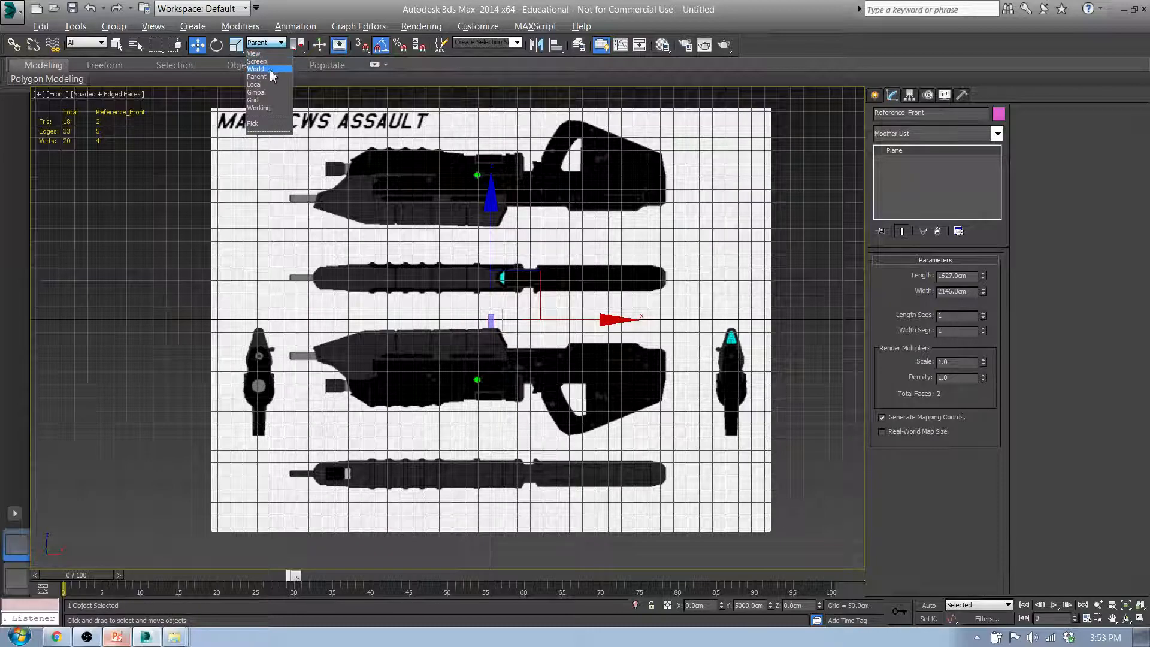
left_click(268, 69)
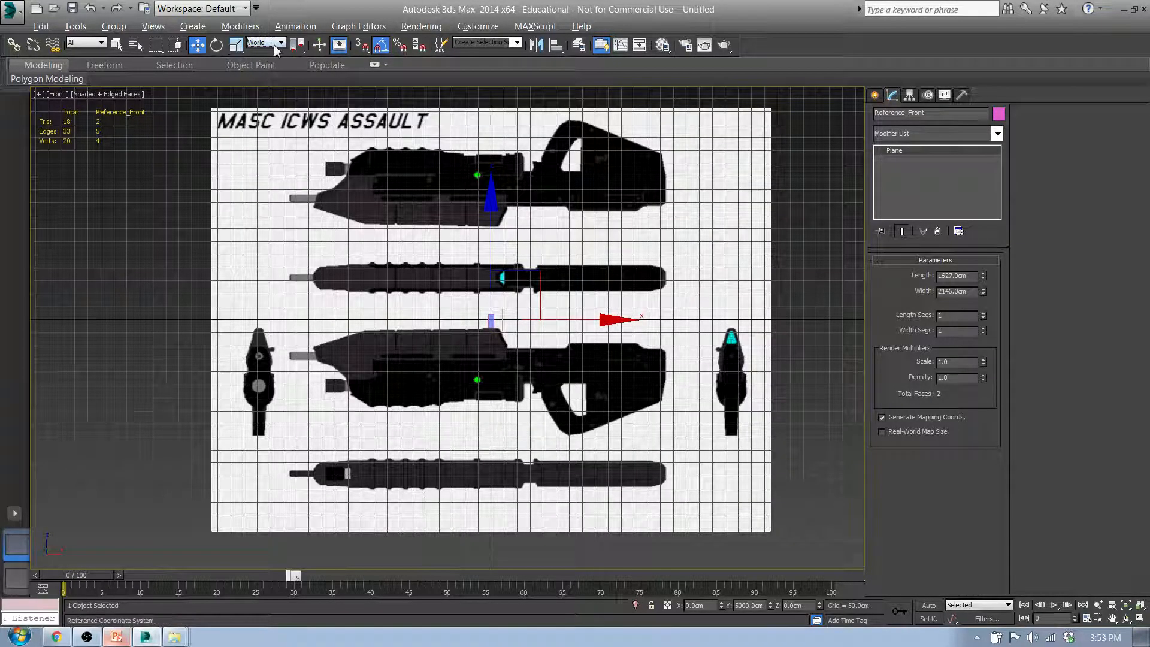
Try squash-scaling the Reference_Front plane along its vertical axis, and undo the change.
left_click(236, 48)
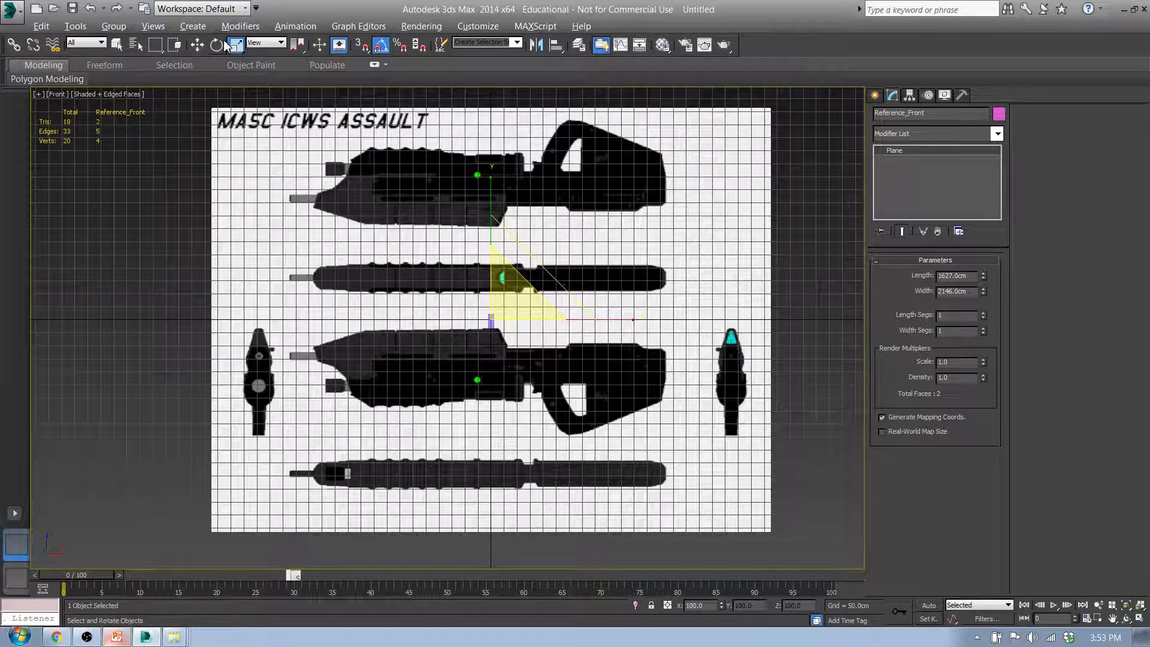
key("r")
key("r")
key("r")
key("r")
key("r")
key("r")
key("r")
key("r")
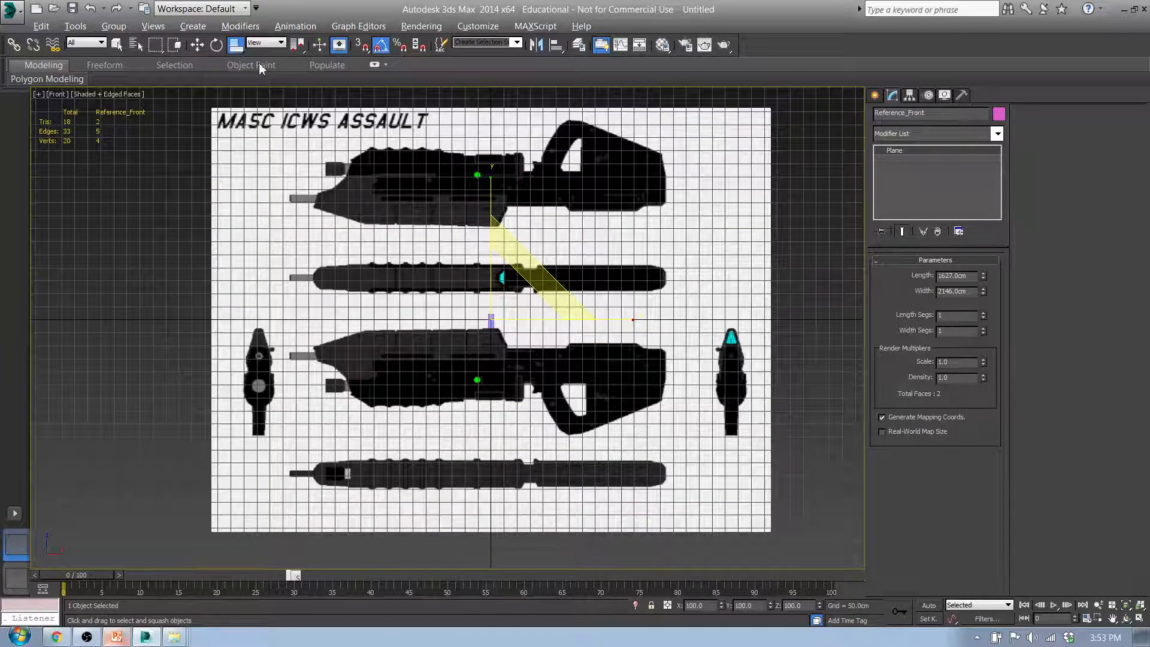
mouse_move(492, 264)
left_mouse_down()
mouse_move(493, 173)
mouse_move(490, 257)
left_mouse_up()
key("ctrl+z")
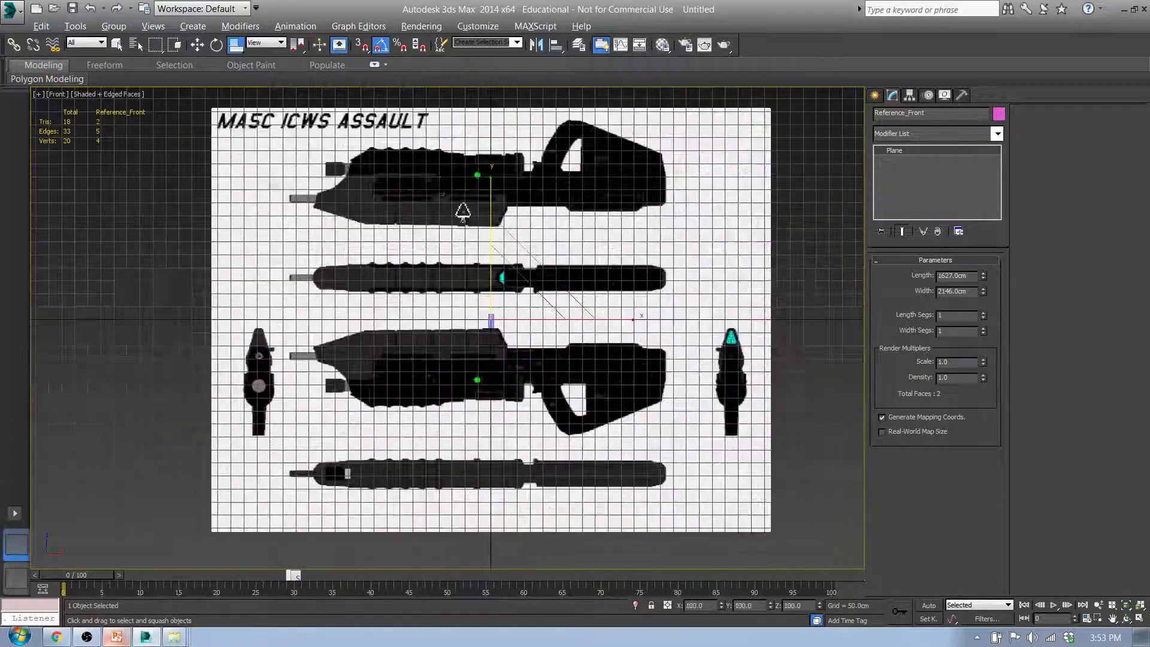
Set the Reference_Front plane's uniform scale to 15.1 percent.
left_click(236, 45)
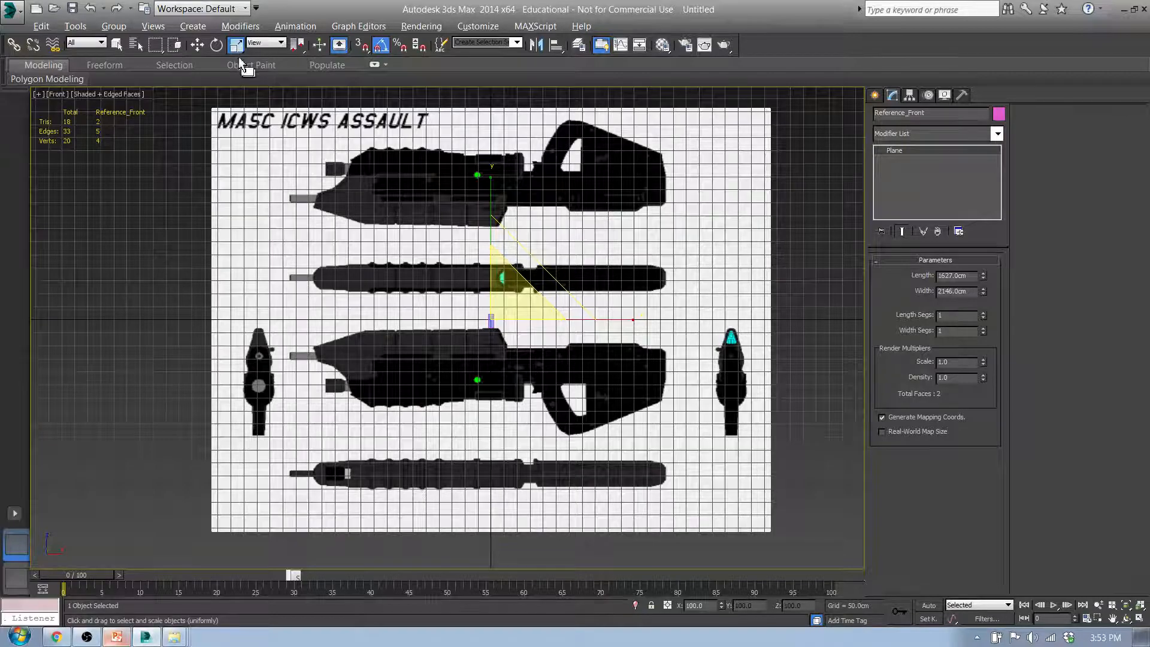
key("r")
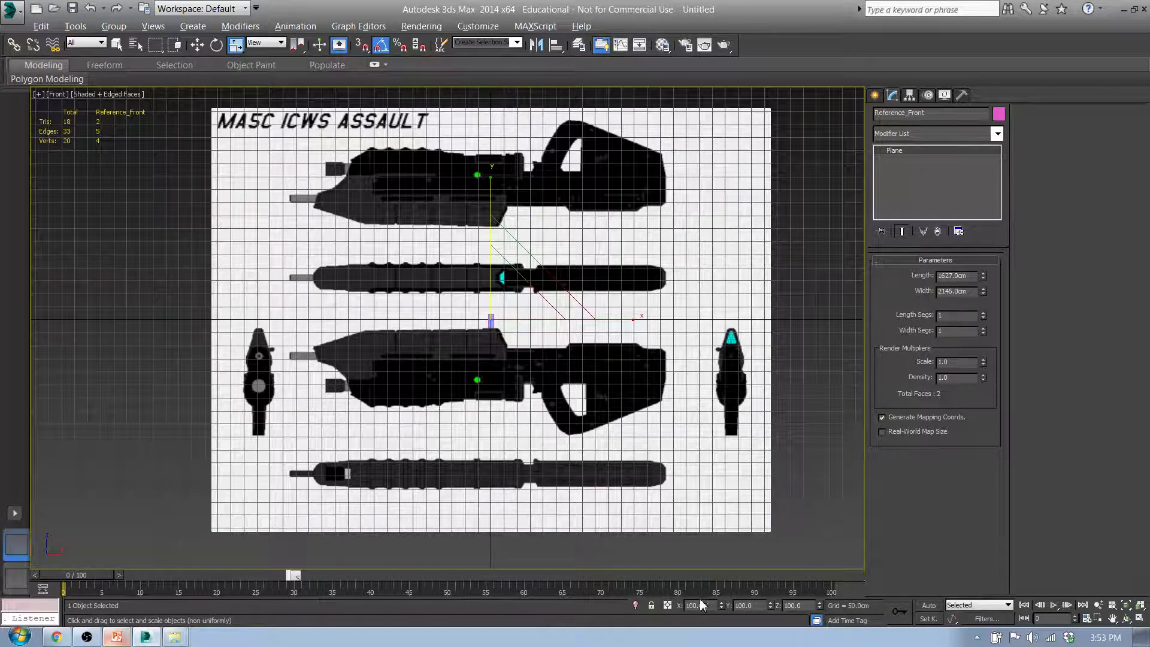
key("r")
key("r")
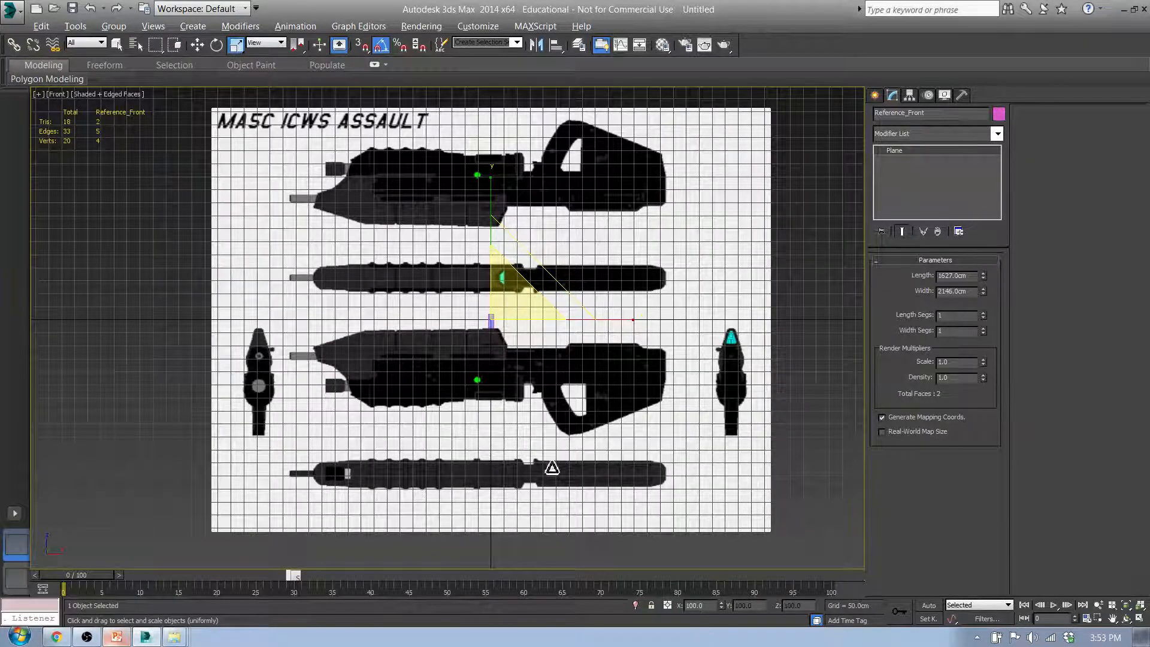
double_click(700, 605)
type("15.1")
key("Return")
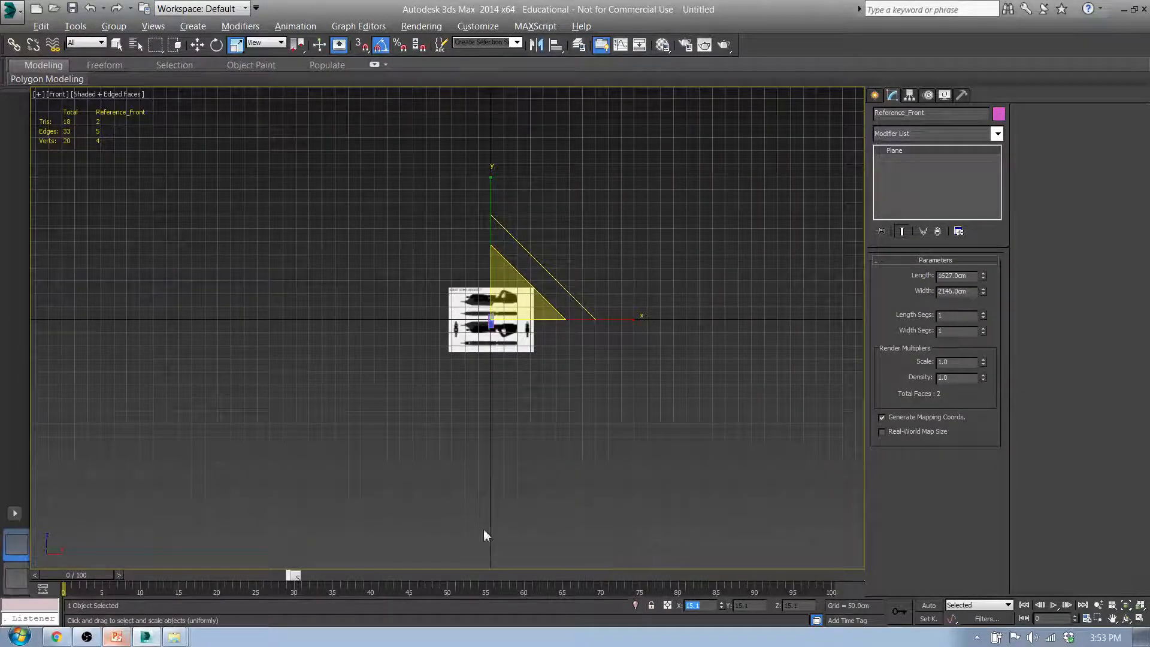
scroll(433, 419, "up", 8)
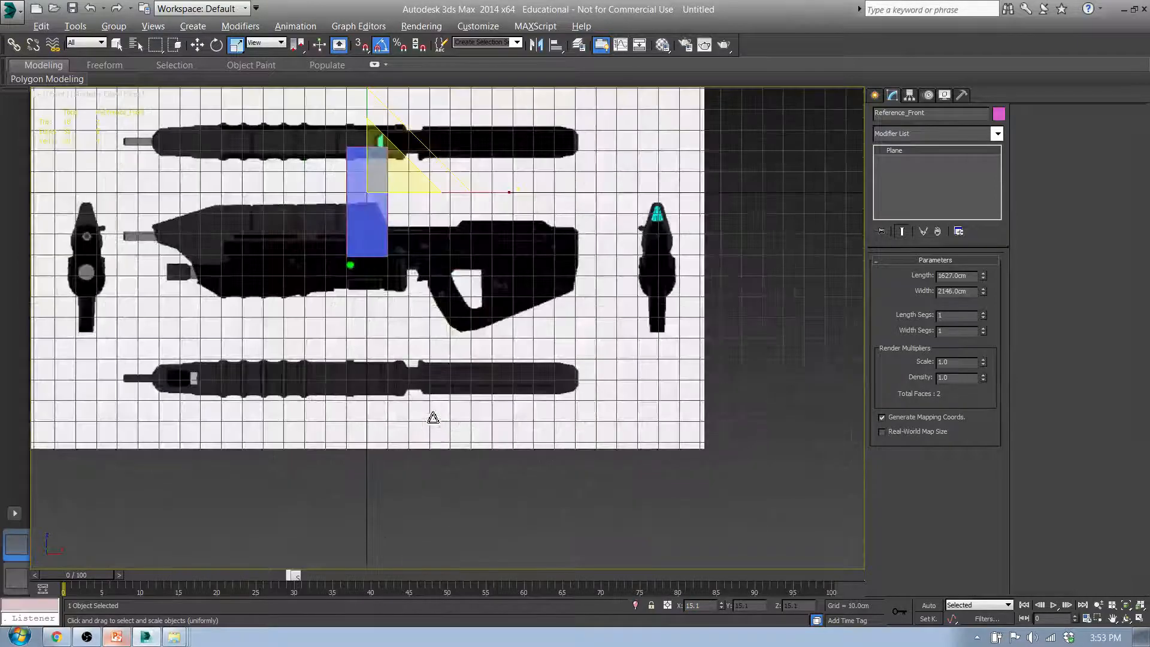
Move the Reference_Front plane about 134.7 cm along X and raise it about 30 cm to align the rifle's front-end drawing with the Model box.
key("w")
left_click_drag(447, 202, 718, 200)
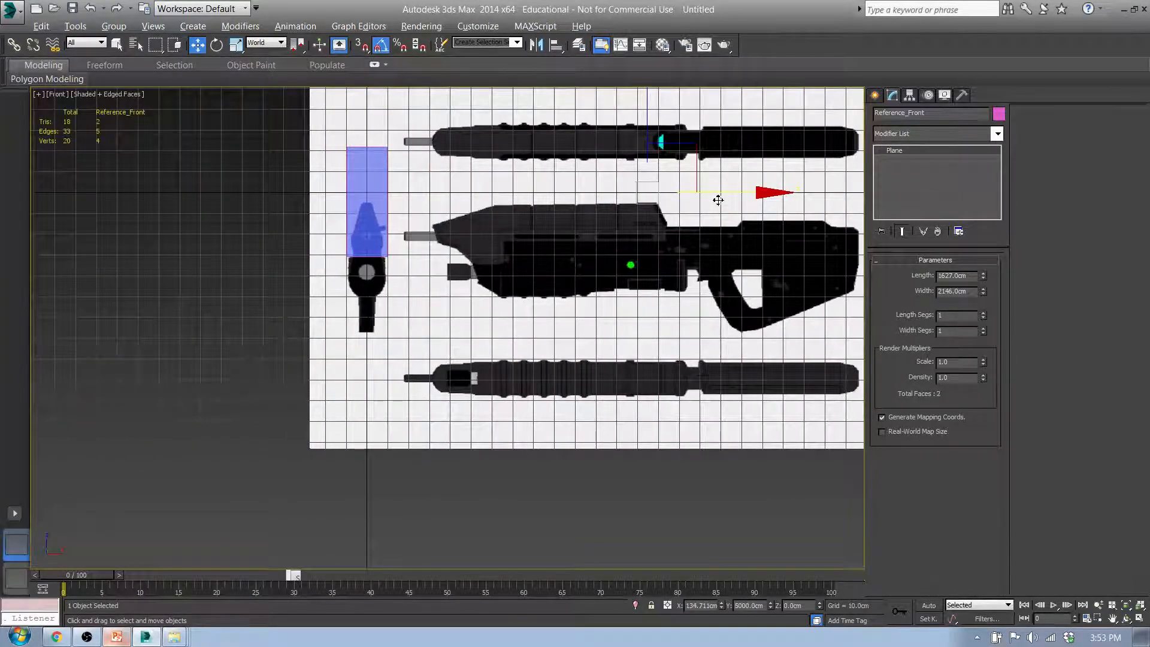
middle_click_drag(676, 142, 634, 278)
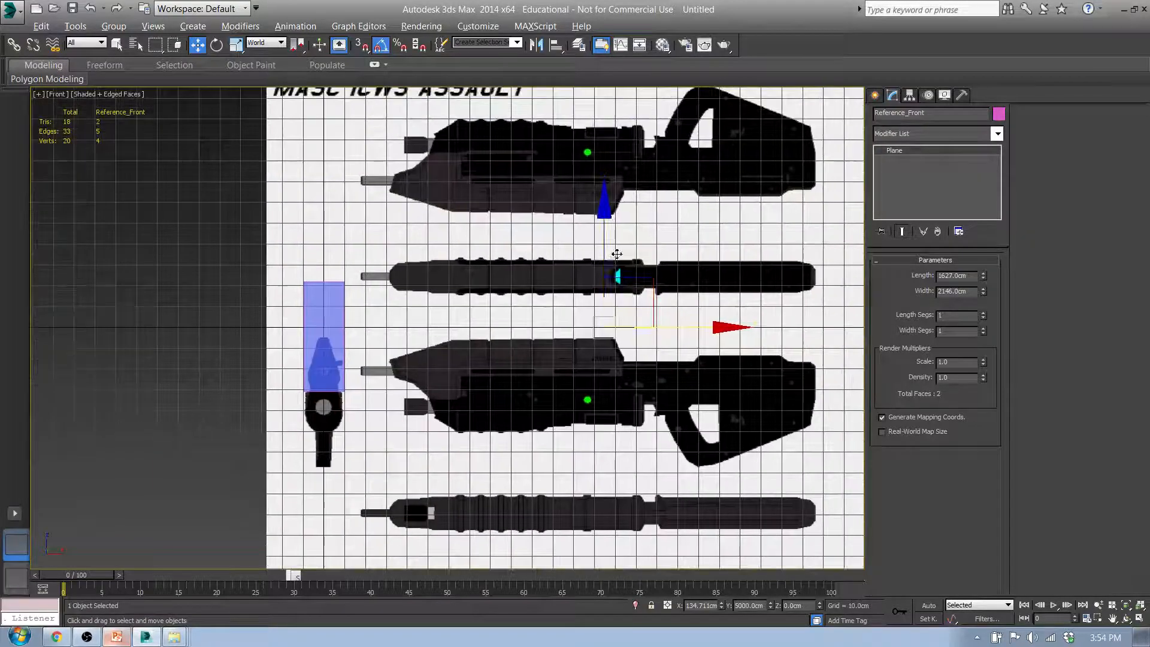
left_click_drag(606, 250, 610, 187)
scroll(563, 293, "down", 5)
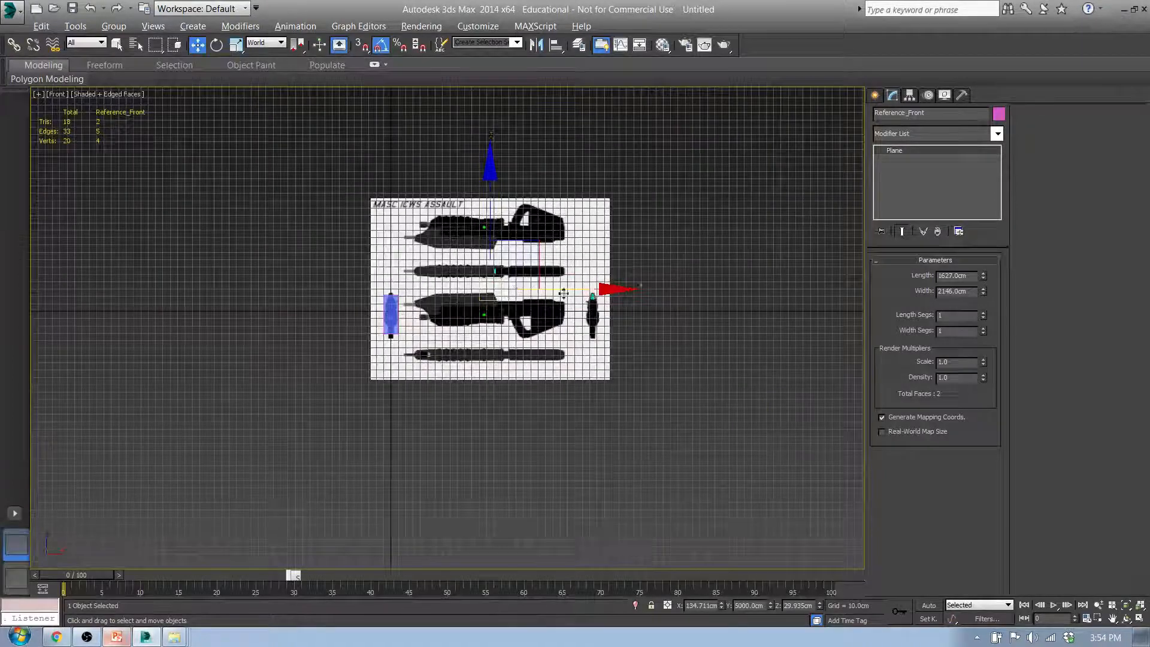
Examine how the rifle's side drawing lines up with the Model box in the left view.
middle_click_drag(563, 293, 462, 274)
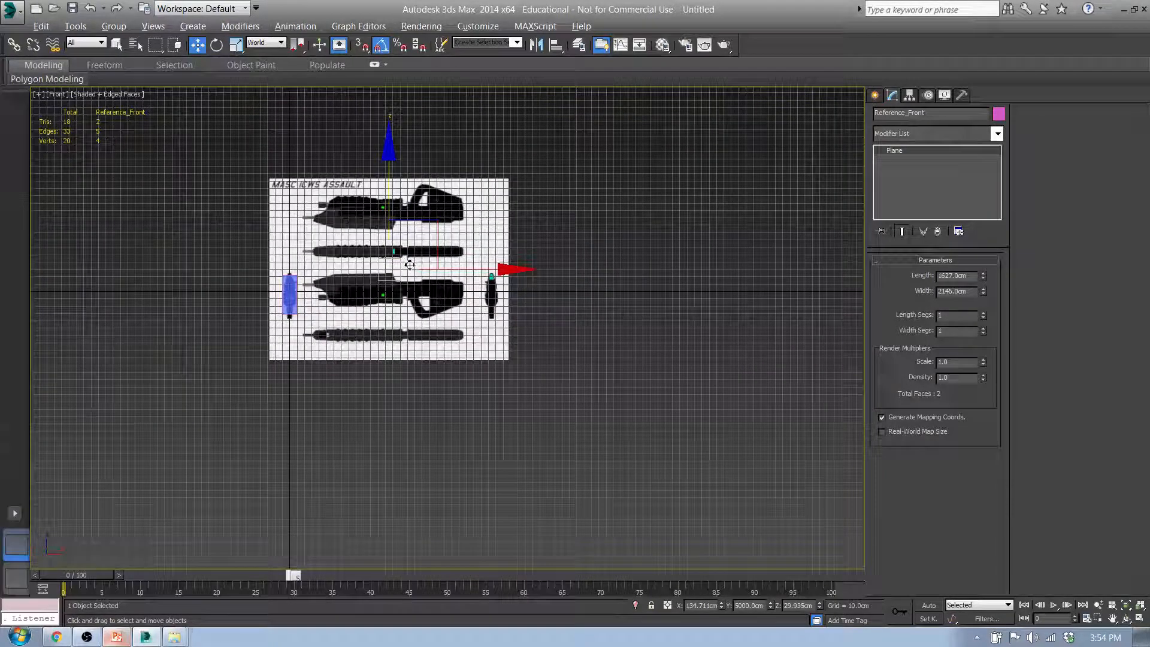
middle_click_drag(416, 255, 346, 269)
key("l")
scroll(339, 279, "down", 3)
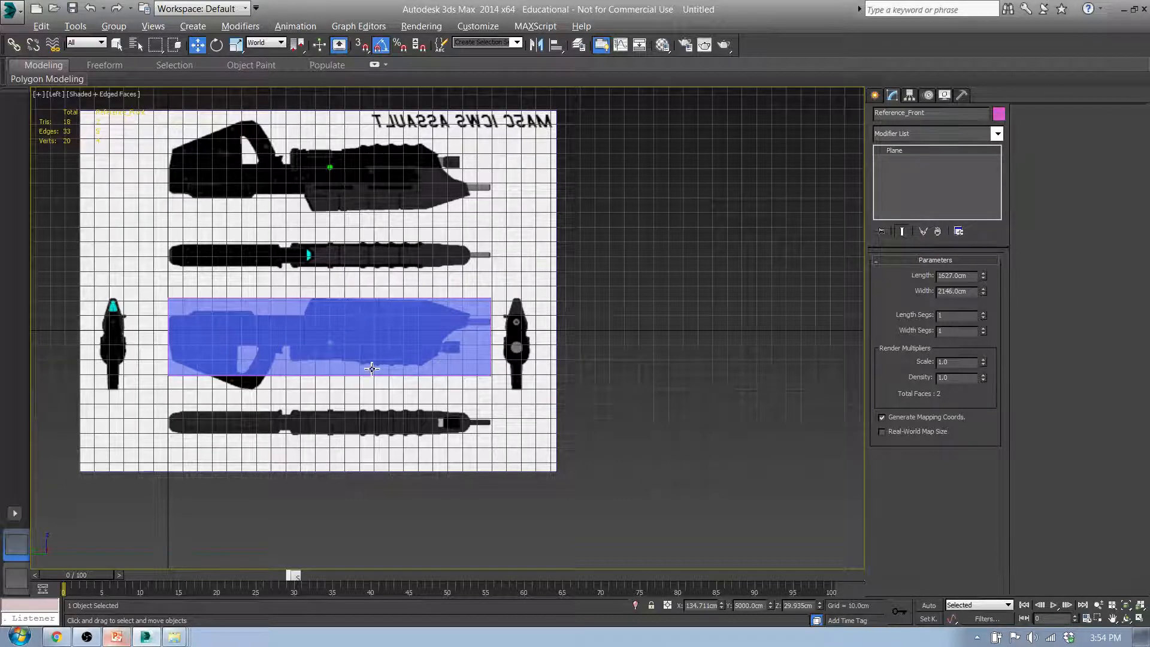
middle_click_drag(225, 402, 520, 427)
scroll(519, 426, "down", 4)
scroll(519, 424, "up", 4)
scroll(527, 422, "down", 2)
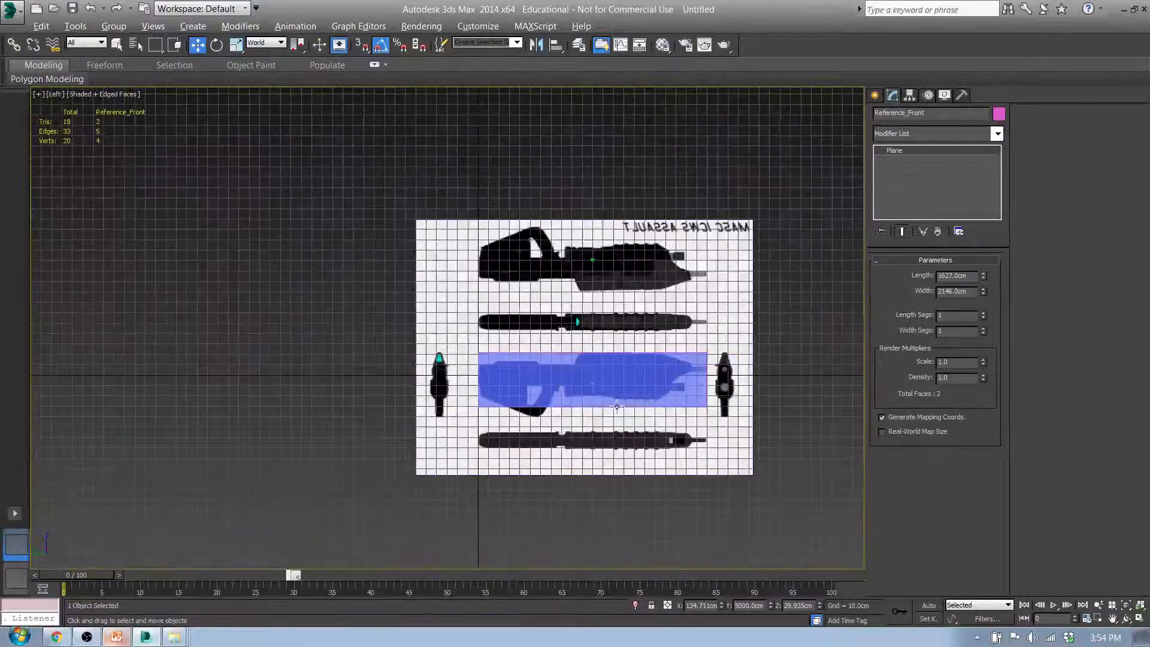
middle_click_drag(656, 395, 416, 372)
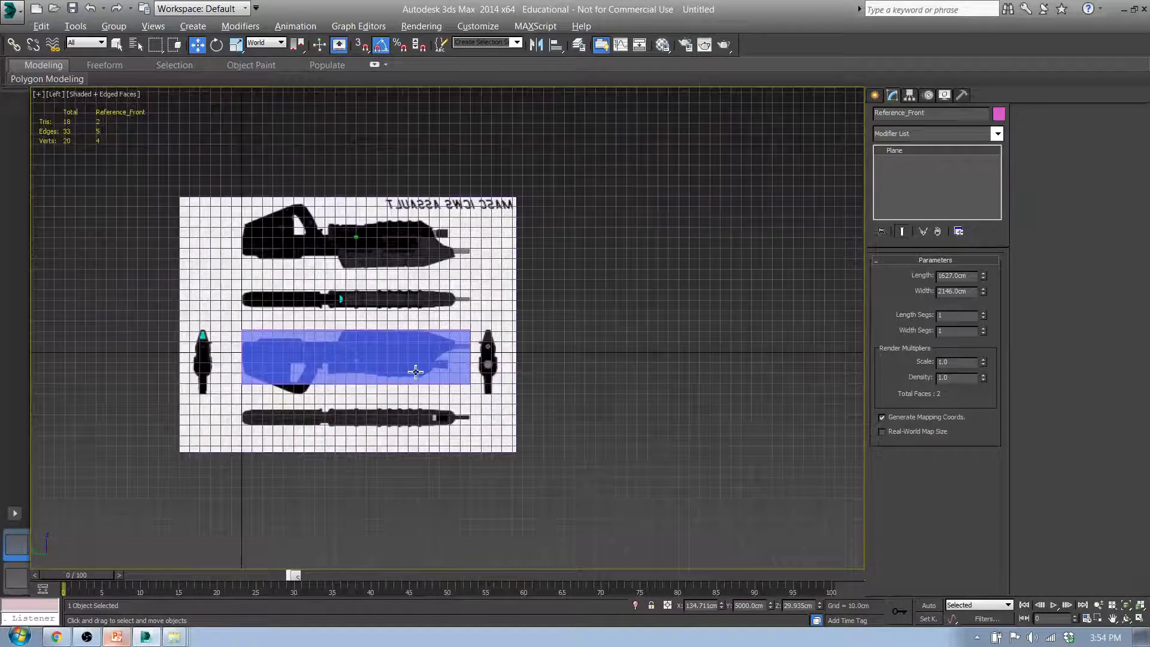
Convert the Model box to an Editable Poly.
key("f")
middle_click_drag(309, 306, 400, 329)
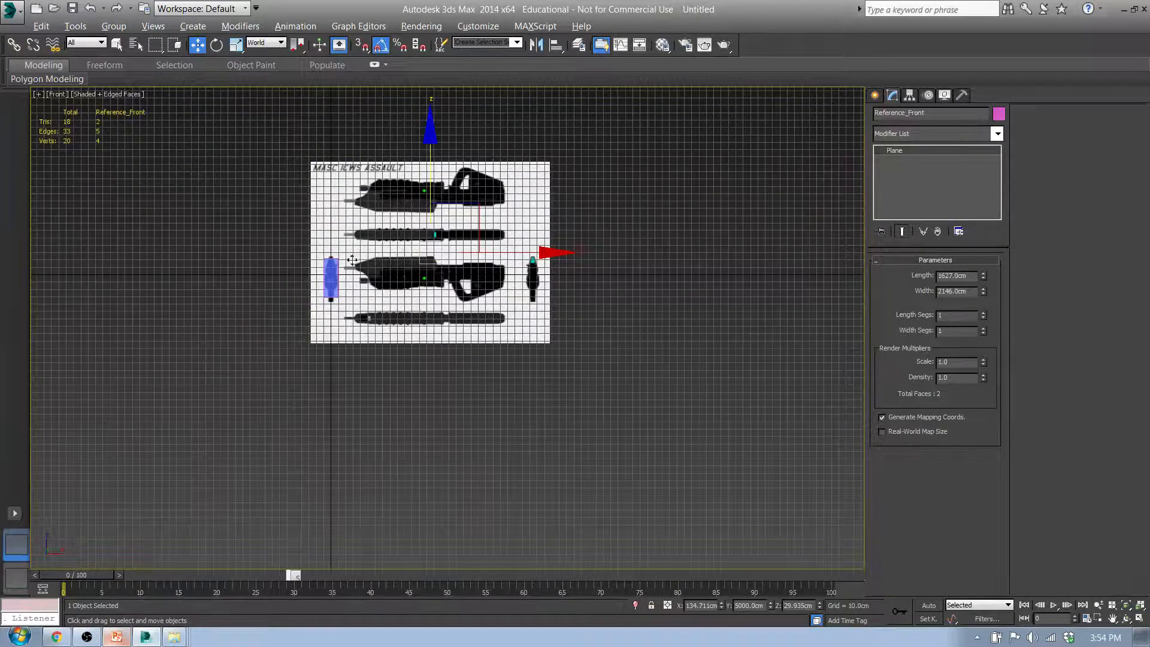
scroll(343, 277, "up", 8)
left_click(405, 362)
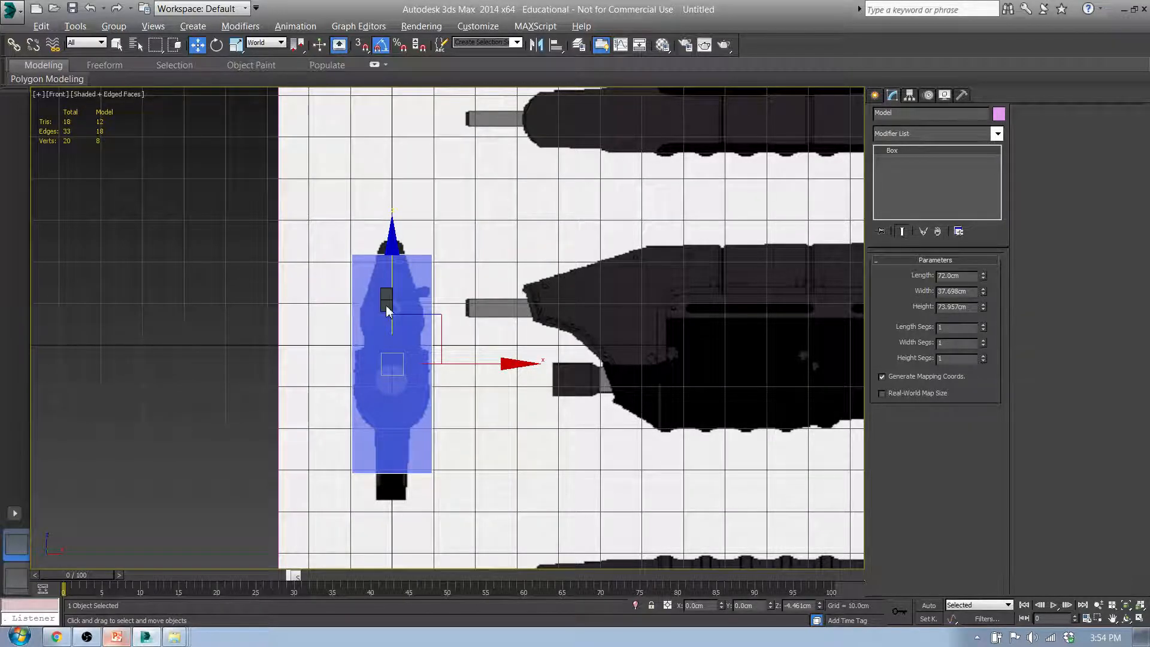
left_click(564, 453)
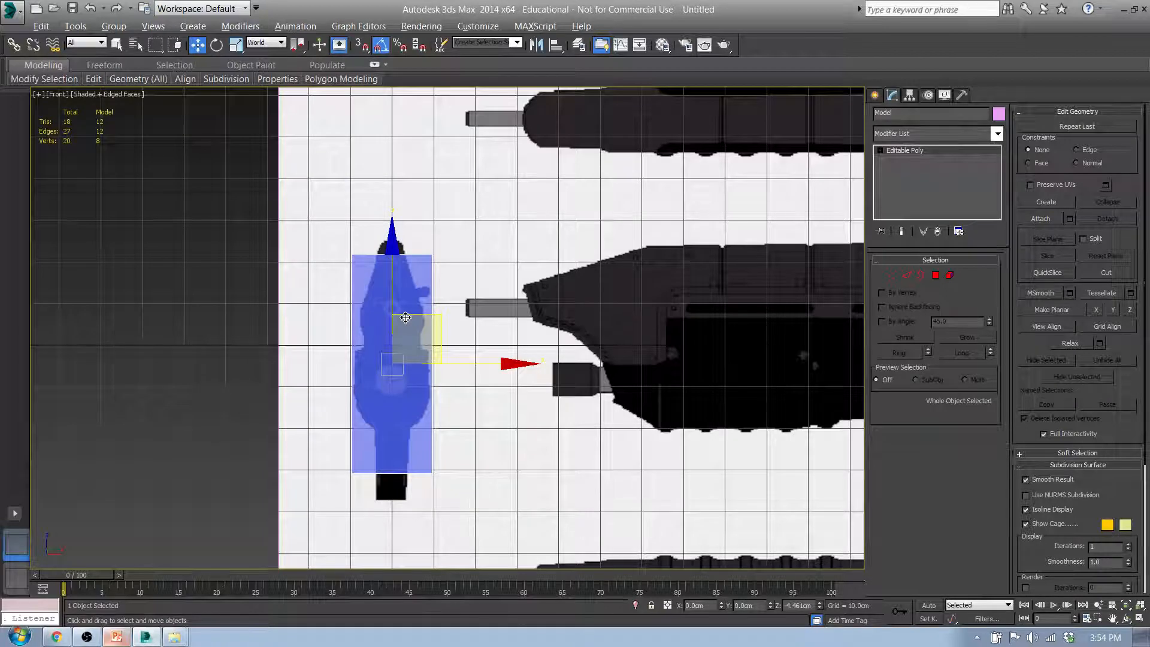
Select the Model box's front-end polygon and inspect which end of the box it marks.
left_click(934, 276)
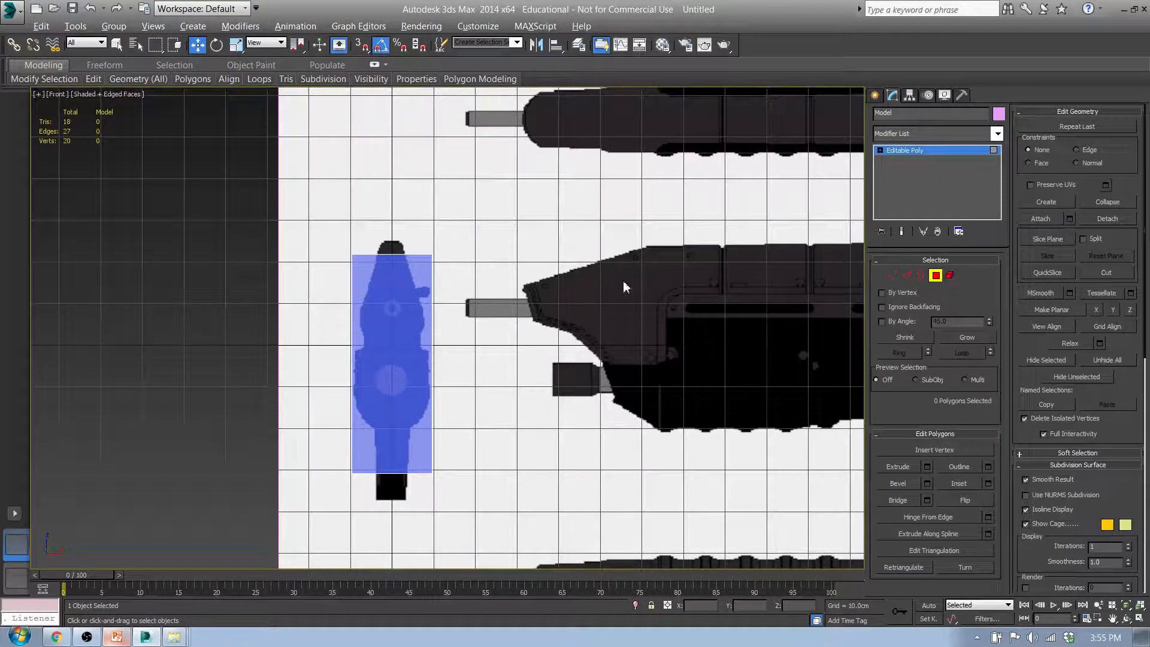
left_click(398, 309)
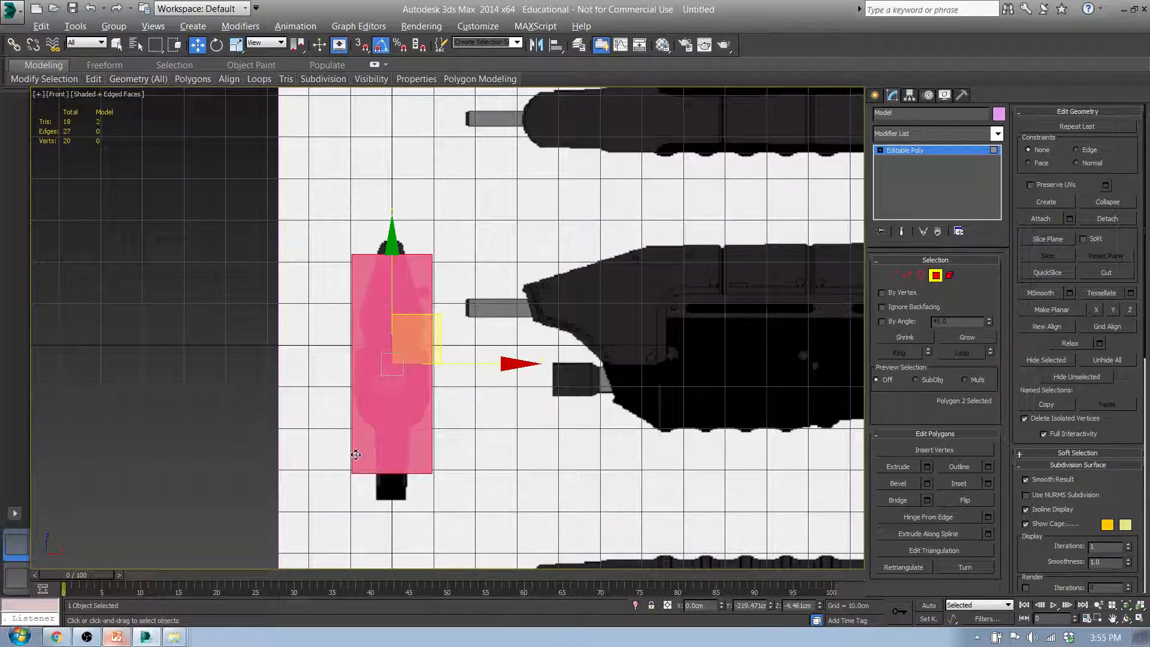
scroll(289, 360, "down", 5)
middle_click_drag(275, 362, 552, 376, "alt")
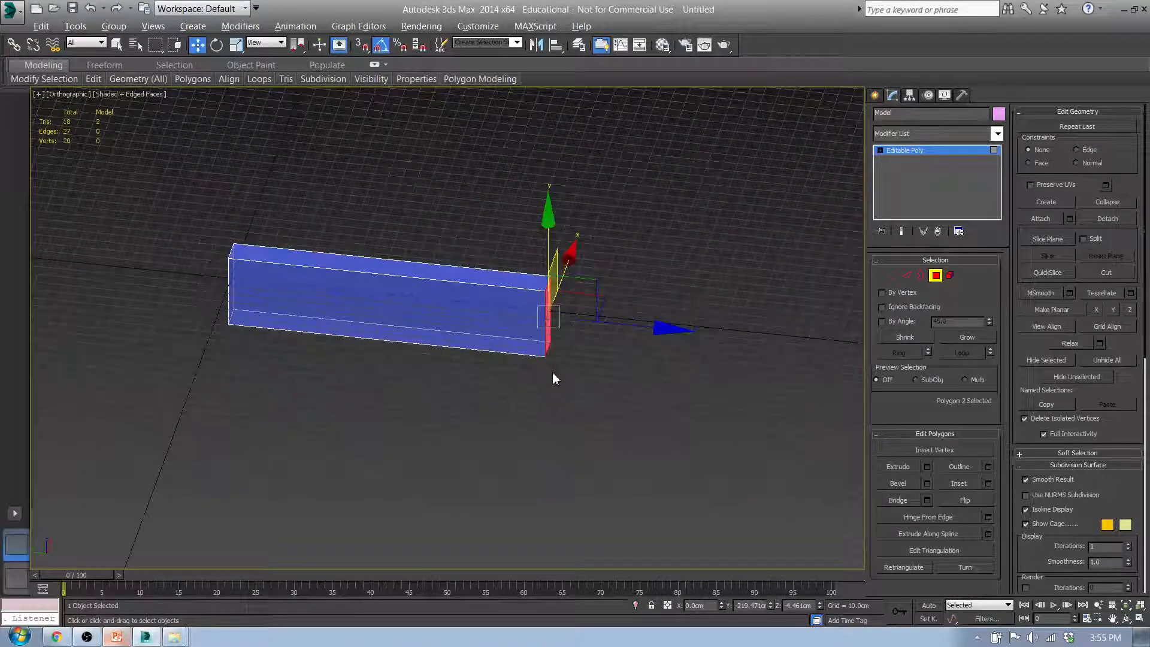
Compare the Model box's selected front-end face with the rifle drawings in the front, left and top views.
key("f")
scroll(497, 359, "up", 4)
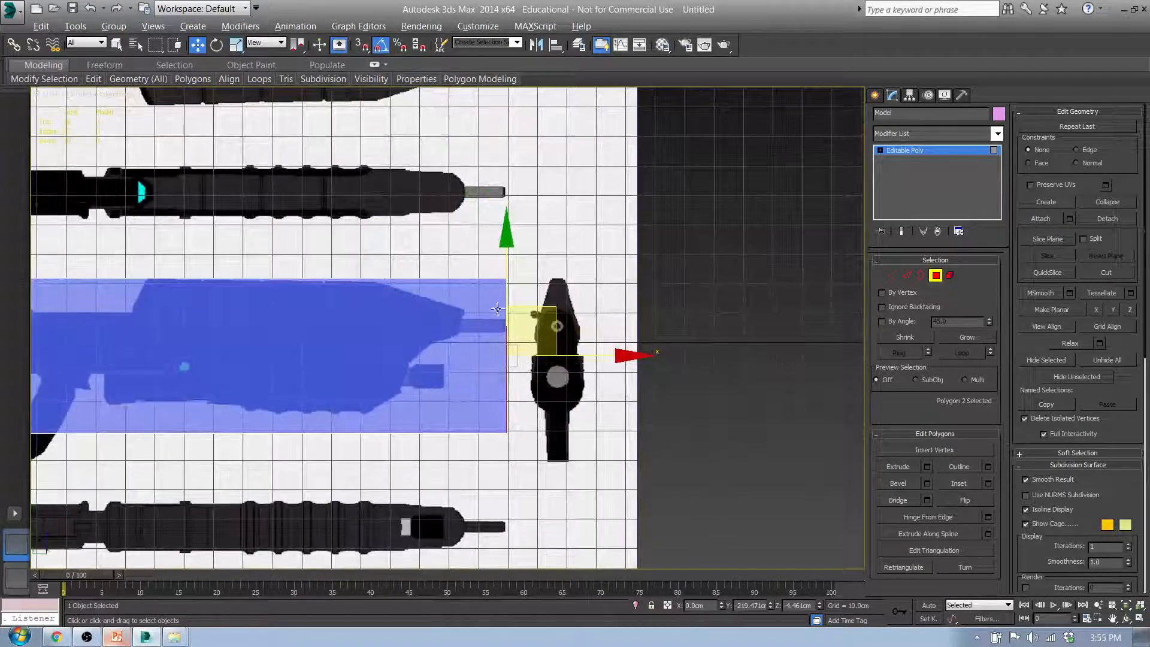
key("l")
scroll(566, 372, "down", 5)
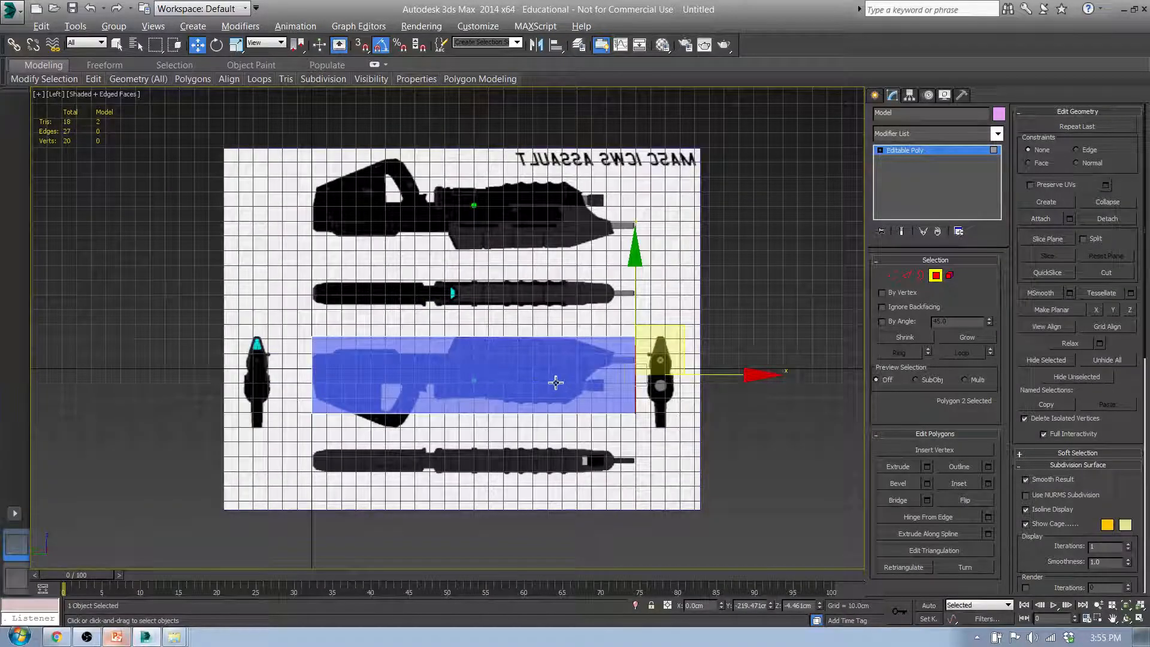
key("f")
middle_click_drag(411, 339, 569, 461)
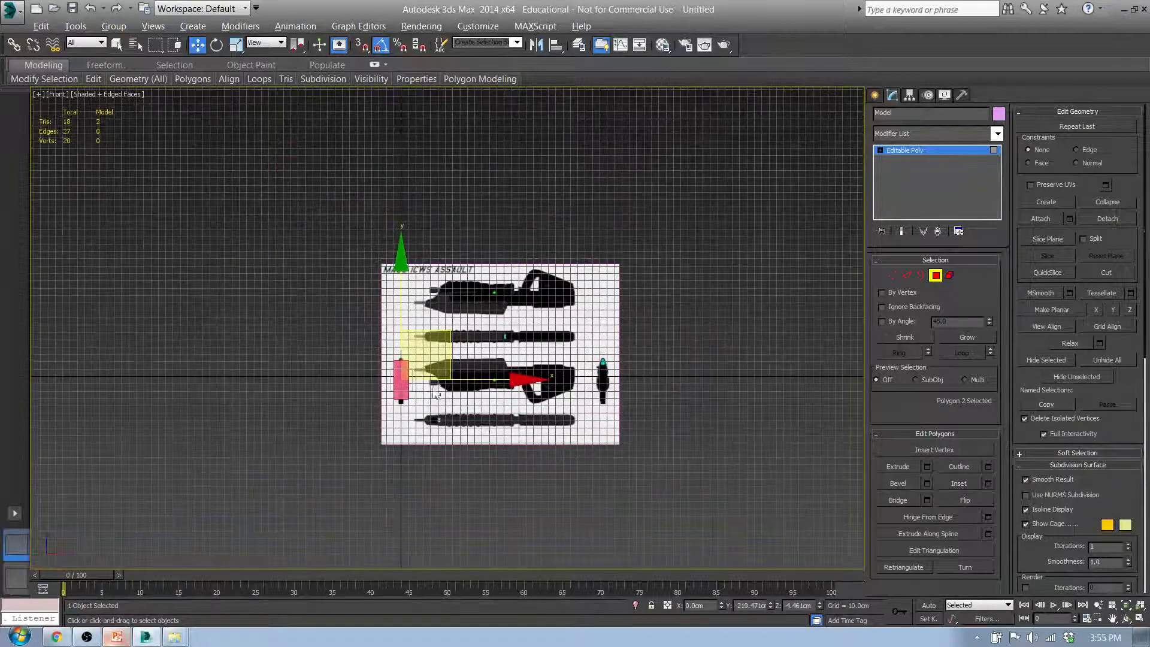
scroll(334, 367, "up", 5)
scroll(329, 377, "up", 5)
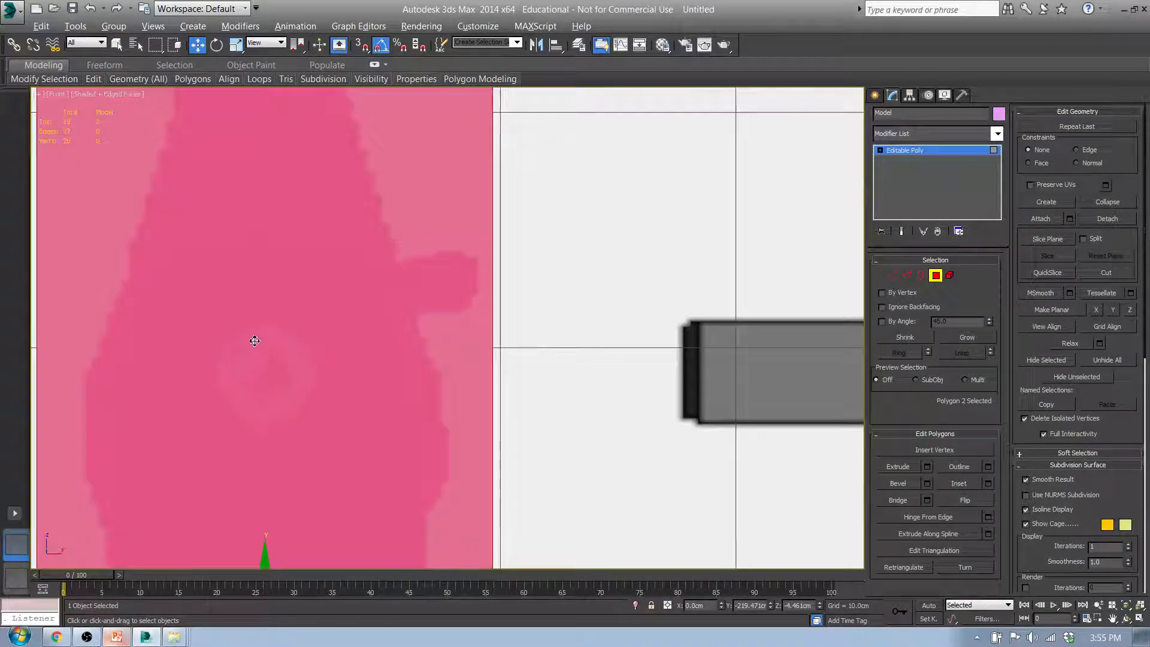
middle_click_drag(278, 359, 403, 326)
scroll(483, 288, "down", 3)
scroll(402, 333, "down", 3)
key("t")
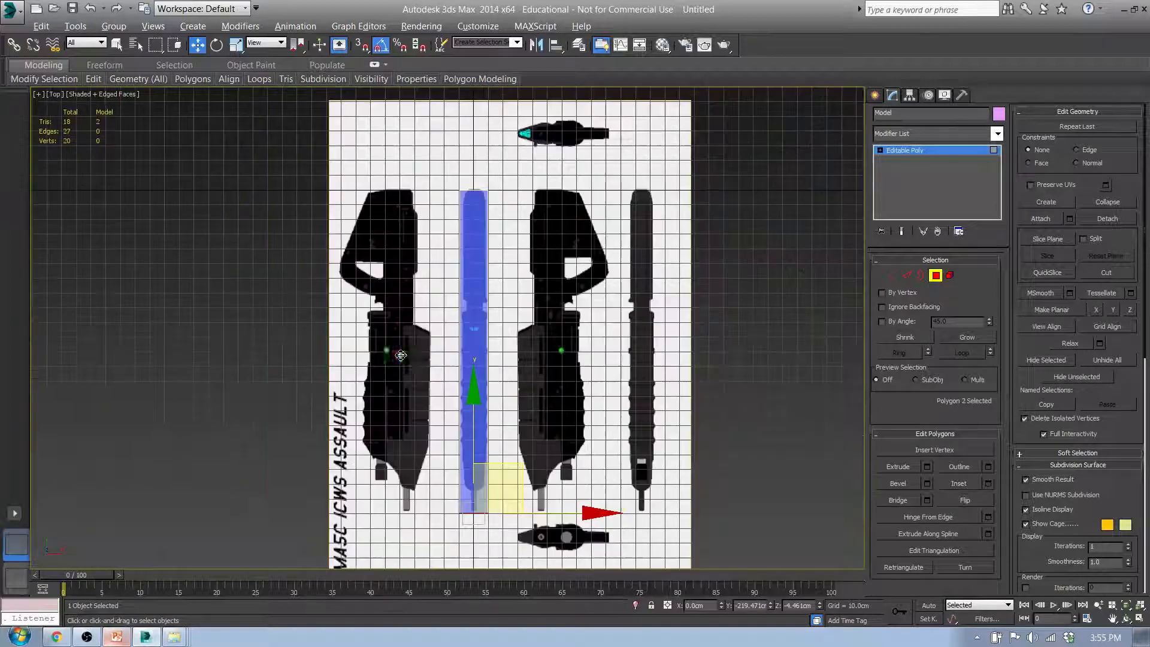
middle_click_drag(513, 470, 492, 339)
scroll(494, 338, "up", 2)
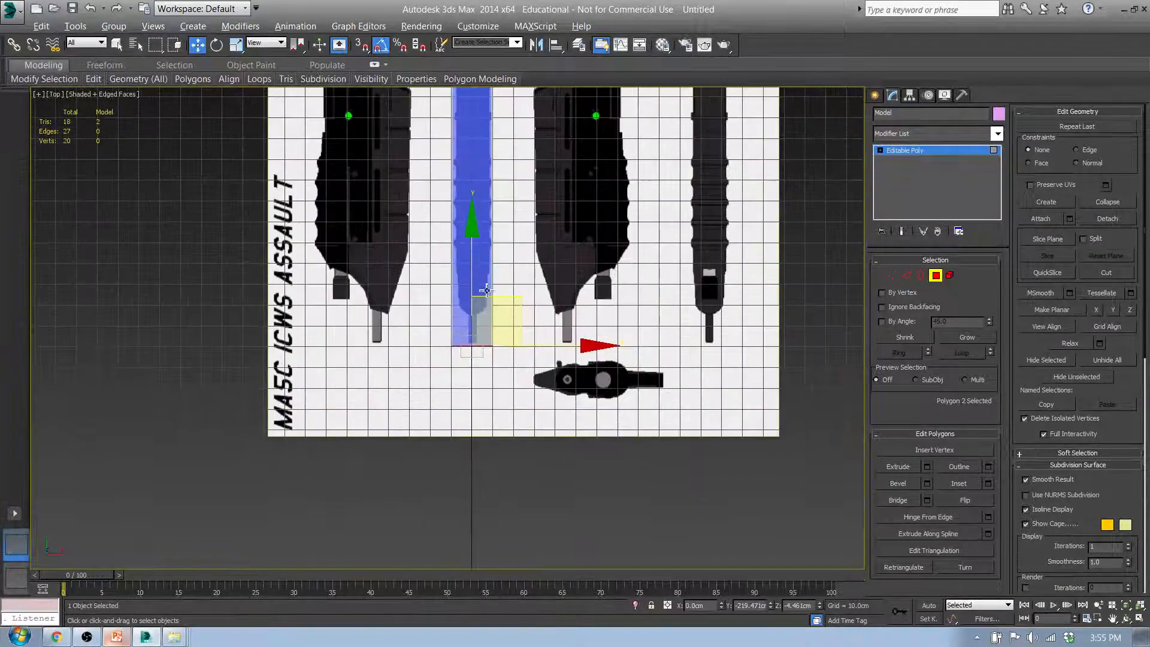
scroll(485, 326, "up", 2)
middle_click_drag(440, 439, 358, 436)
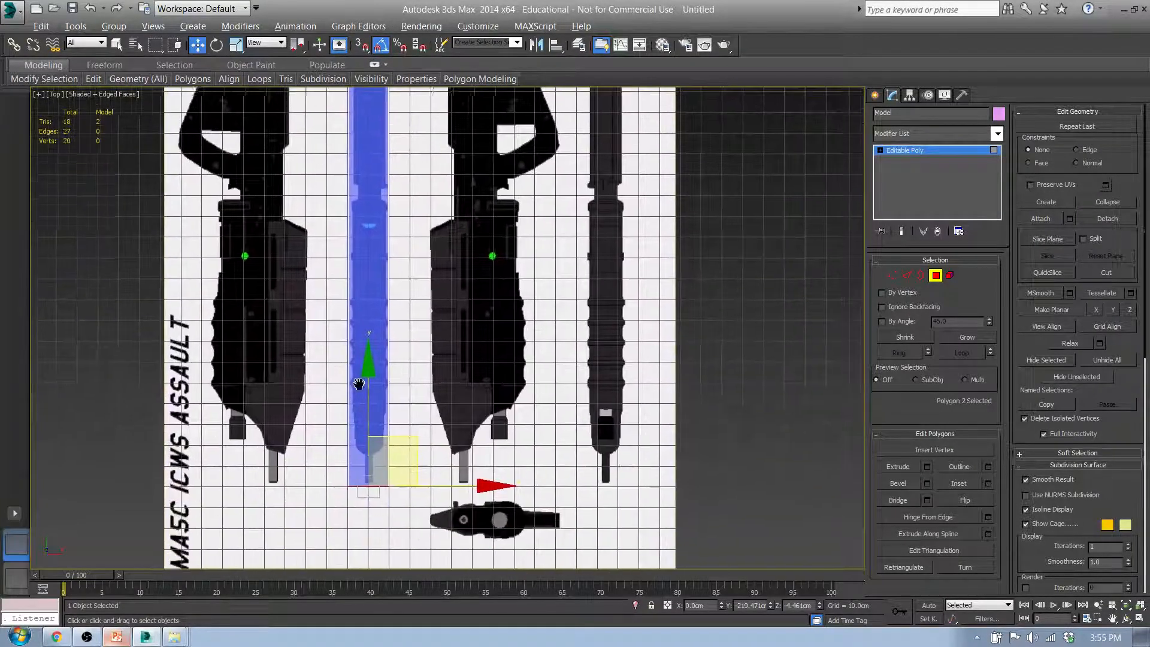
scroll(407, 390, "down", 3)
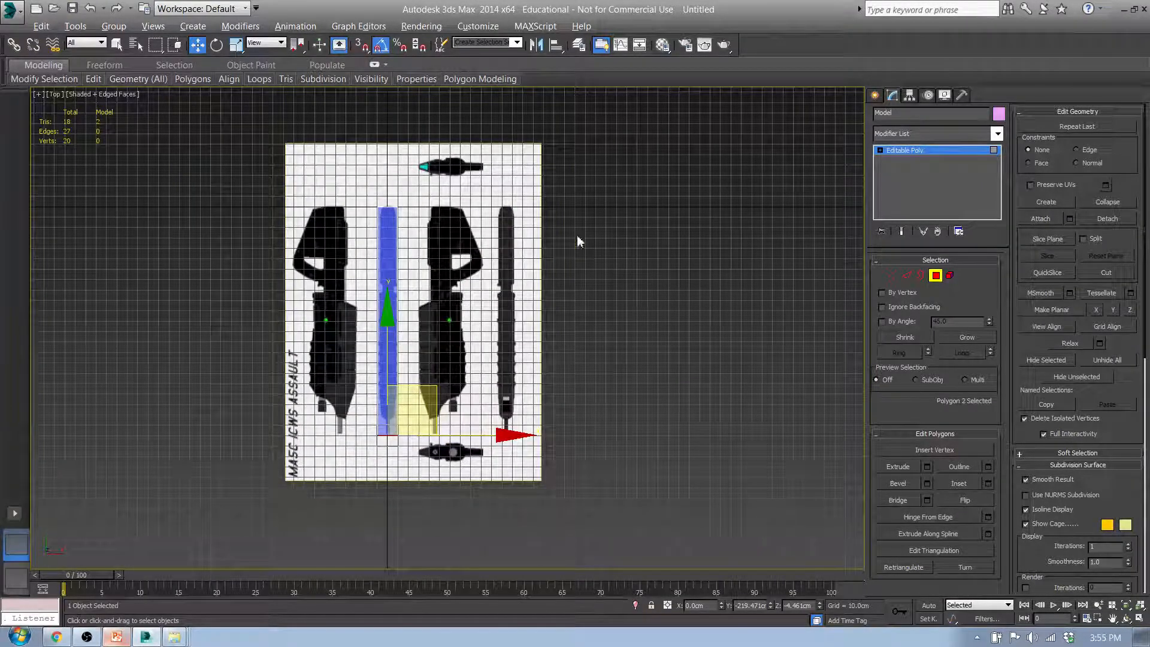
Try rotating the Reference_Top plane 180 degrees about its Z axis in the top view.
left_click(874, 96)
left_click(465, 233)
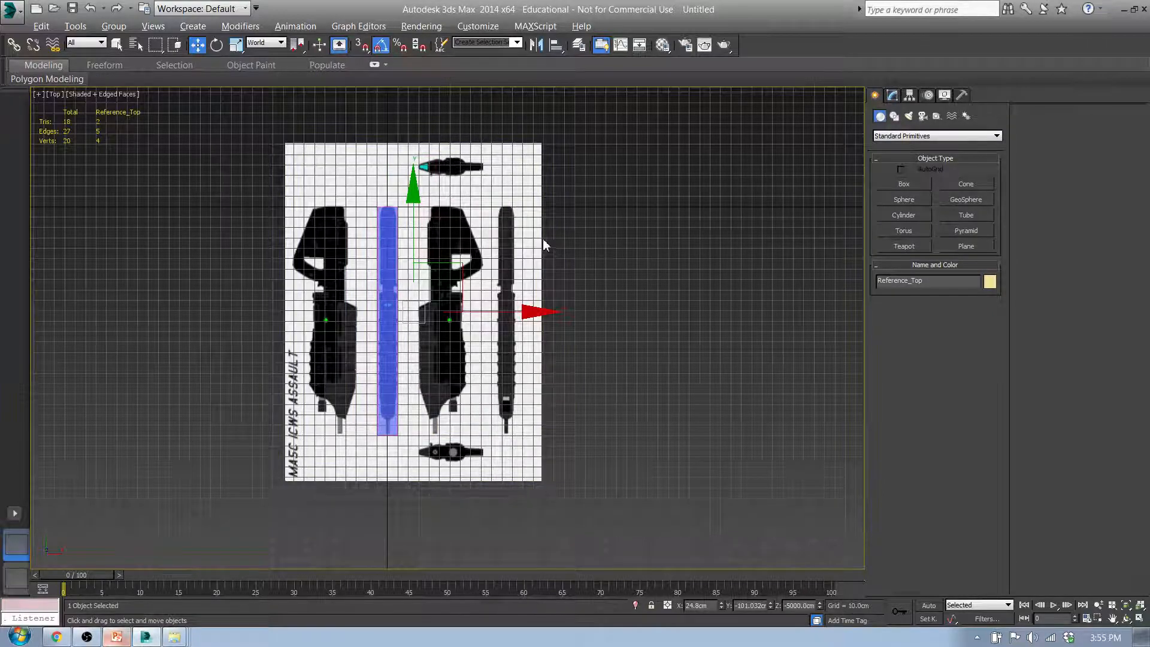
key("e")
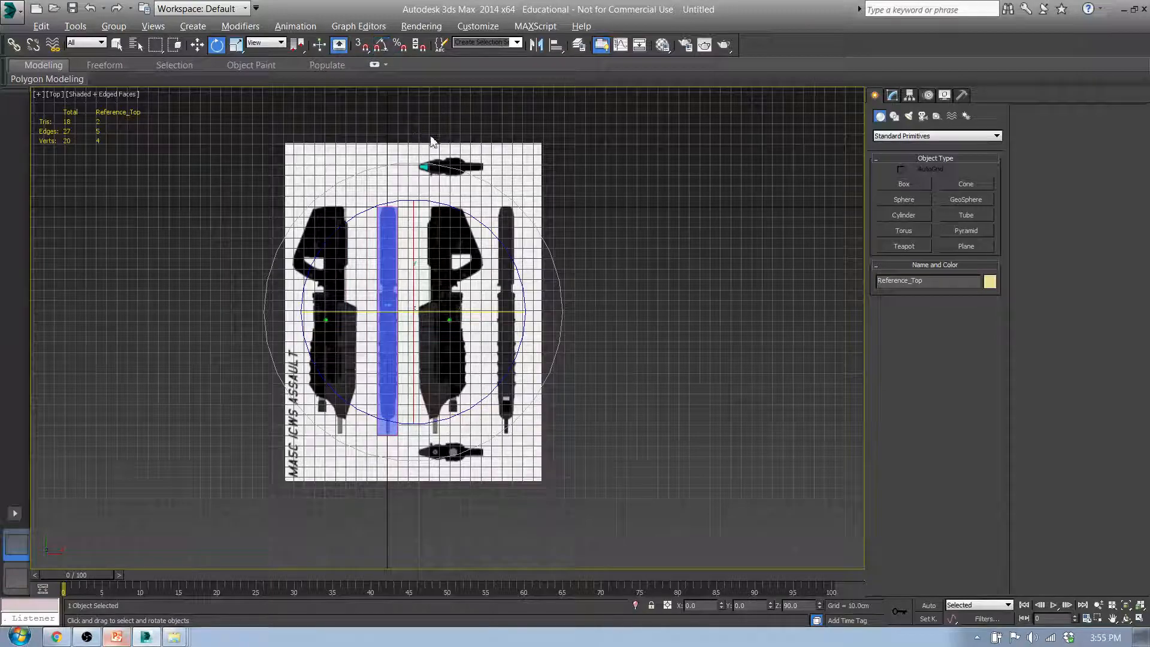
left_click_drag(473, 220, 567, 269)
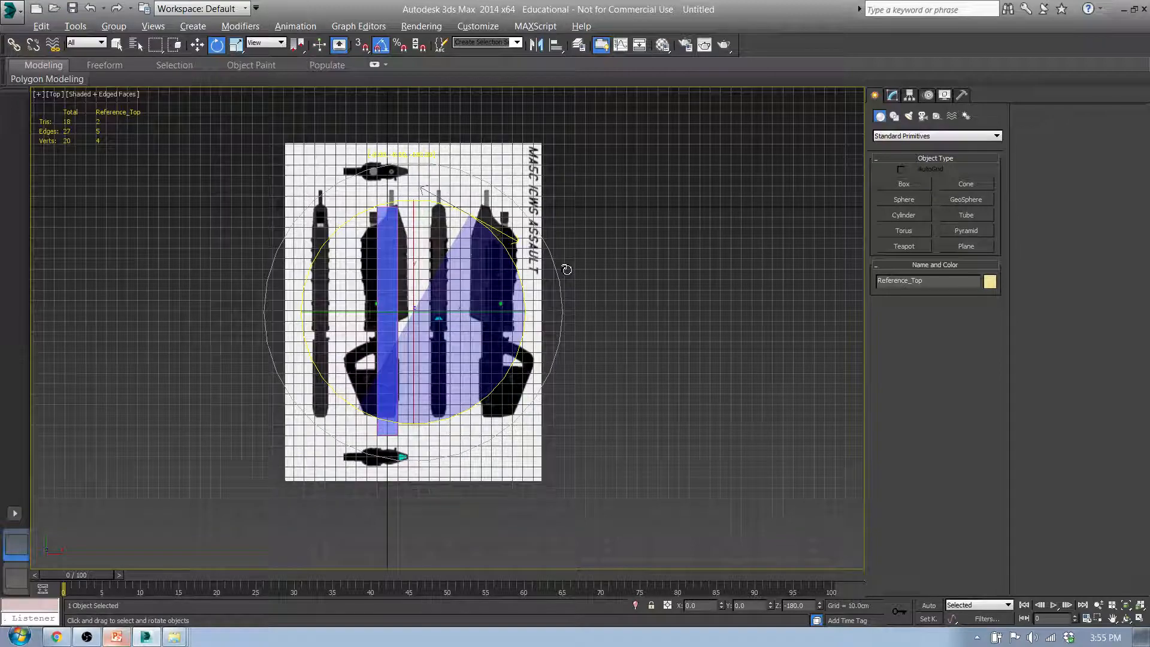
right_click(567, 269)
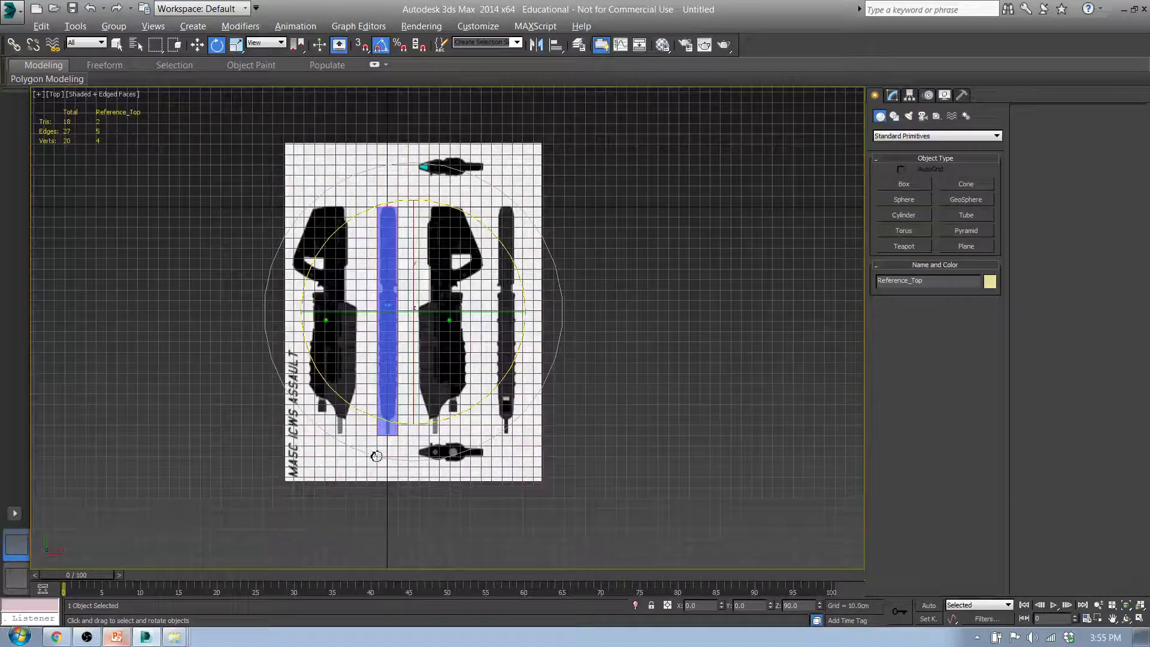
Select the Model box and its front-end polygon from an angled view showing the box and reference planes.
middle_click_drag(373, 452, 397, 397, "alt")
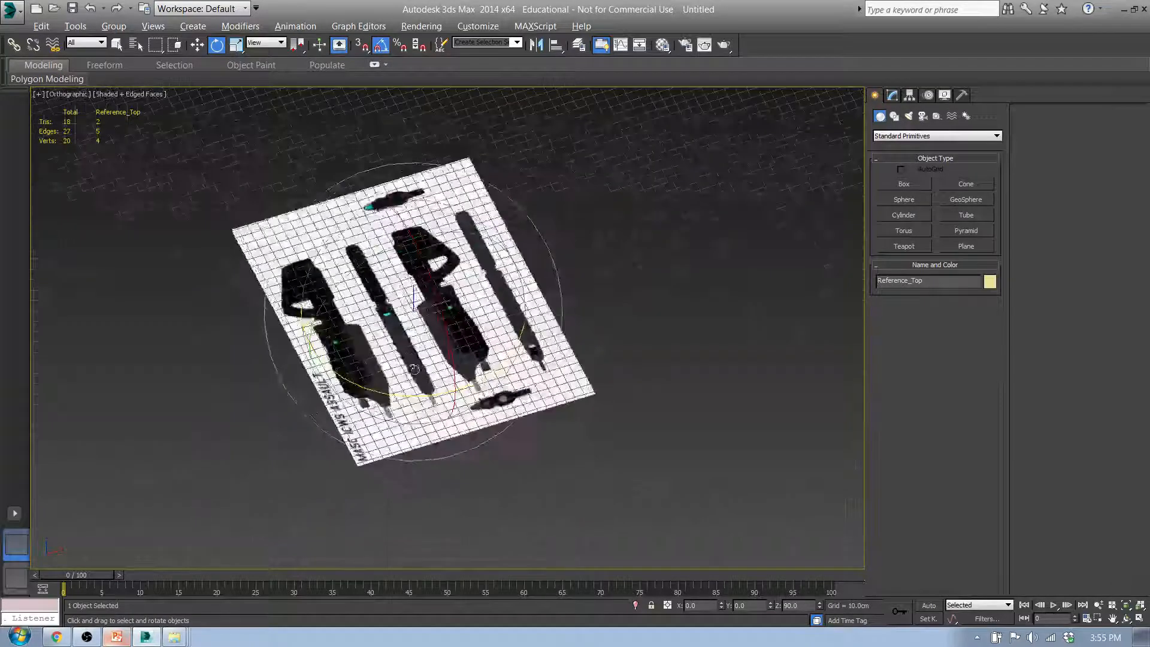
scroll(395, 410, "down", 5)
scroll(395, 401, "down", 5)
middle_click_drag(408, 299, 397, 451)
scroll(389, 384, "down", 2)
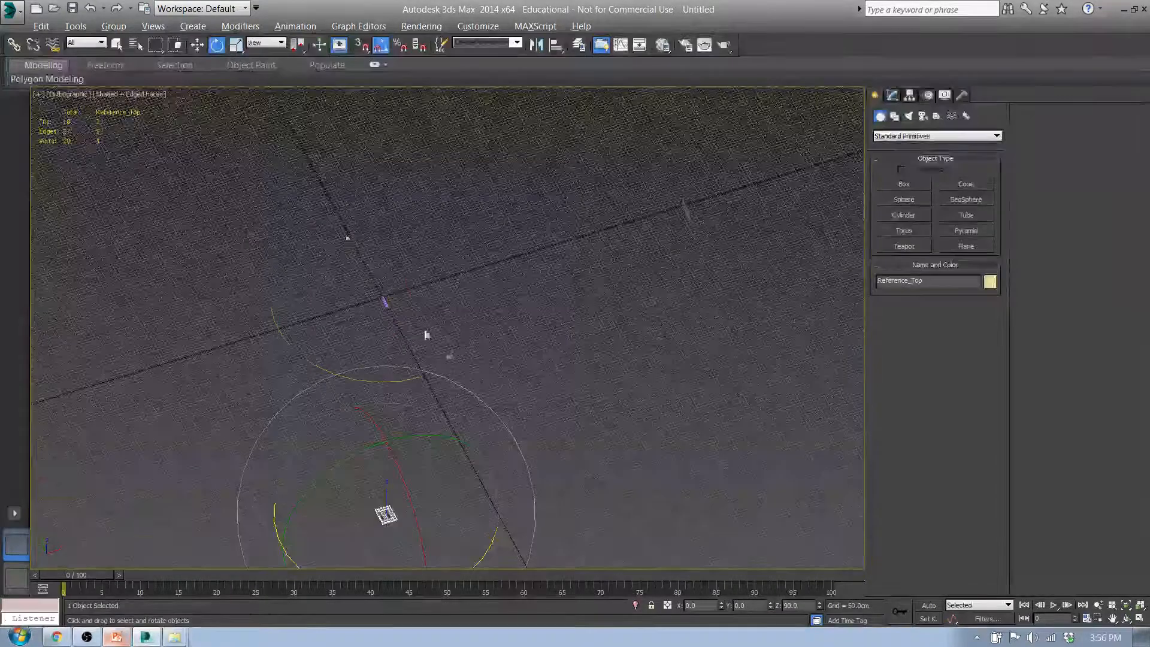
left_click(390, 284)
scroll(389, 313, "up", 7)
key("4")
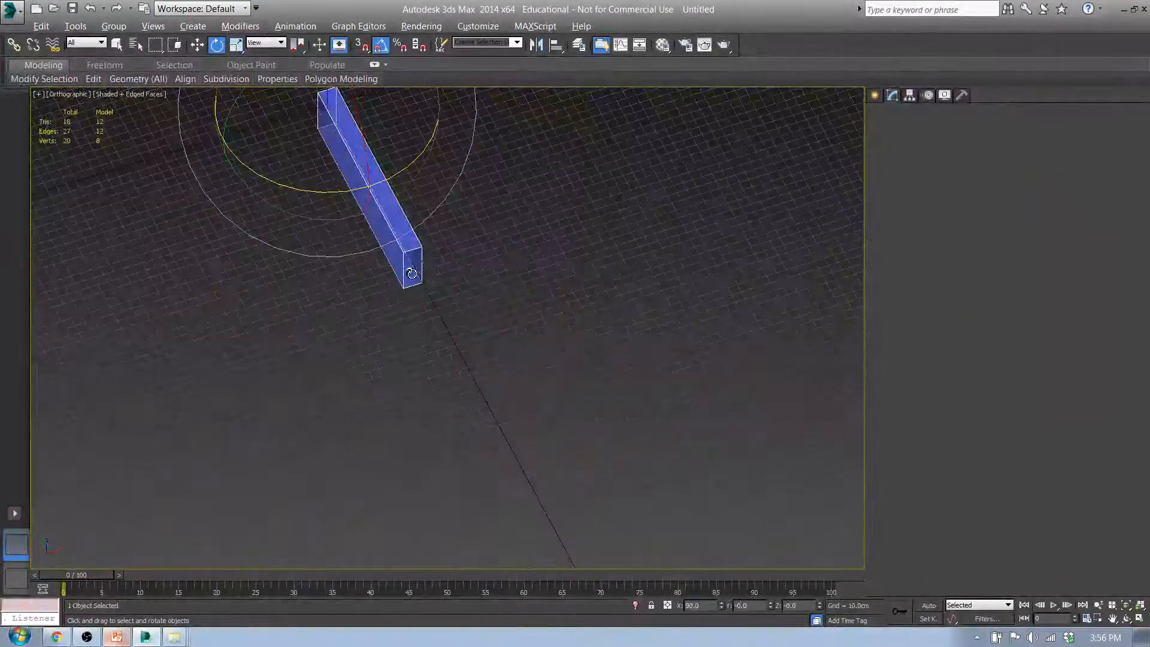
left_click(417, 274)
middle_click_drag(401, 322, 364, 329)
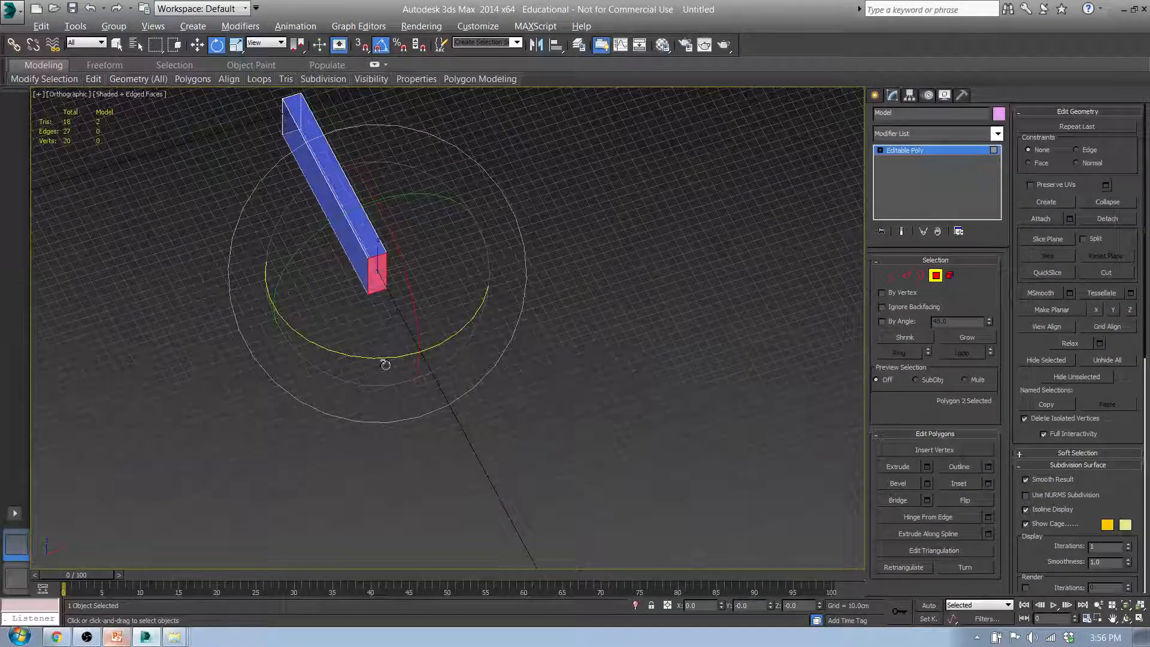
Examine whether the selected front-end face faces the rifle's muzzle consistently in the top, left and front views.
key("t")
middle_click_drag(410, 389, 378, 326)
middle_click_drag(445, 472, 445, 463, "alt")
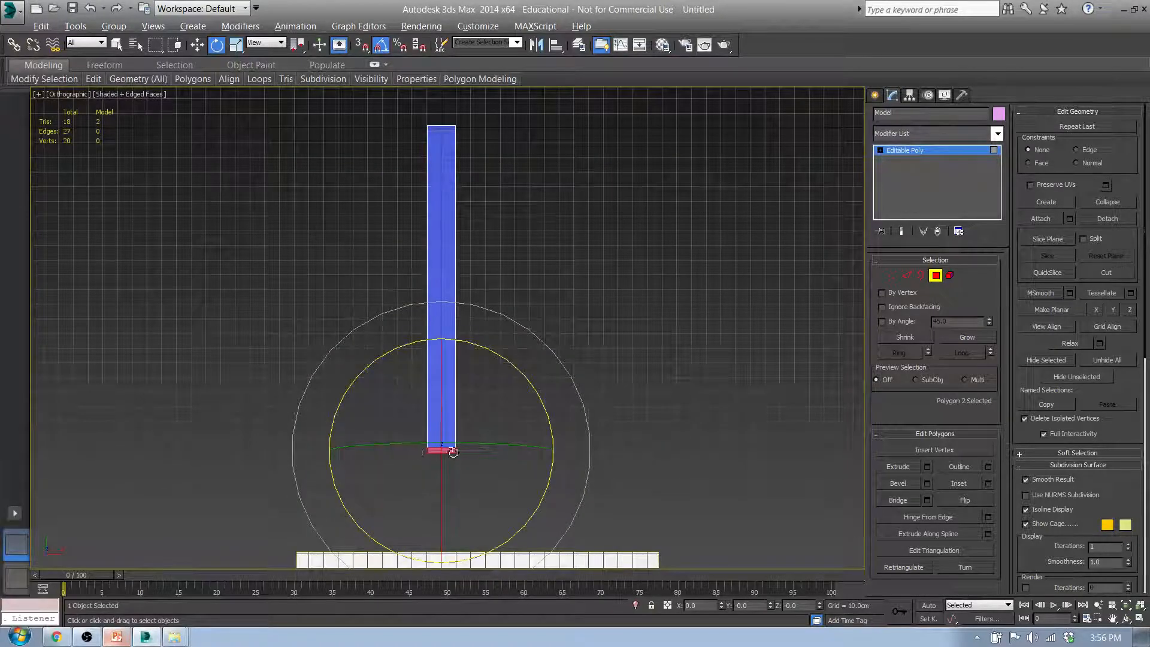
key("t")
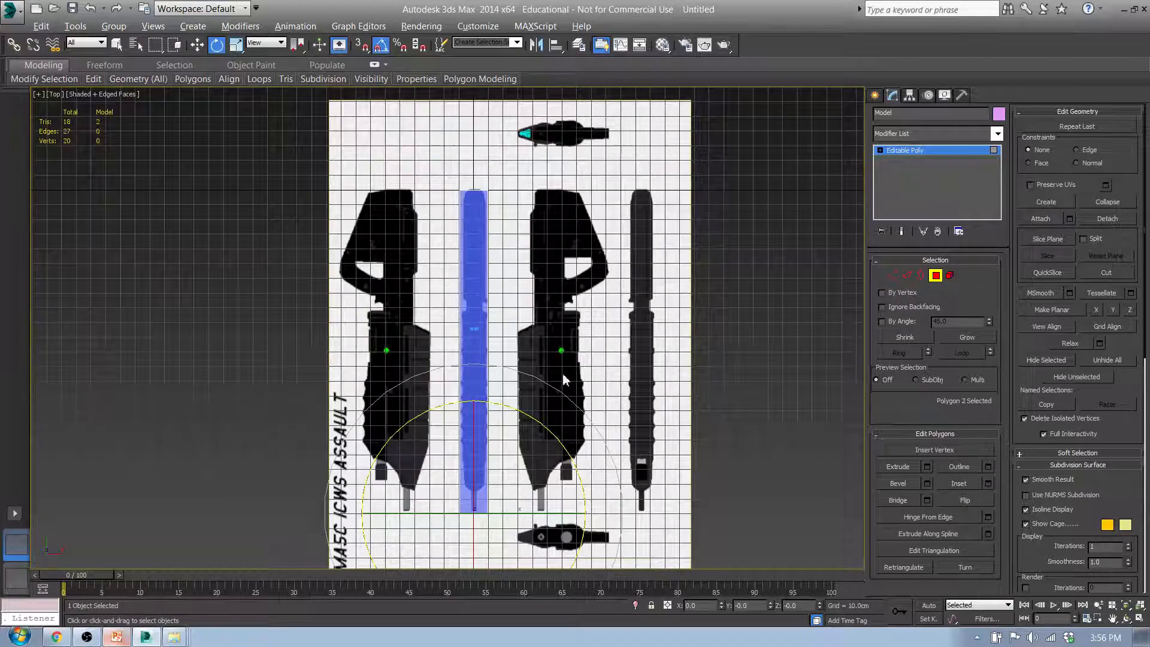
middle_click_drag(563, 383, 419, 267)
key("l")
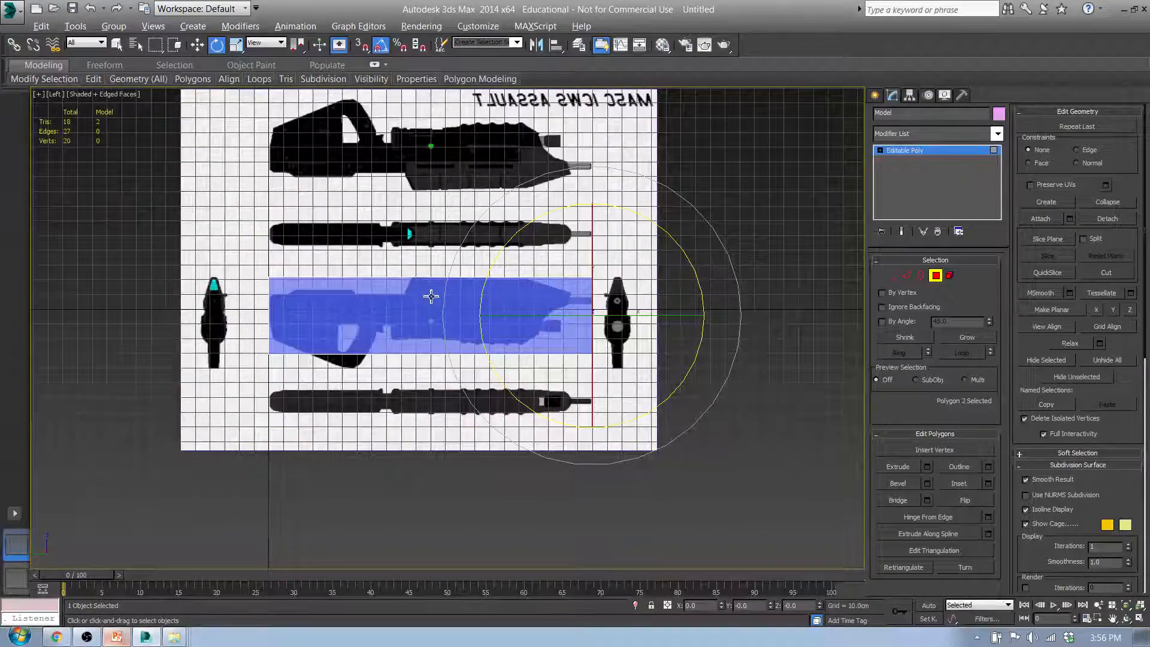
key("f")
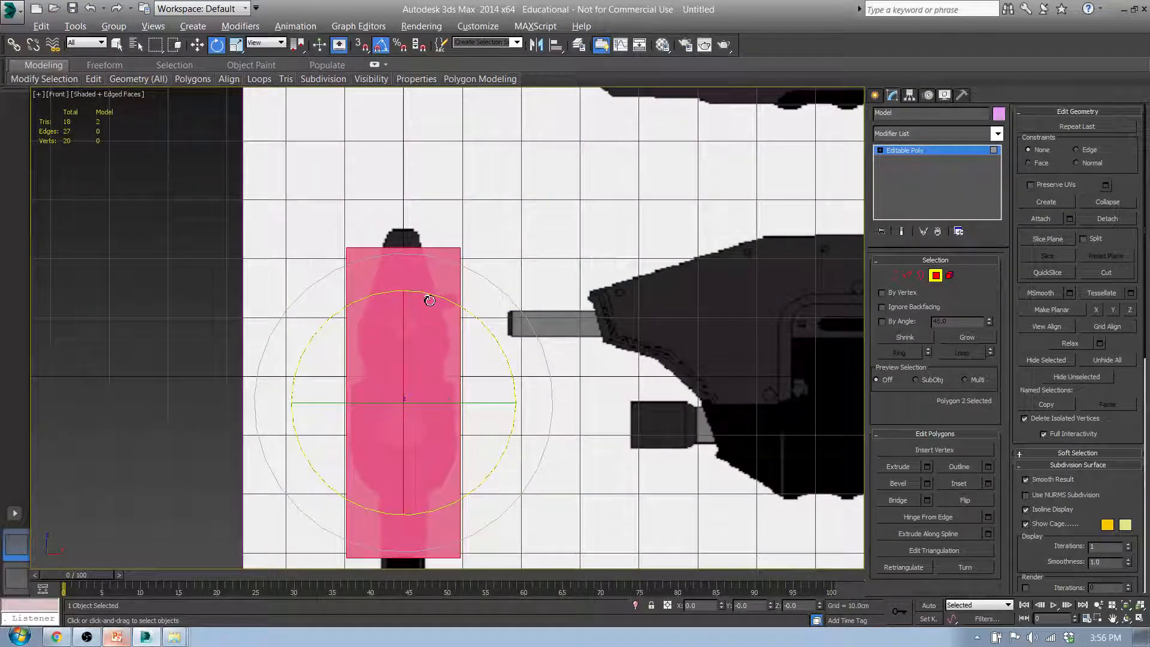
key("t")
key("l")
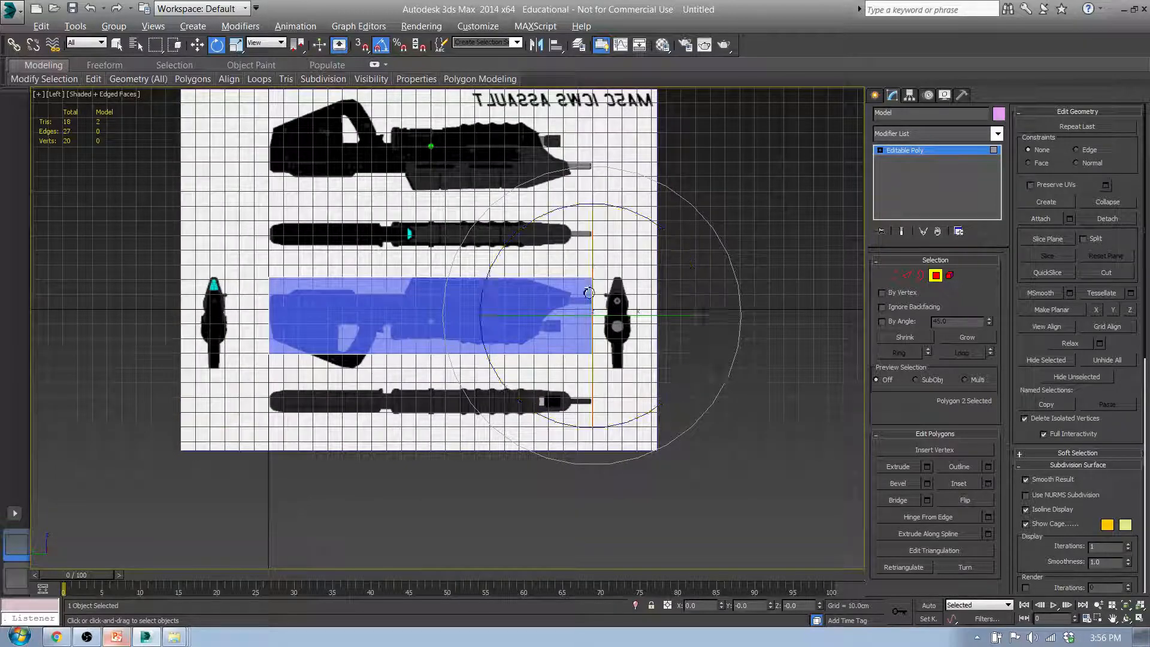
Select the four vertices at the Model box's muzzle end in the left view, and clear the selection.
left_click(891, 275)
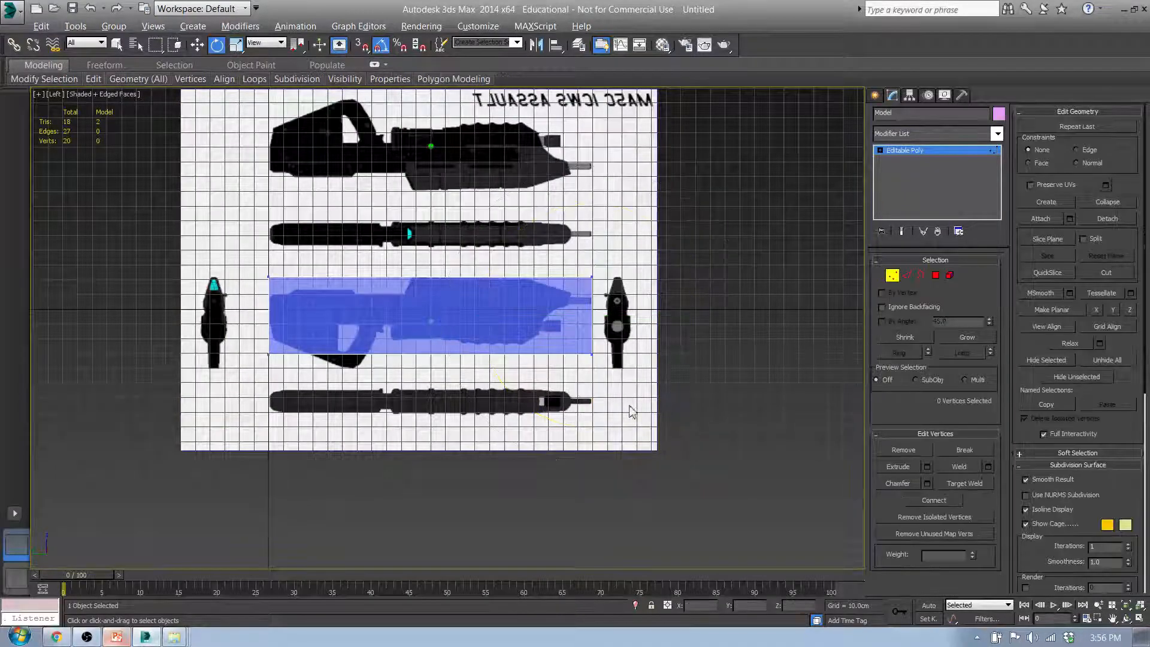
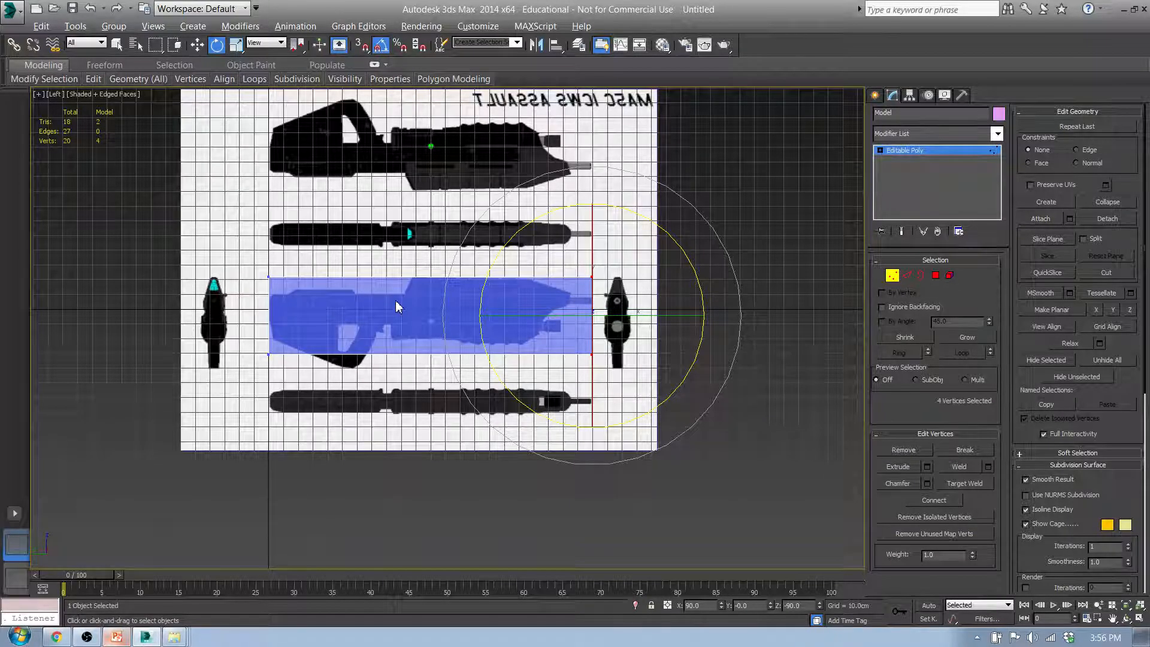
middle_click_drag(415, 293, 457, 323)
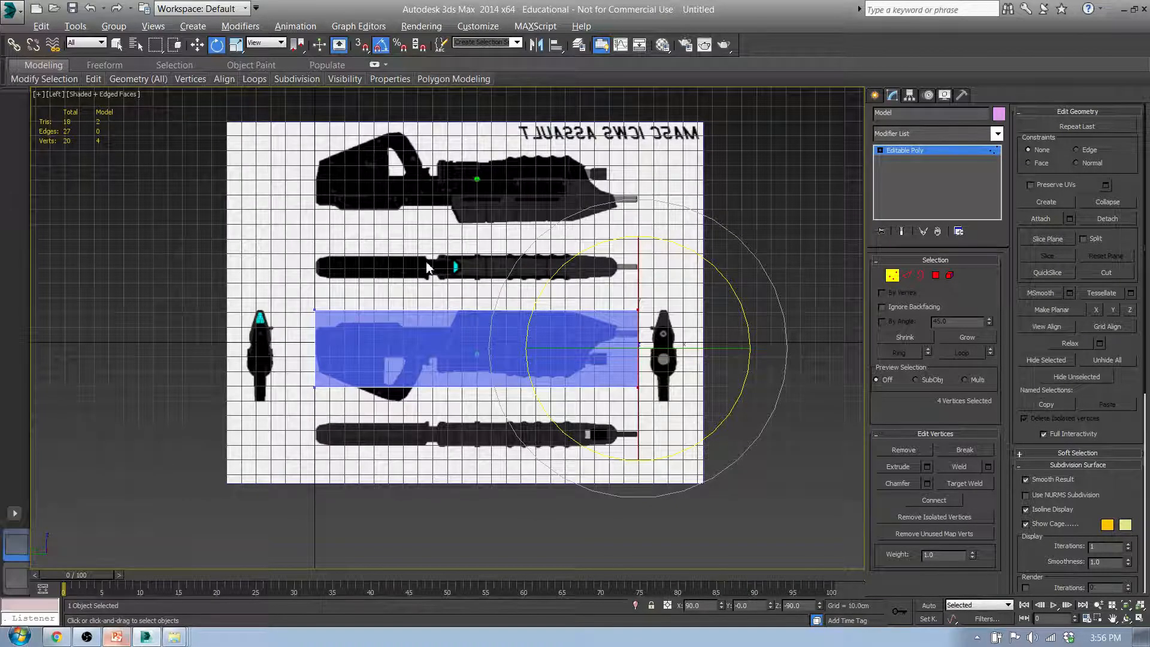
key("w")
left_click(460, 225)
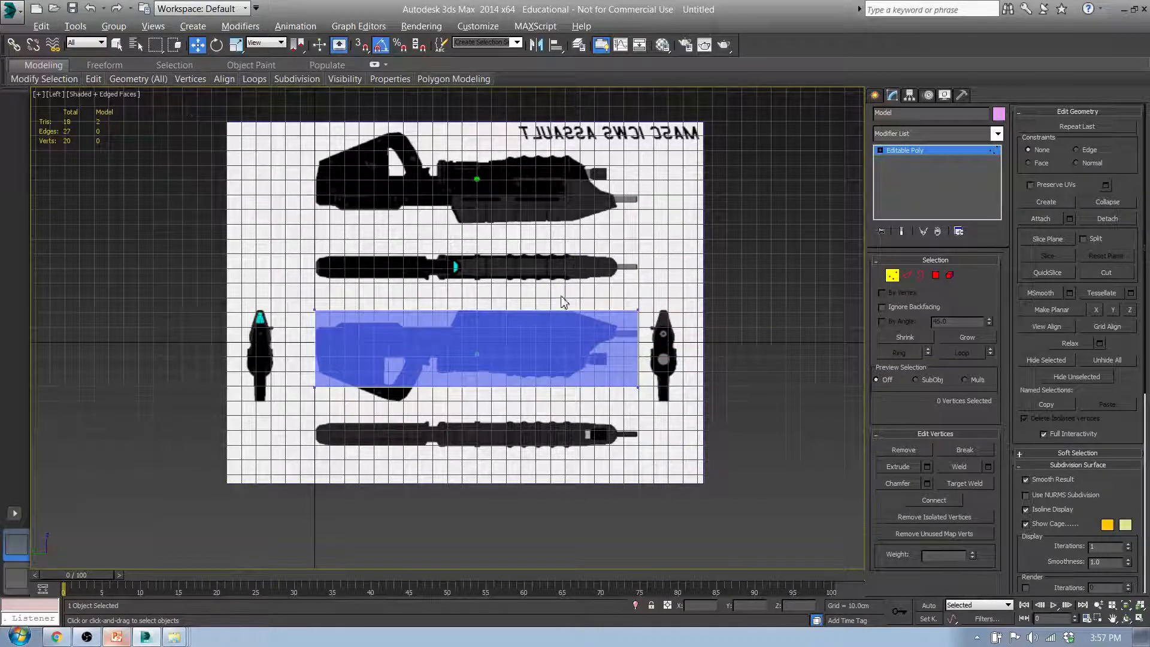
Leave vertex editing and move the Reference_Left plane along Y to about 45.7 cm.
left_click(876, 98)
left_click(639, 148)
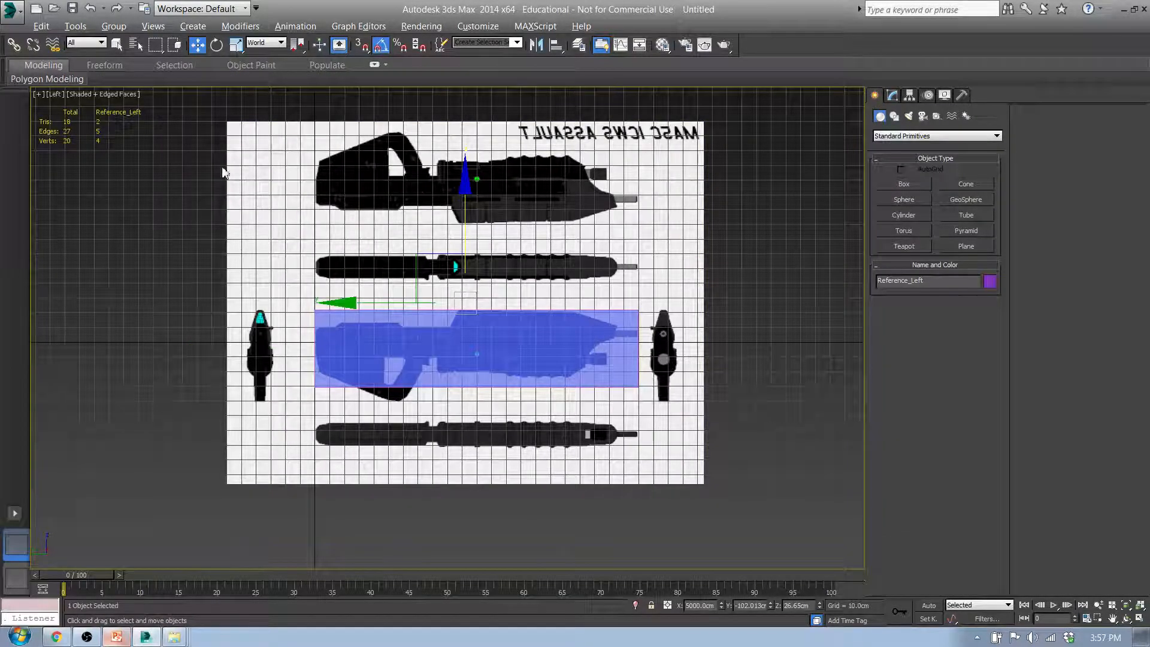
middle_click_drag(241, 297, 225, 346)
scroll(226, 344, "up", 2)
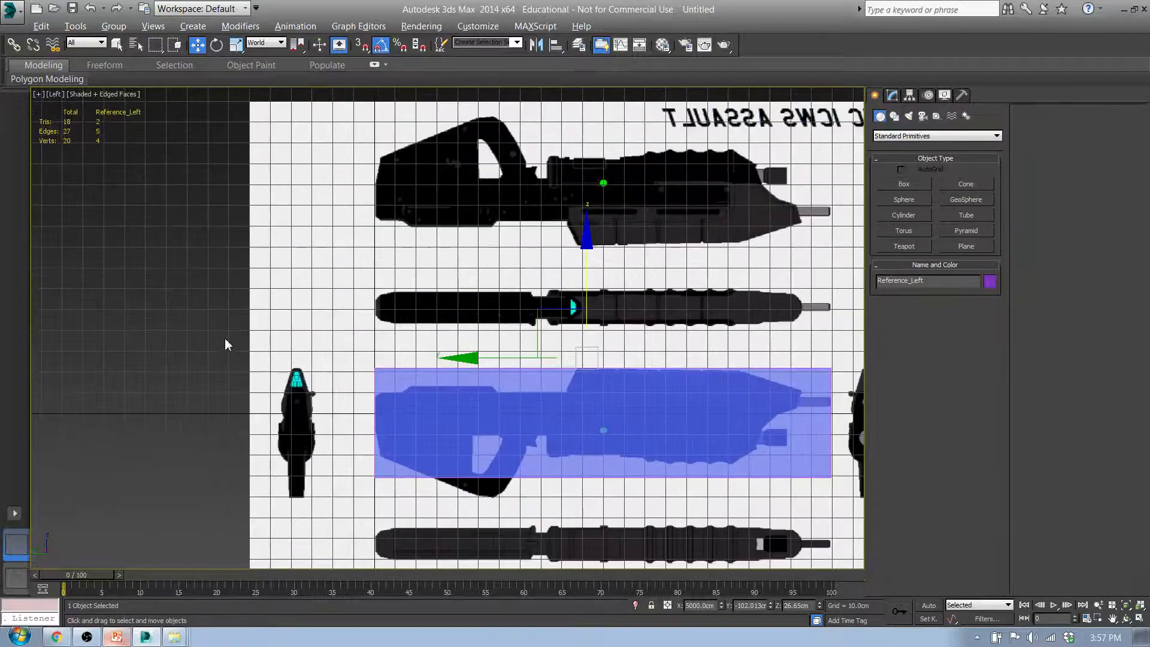
scroll(225, 344, "down", 2)
left_click_drag(424, 354, 188, 339)
Delete the Model box and select the Reference_Left plane.
left_click(583, 407)
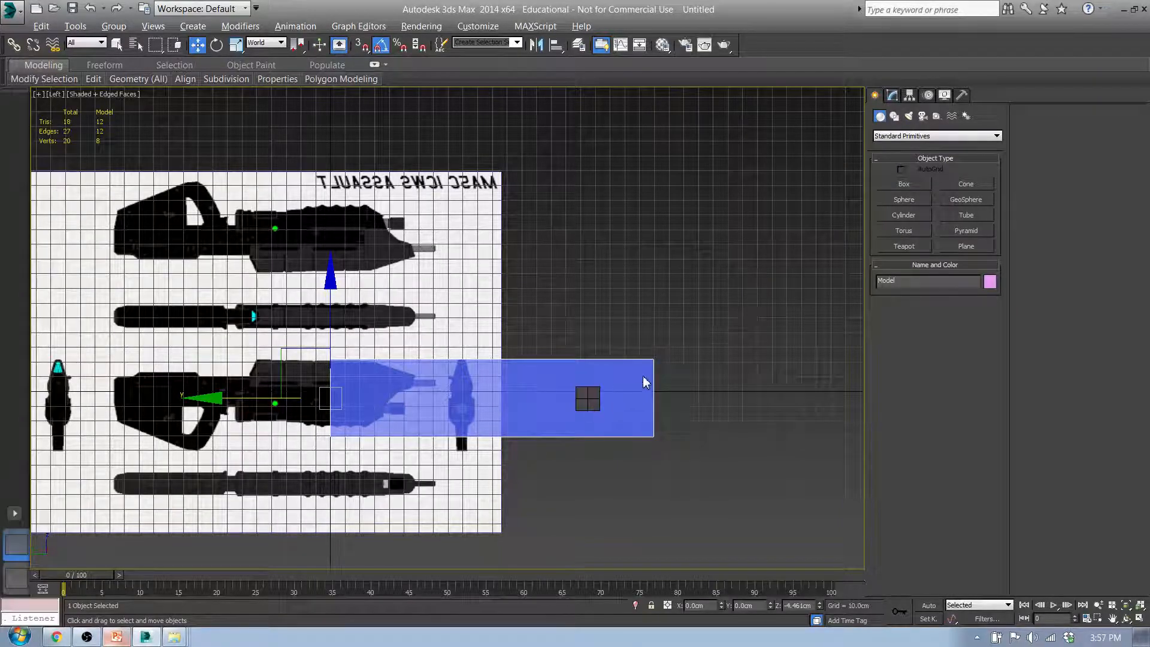
key("Delete")
left_click(325, 339)
middle_click_drag(264, 349, 398, 288)
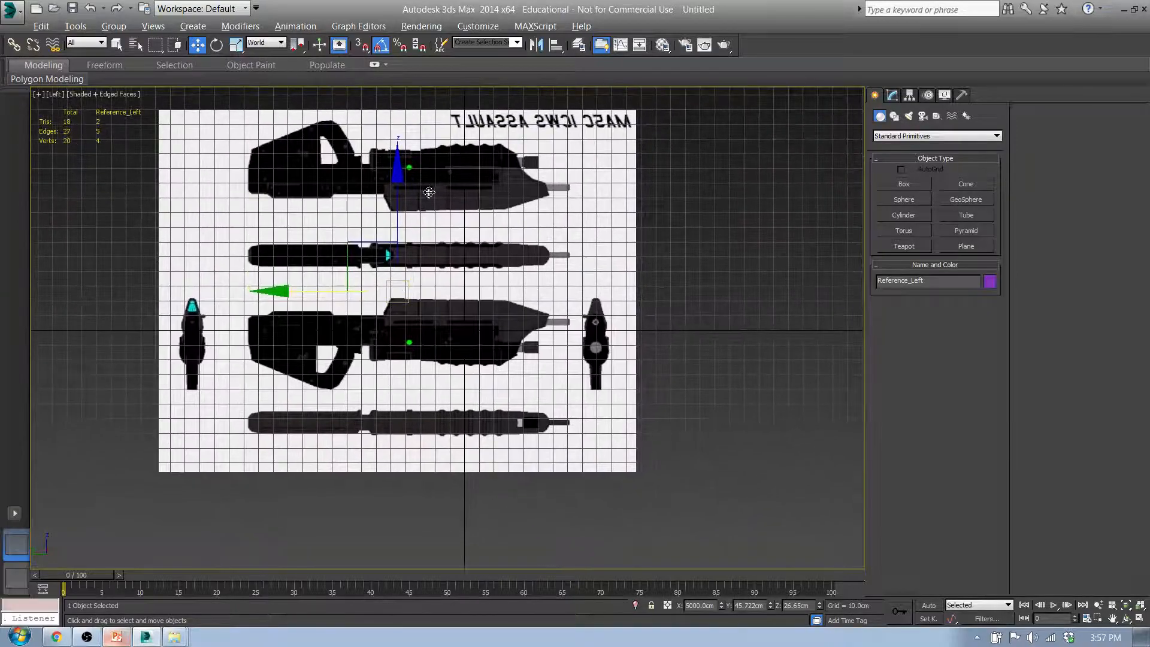
Move the Reference_Left plane to about 34.8 cm along Z and about 25.8 cm along Y.
left_click_drag(398, 203, 442, 147)
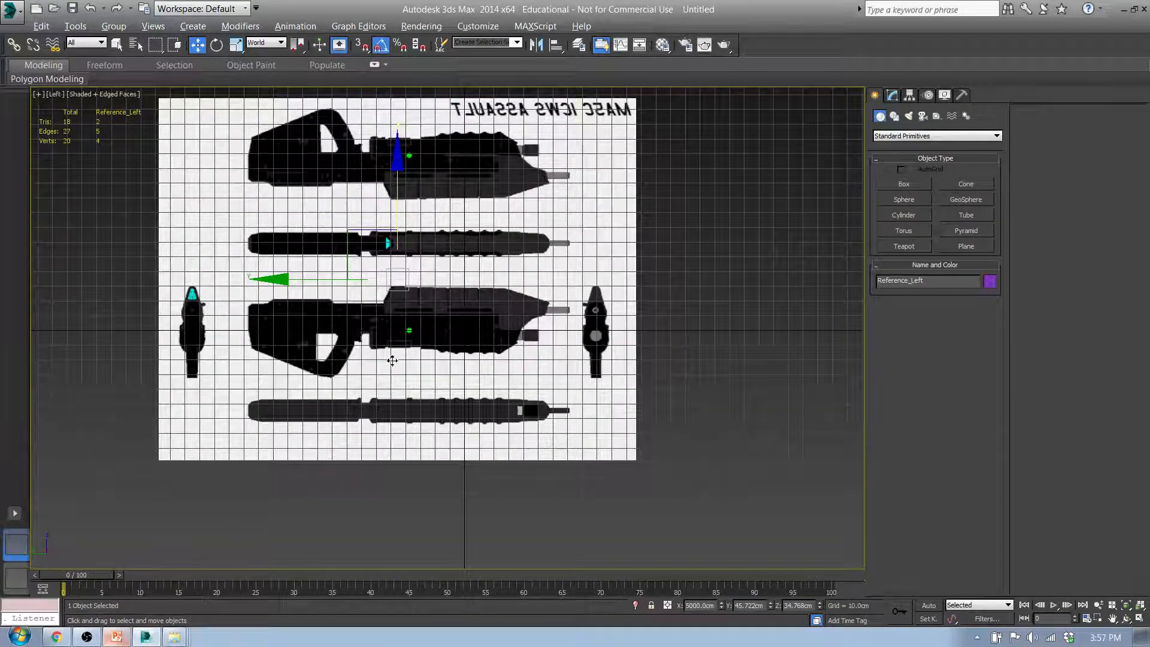
middle_click_drag(357, 257, 380, 308)
scroll(374, 303, "down", 1)
scroll(392, 296, "up", 2)
scroll(392, 295, "down", 1)
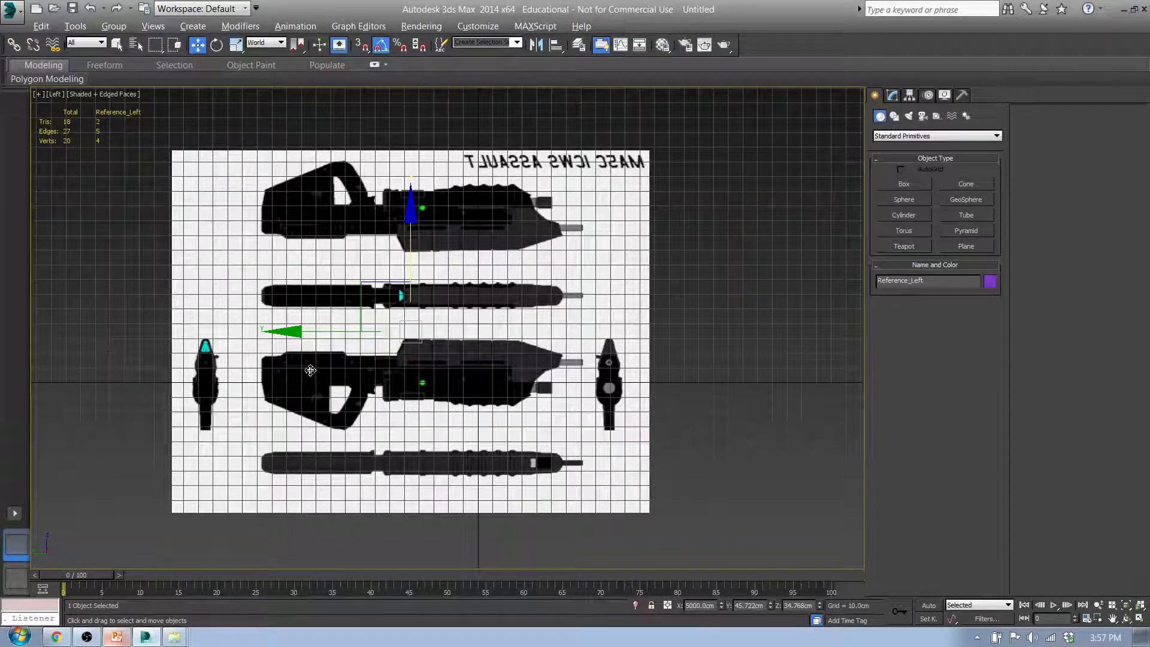
left_click_drag(324, 335, 353, 334)
scroll(479, 336, "up", 3)
scroll(480, 336, "up", 2)
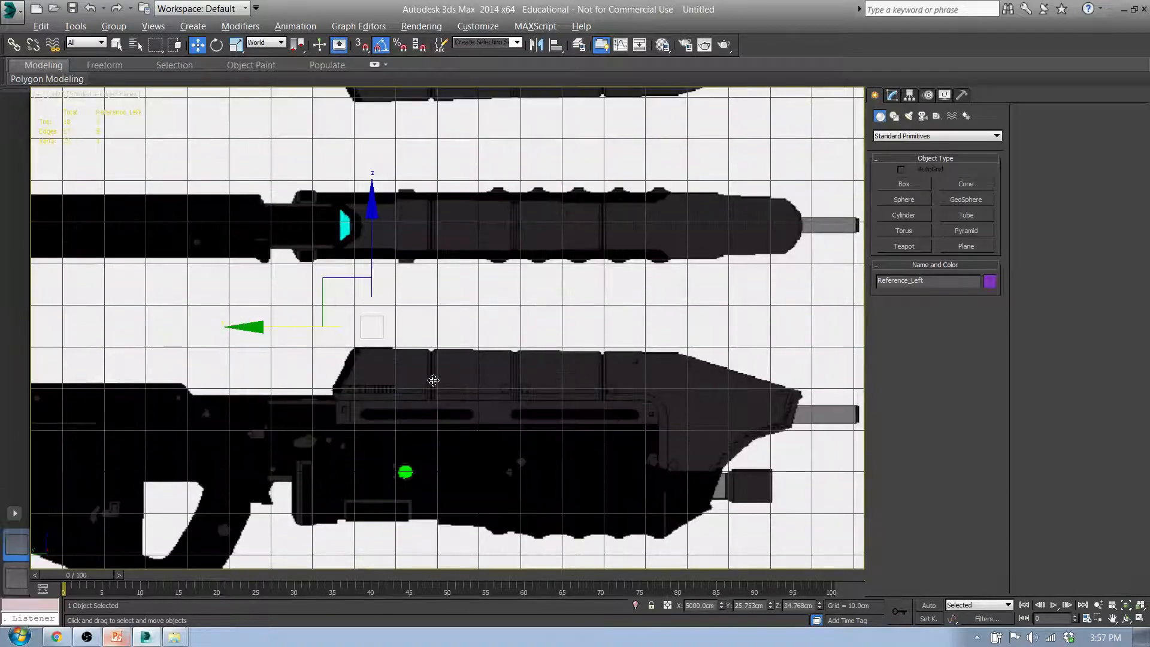
scroll(431, 377, "down", 2)
middle_click_drag(417, 446, 414, 385)
scroll(403, 299, "up", 2)
scroll(406, 328, "down", 4)
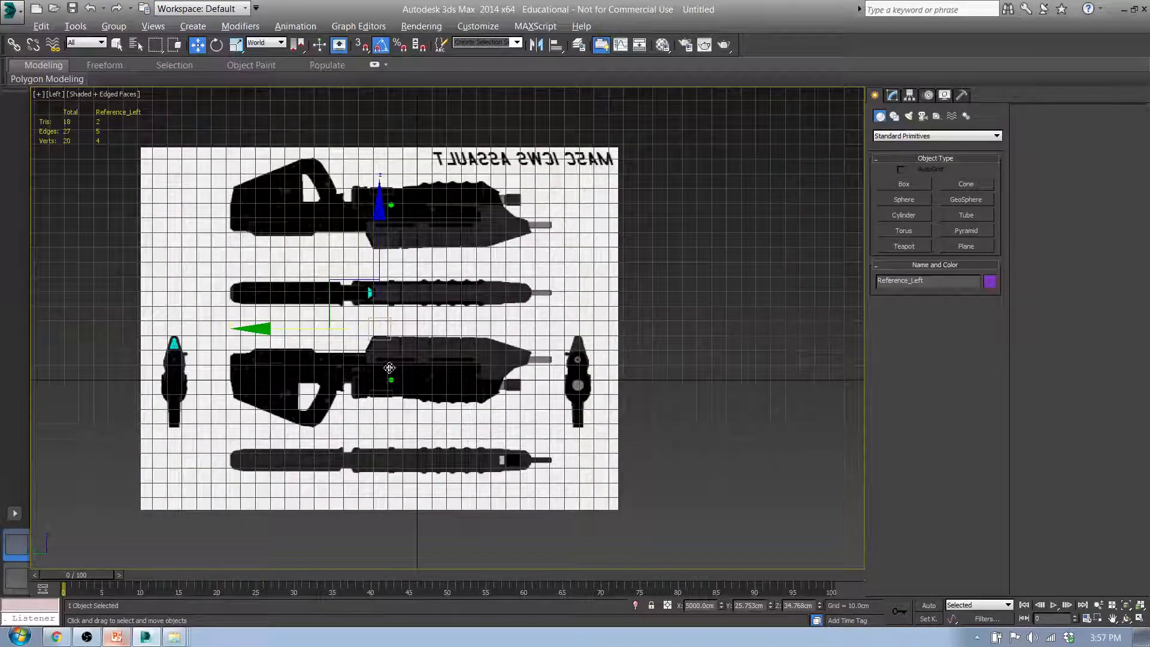
scroll(390, 366, "up", 2)
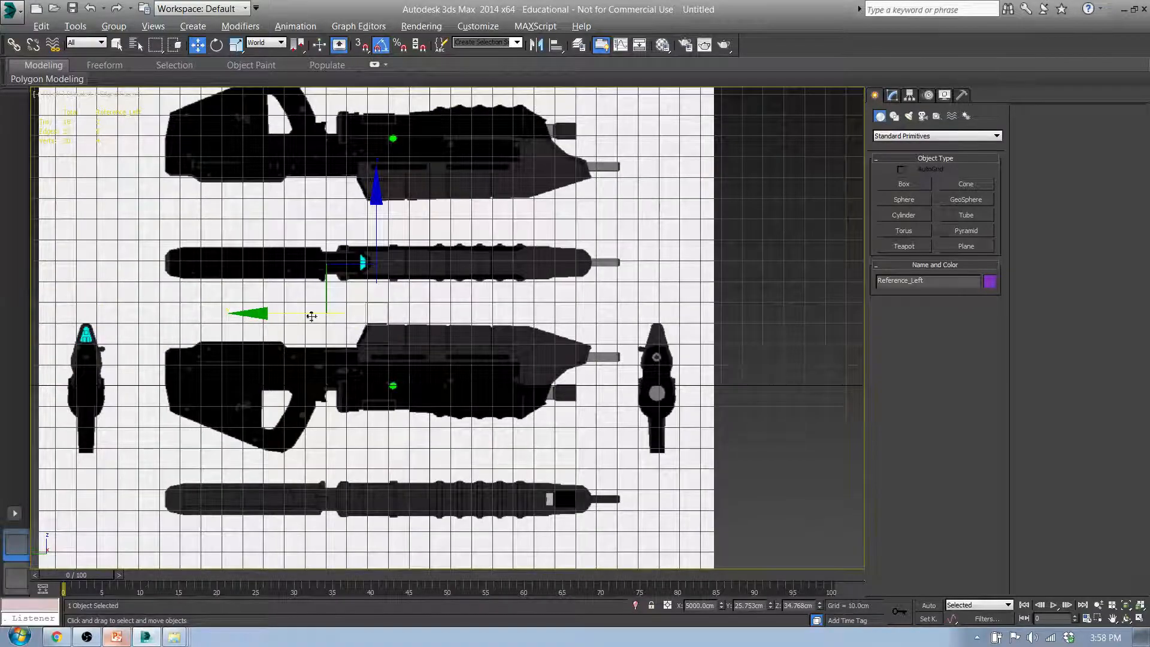
Move the Reference_Left plane along Y to about 8.0 cm, bringing the side view's green dot onto the vertical origin line.
left_click_drag(297, 315, 101, 315)
scroll(508, 383, "down", 4)
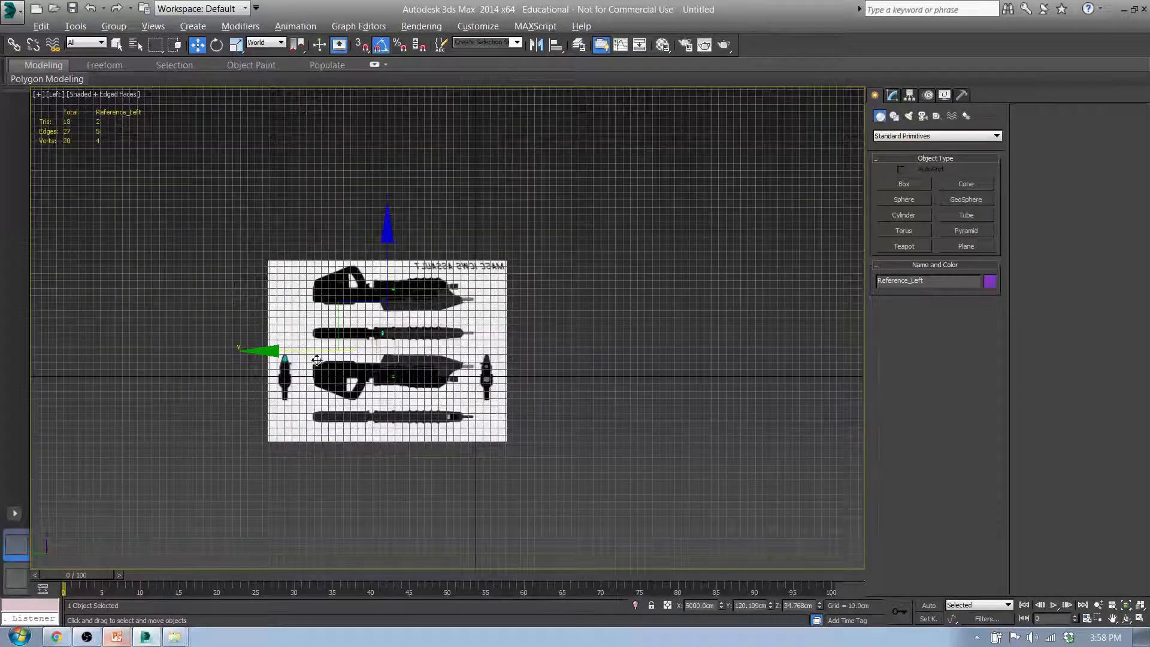
left_click_drag(307, 354, 387, 355)
scroll(473, 393, "up", 3)
scroll(473, 393, "up", 5)
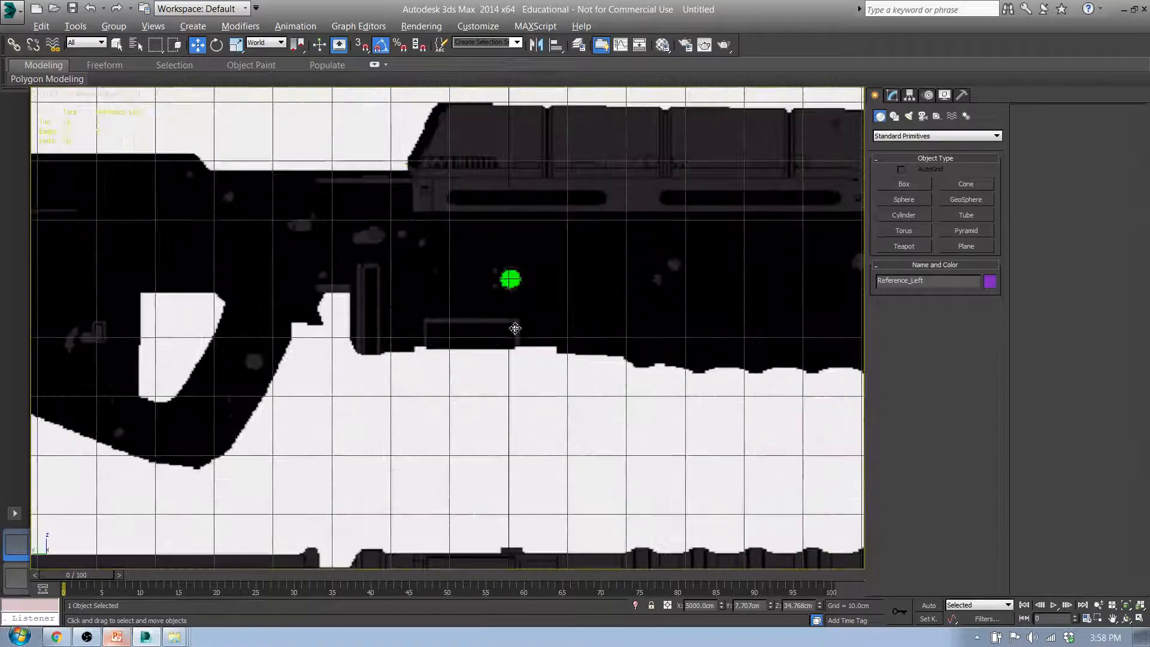
scroll(444, 365, "down", 3)
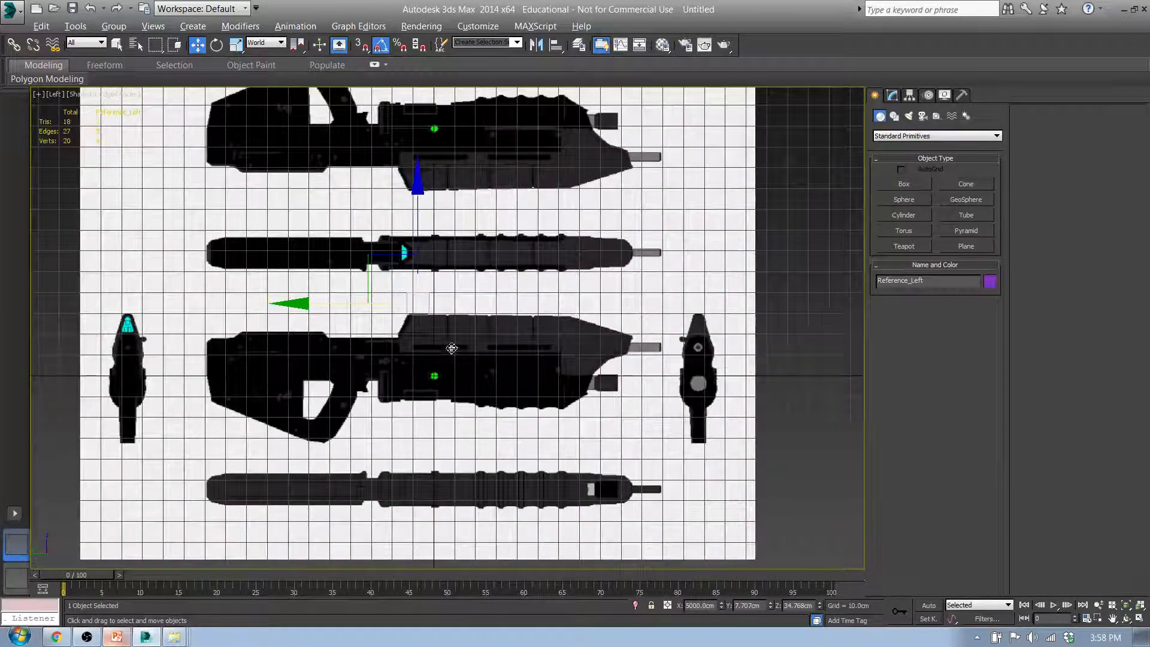
scroll(436, 371, "up", 5)
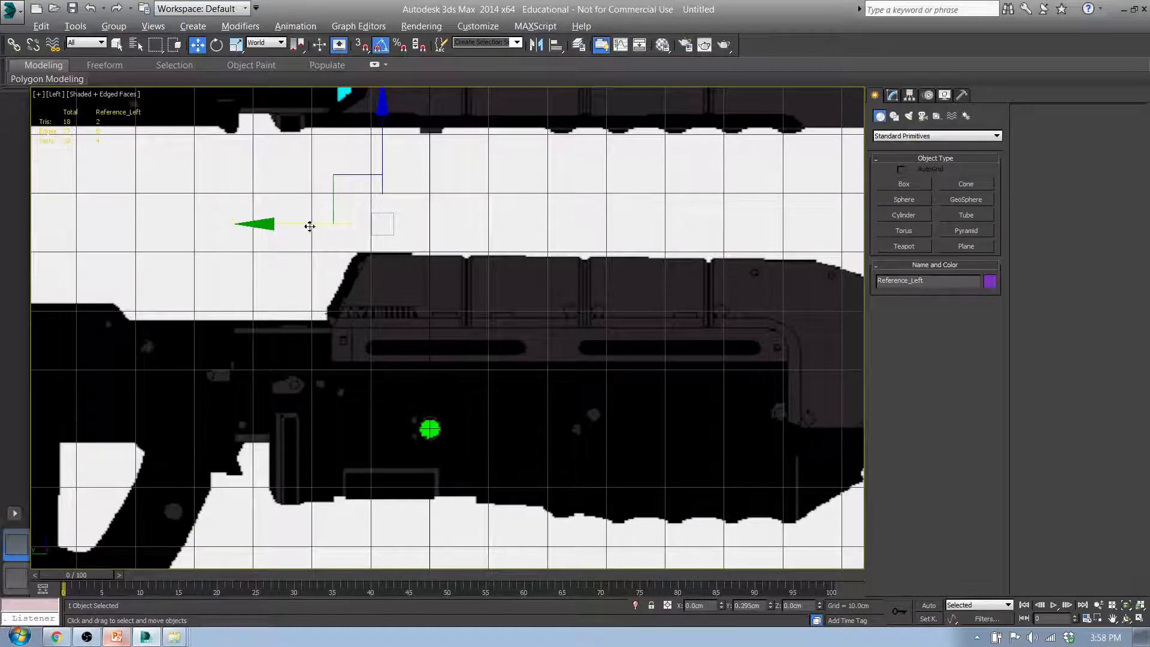
middle_click_drag(497, 355, 365, 353)
scroll(364, 352, "down", 5)
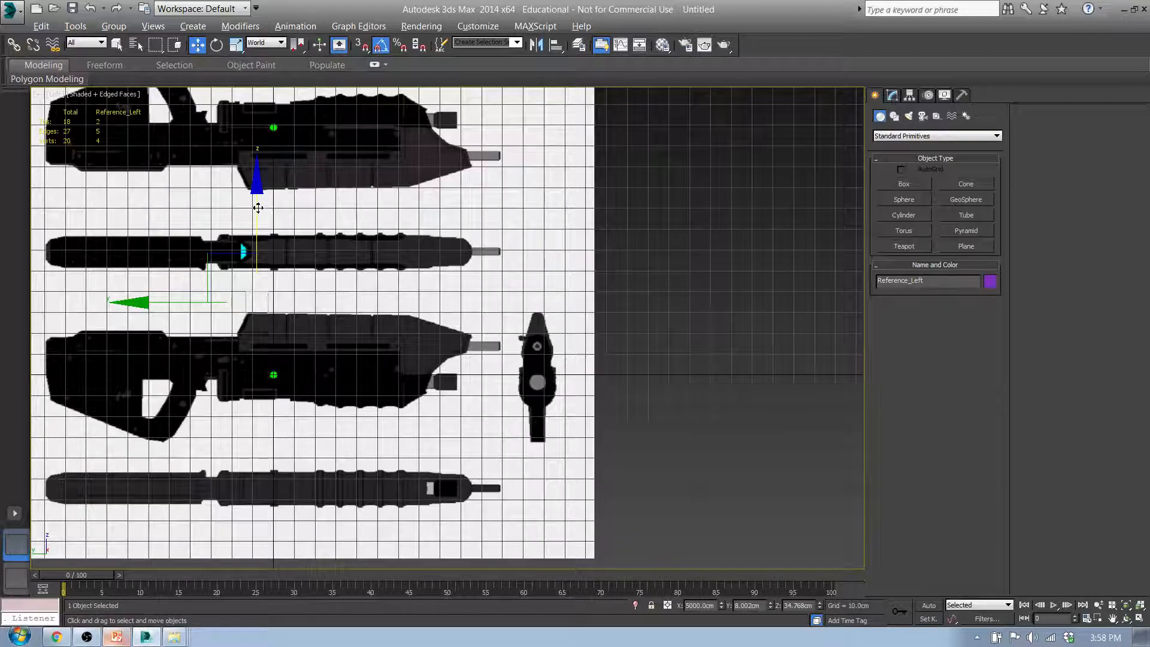
Reposition the Reference_Left plane to about -19.4 cm along Y and about 20.7 cm along Z.
left_click_drag(257, 209, 258, 237)
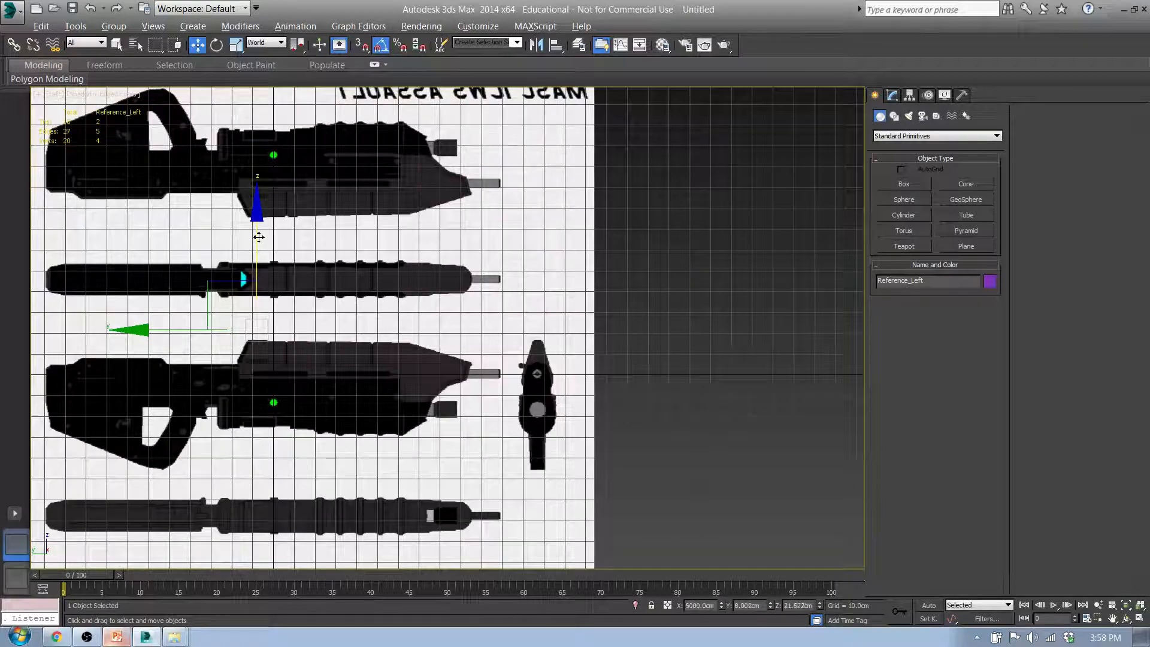
left_click_drag(183, 330, 218, 333)
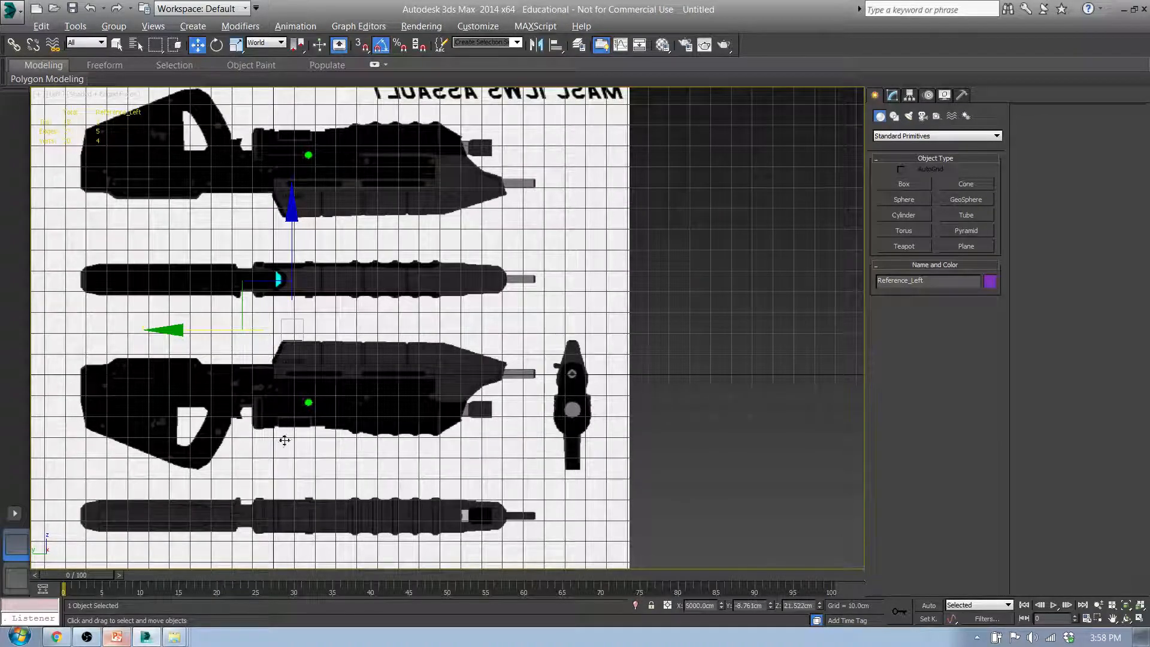
scroll(273, 386, "down", 5)
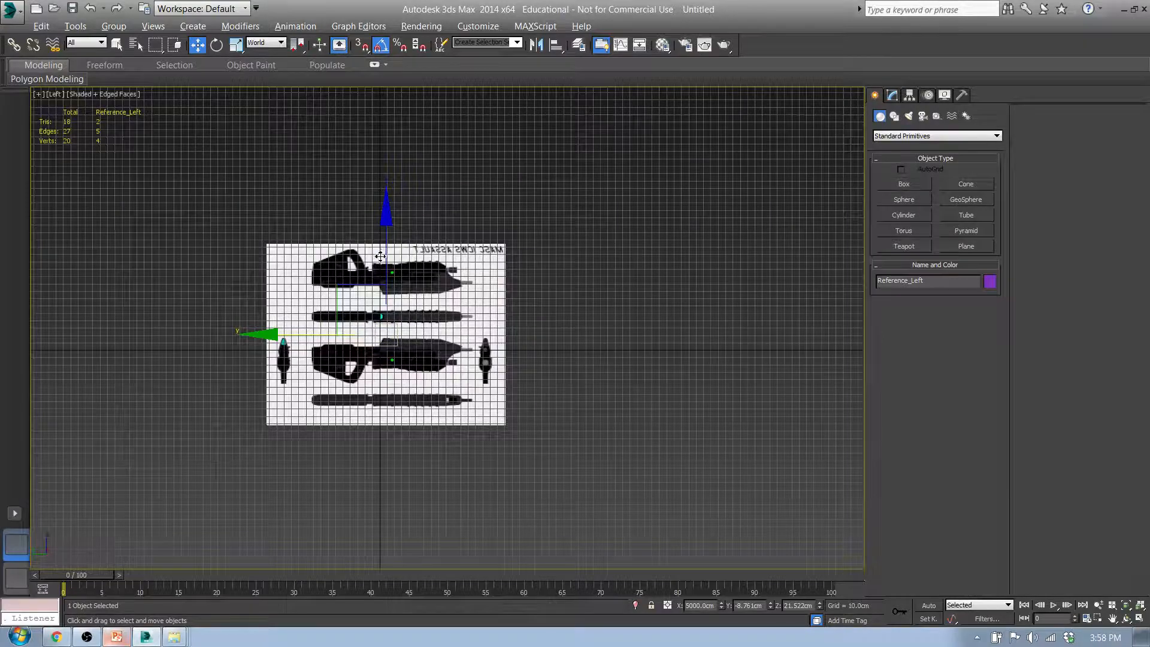
scroll(380, 256, "up", 5)
middle_click_drag(379, 383, 417, 315)
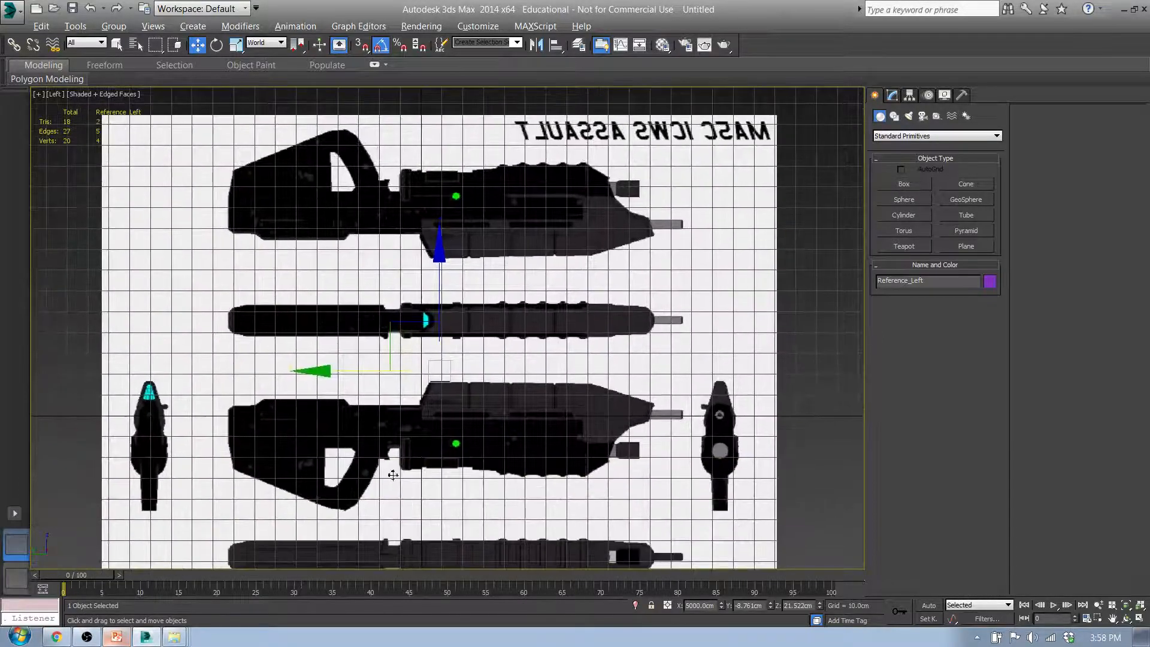
left_click_drag(364, 382, 385, 382)
mouse_move(464, 428)
middle_mouse_down()
mouse_move(443, 431)
mouse_move(476, 421)
middle_mouse_up()
left_click_drag(280, 281, 283, 279)
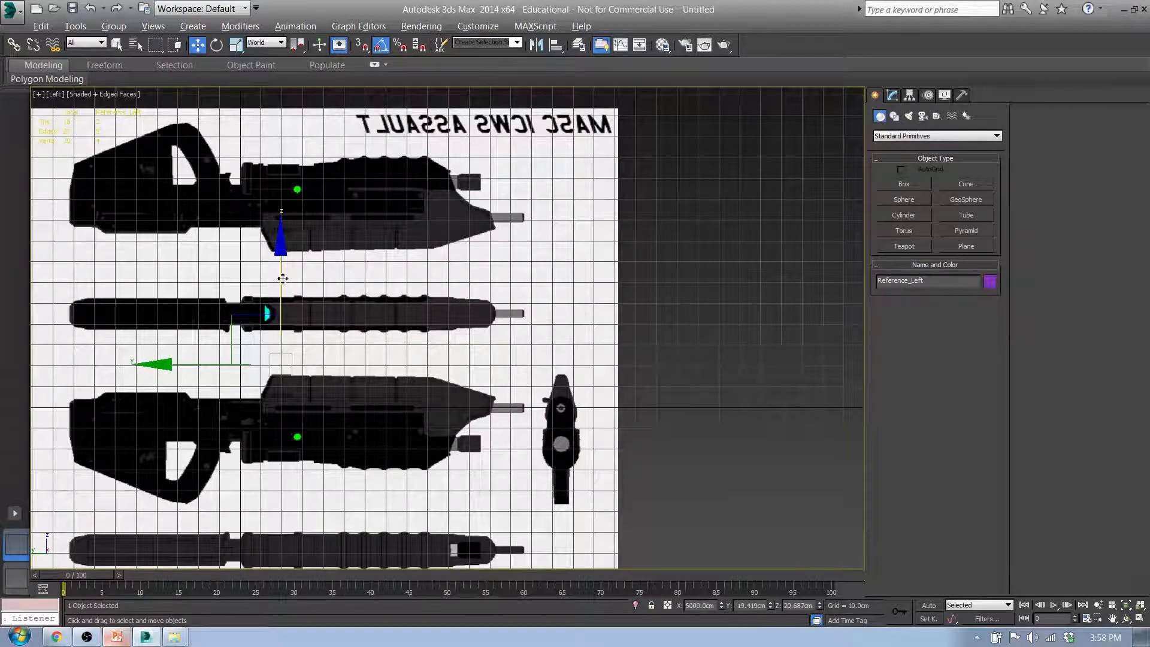
middle_click_drag(467, 396, 456, 343)
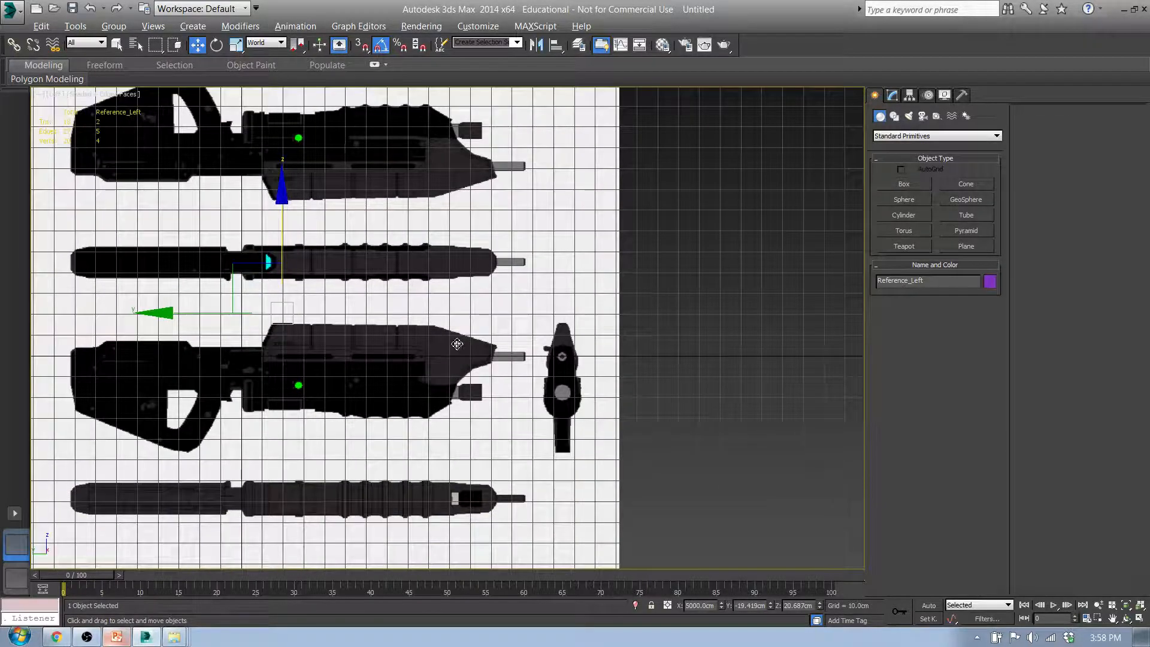
In the front view, select the Reference_Front plane and move it to about X 134.8 cm and Z 20.7 cm, centring the muzzle-end view.
key("f")
scroll(395, 339, "down", 8)
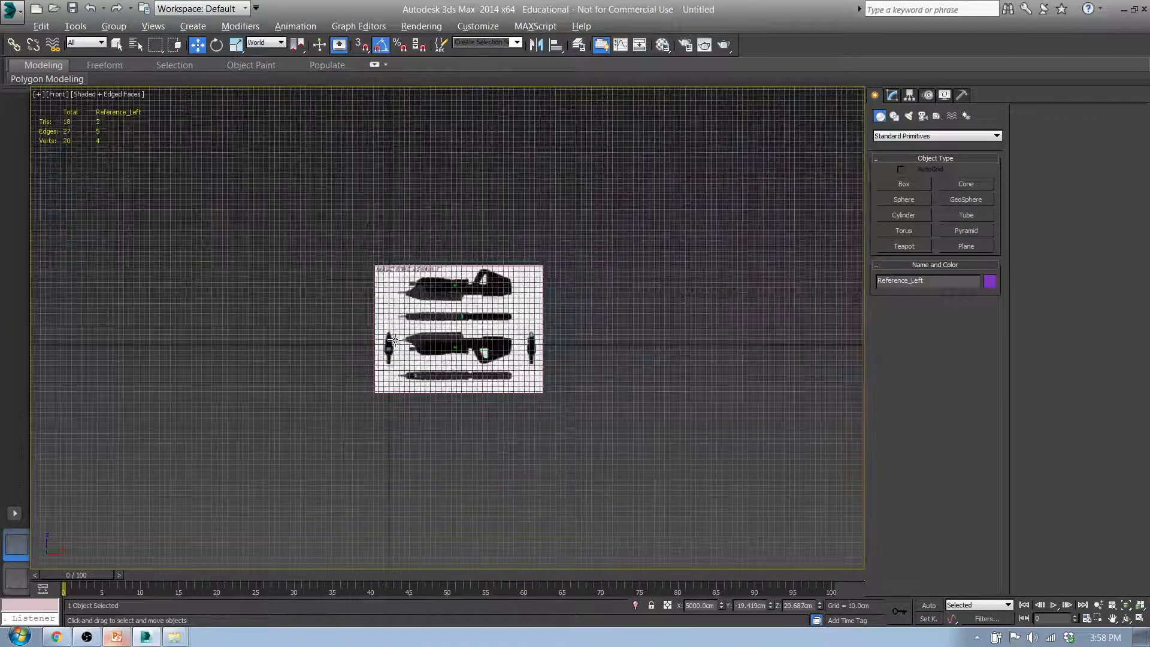
scroll(381, 346, "up", 8)
left_click(402, 343)
scroll(403, 343, "down", 5)
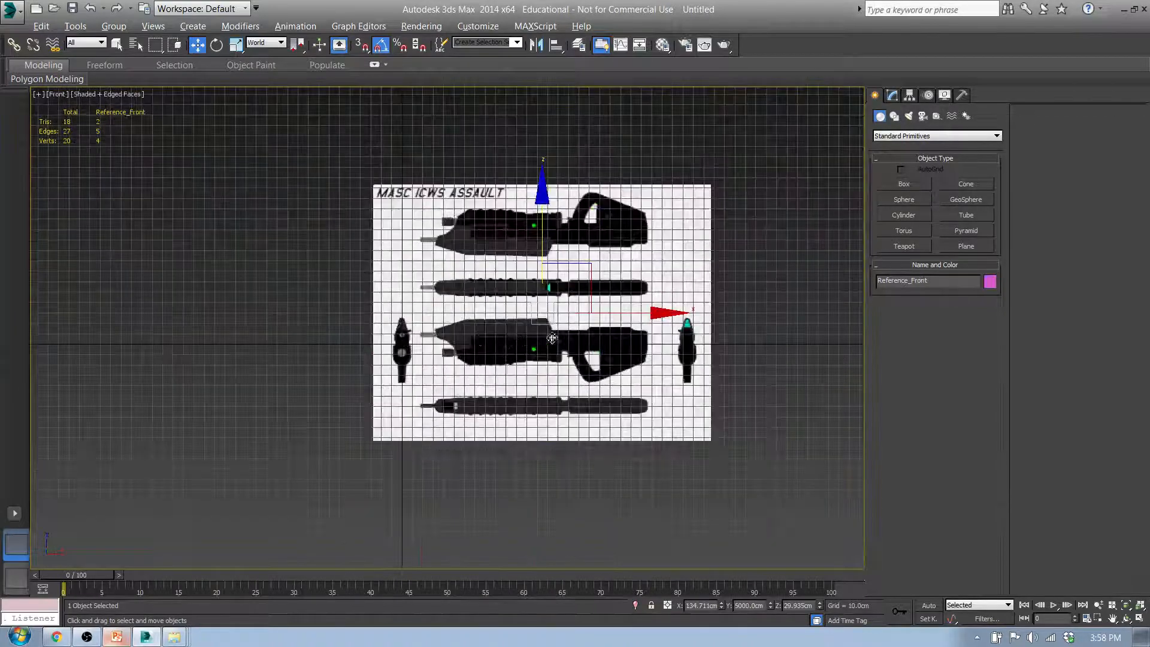
left_click_drag(614, 318, 691, 313)
left_click_drag(623, 239, 625, 249)
left_click_drag(688, 323, 612, 324)
scroll(567, 370, "up", 5)
middle_click_drag(373, 355, 614, 361)
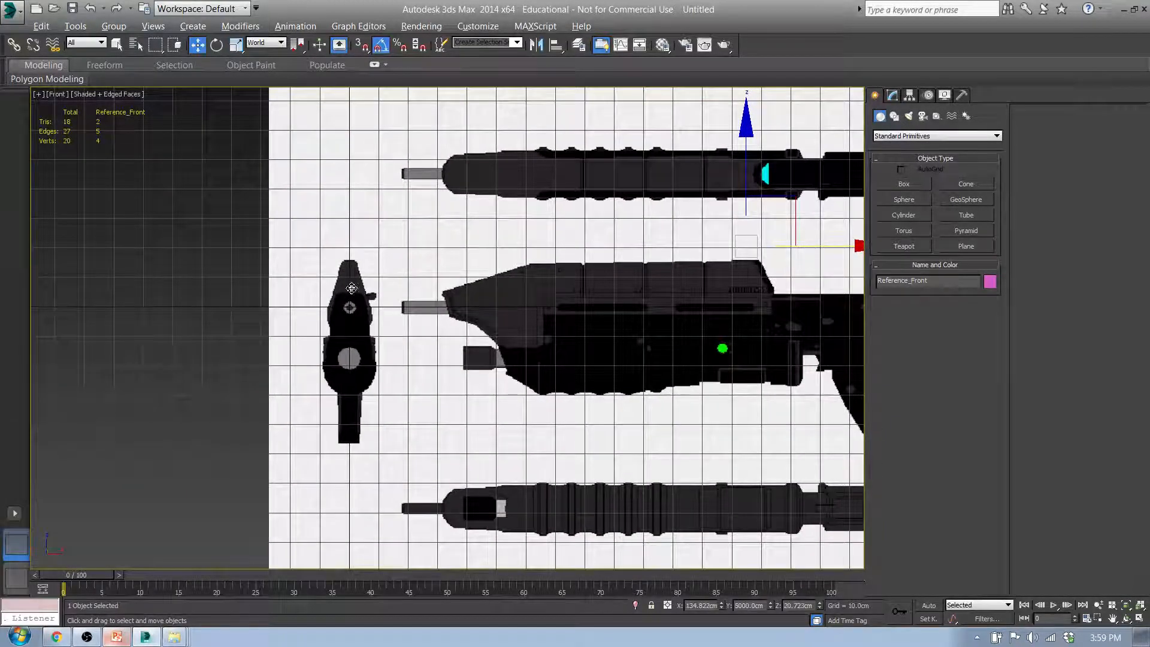
Fine-tune the Reference_Front plane's height to about 21.1 cm along Z, aligning the barrel with the horizontal origin line.
left_click_drag(746, 174, 747, 173)
middle_click_drag(528, 372, 475, 372)
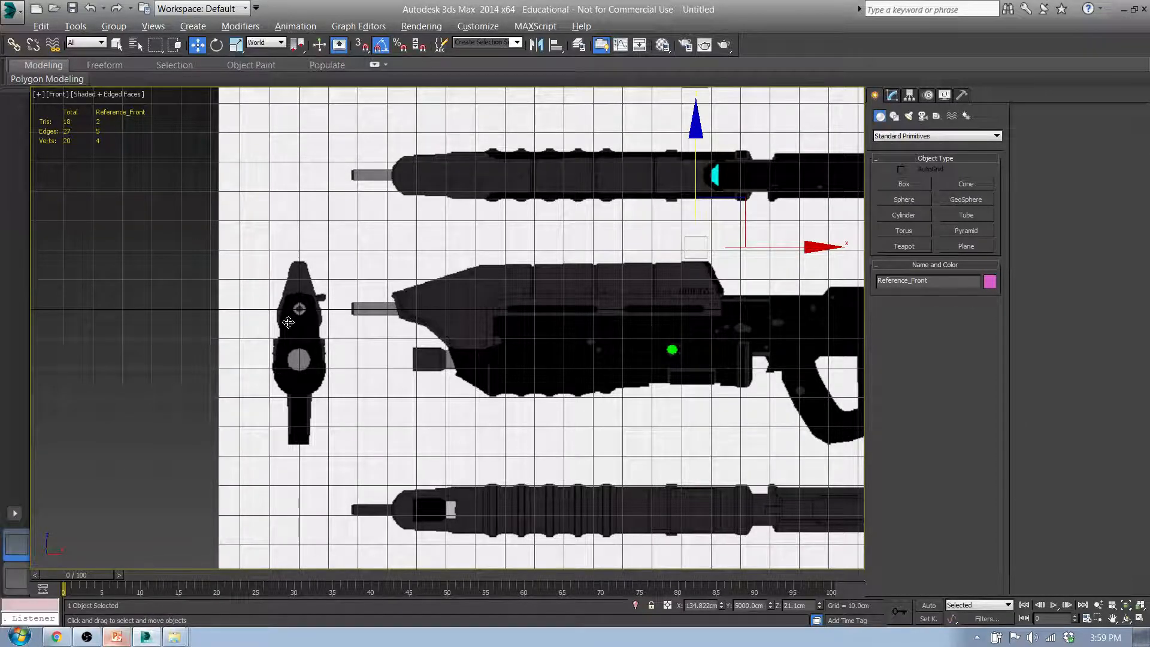
middle_click_drag(309, 392, 247, 397)
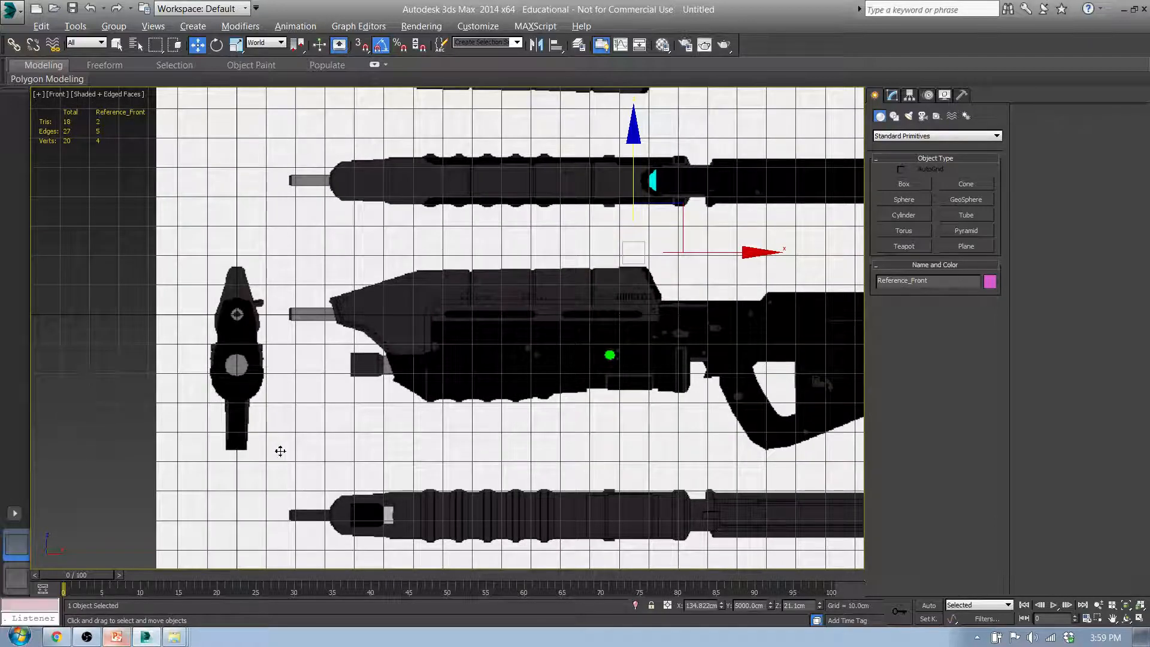
In the top view, select the Reference_Top plane and move it along X to about 24.4 cm, centring the top-down rifle on the origin line.
key("t")
scroll(521, 389, "down", 4)
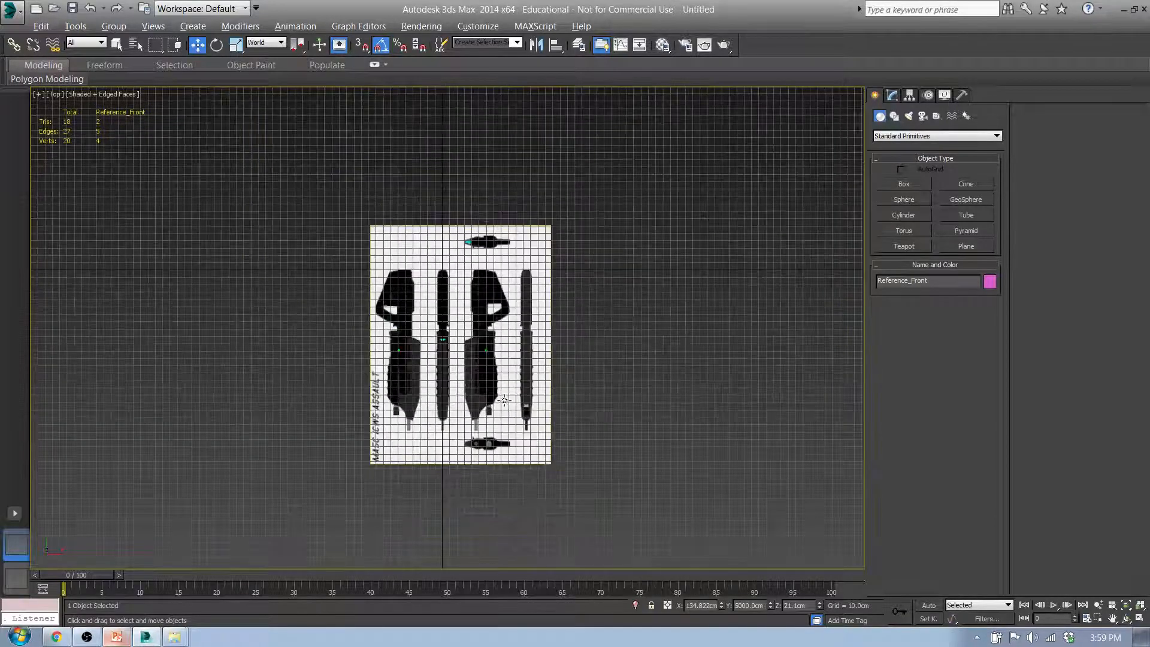
left_click(502, 312)
scroll(426, 324, "up", 4)
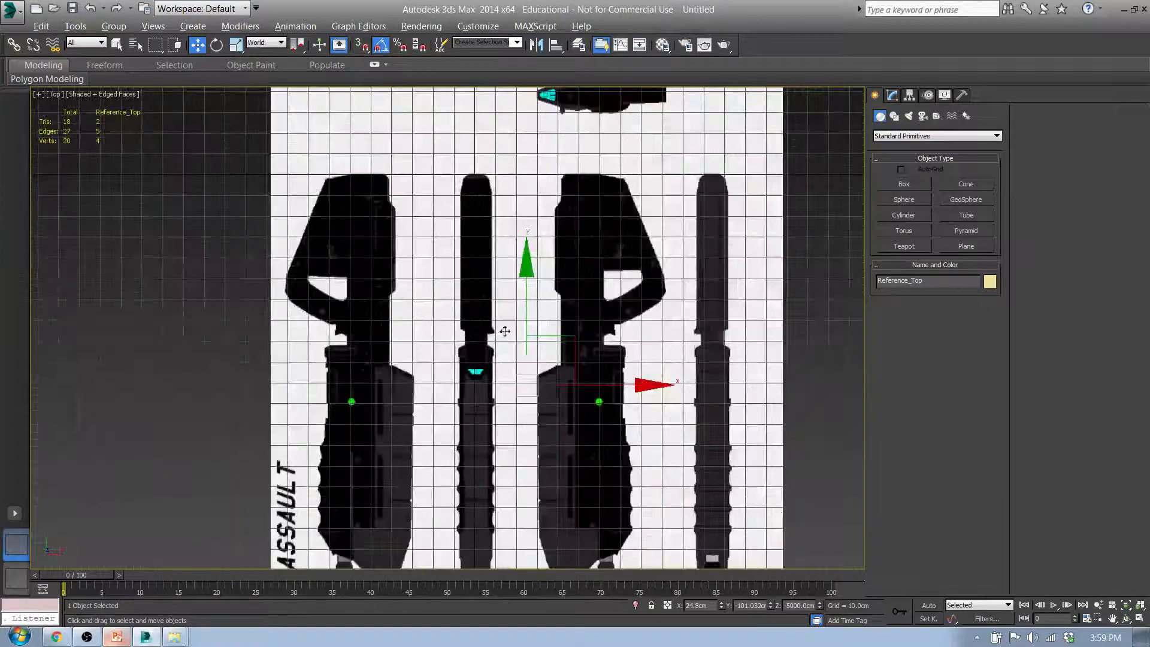
middle_click_drag(529, 435, 523, 233)
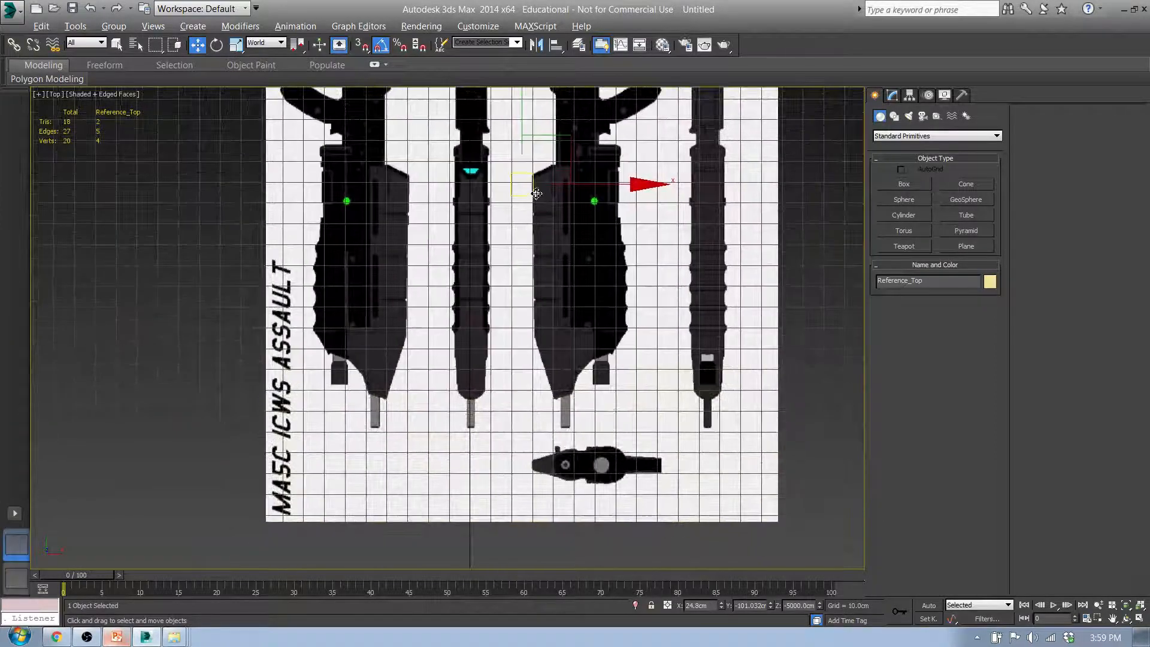
scroll(533, 187, "up", 2)
left_click_drag(590, 181, 590, 182)
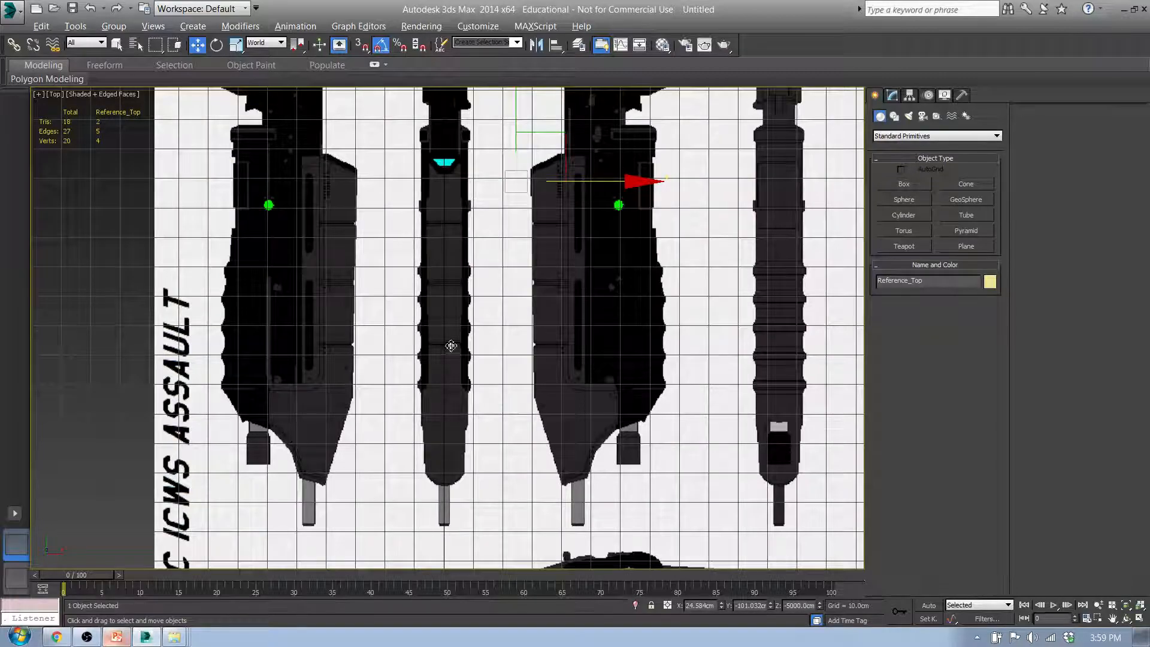
middle_click_drag(494, 201, 449, 414)
scroll(453, 406, "up", 2)
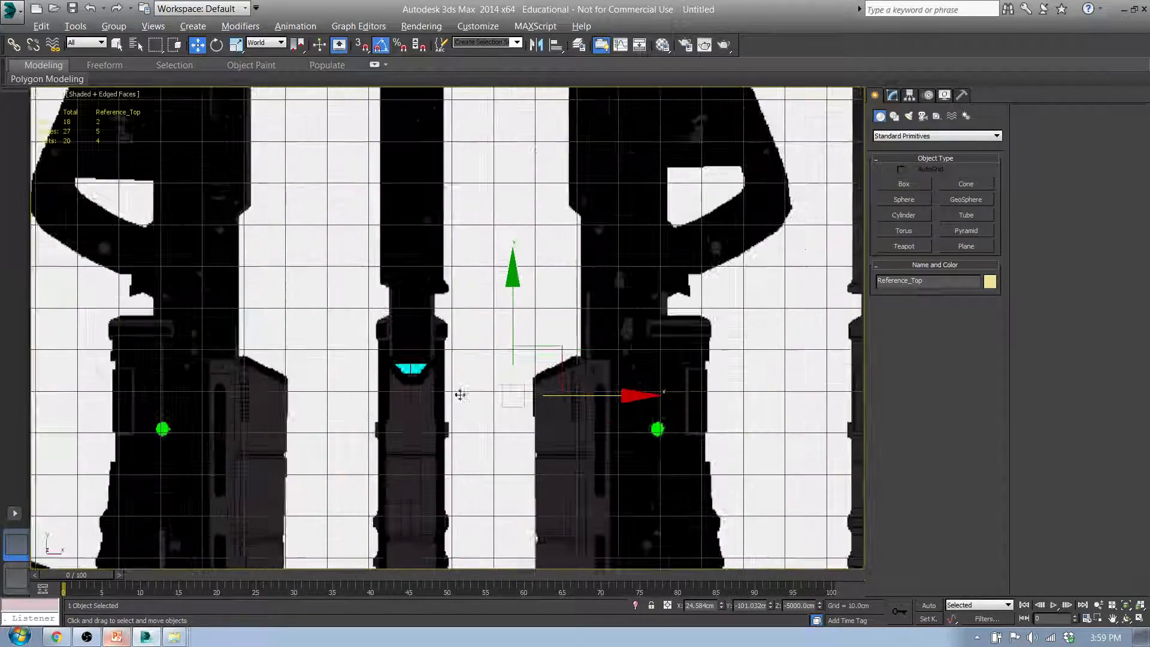
scroll(457, 398, "up", 2)
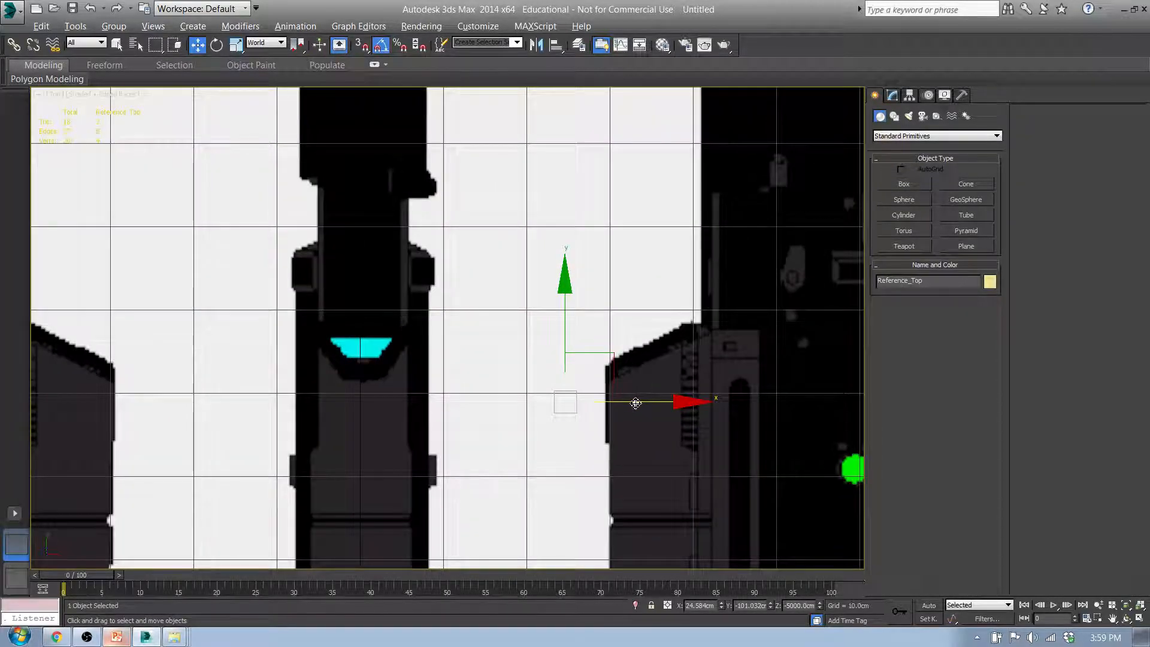
scroll(623, 406, "down", 5)
middle_click_drag(548, 429, 516, 270)
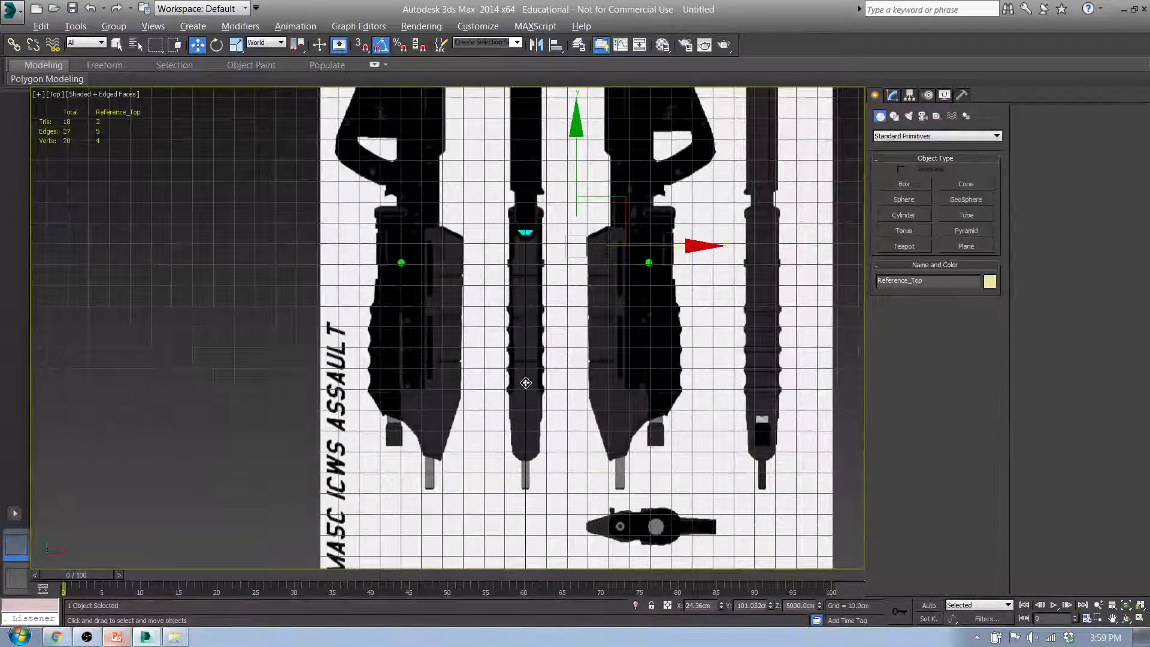
Move the Reference_Top plane along Y to about -18.9 cm.
mouse_move(577, 147)
left_mouse_down()
mouse_move(592, 342)
mouse_move(567, 644)
mouse_move(558, 375)
mouse_move(572, 317)
mouse_move(571, 155)
left_mouse_up()
scroll(558, 365, "down", 2)
scroll(558, 366, "down", 2)
scroll(573, 188, "up", 10)
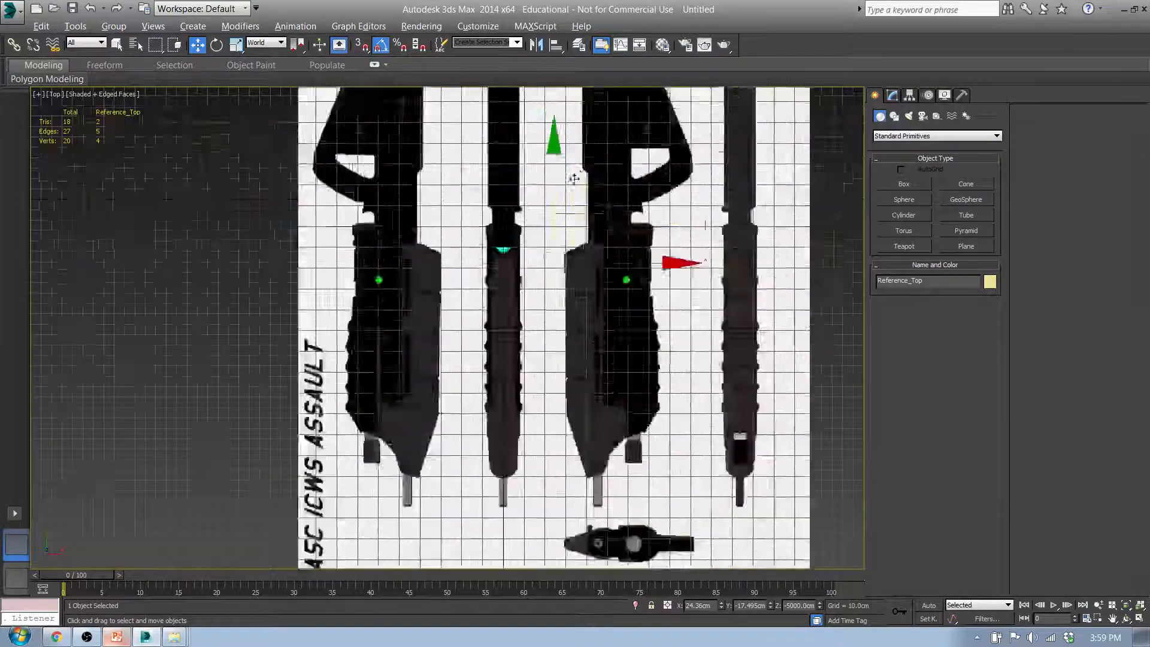
scroll(479, 358, "down", 4)
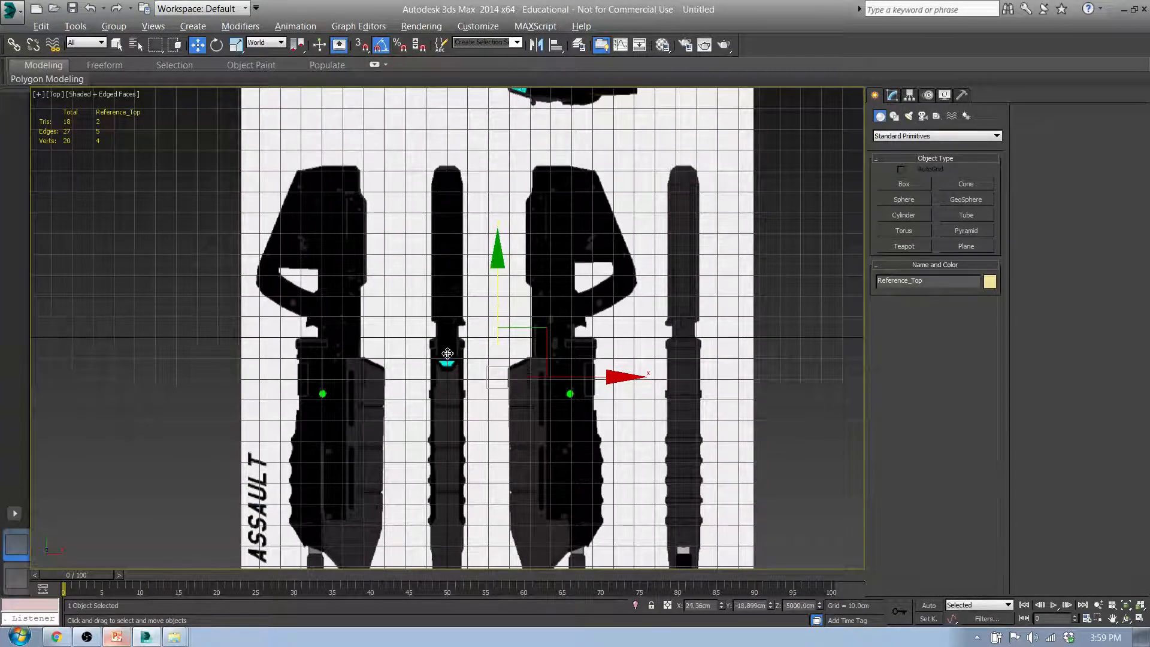
scroll(452, 350, "up", 8)
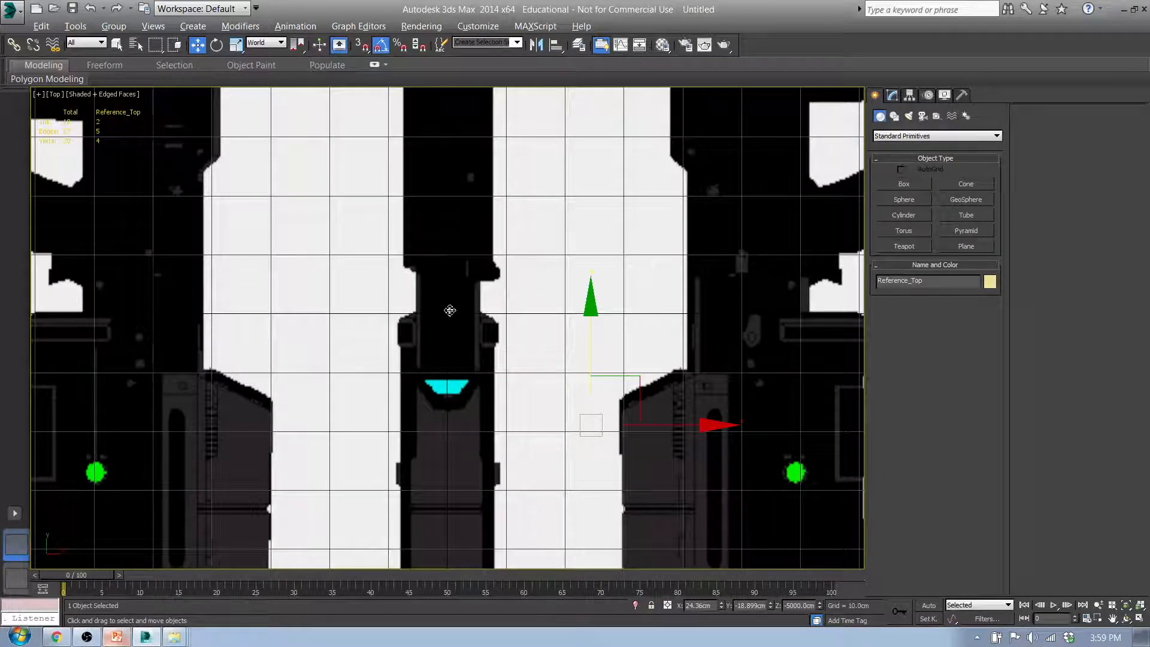
scroll(450, 312, "down", 15)
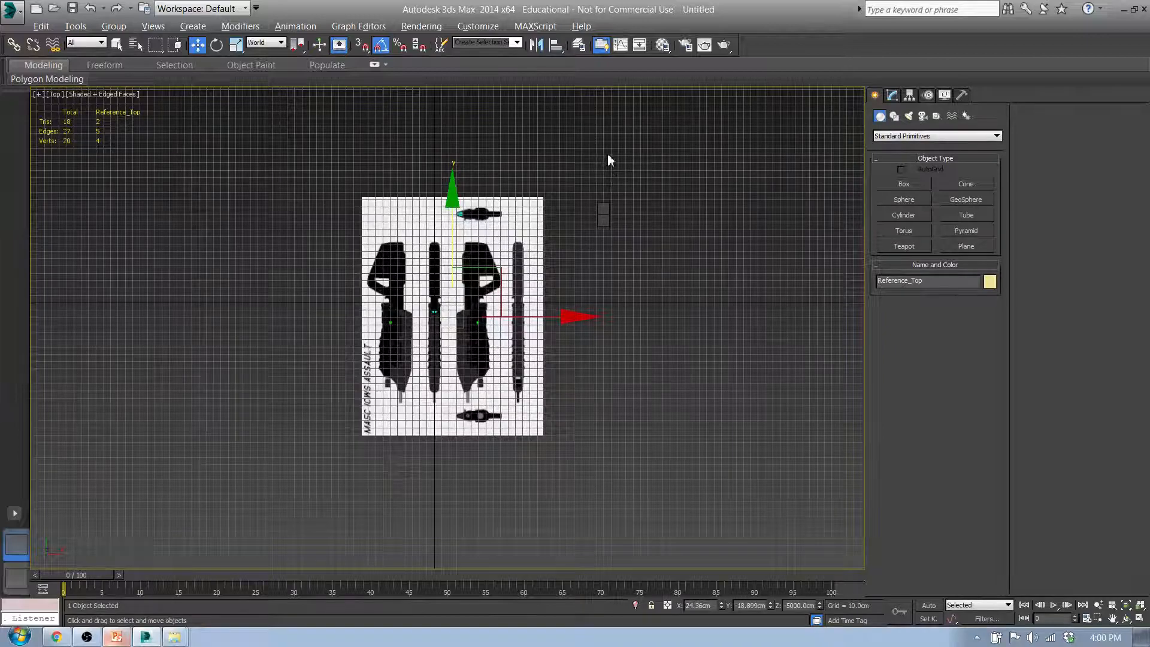
Show and select the Model box, move it along Y to about 83.2 cm in the top view, and display it in the left view.
left_click(440, 372)
scroll(431, 342, "up", 6)
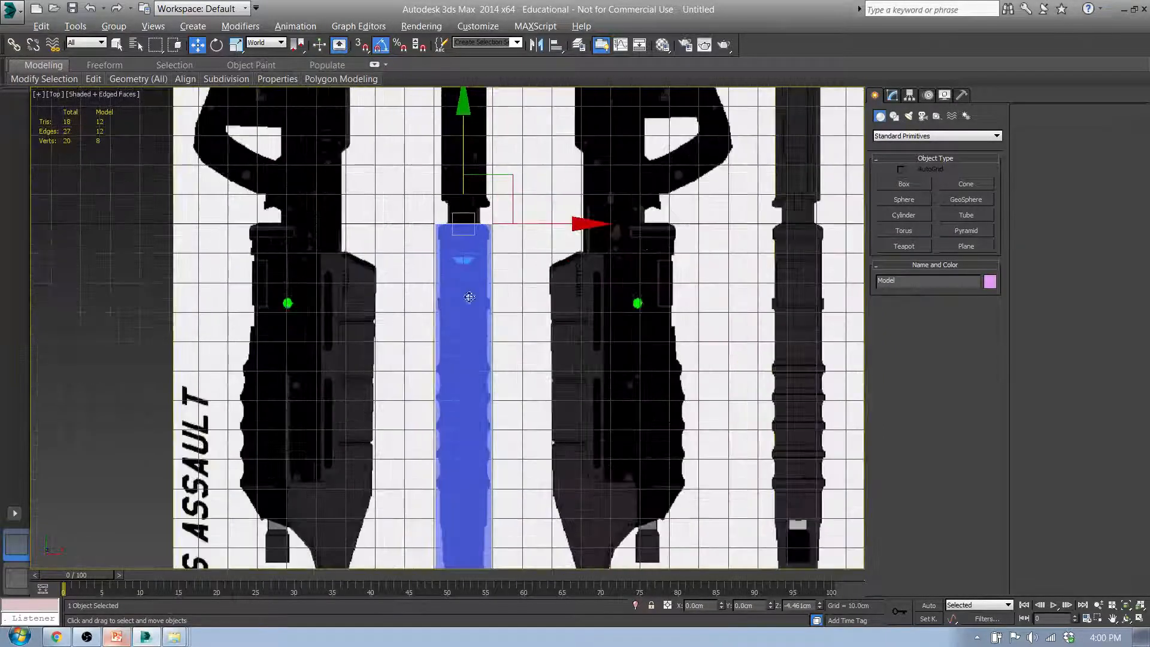
scroll(468, 297, "down", 4)
left_click_drag(456, 287, 455, 109)
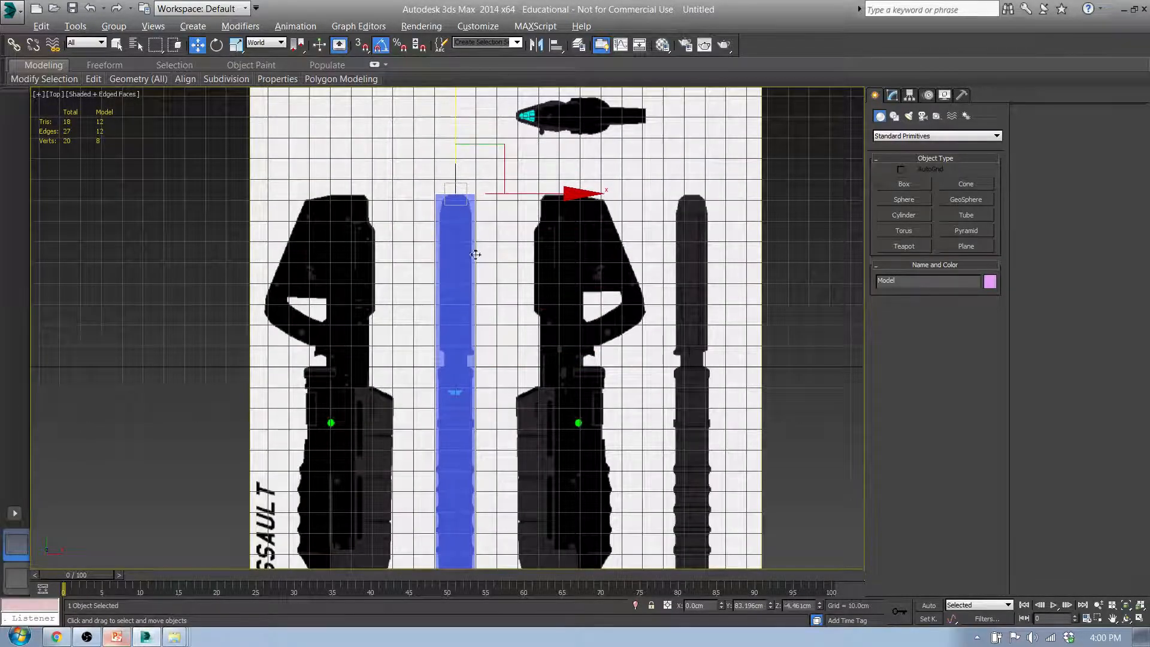
key("l")
middle_click_drag(320, 321, 579, 235)
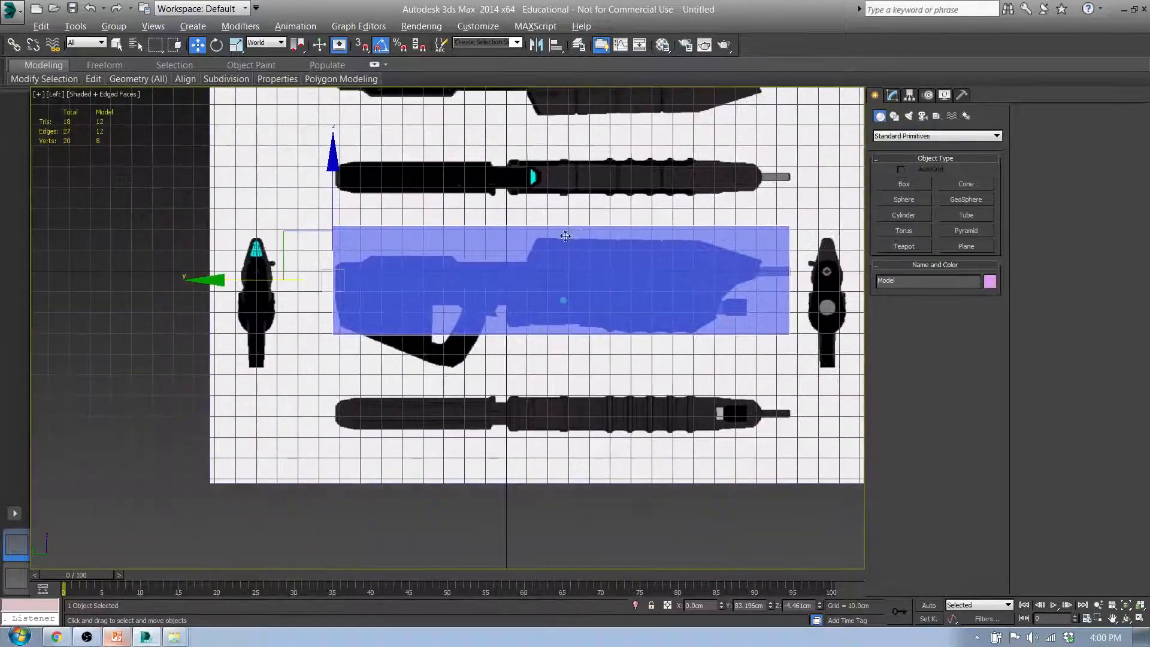
Lower the Model box along Z to about -10.2 cm in the left view, aligning its top with the rifle, and display the front view.
left_click_drag(340, 177, 337, 192)
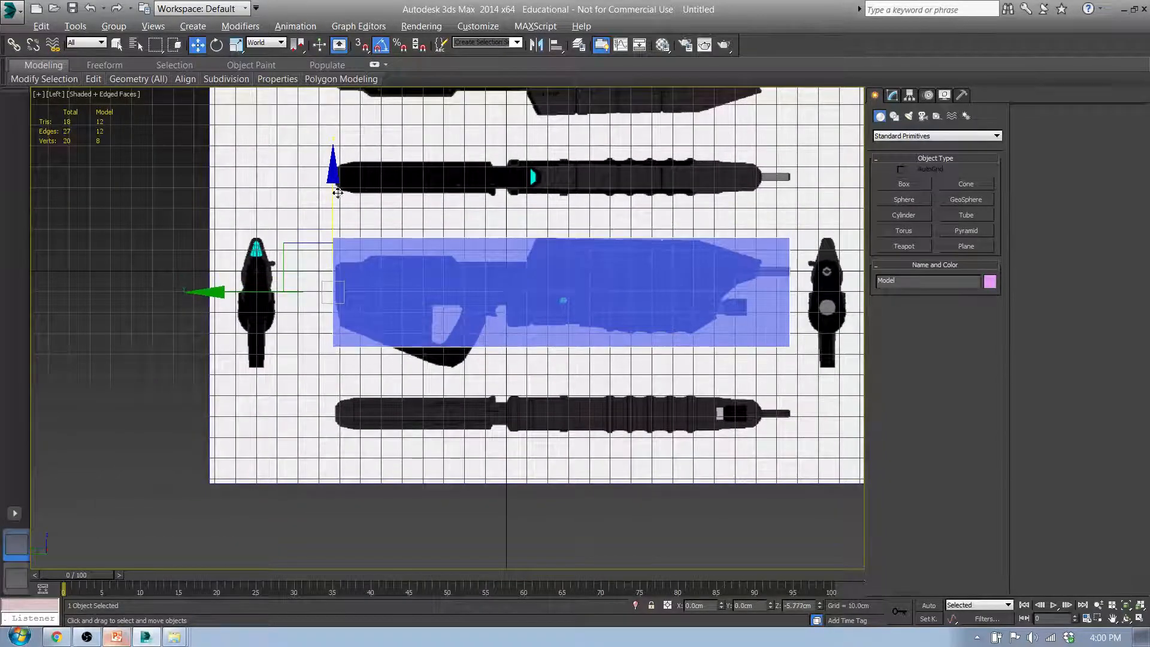
middle_click_drag(626, 311, 467, 305)
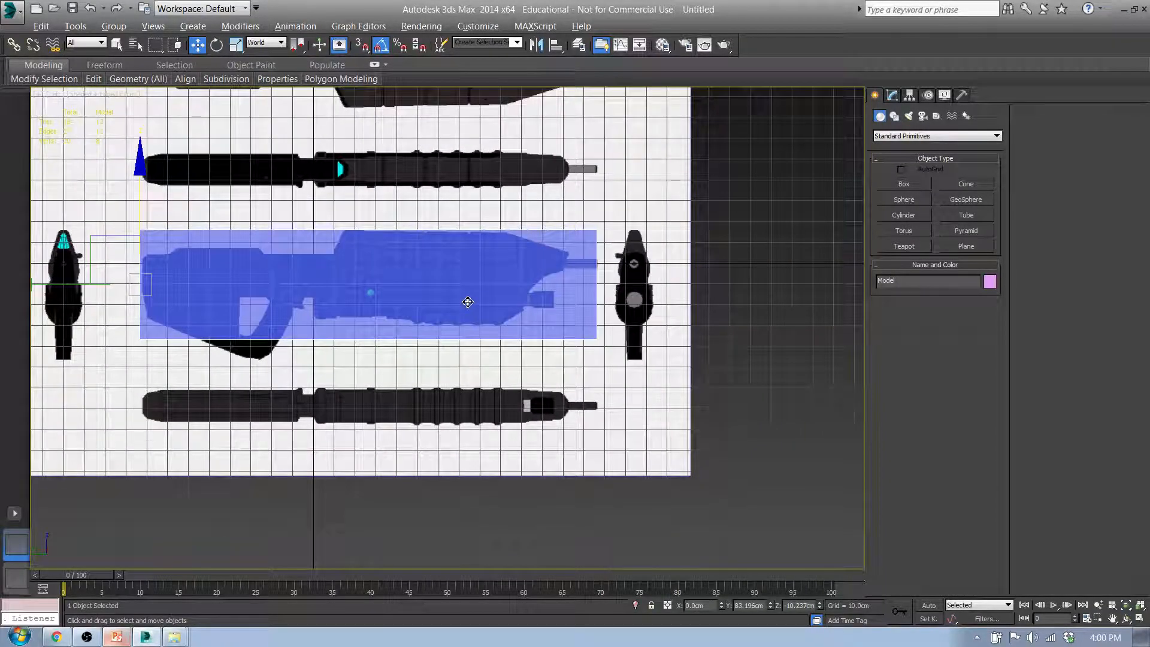
key("f")
middle_click_drag(469, 366, 531, 275)
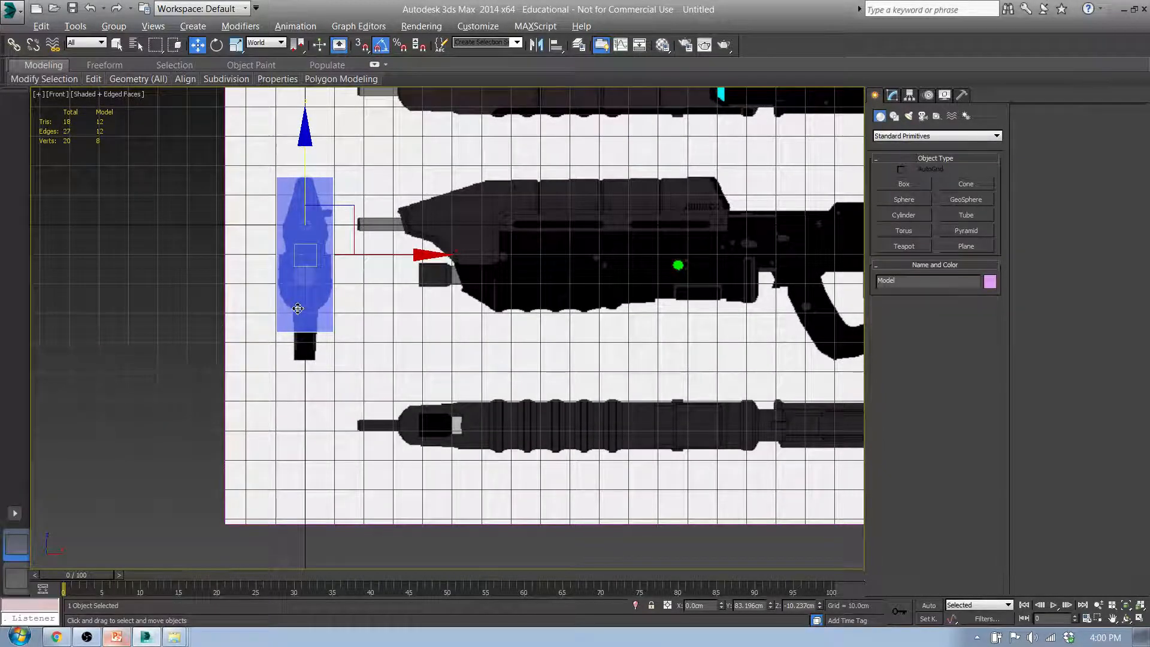
Move the Model box's four bottom vertices down to about -46 cm on Z to meet the grip's lower end, and check the other views.
key("1")
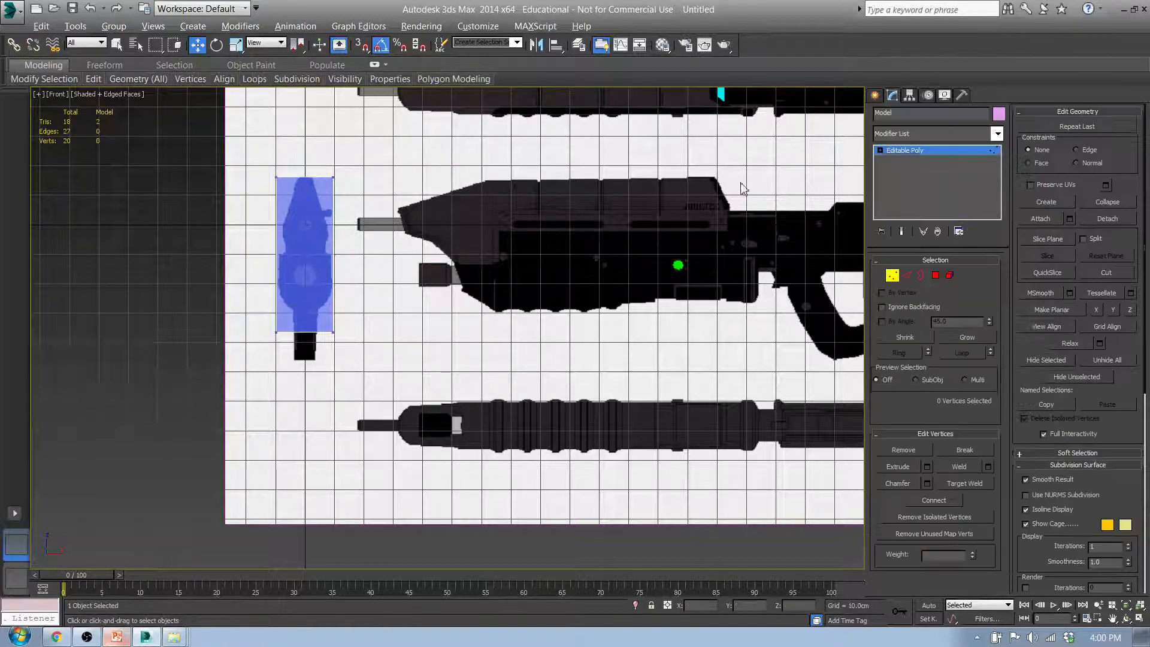
left_click_drag(279, 333, 237, 328)
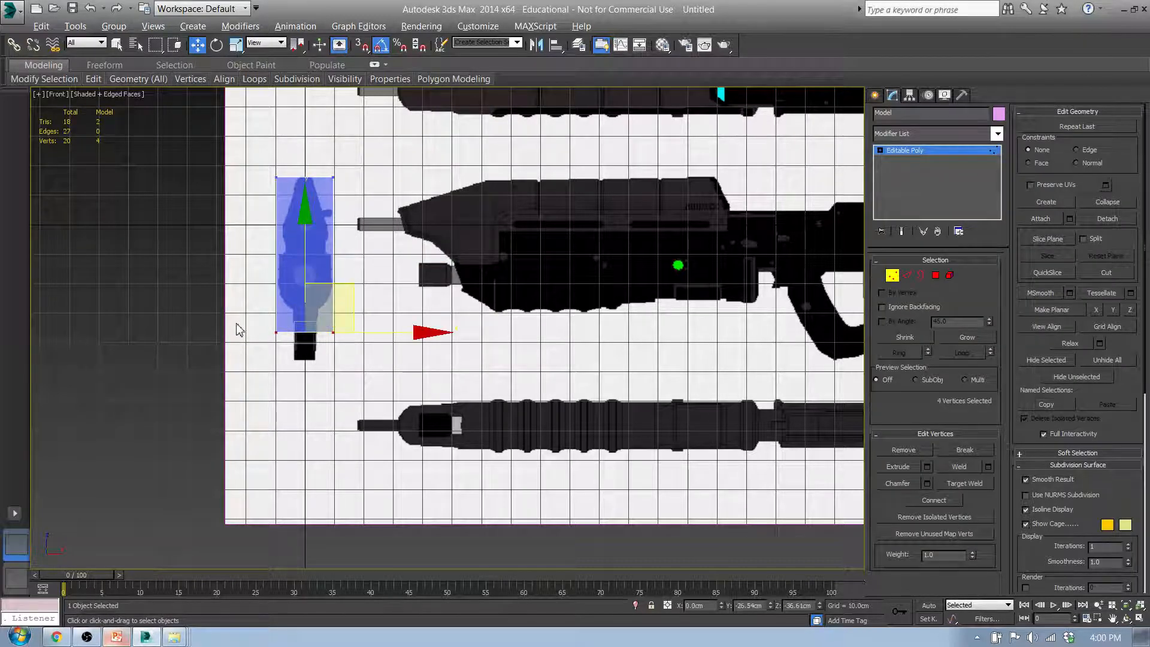
scroll(303, 326, "up", 5)
left_click_drag(179, 290, 487, 396)
left_click_drag(307, 248, 293, 326)
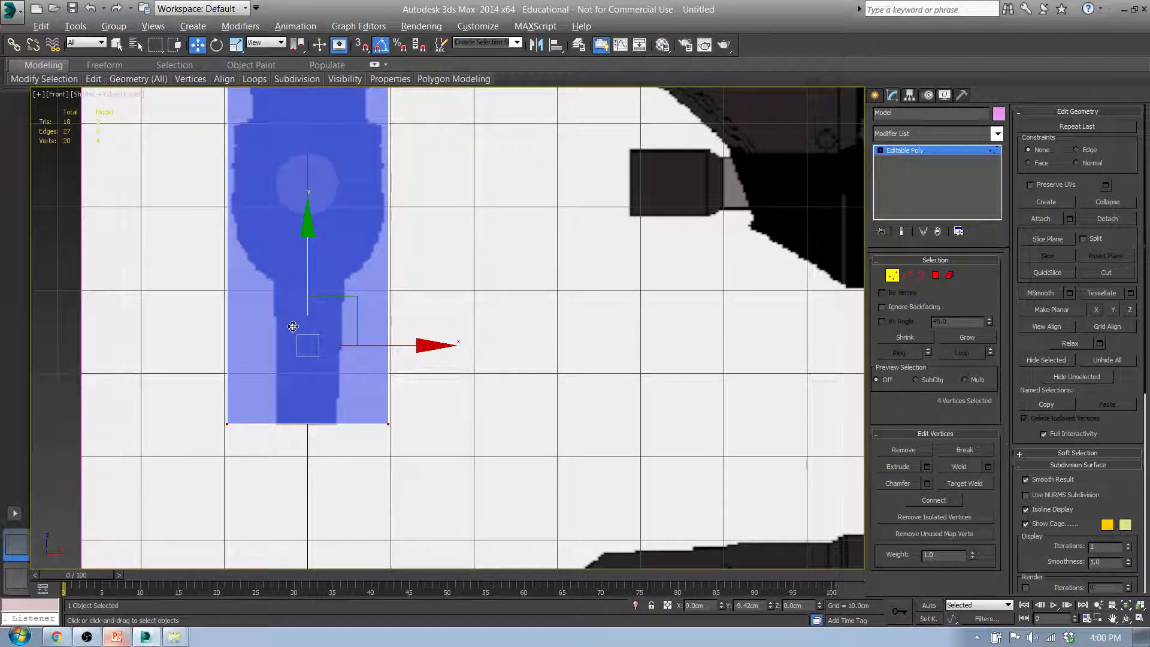
key("l")
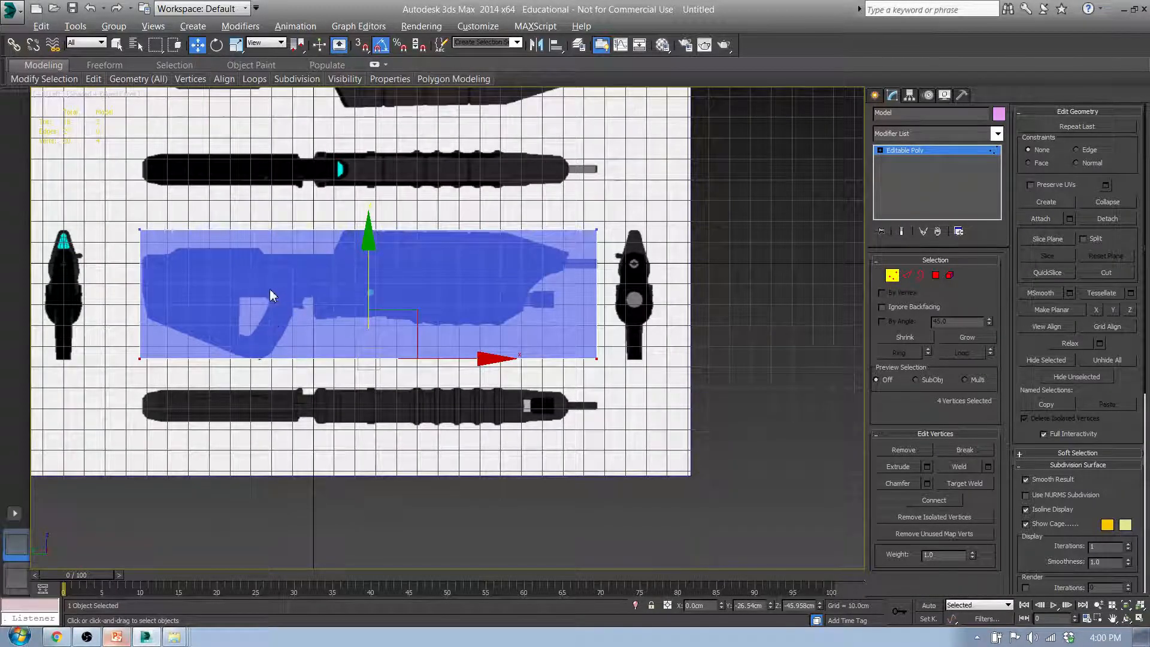
key("t")
scroll(433, 268, "up", 3)
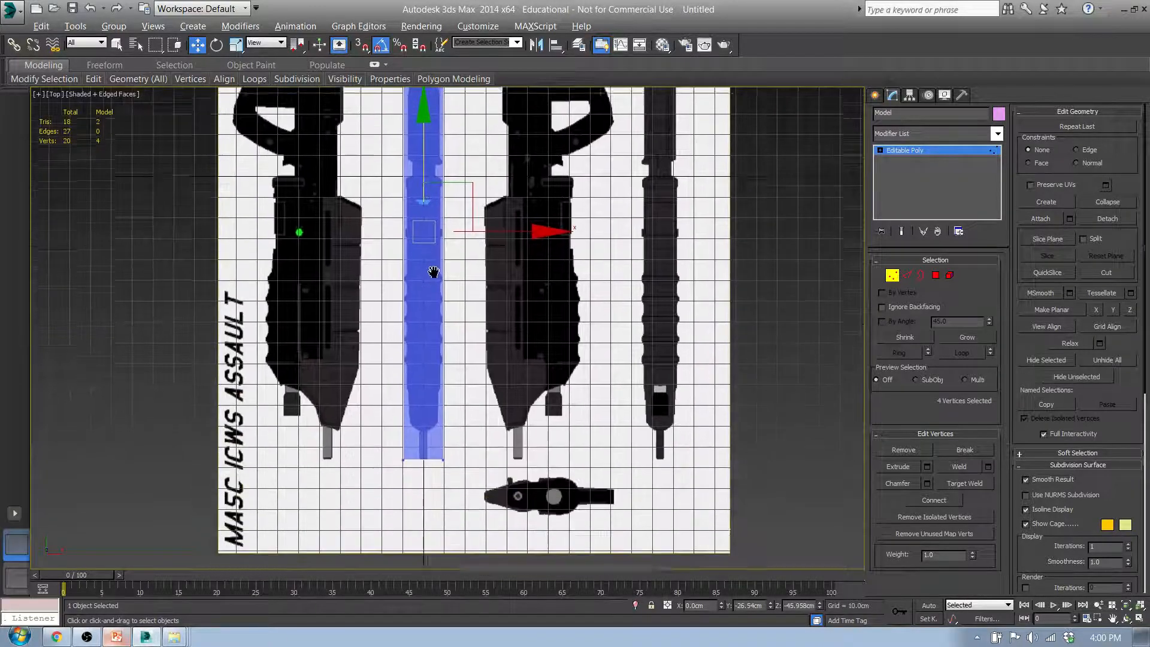
In the front view, fit the Model box's side vertices to the rifle's width, moving the left ones to about -9.0 cm on X.
key("f")
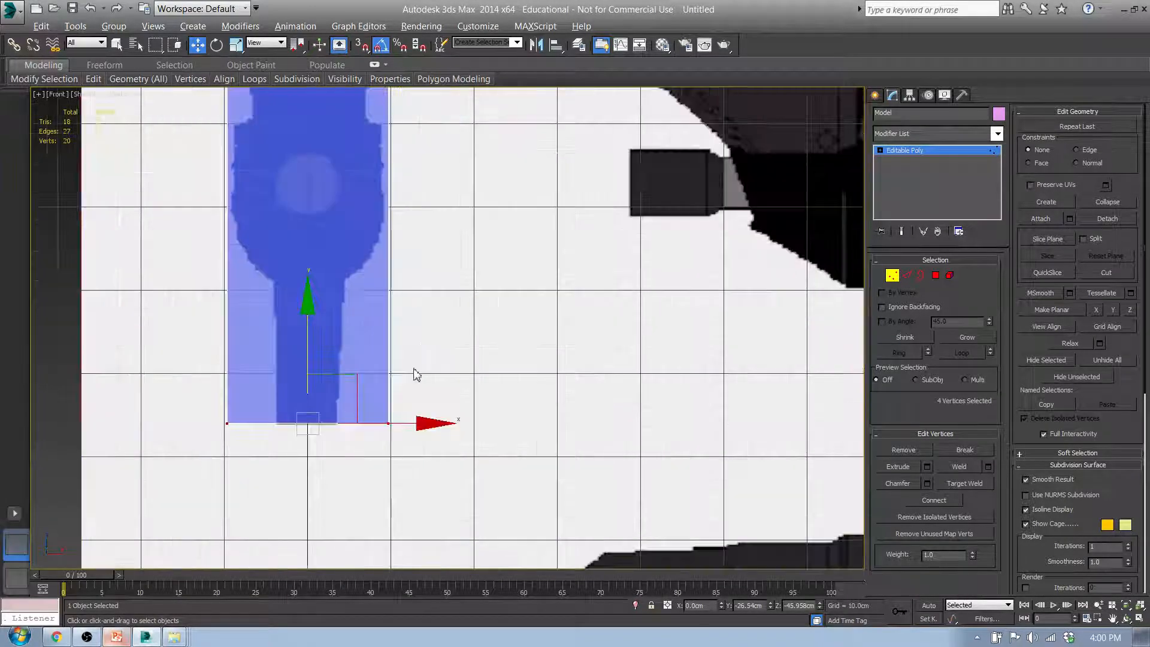
scroll(389, 395, "down", 4)
left_click_drag(406, 526, 366, 201)
left_click_drag(456, 360, 452, 360)
left_click_drag(267, 183, 321, 529)
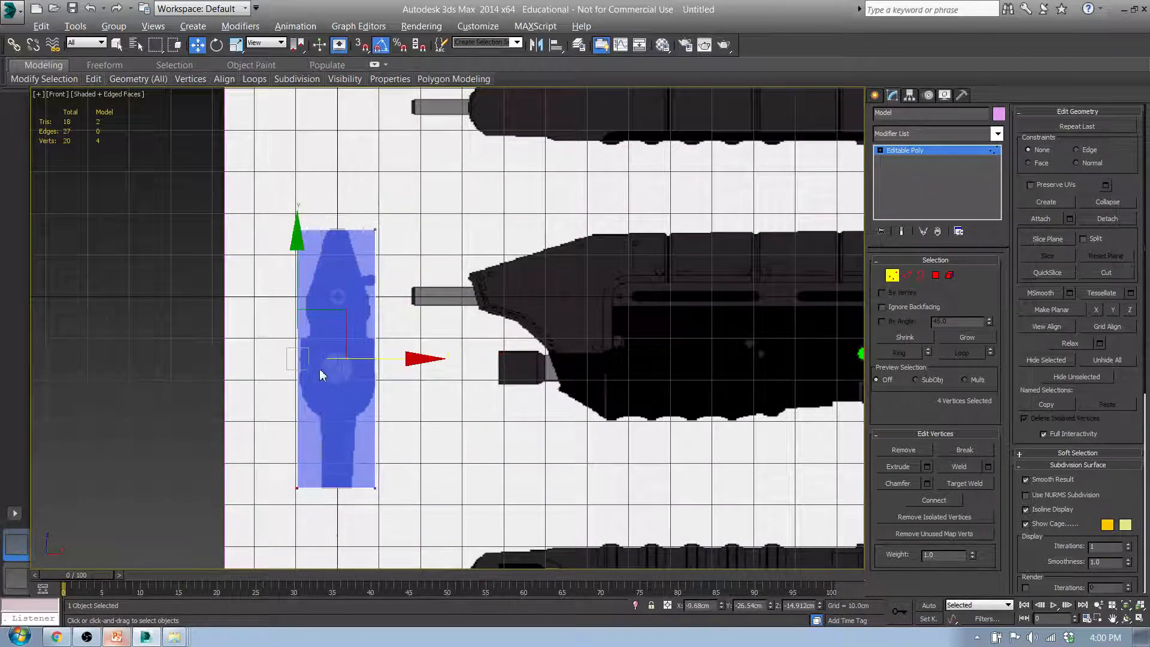
scroll(321, 380, "up", 3)
left_click_drag(361, 364, 358, 361)
middle_click_drag(367, 361, 353, 294)
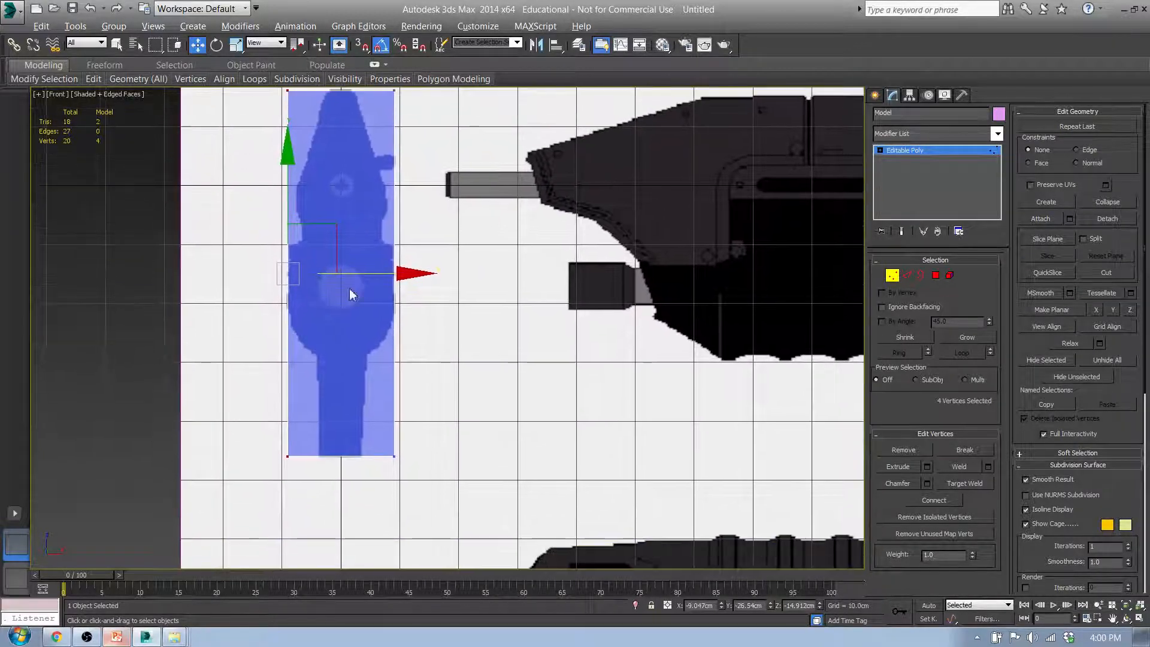
Check the Model box's fit against the rifle references in the left, front and top views.
key("l")
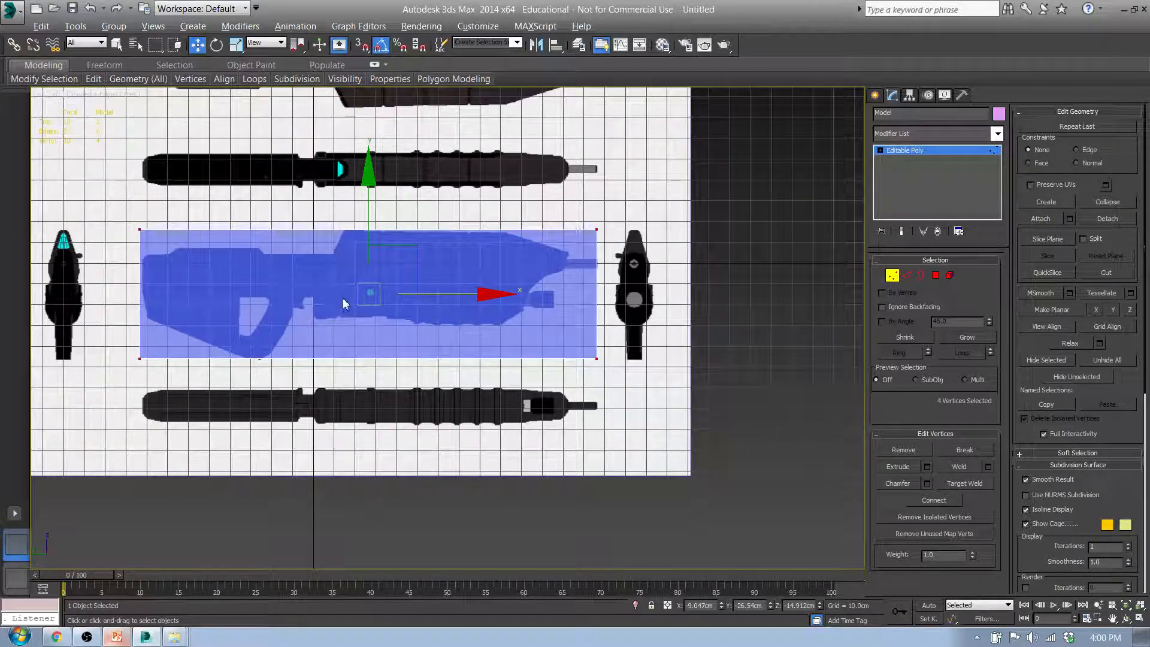
key("f")
middle_click_drag(341, 301, 354, 366)
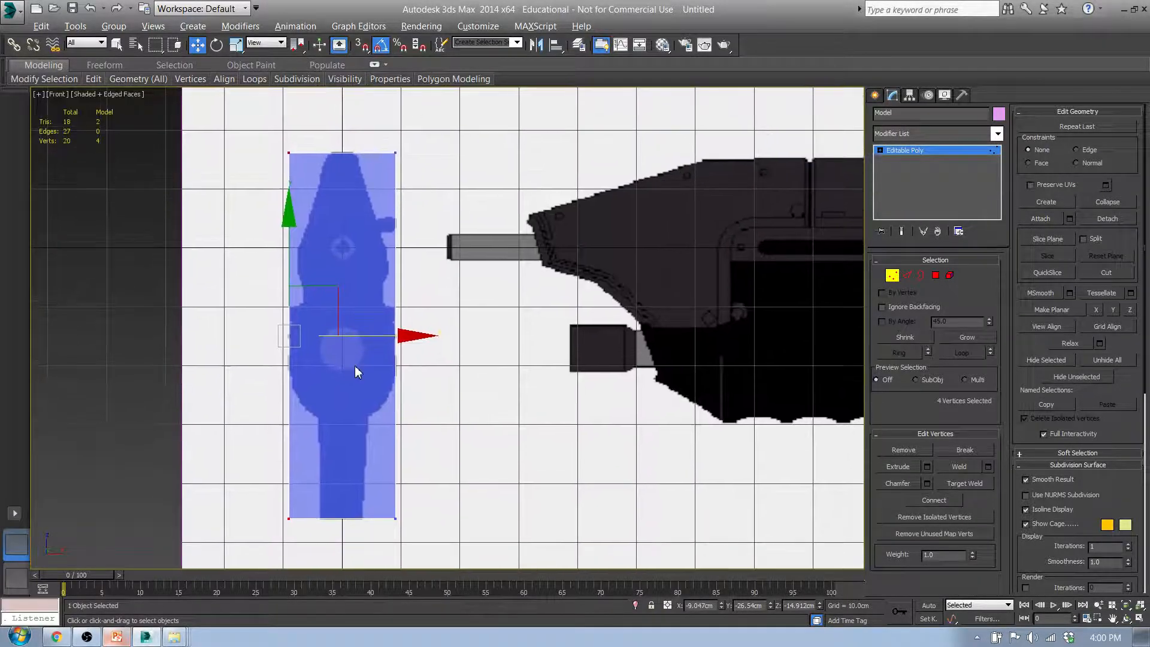
key("t")
key("l")
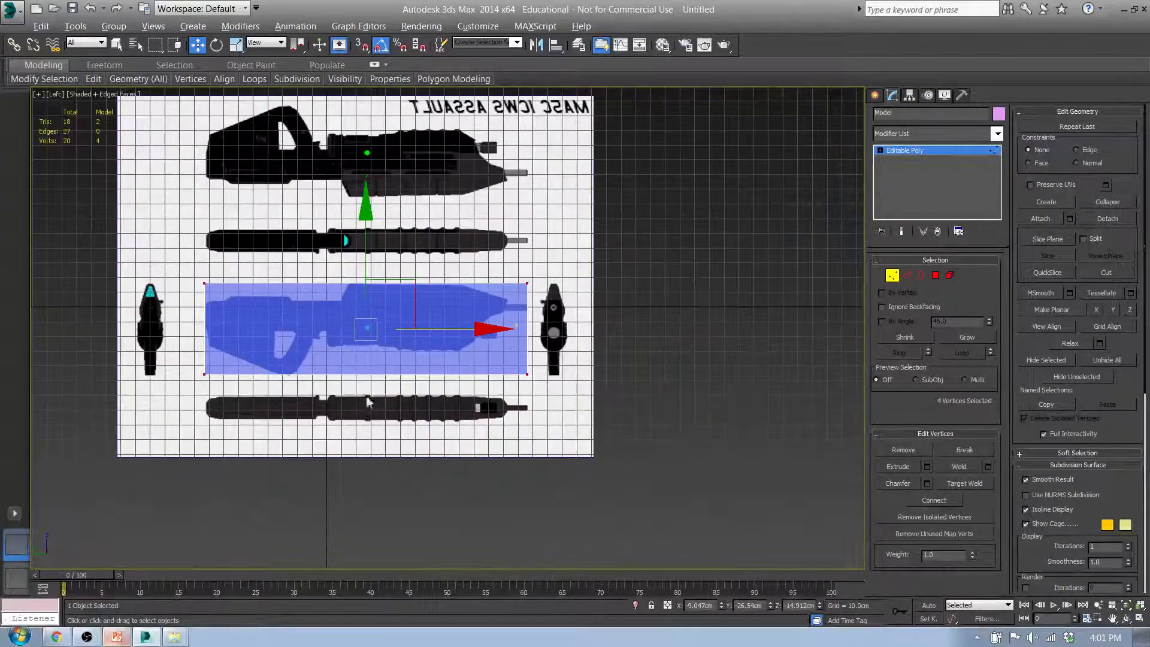
middle_click_drag(367, 389, 432, 395)
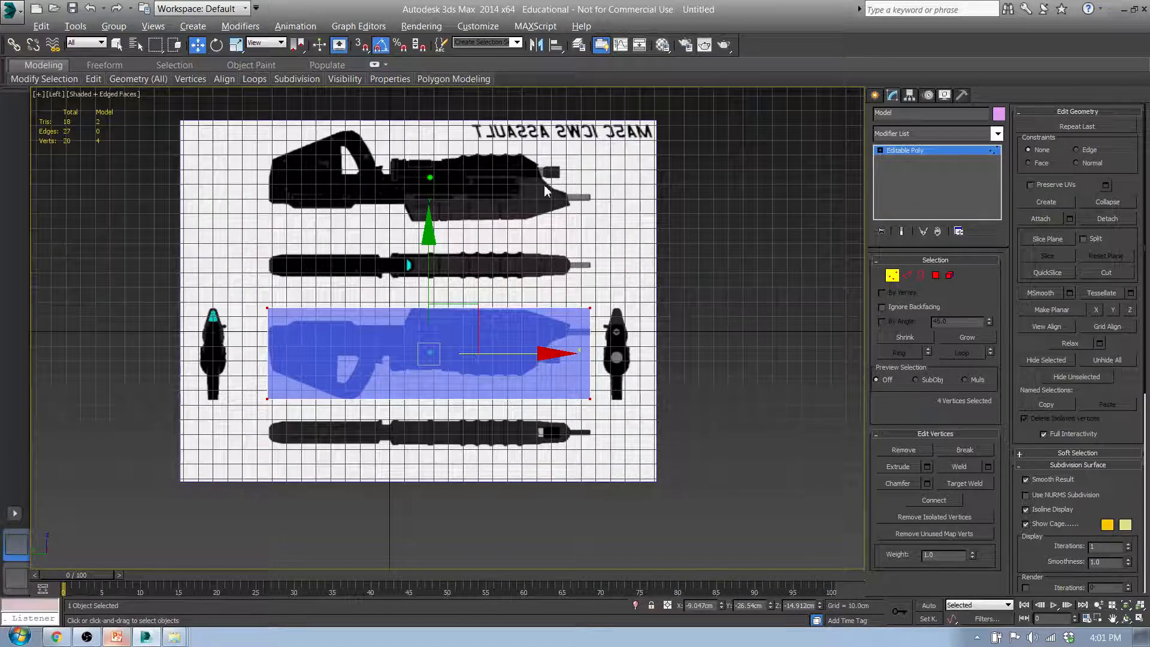
middle_click_drag(429, 354, 369, 394)
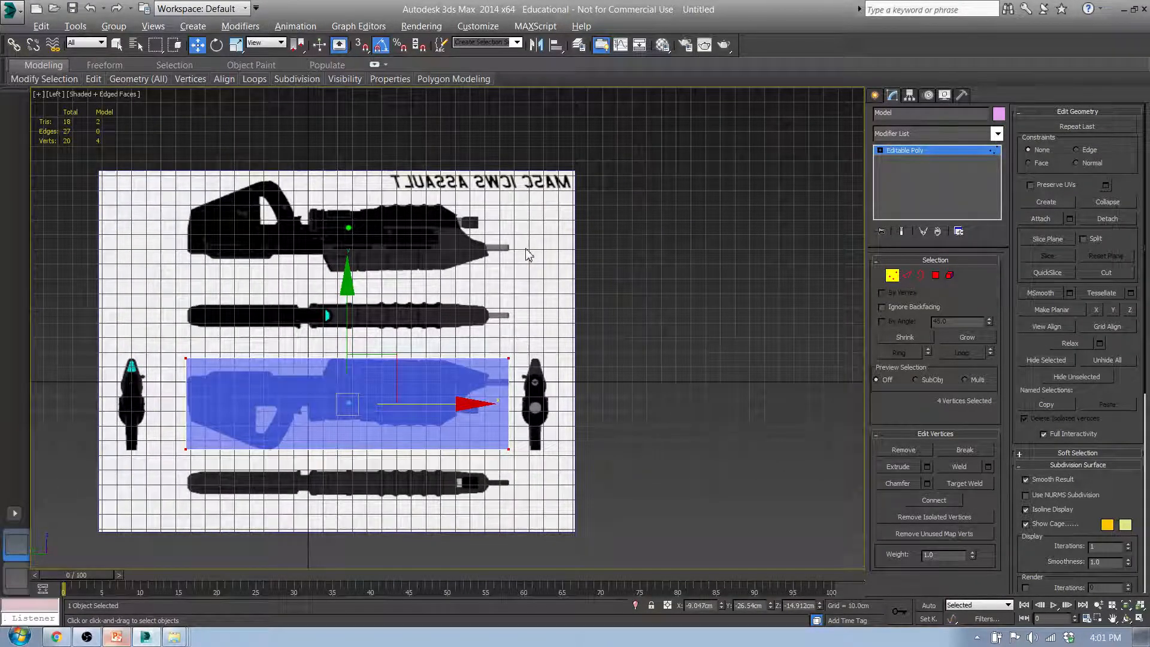
Deselect the Model box's vertices and leave vertex editing.
left_click_drag(451, 129, 451, 131)
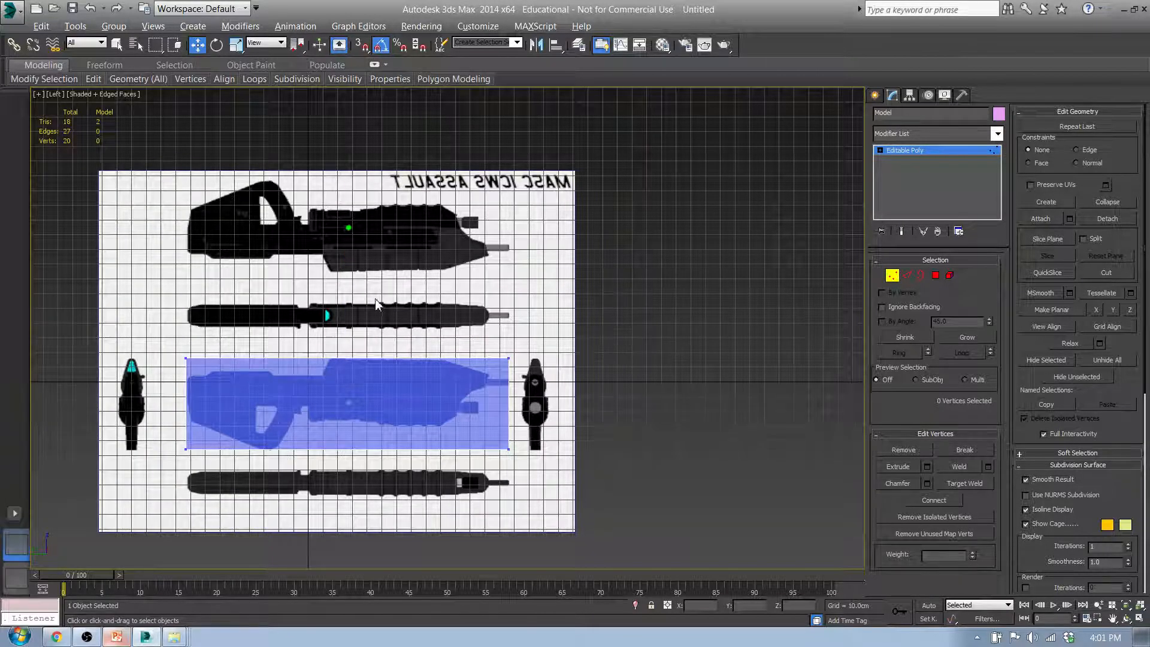
middle_click_drag(376, 298, 469, 289)
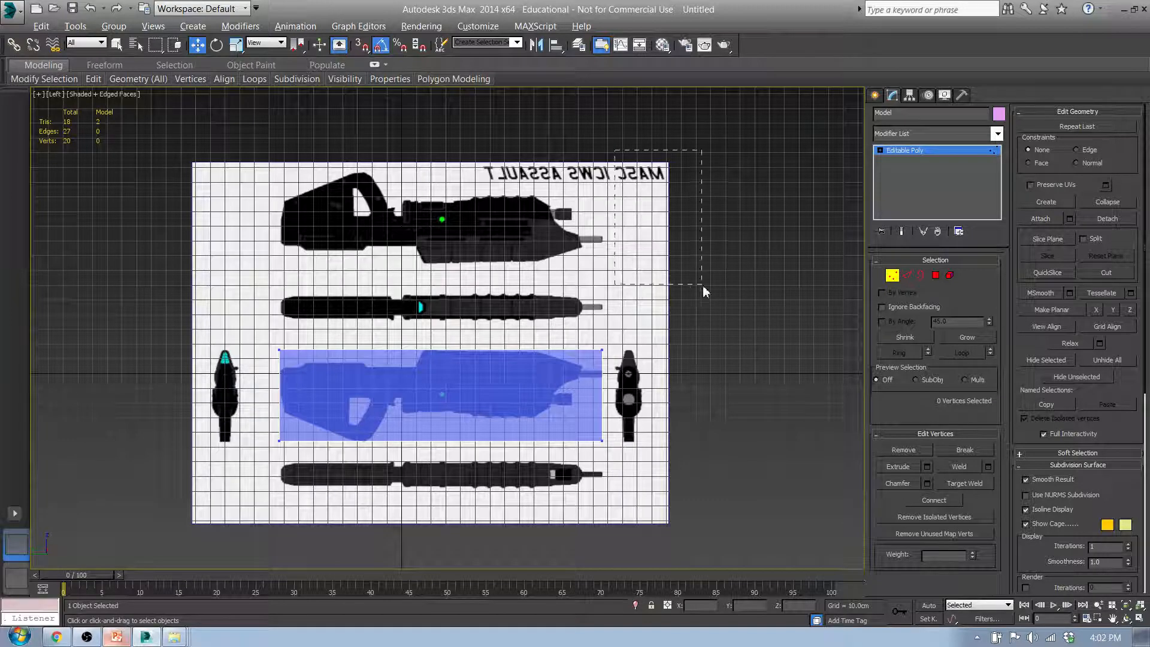
left_click(874, 94)
left_click(518, 194)
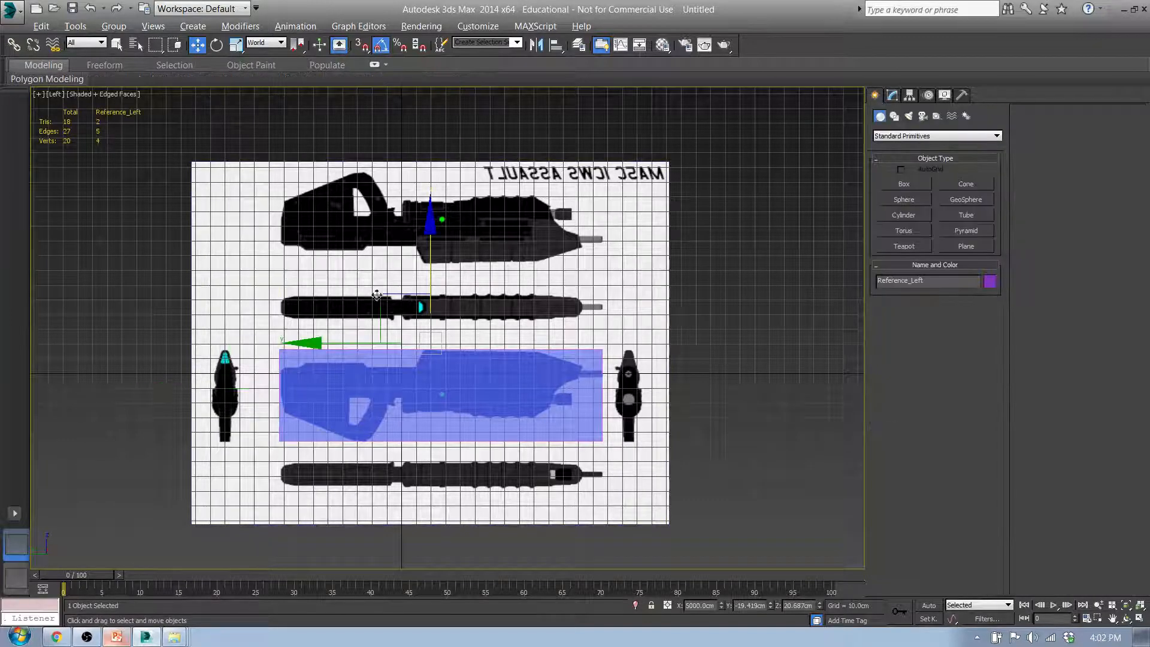
left_click_drag(431, 262, 384, 185)
right_click(384, 185)
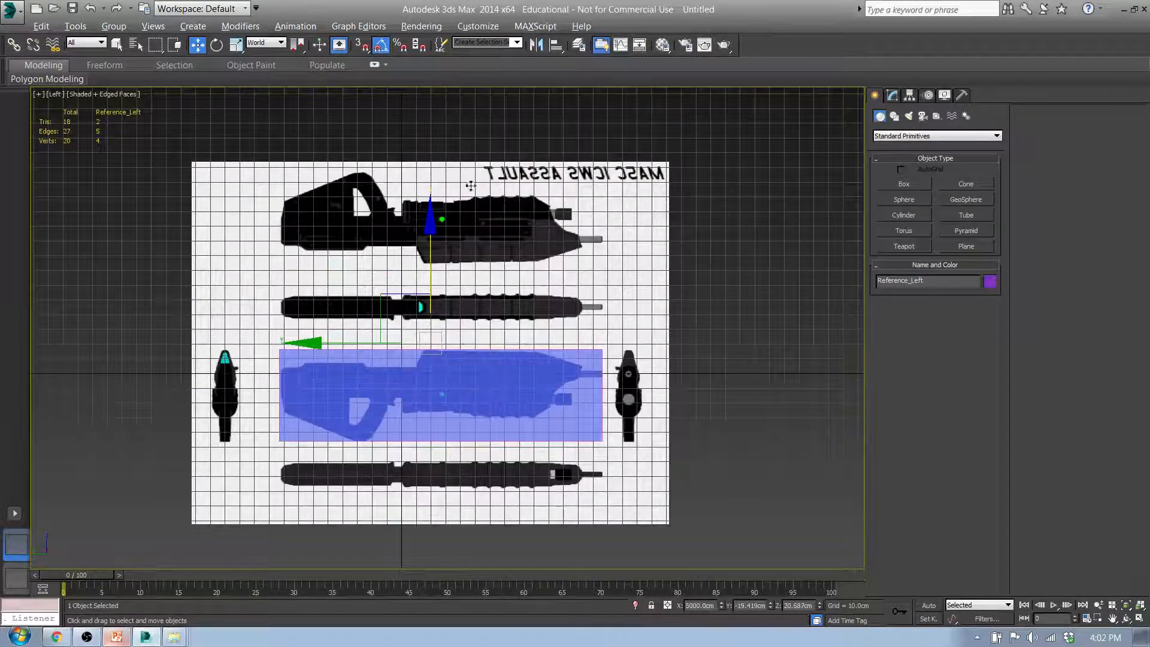
left_click(728, 276)
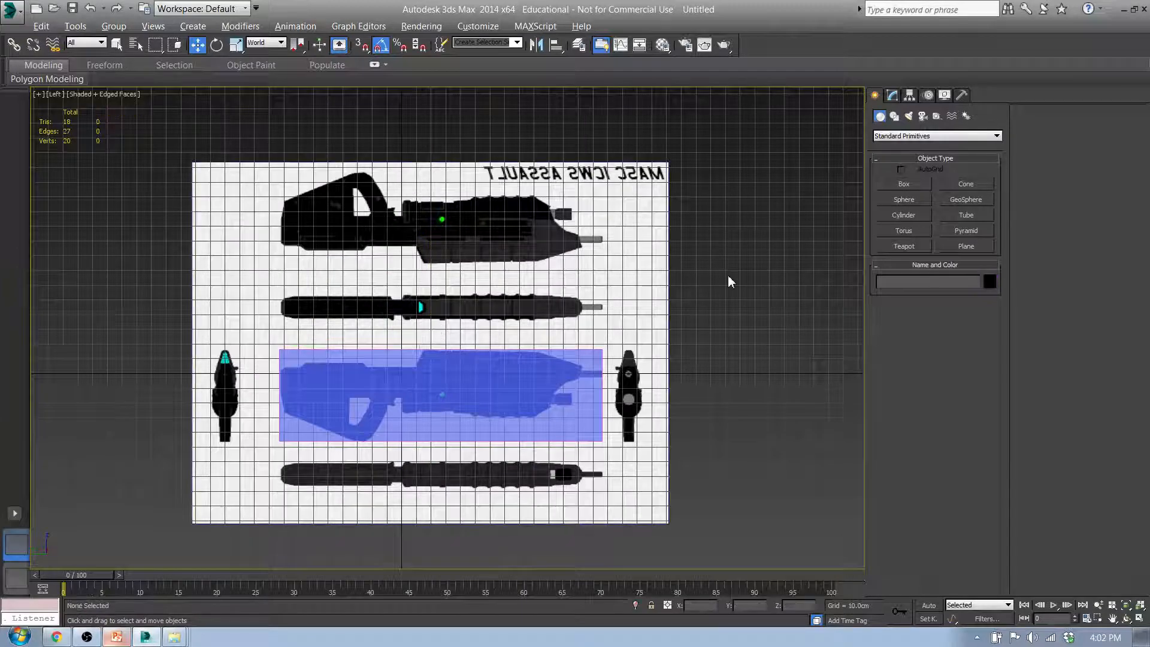
Select Reference_Front, Reference_Left and Reference_Top together by name from the scene's object list.
key("h")
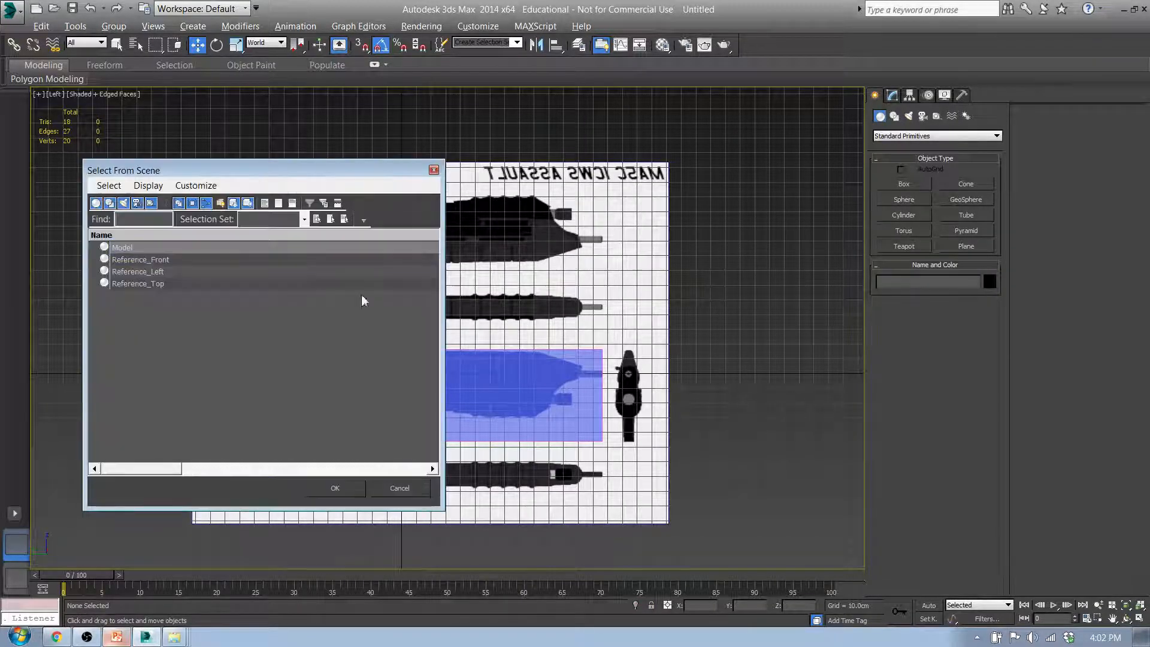
left_click_drag(285, 170, 408, 134)
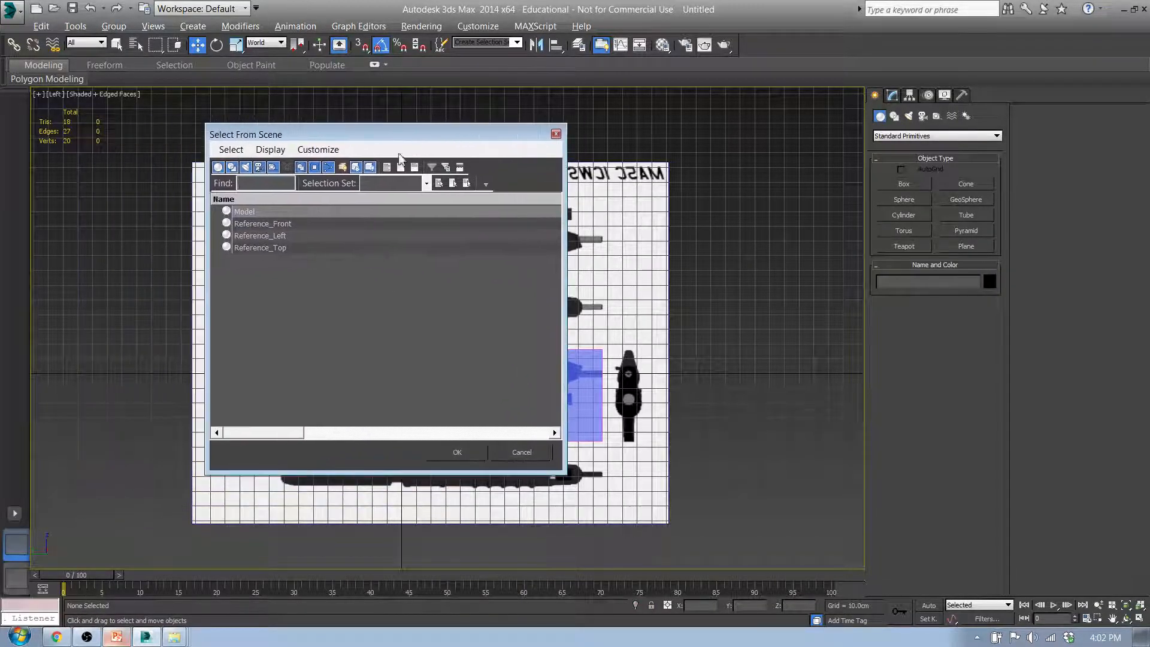
left_click(269, 225)
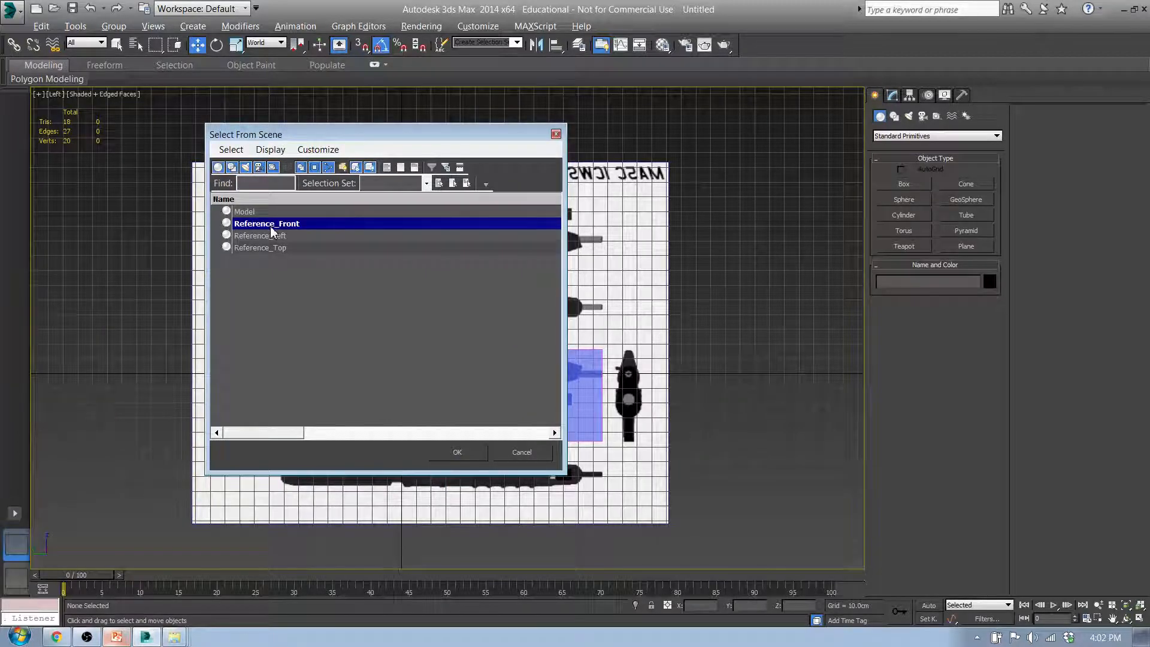
left_click(266, 239, "ctrl")
left_click(266, 248, "ctrl")
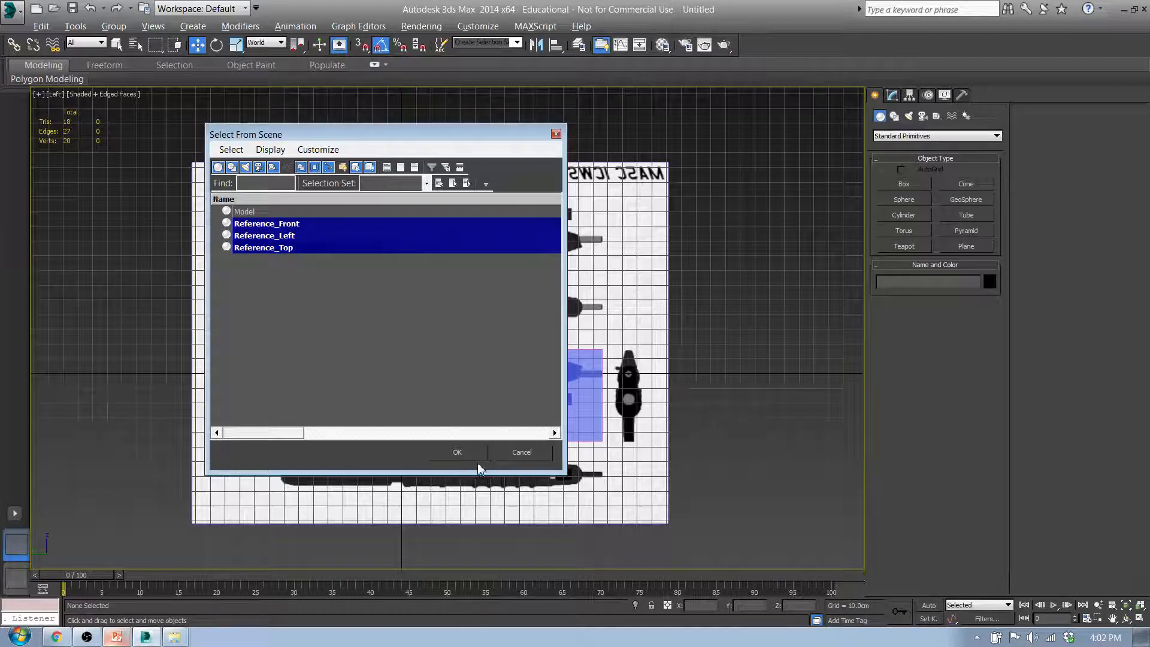
left_click(457, 452)
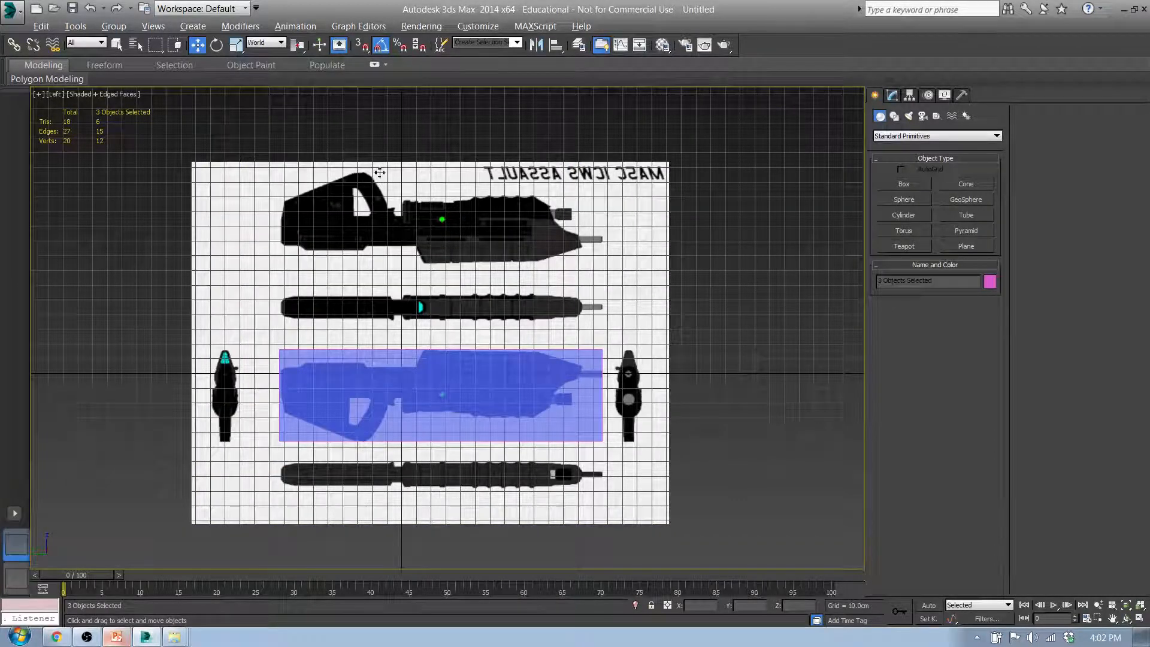
Create a new layer containing the three selected reference planes.
left_click(578, 46)
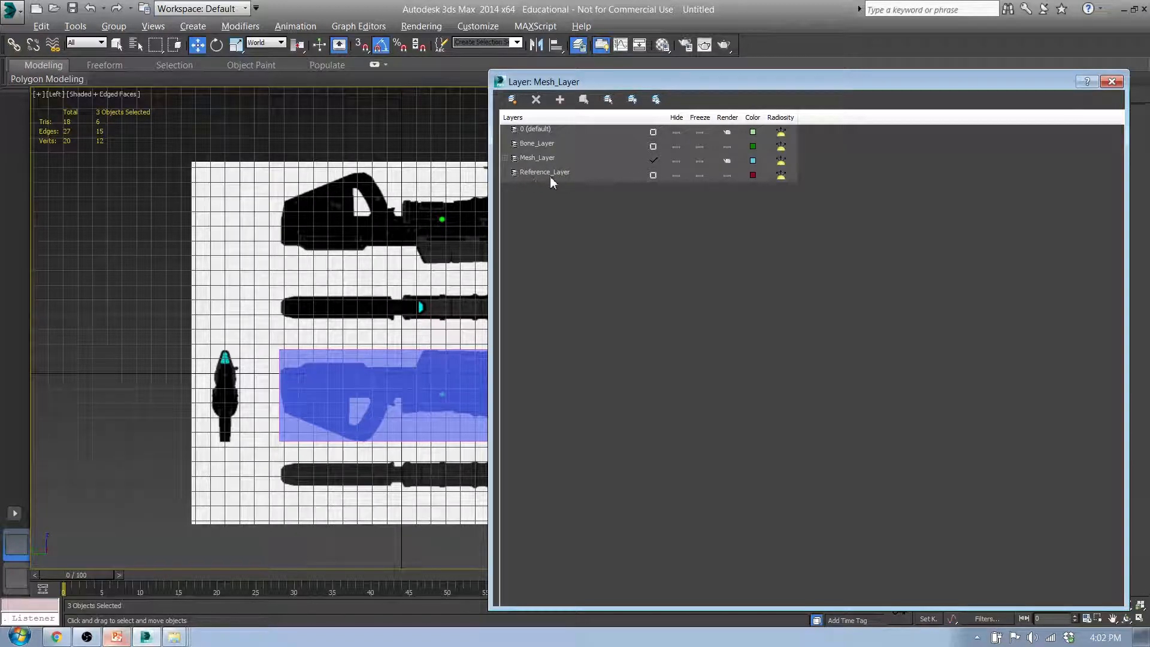
left_click(512, 101)
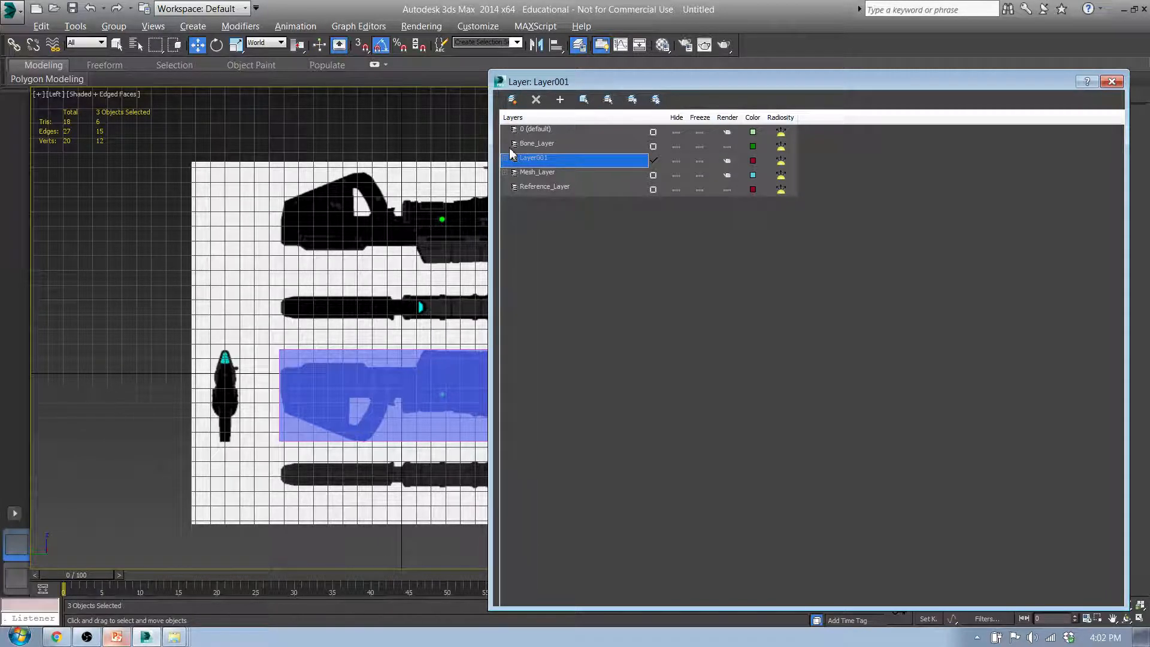
Try to rename the new layer as Reference_Layer.
key("f")
key("z")
key("r")
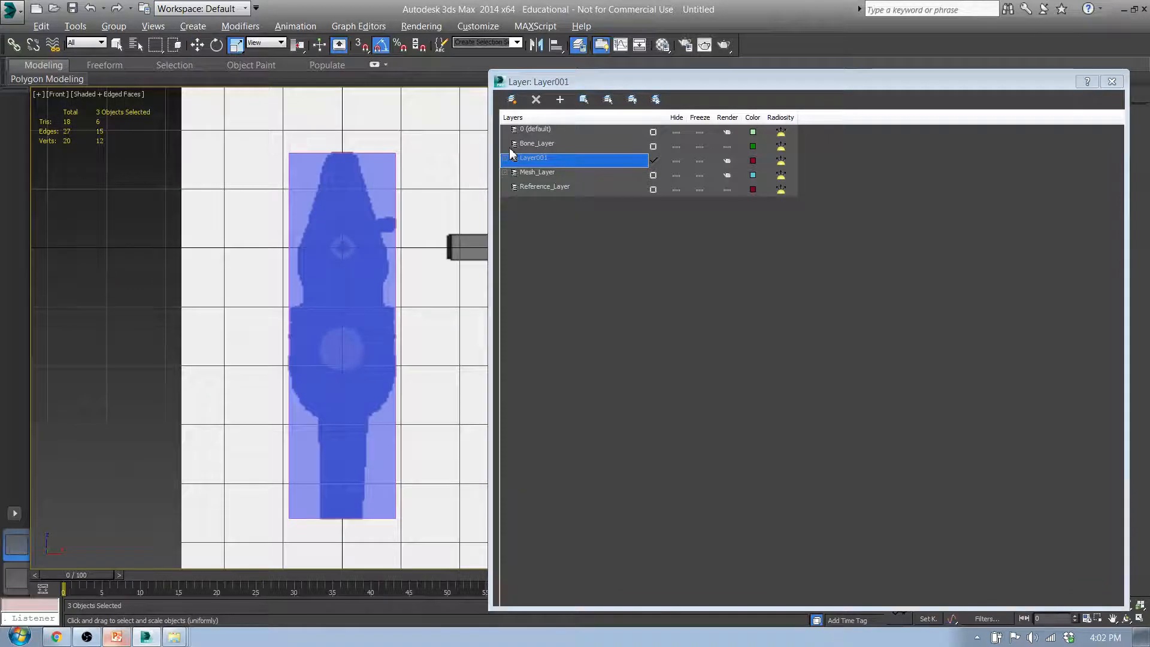
left_click(537, 159)
type("Reference")
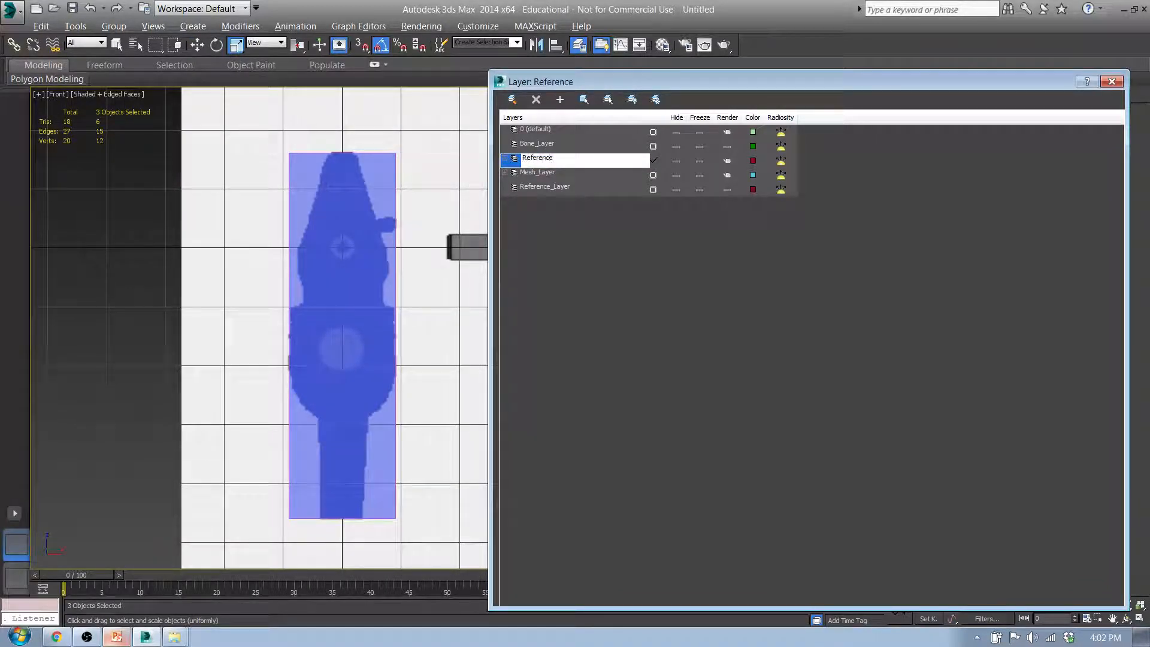
type("_Layer")
key("Return")
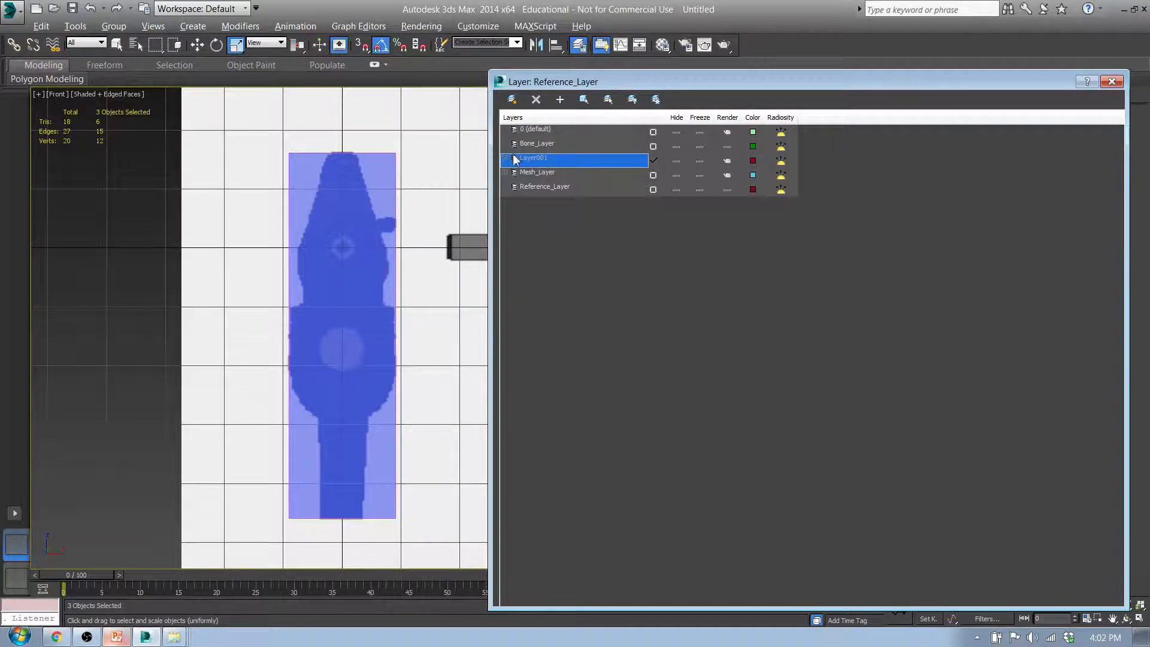
Delete the old Reference_Layer, rename Layer001 as Reference_Layer, and check which planes it contains.
left_click(545, 186)
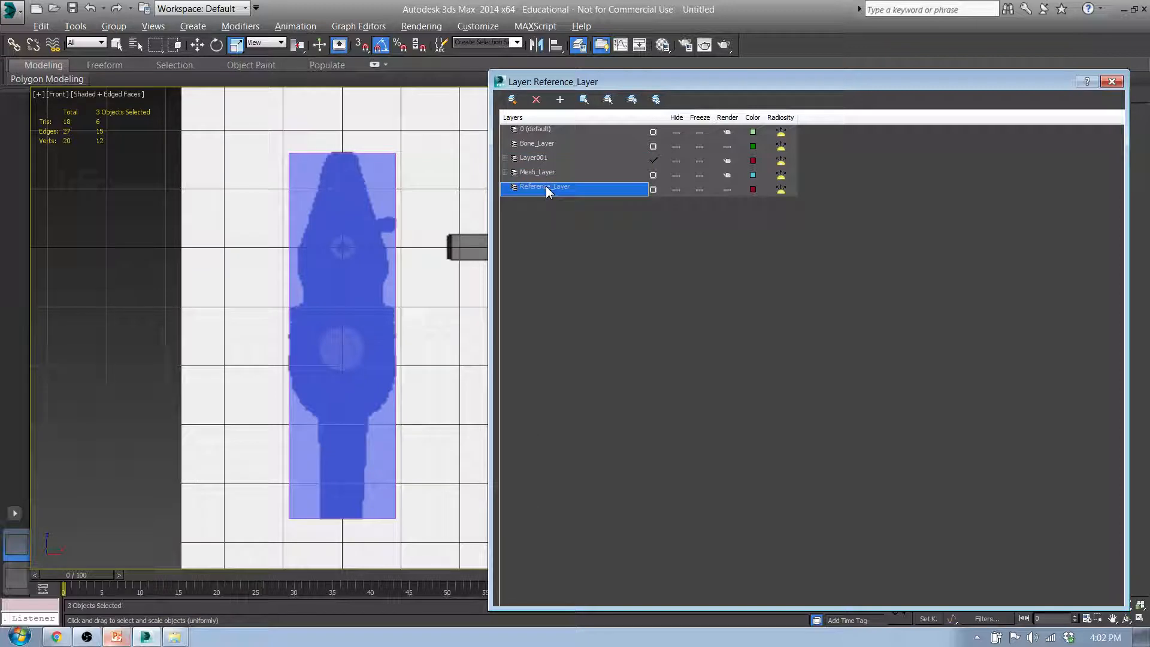
left_click(535, 100)
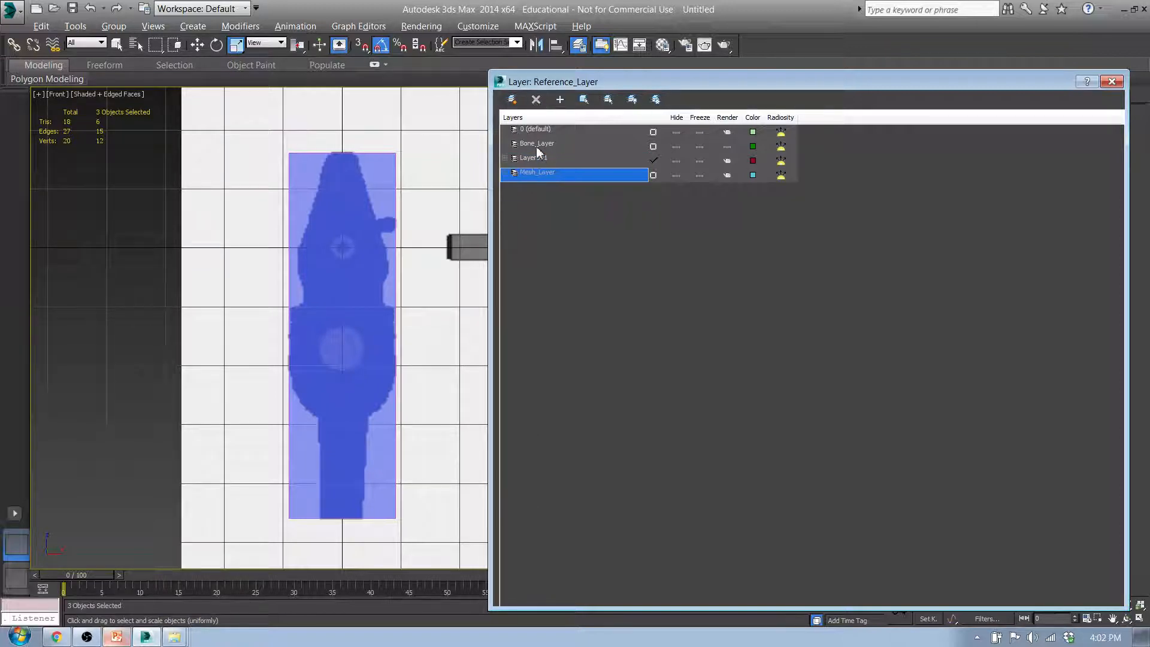
left_click(527, 158)
left_click(527, 158)
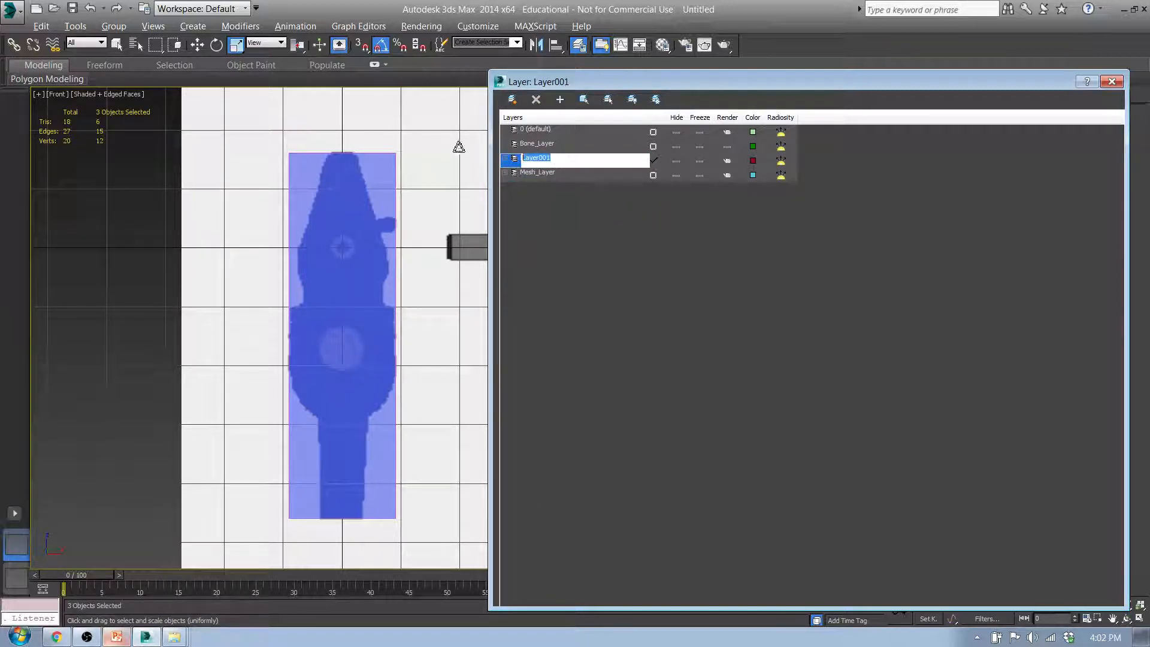
type("Reference_")
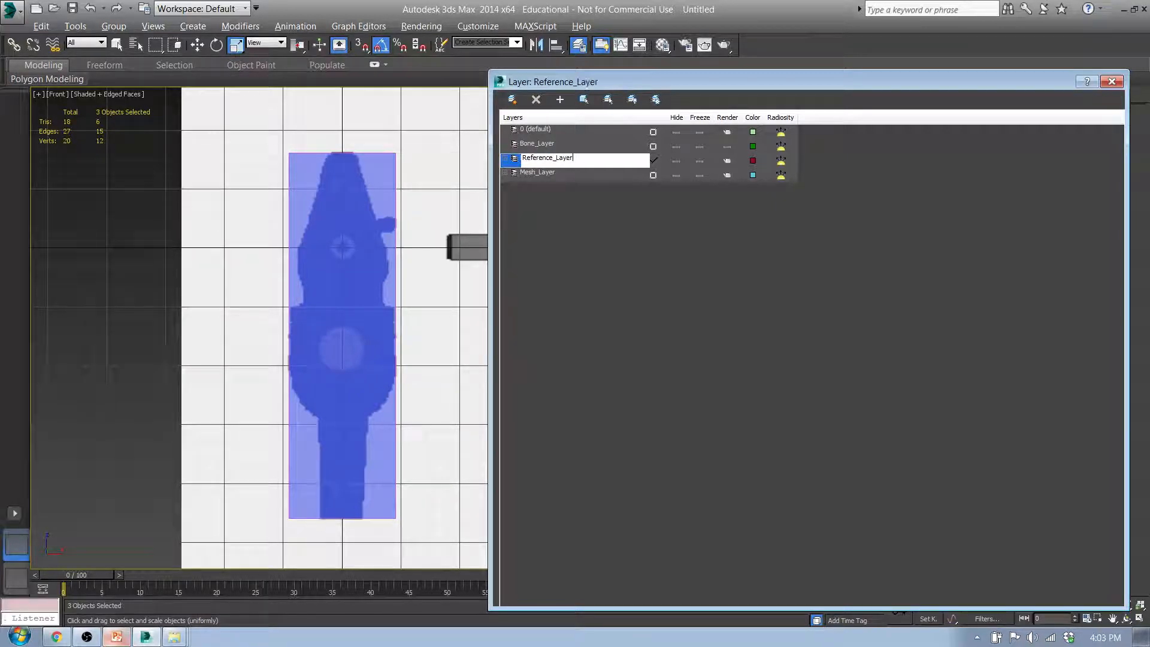
key("Return")
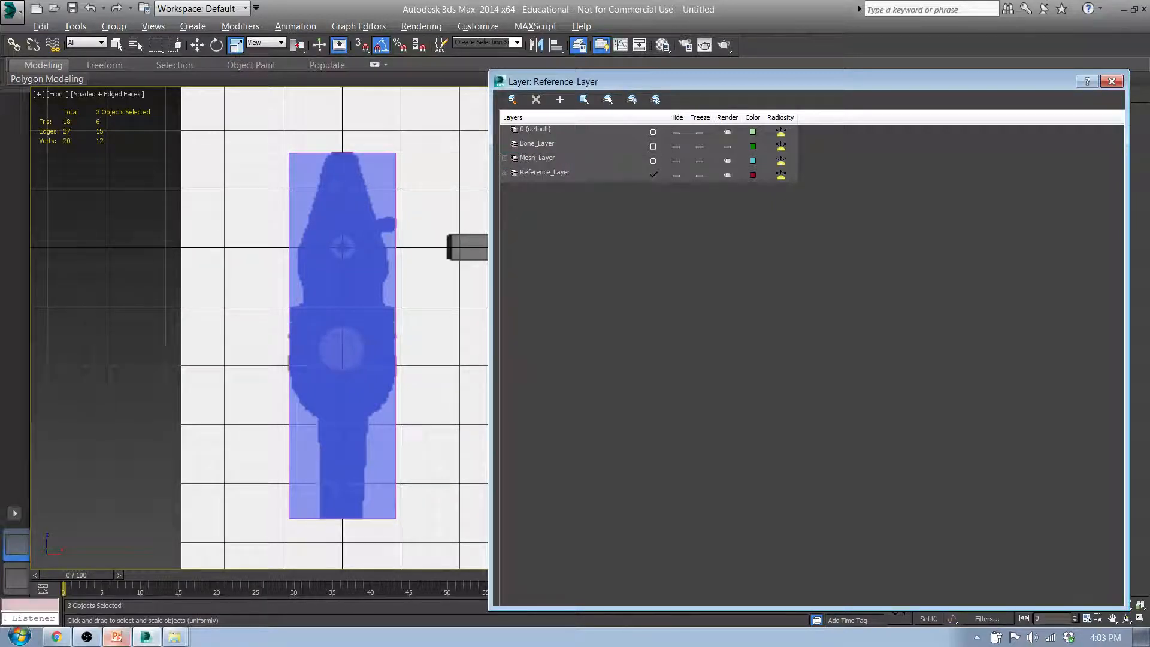
left_click(506, 173)
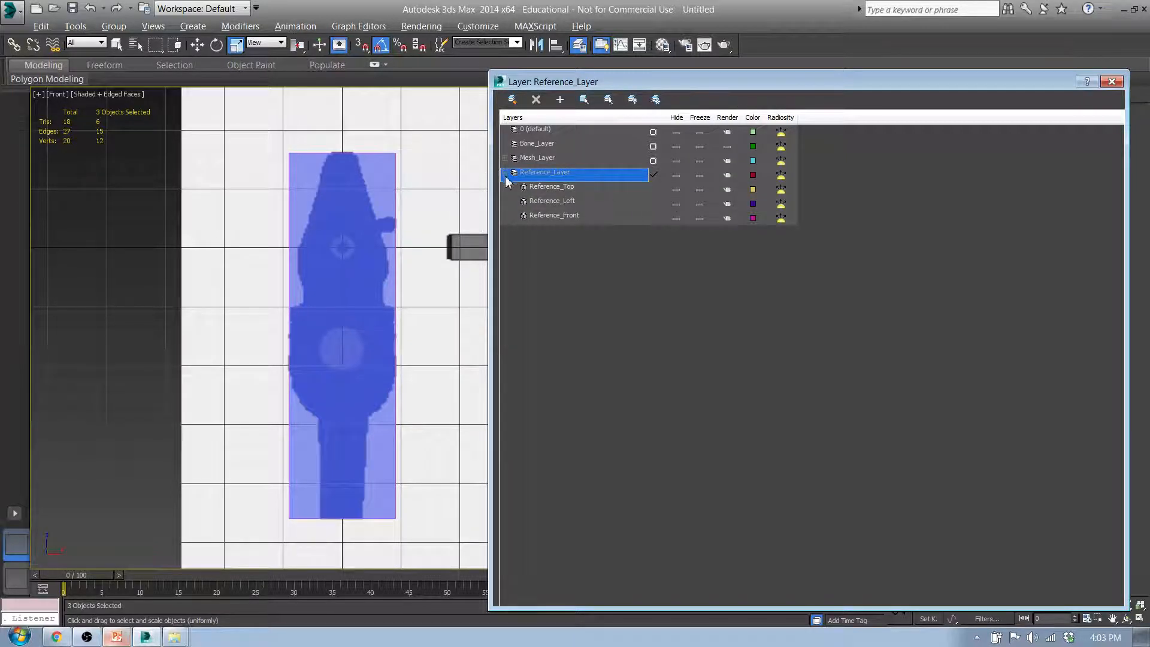
left_click(506, 173)
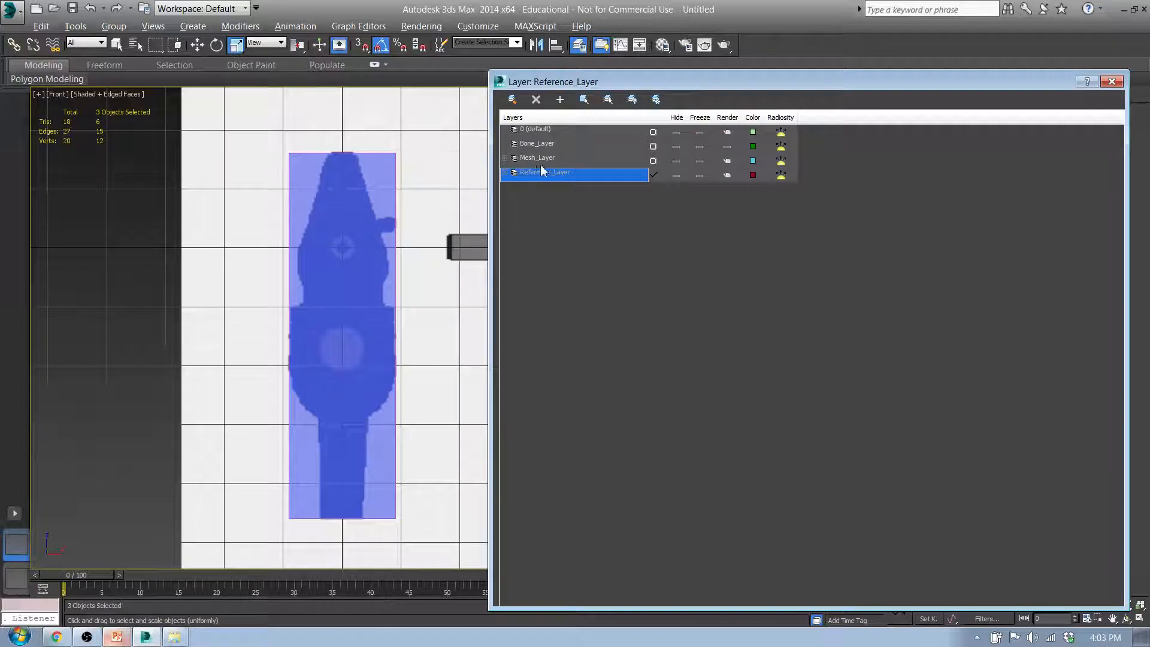
Try freezing and unfreezing Reference_Layer while watching how the reference planes display.
scroll(359, 244, "down", 10)
middle_click_drag(360, 244, 280, 316)
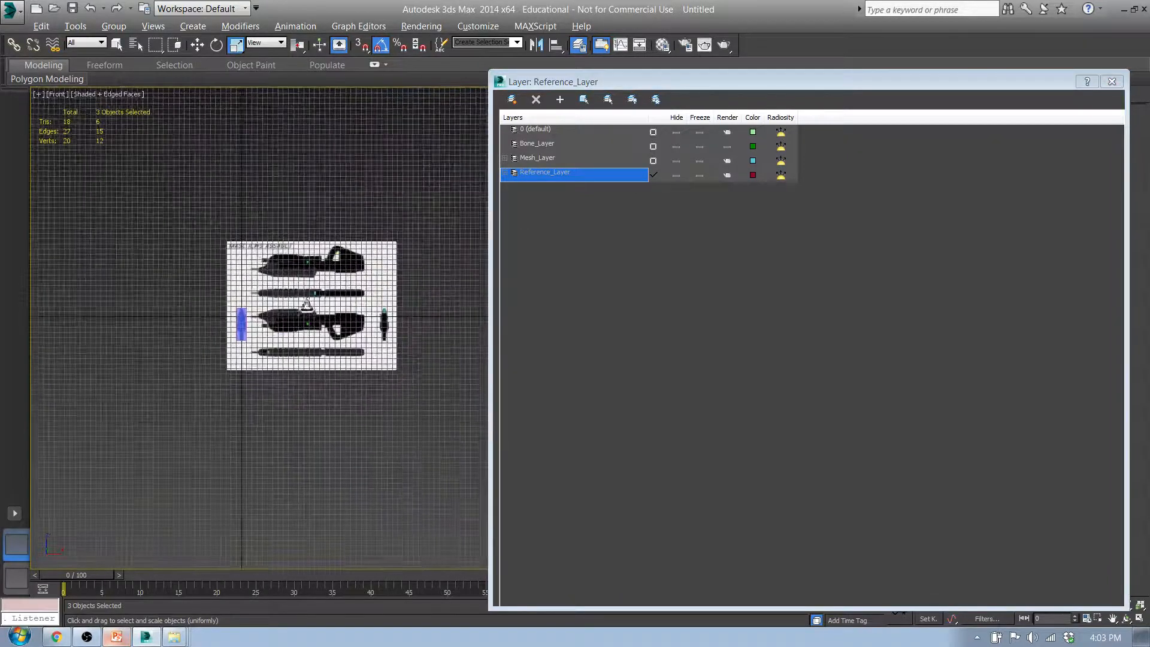
left_click(699, 176)
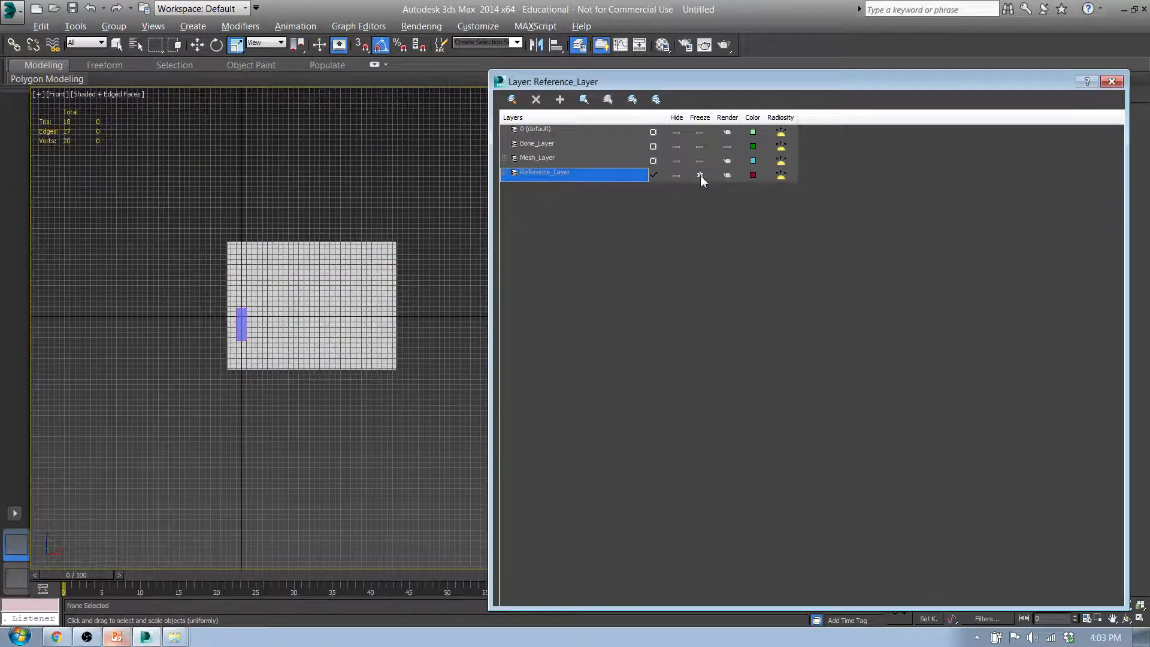
left_click(700, 176)
left_click(701, 176)
left_click(701, 176)
left_click(700, 176)
left_click(700, 175)
middle_click_drag(418, 255, 346, 321)
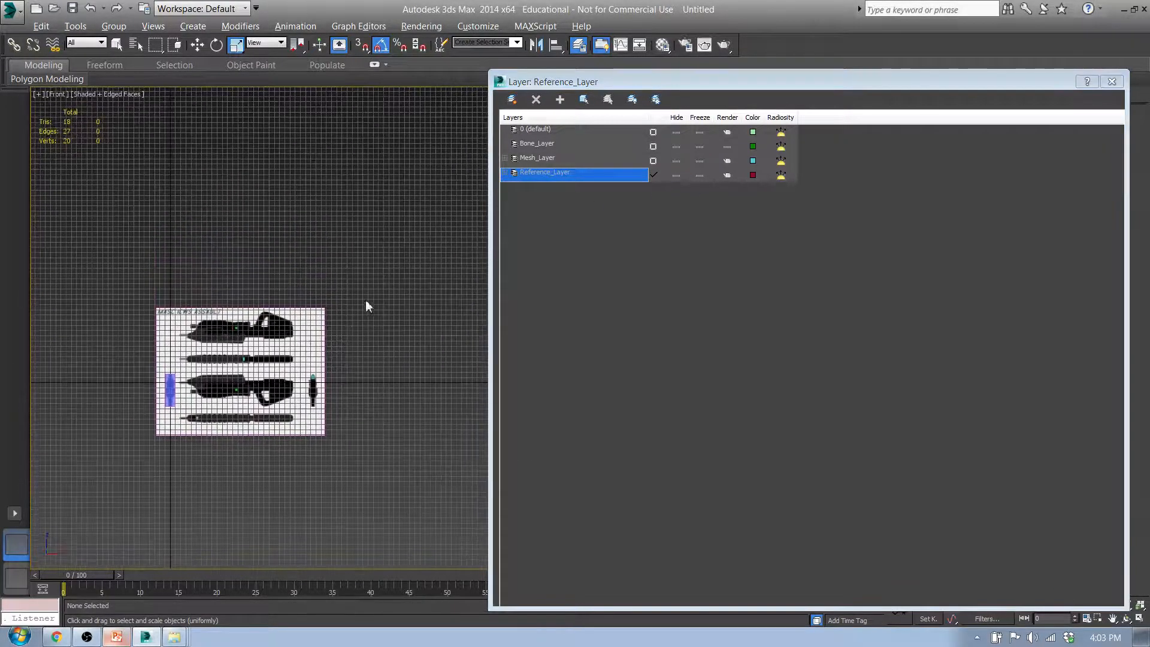
Turn off Show Frozen in Gray in the object properties of the Reference_Front plane.
left_click(306, 363)
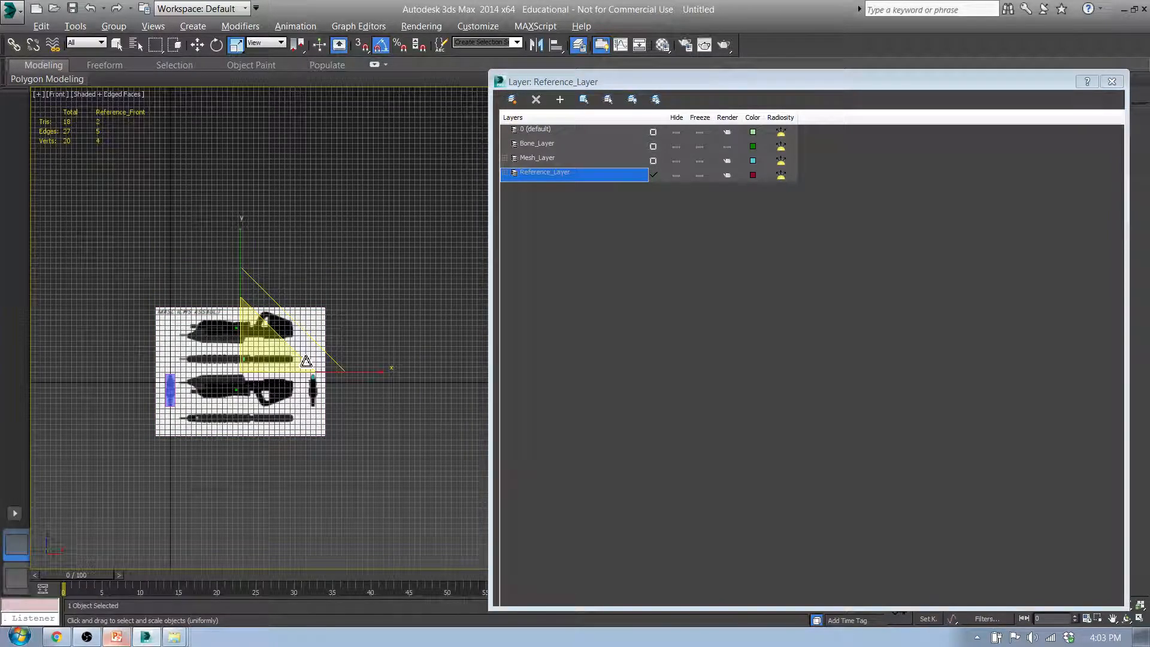
right_click(317, 322)
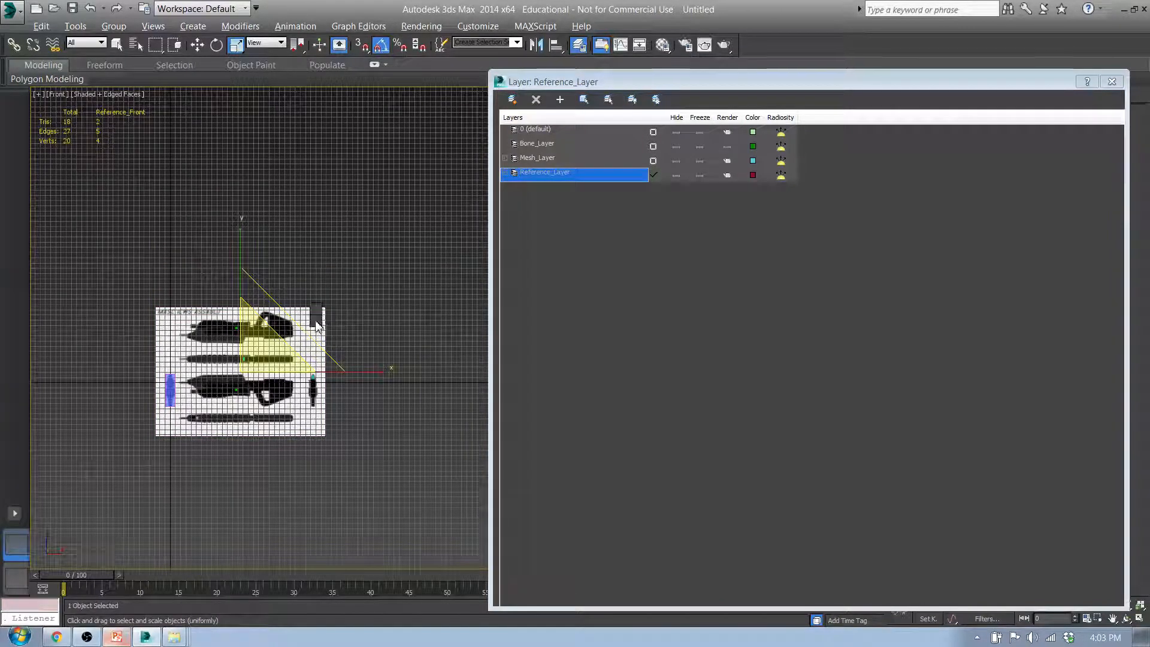
left_click(328, 412)
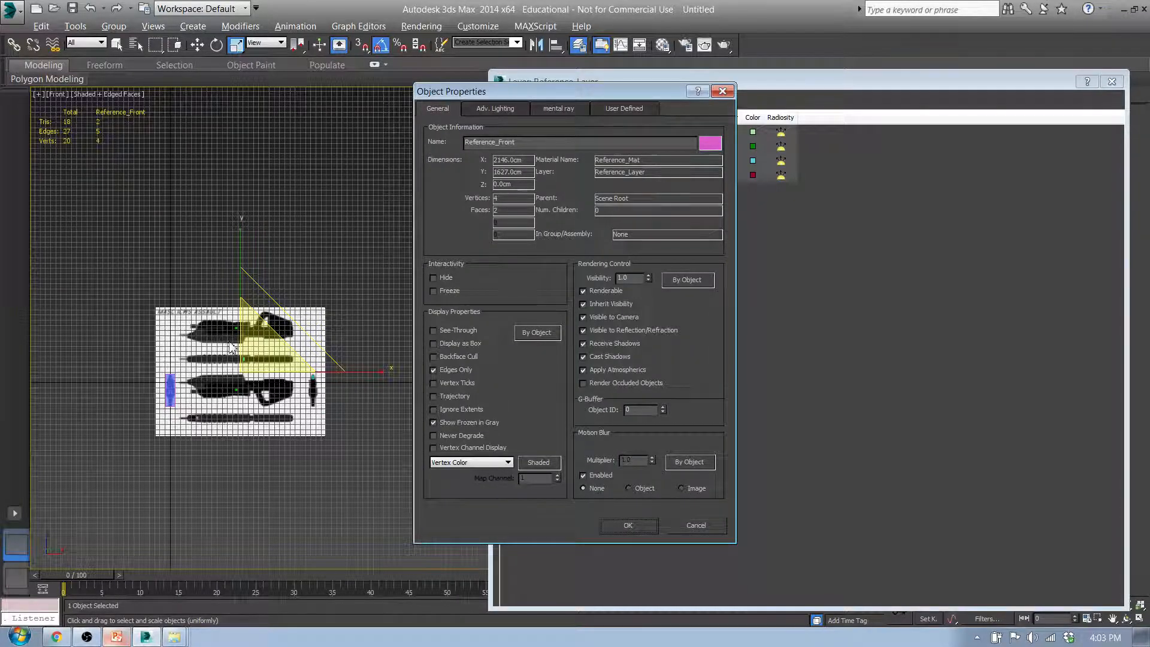
left_click_drag(494, 93, 412, 110)
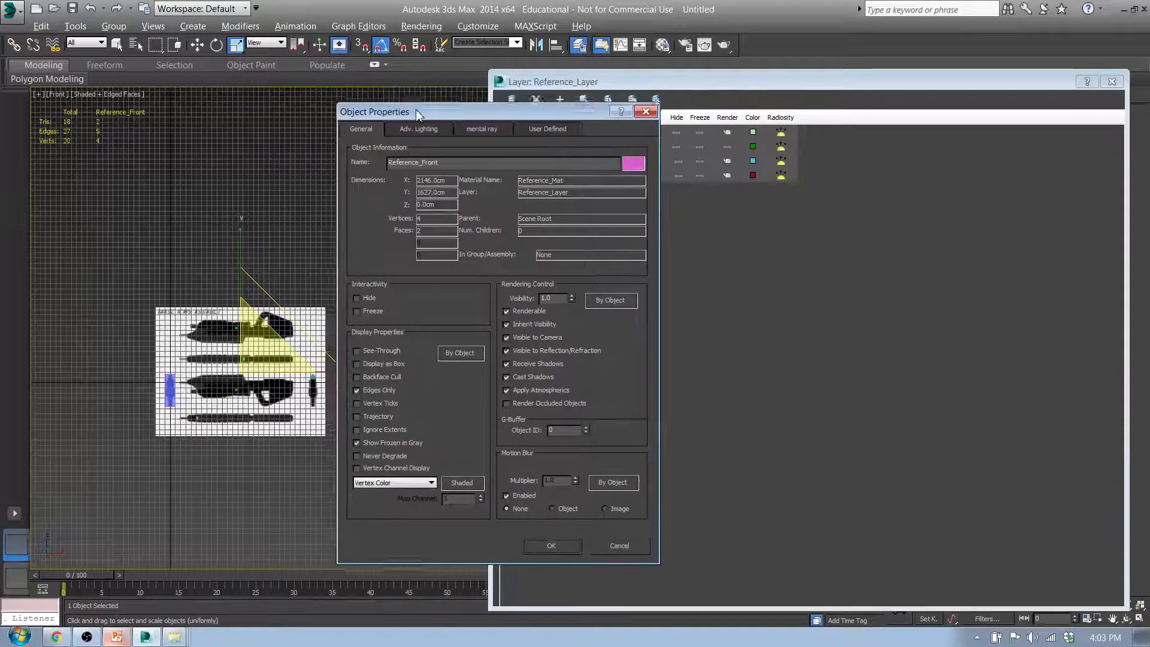
left_click(352, 440)
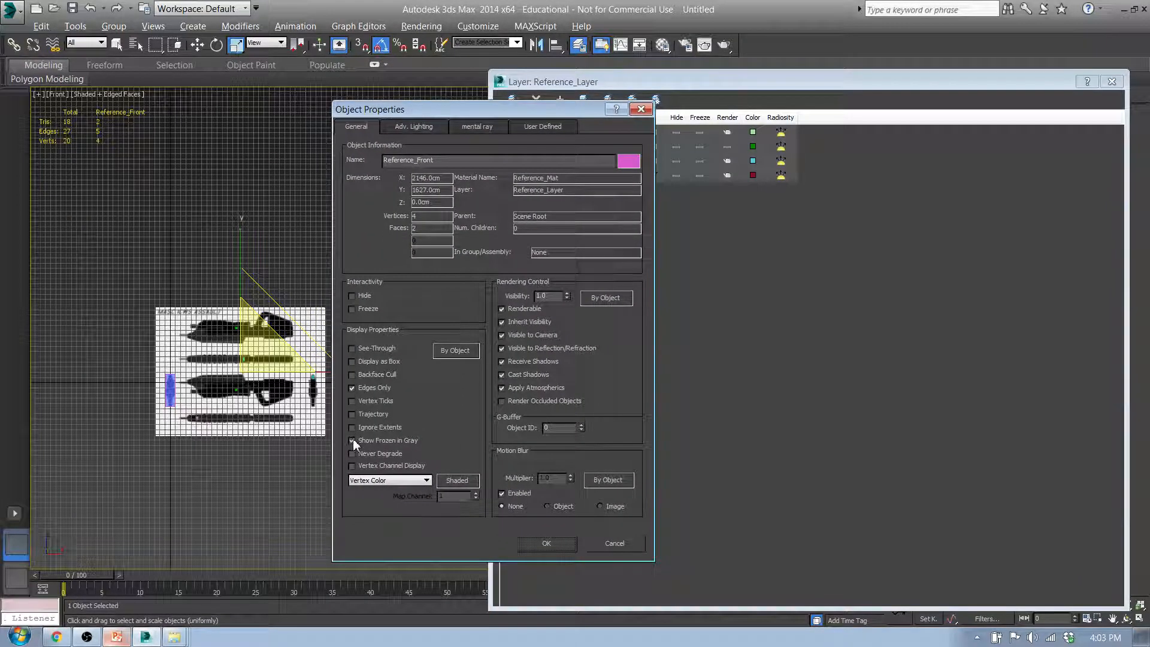
left_click(552, 541)
Select Reference_Top and Reference_Left together and turn off Show Frozen in Gray in their object properties.
middle_click_drag(342, 427, 321, 391)
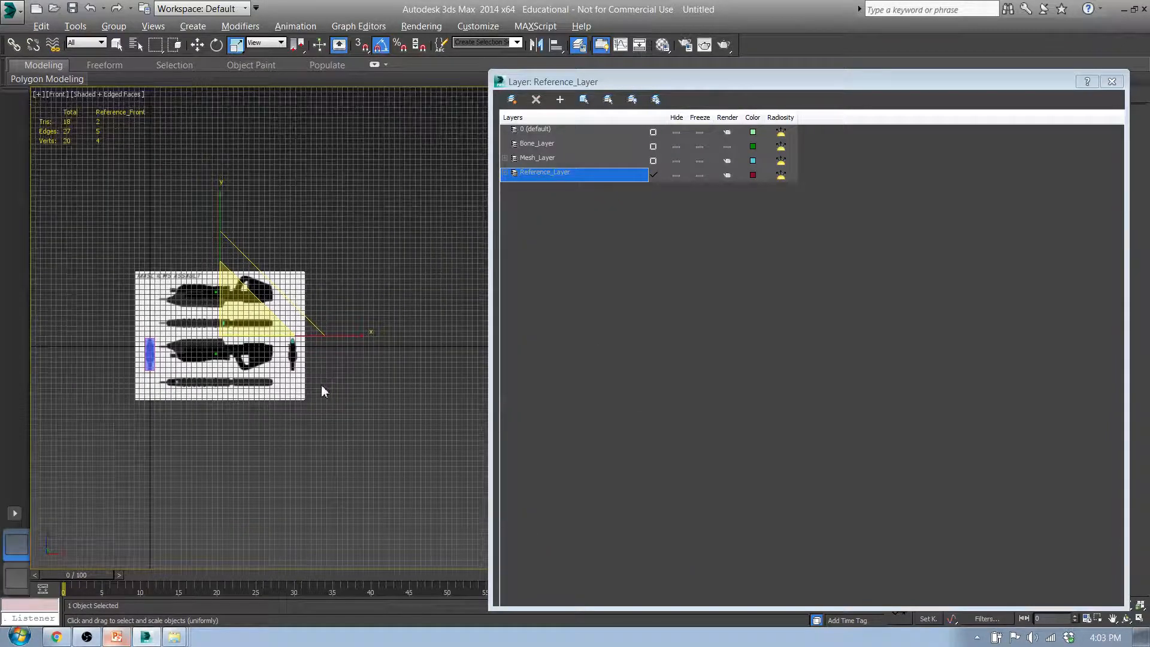
key("t")
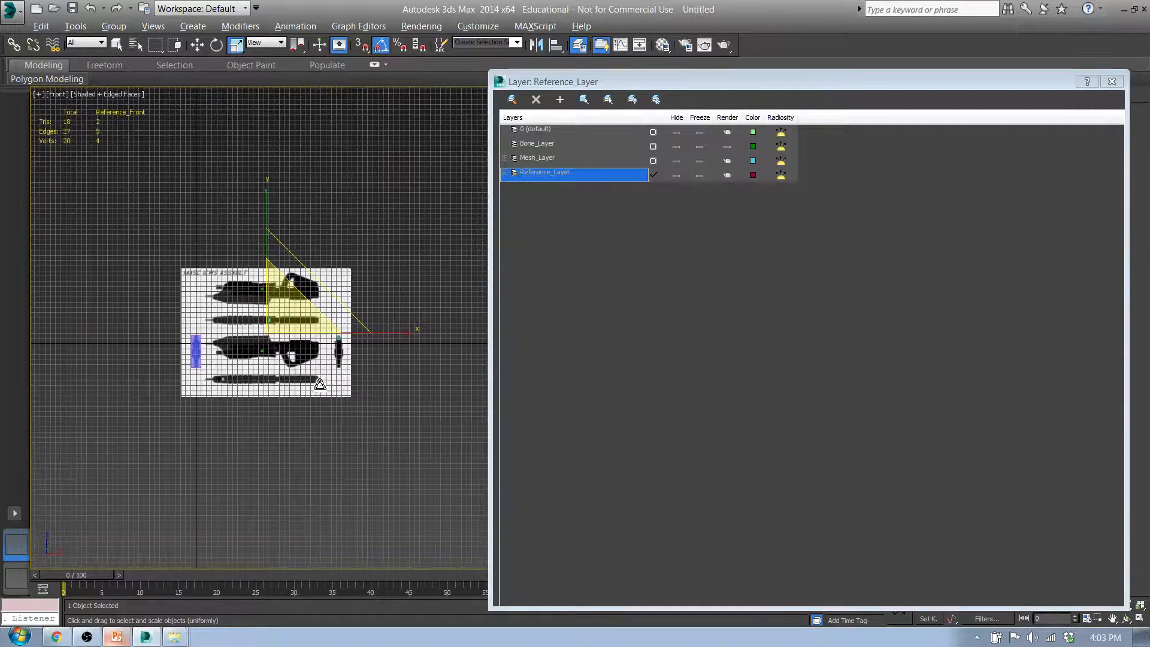
key("z")
left_click(228, 328)
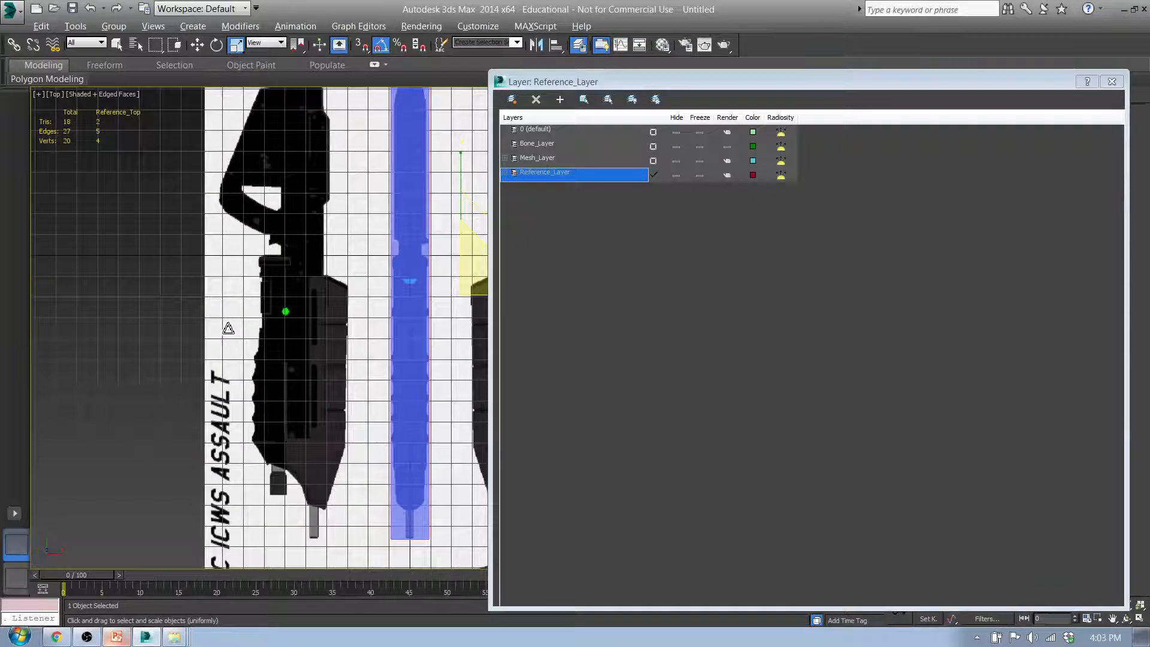
key("l")
left_click(227, 256, "ctrl")
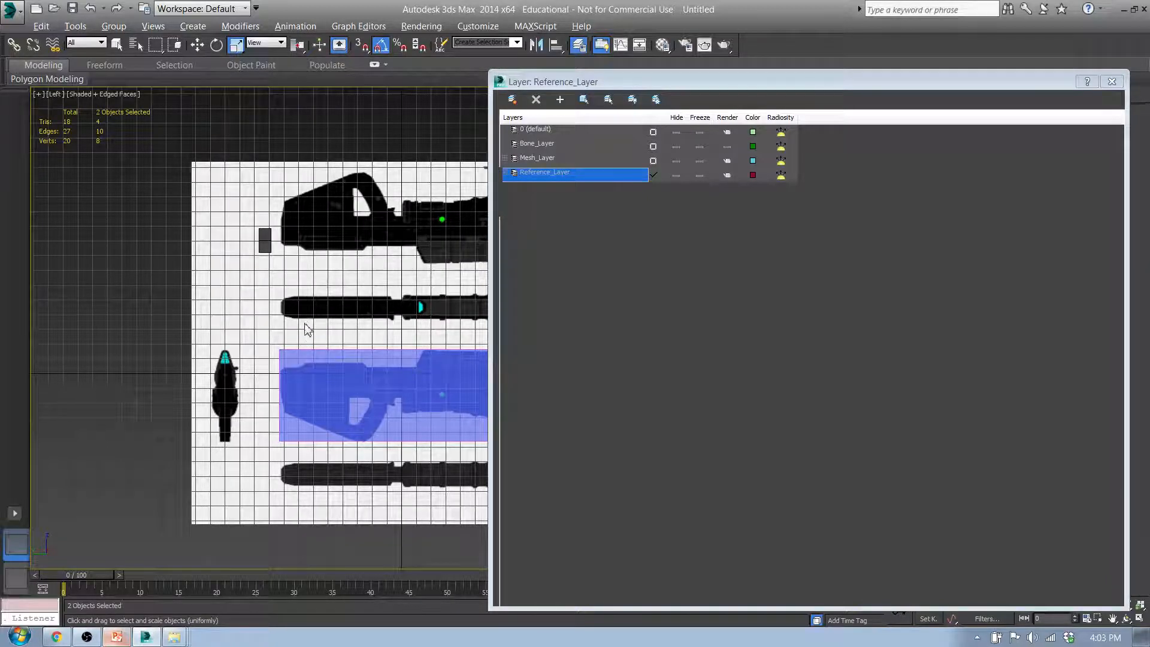
key("alt+Return")
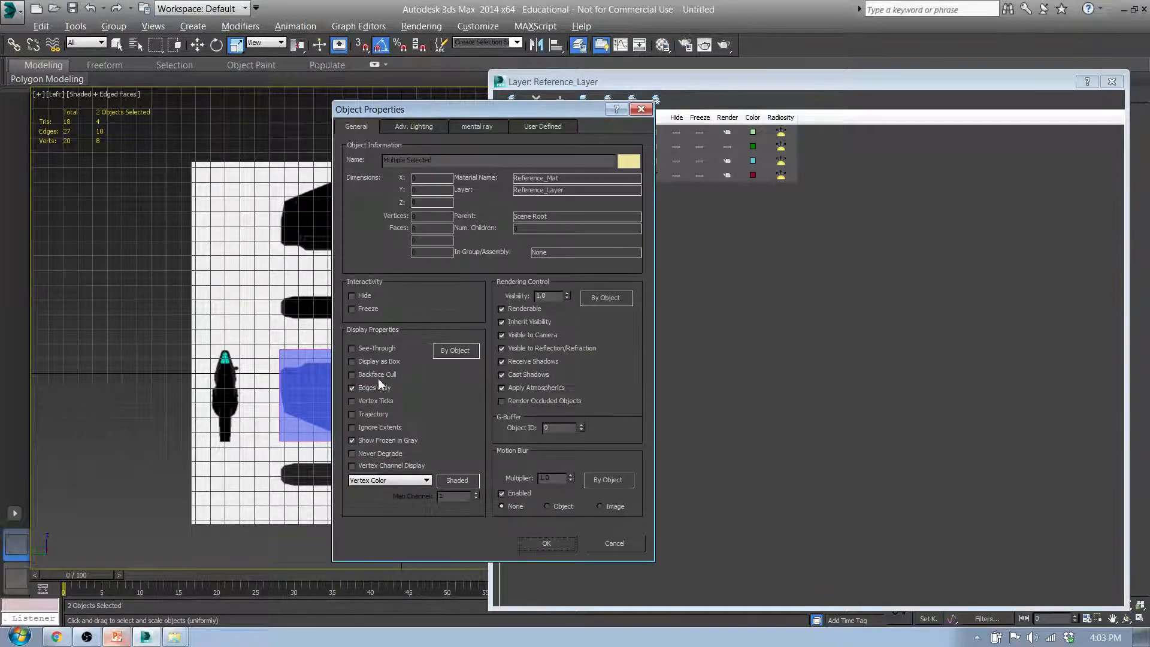
left_click(352, 440)
left_click(562, 543)
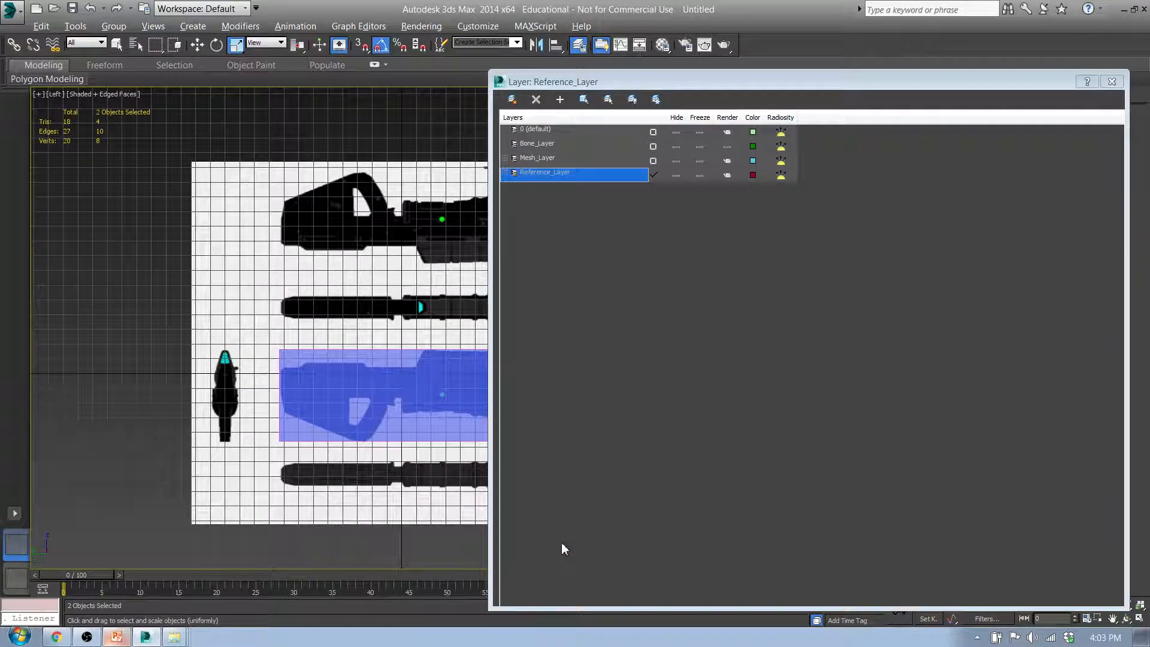
Freeze Reference_Layer, and try hiding and showing it.
left_click(700, 175)
scroll(260, 314, "down", 3)
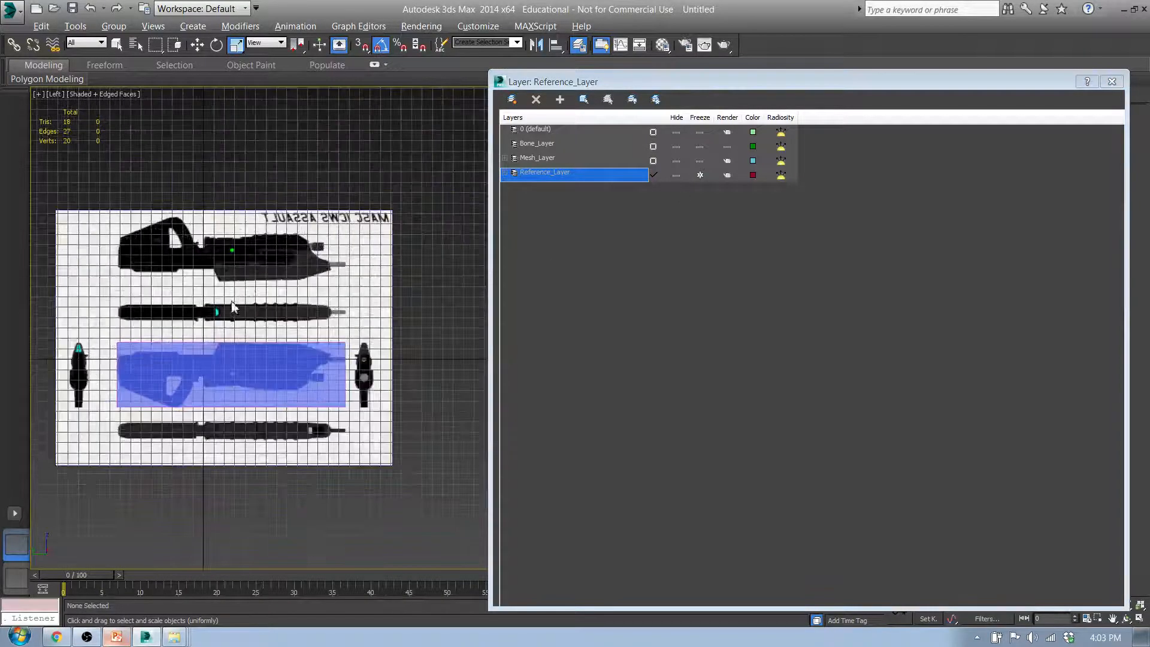
left_click(677, 174)
left_click(677, 175)
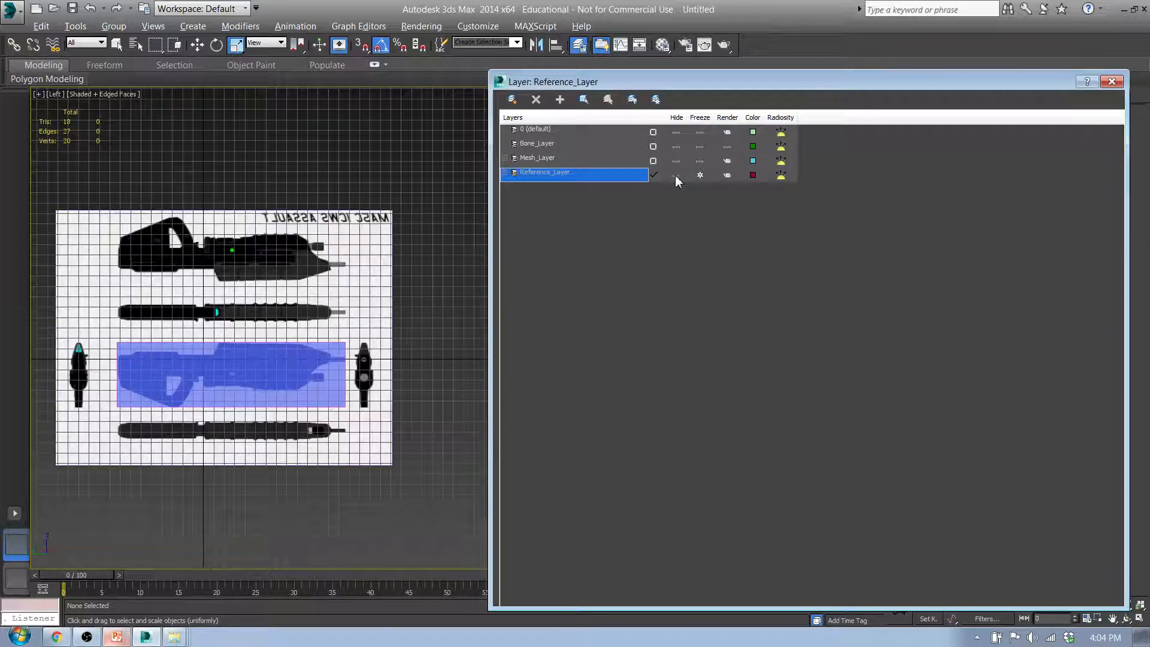
List the objects in Reference_Layer and turn off rendering individually for Reference_Top, Reference_Left and Reference_Front.
left_click(505, 173)
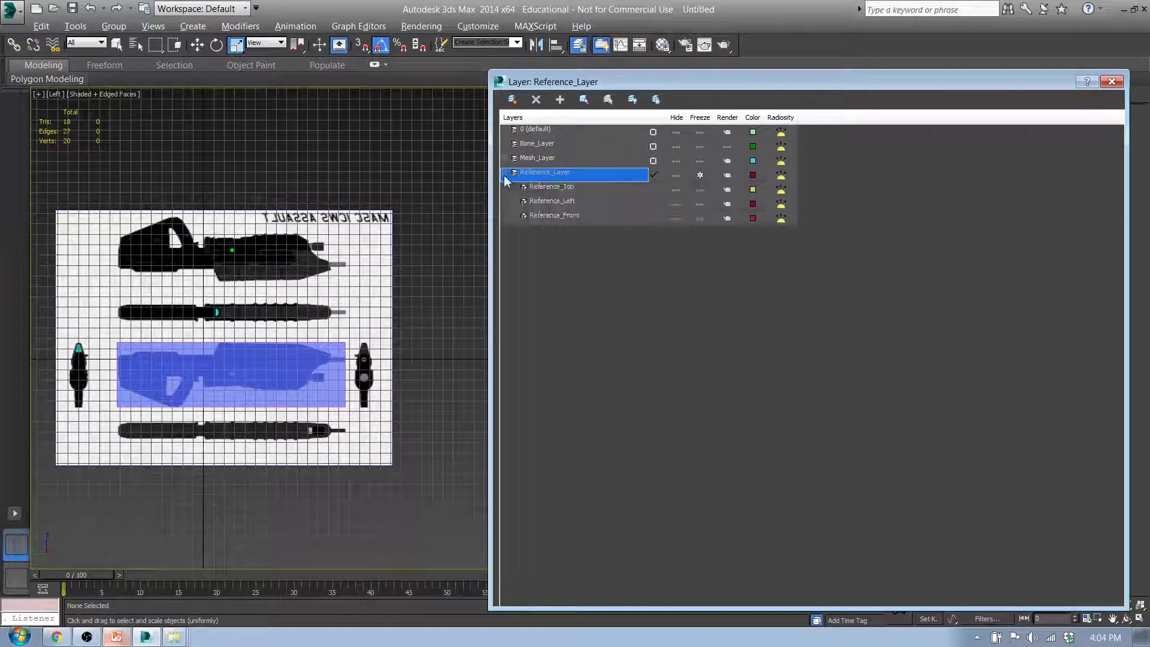
left_click(727, 190)
left_click(727, 204)
left_click(727, 218)
middle_click_drag(407, 263, 481, 240)
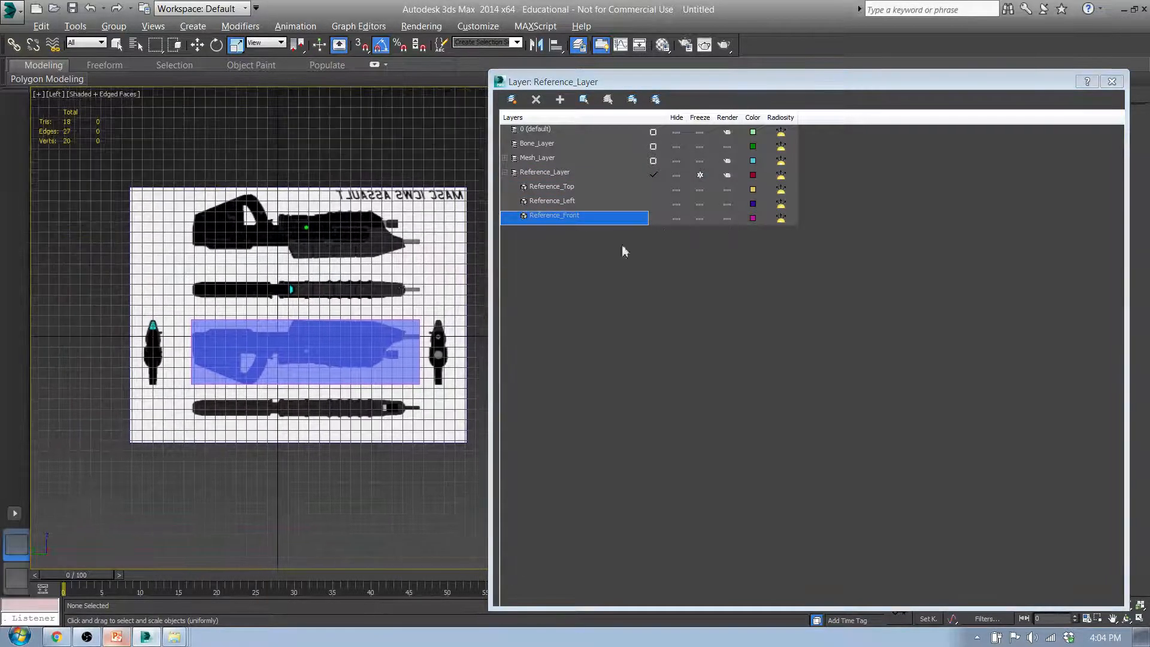
Turn rendering back on for the three individual planes in Reference_Layer.
left_click(727, 190)
left_click(728, 205)
left_click(728, 218)
left_click(728, 205)
left_click(728, 189)
left_click(726, 218)
Test-render the Left view with Reference_Layer frozen and again after unfreezing it.
left_click(720, 49)
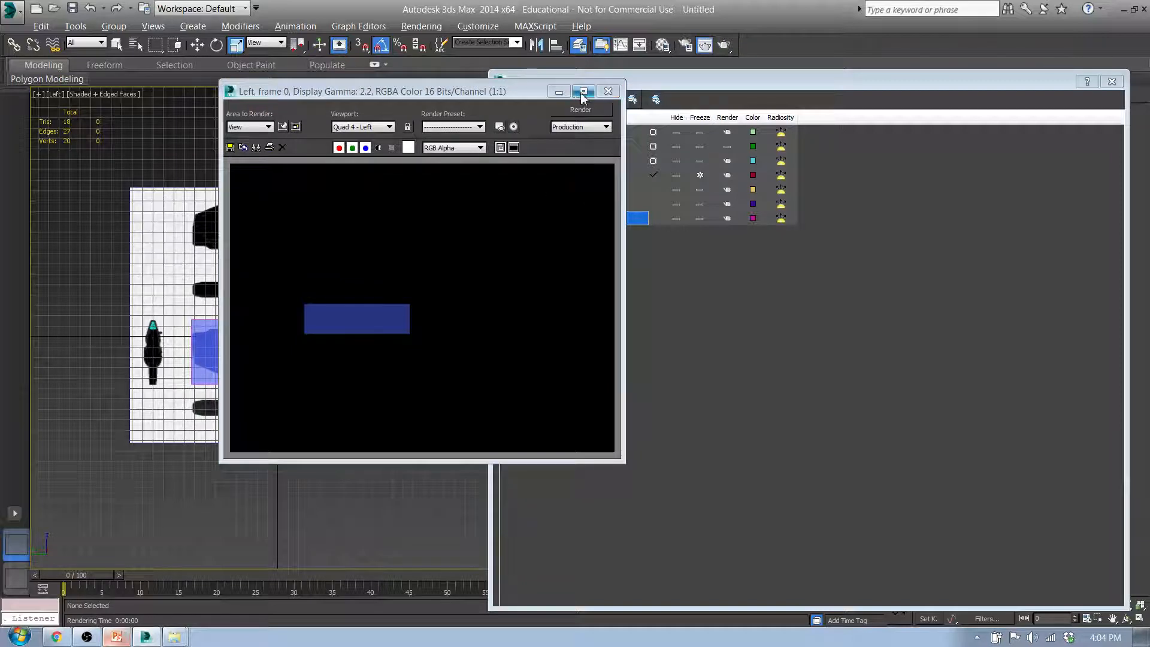
left_click(607, 92)
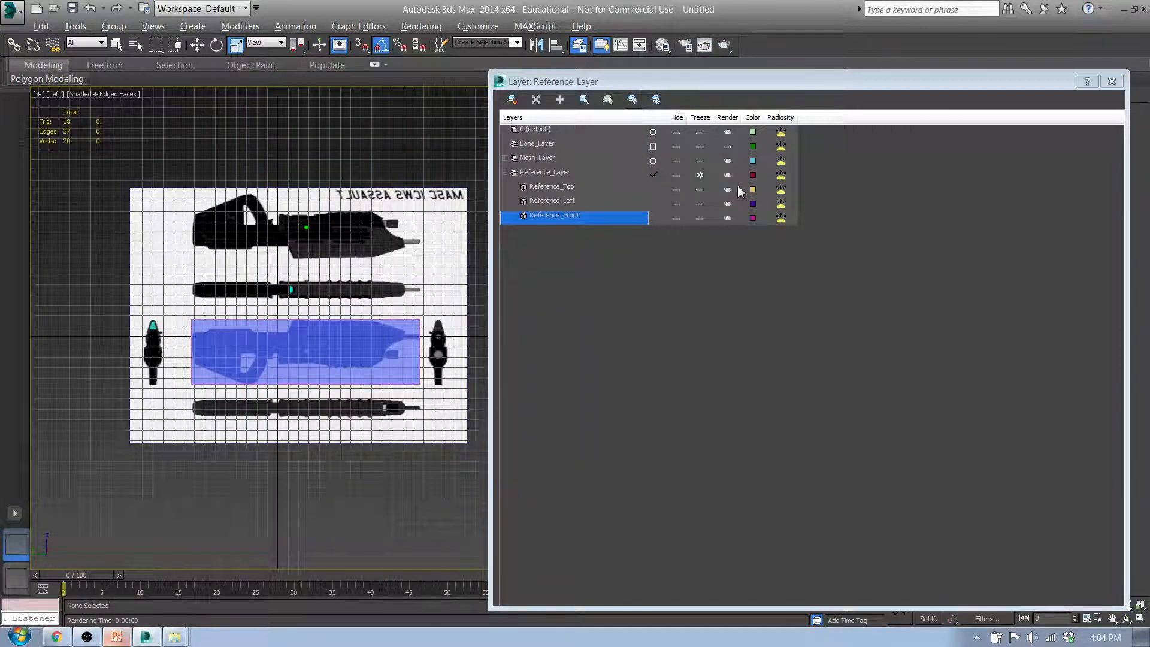
left_click(699, 175)
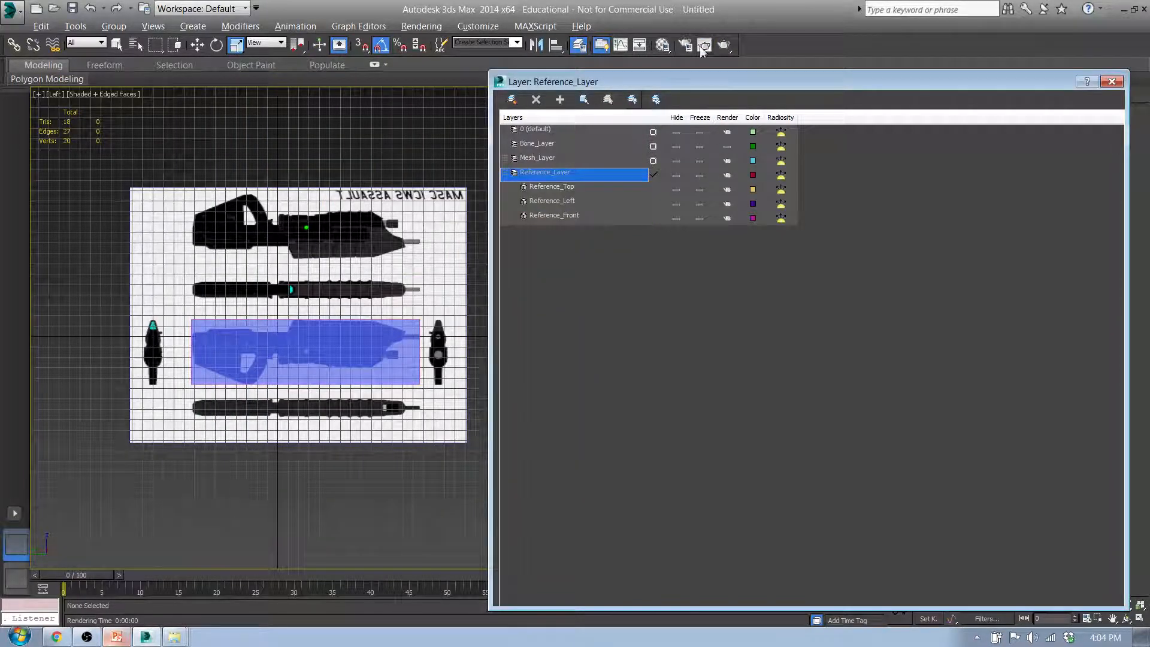
left_click(724, 45)
left_click(608, 92)
left_click(357, 254)
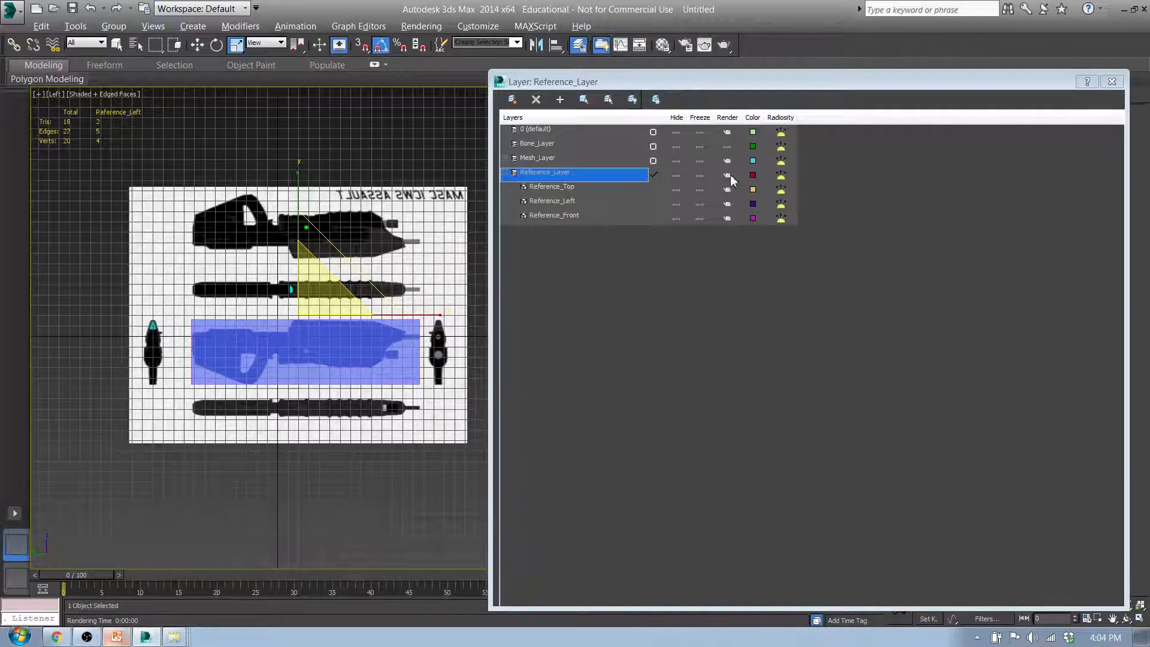
Make Reference_Top, Reference_Left and Reference_Front inherit their render setting from the layer, and turn off rendering for Reference_Layer.
left_click_drag(760, 86, 721, 65)
left_click(689, 169)
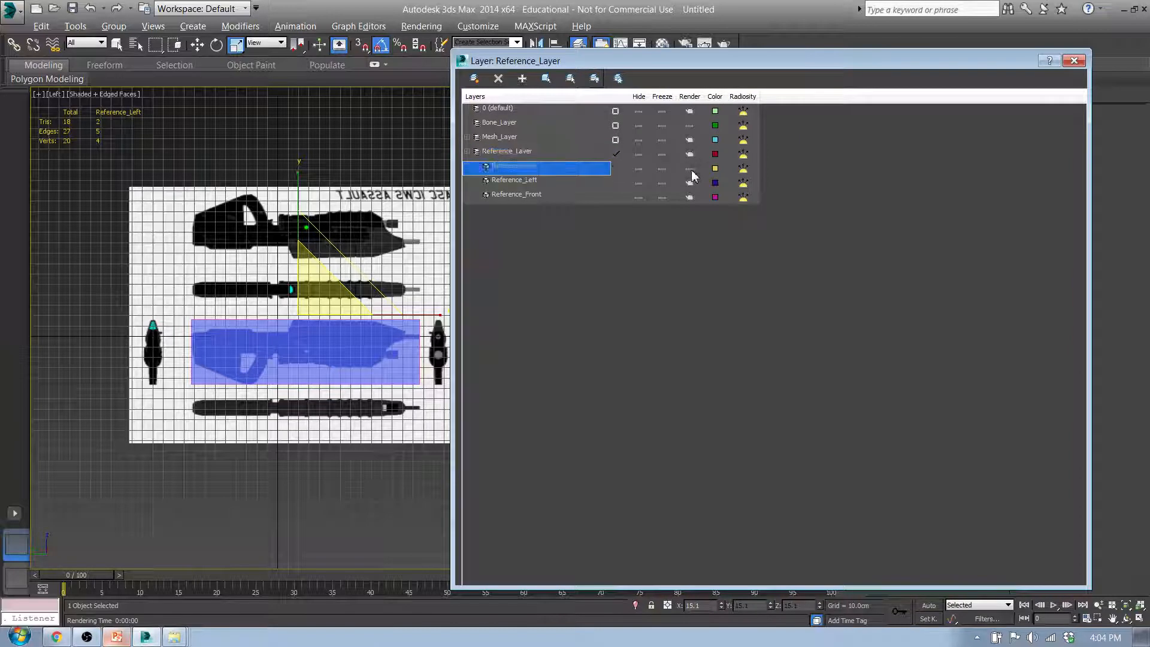
left_click(690, 183)
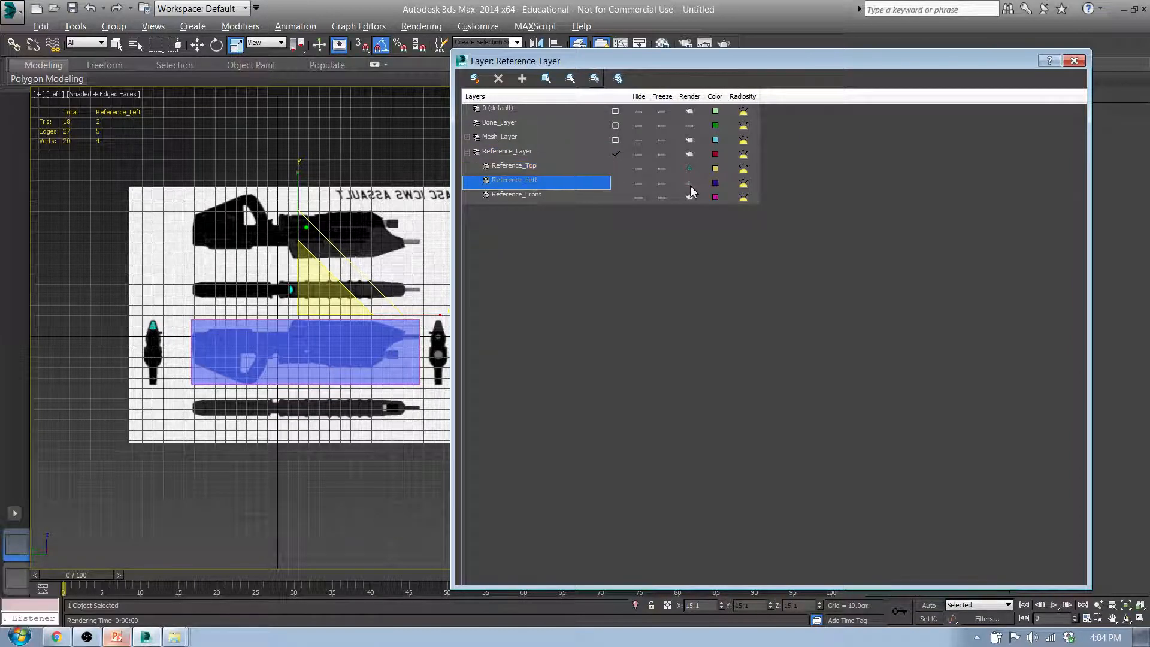
left_click(689, 197)
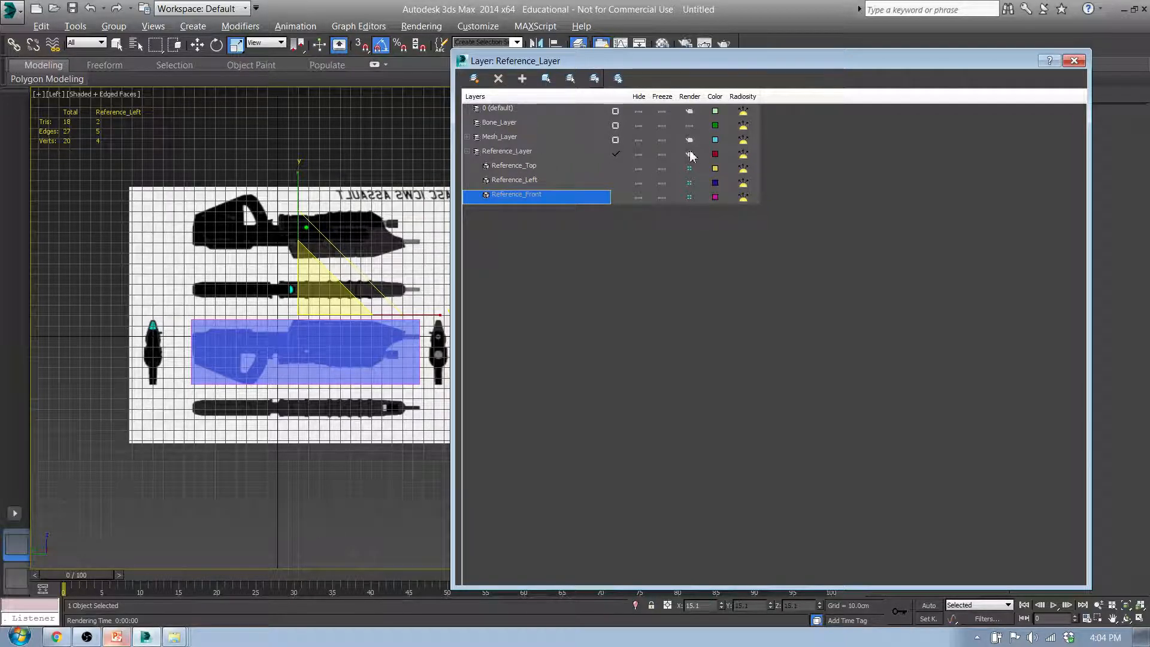
left_click(689, 157)
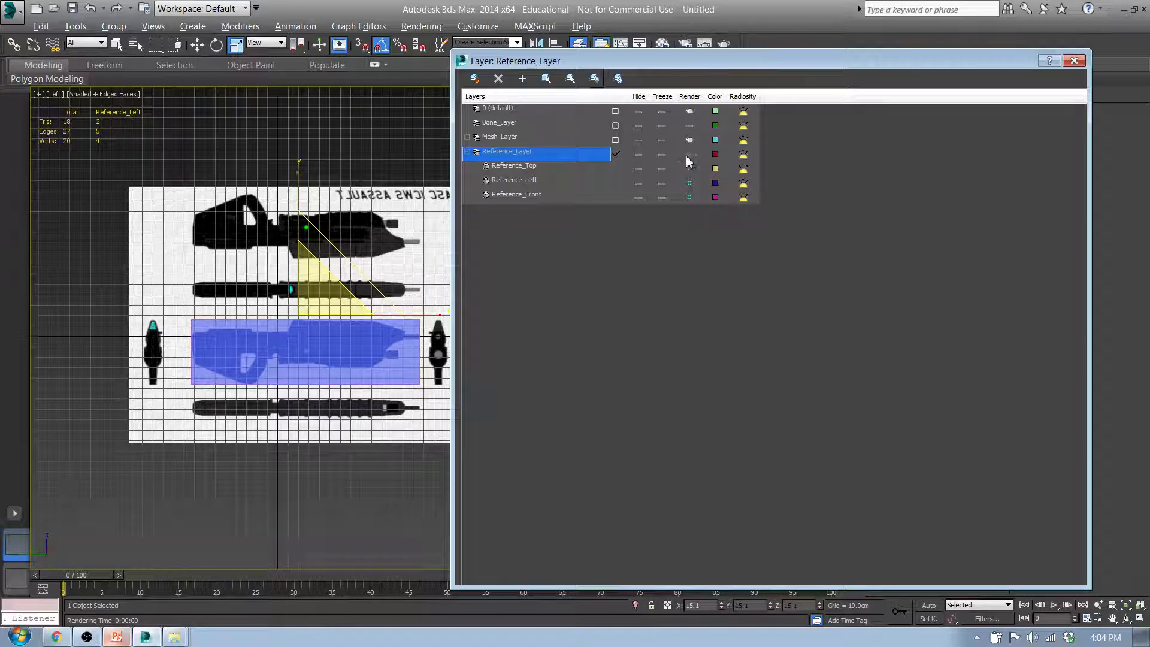
Freeze Reference_Layer and make Mesh_Layer the current layer.
left_click(662, 154)
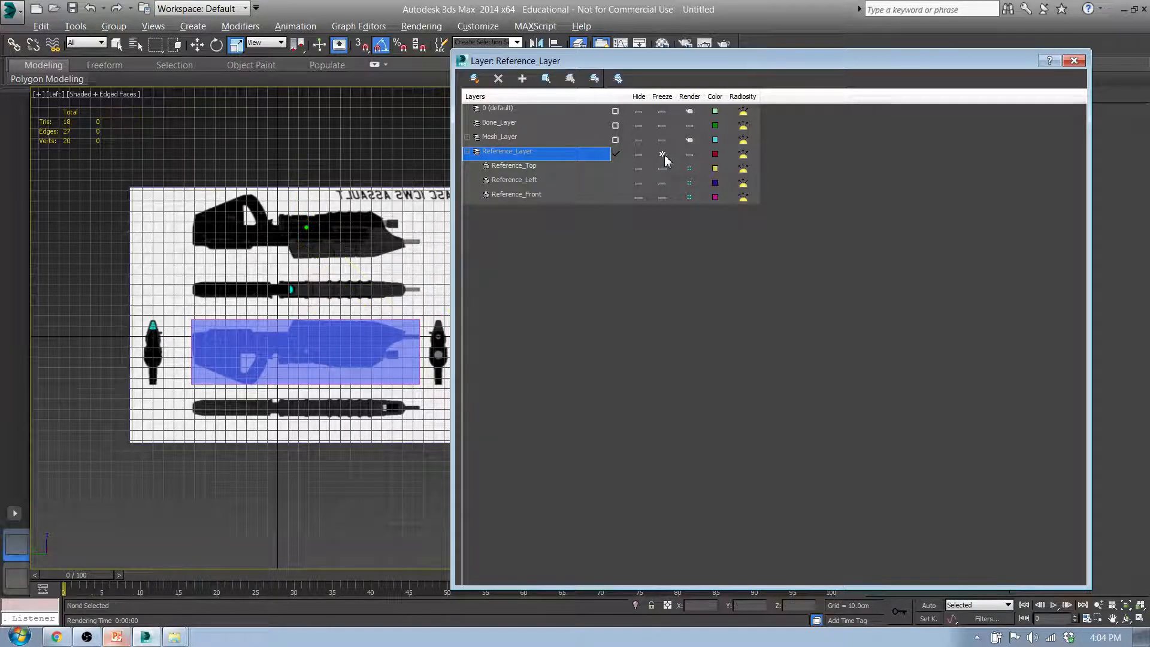
left_click(501, 137)
left_click(615, 140)
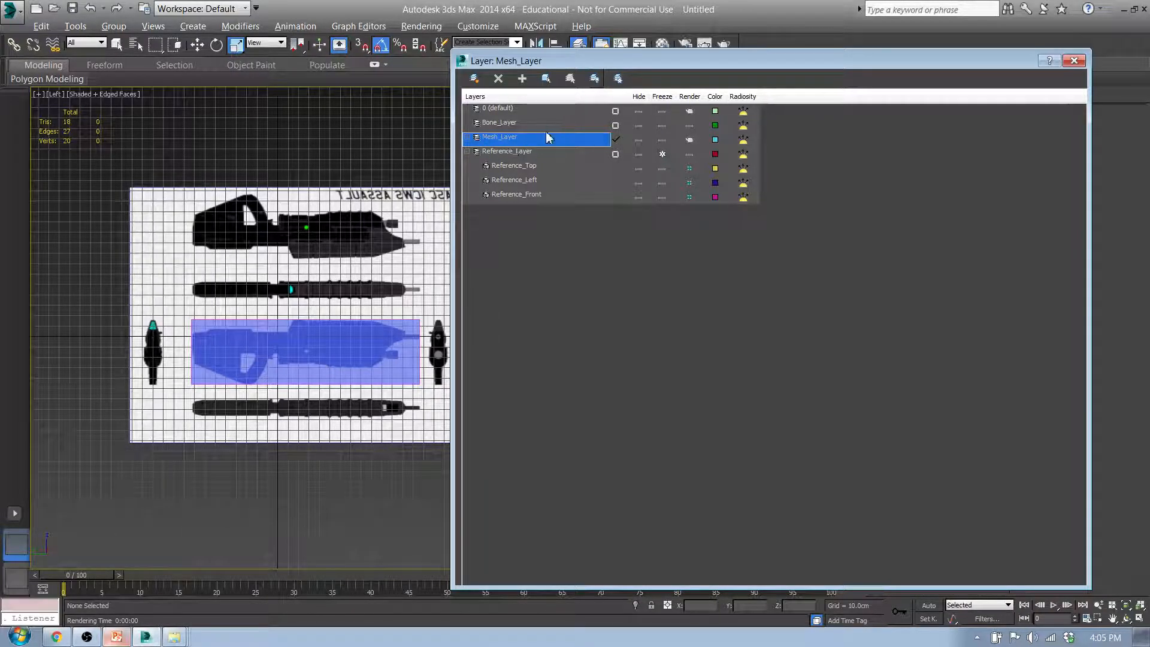
Expand Mesh_Layer to inspect its contents, highlight the Model object, and close the layer manager.
left_click(466, 138)
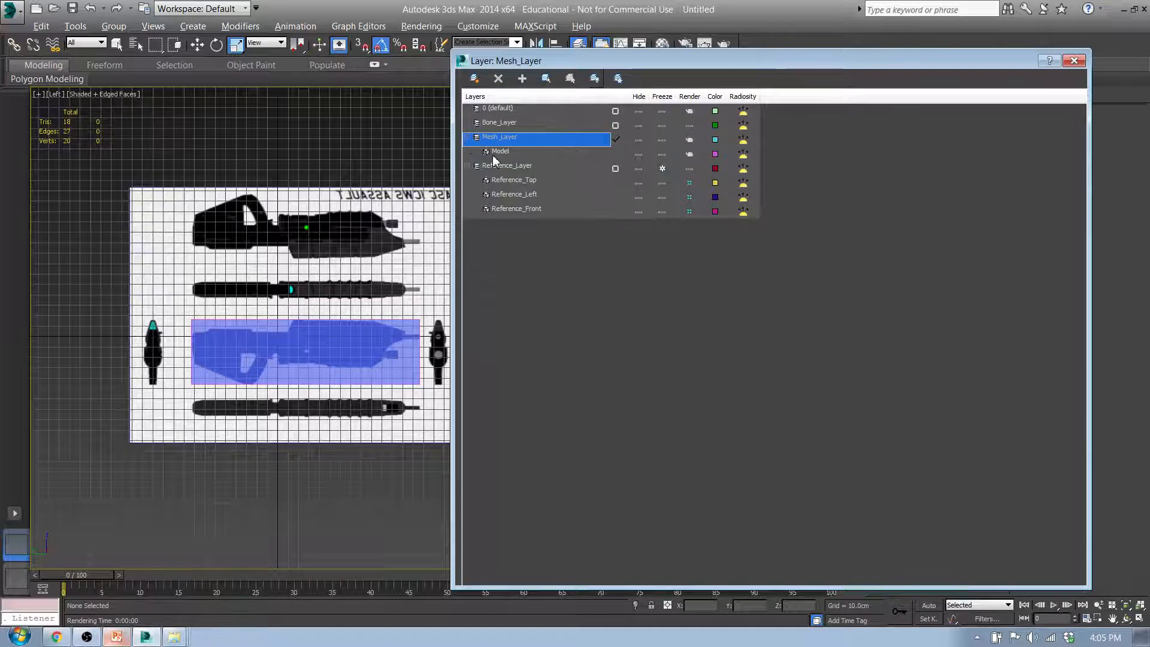
left_click(488, 153)
left_click(640, 110)
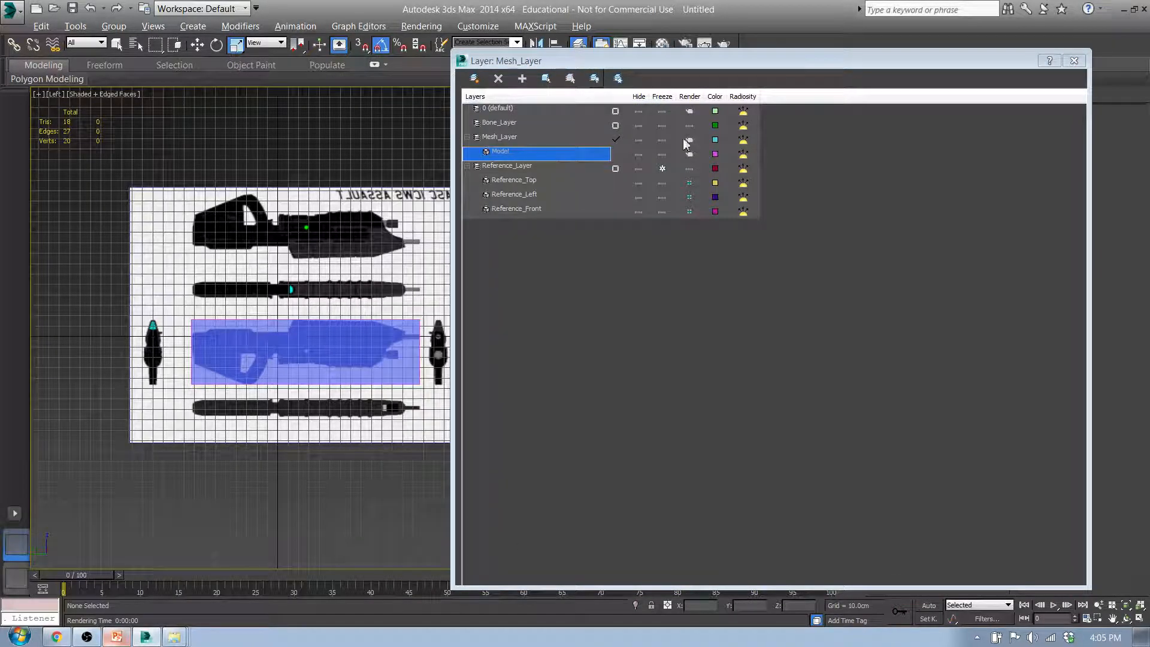
left_click(1079, 64)
Examine the box against the rifle reference images in the Perspective, Front and Left views, ending on the side-view image.
middle_click_drag(359, 339, 434, 362)
key("p")
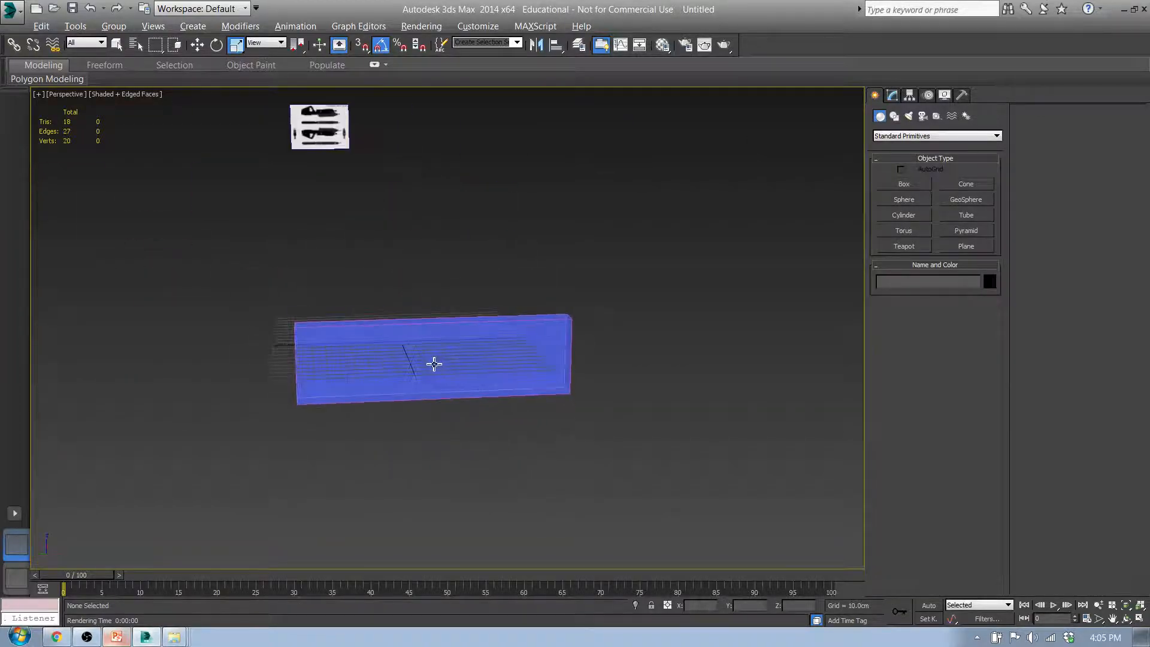
key("f")
middle_click_drag(239, 353, 448, 313)
scroll(402, 296, "up", 12)
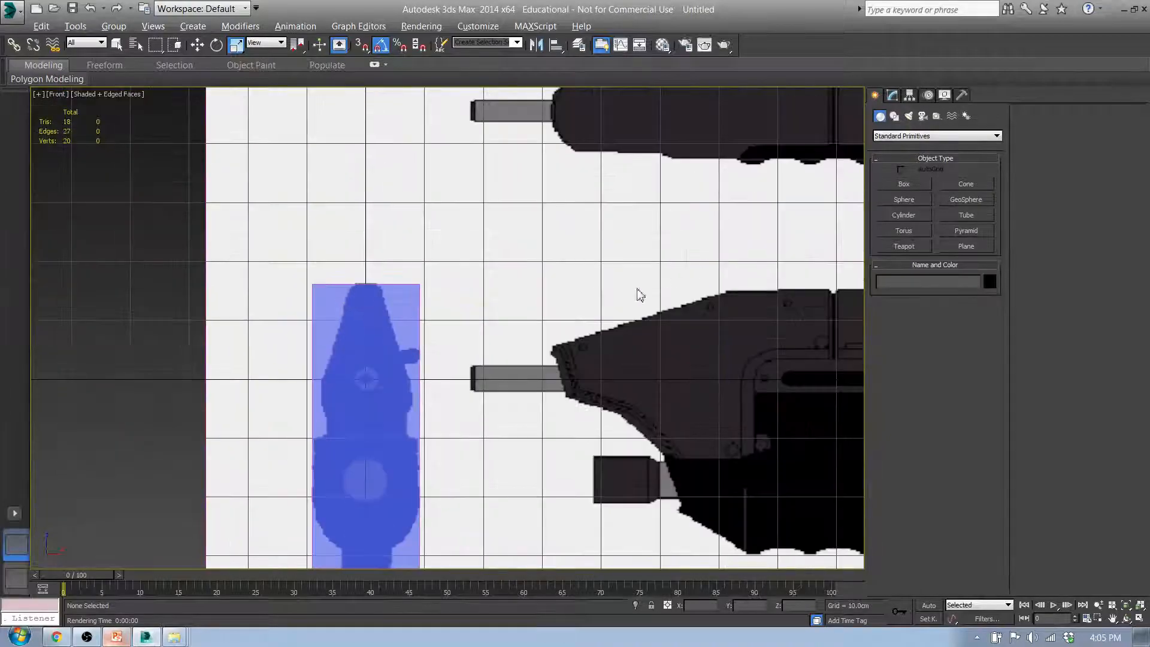
key("l")
middle_click_drag(437, 371, 457, 264)
scroll(432, 265, "up", 6)
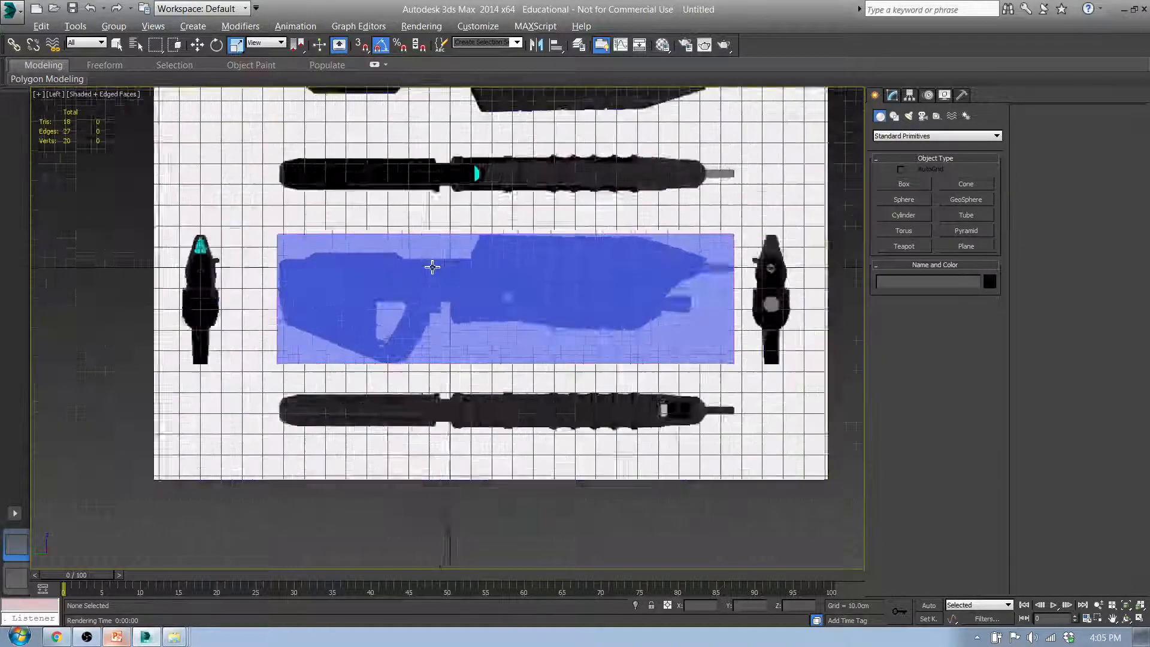
middle_click_drag(614, 302, 513, 301)
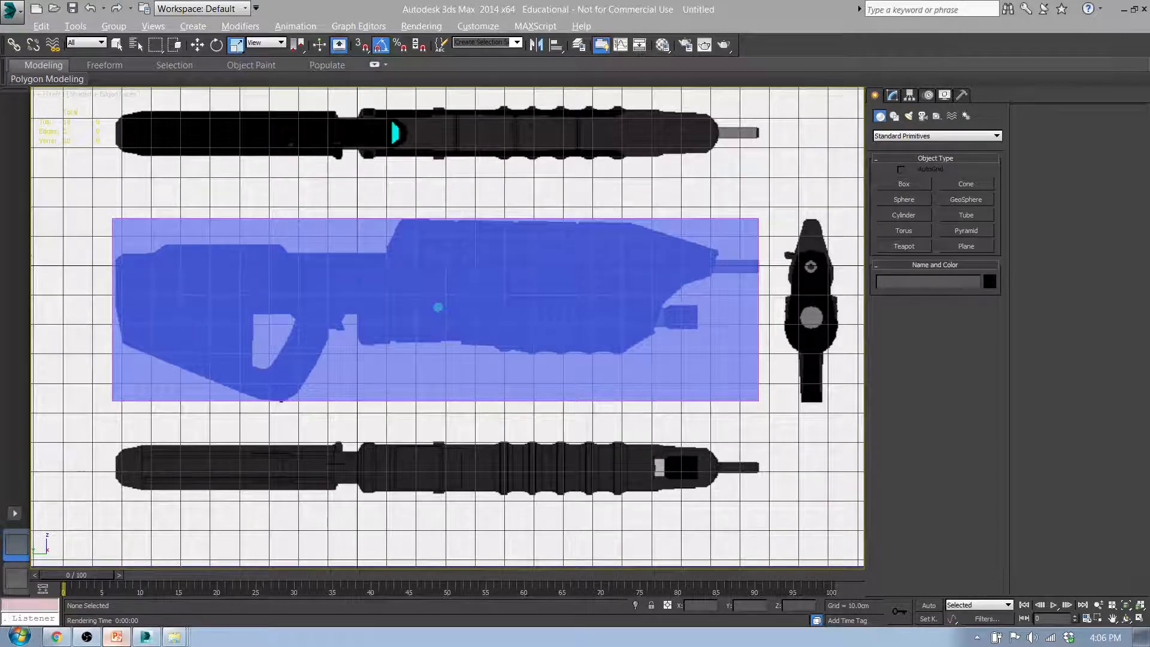
Switch to the ConceptArt_HowTo.pptx presentation in PowerPoint and review slides 18 to 20, covering Steps 8 to 10, finishing on Check Your Work.
left_click_drag(0, 71, 682, 1)
left_click_drag(177, 294, 186, 563)
left_click(124, 418)
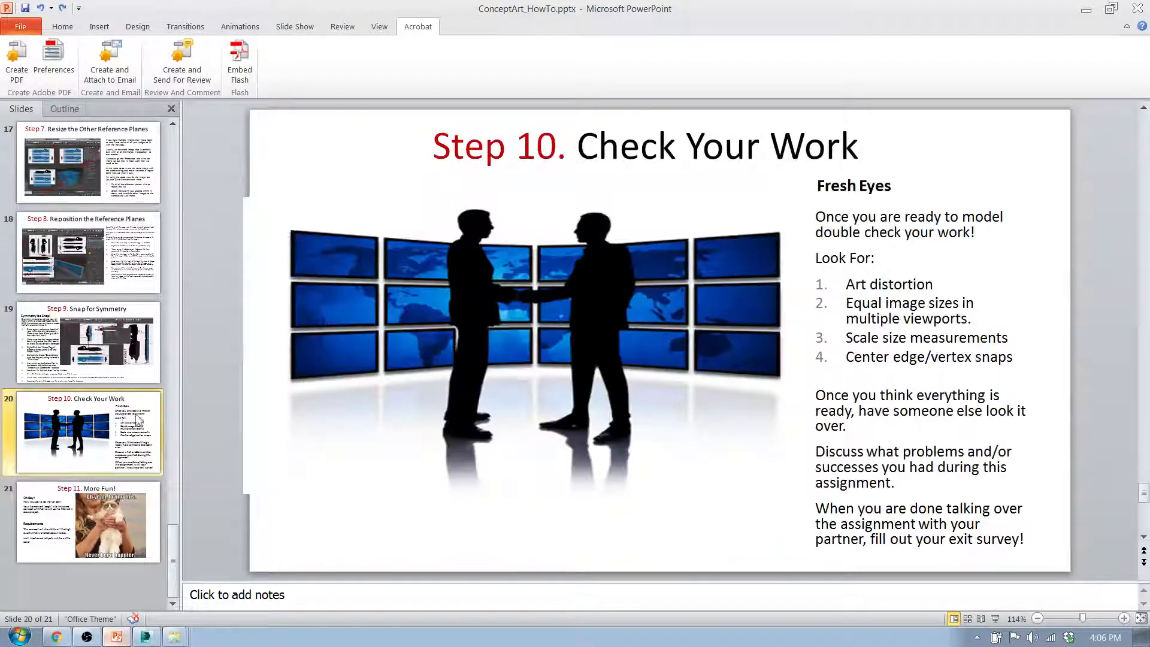
left_click(105, 322)
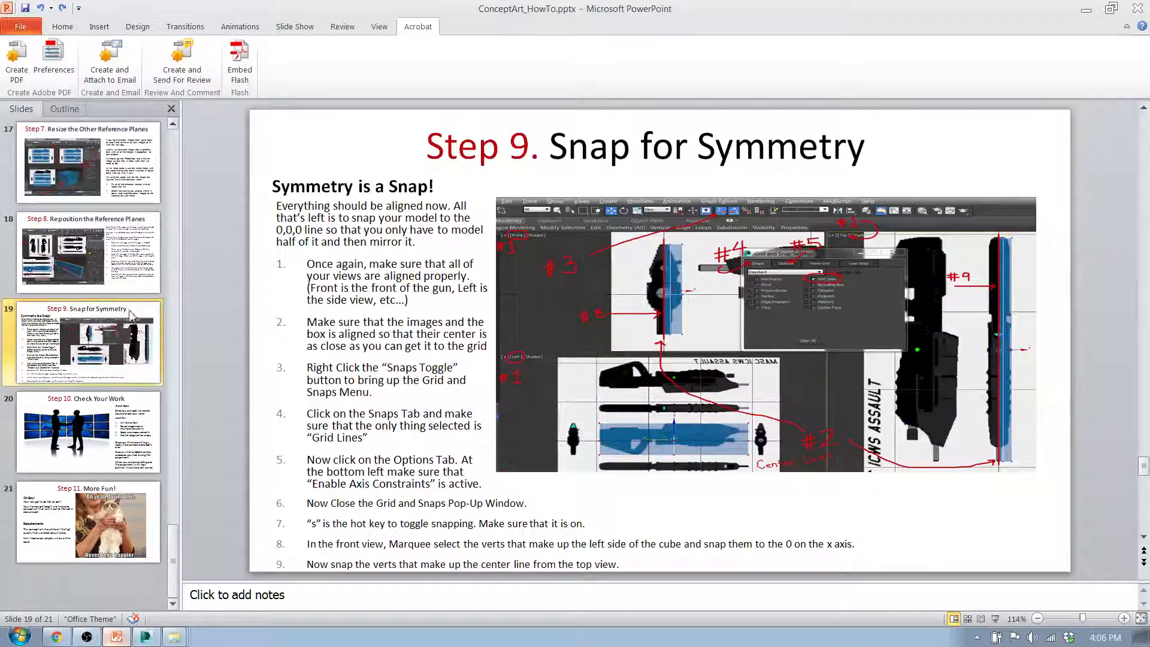
left_click(155, 259)
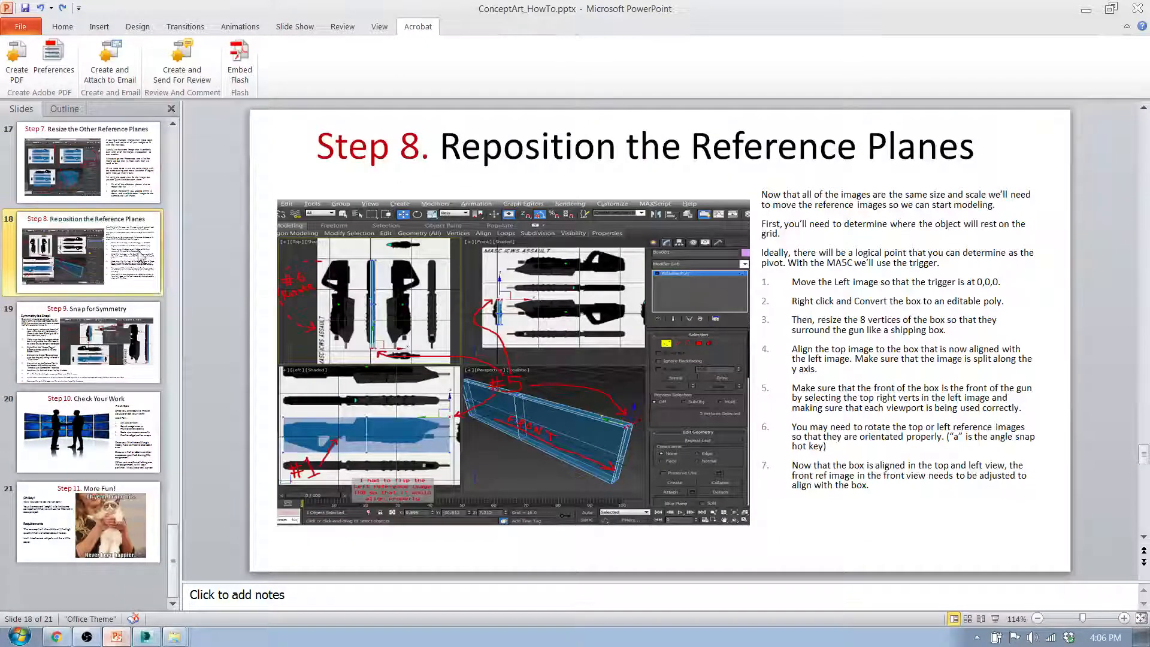
left_click(110, 348)
left_click(91, 427)
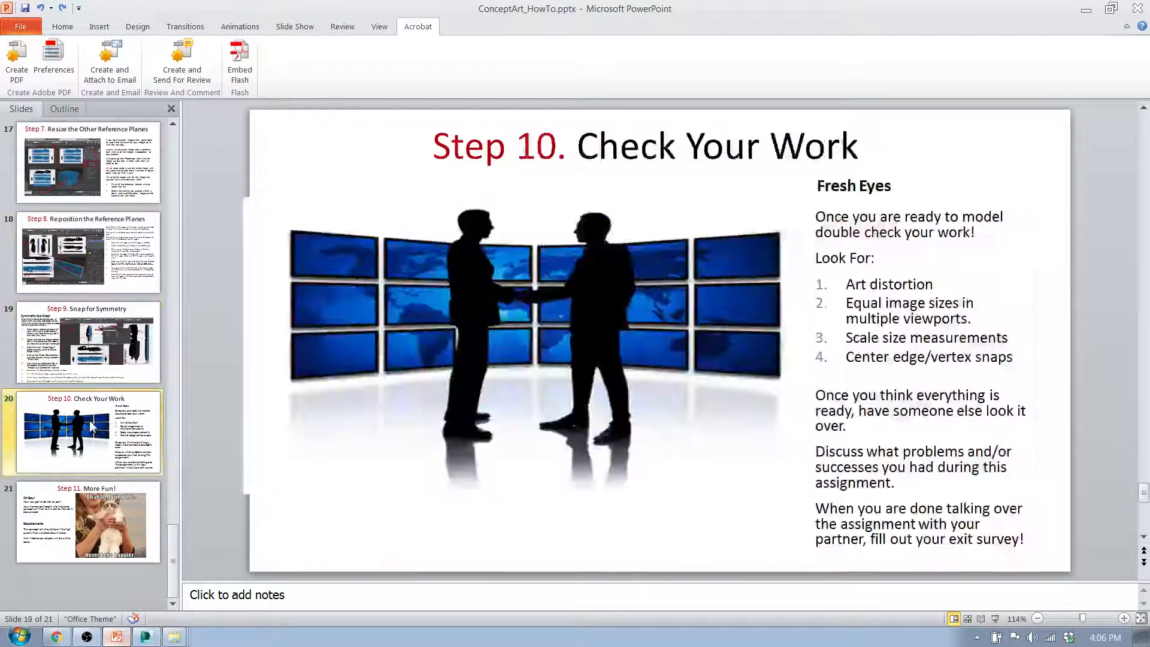